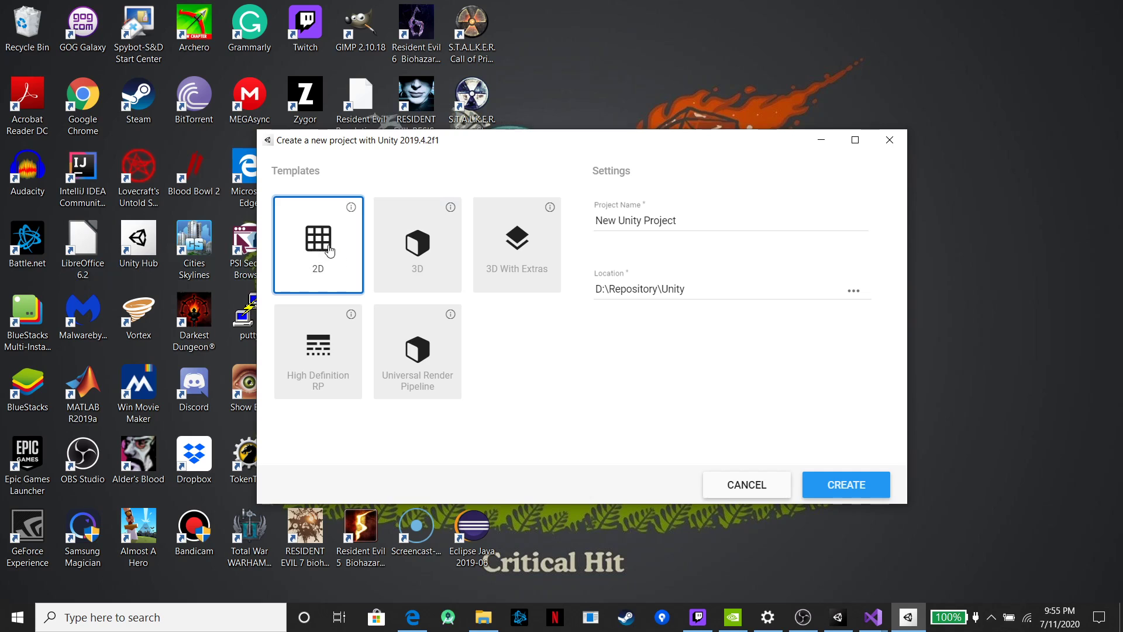
# Name the new 2D project YTArenaGame
pyautogui.click(700, 219)
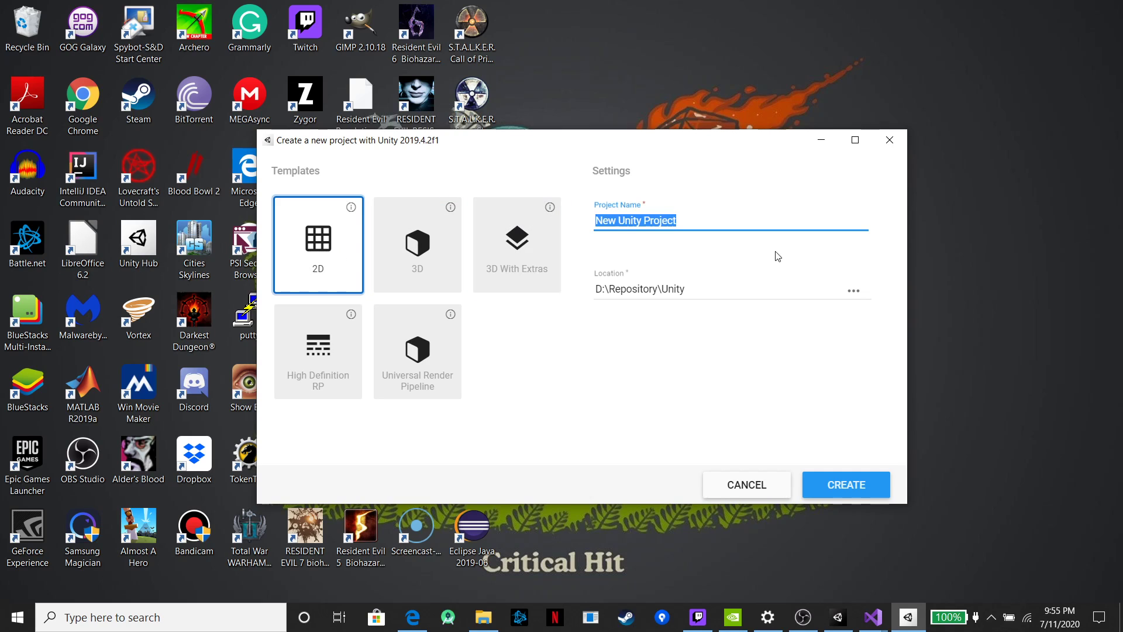
pyautogui.write('YT')
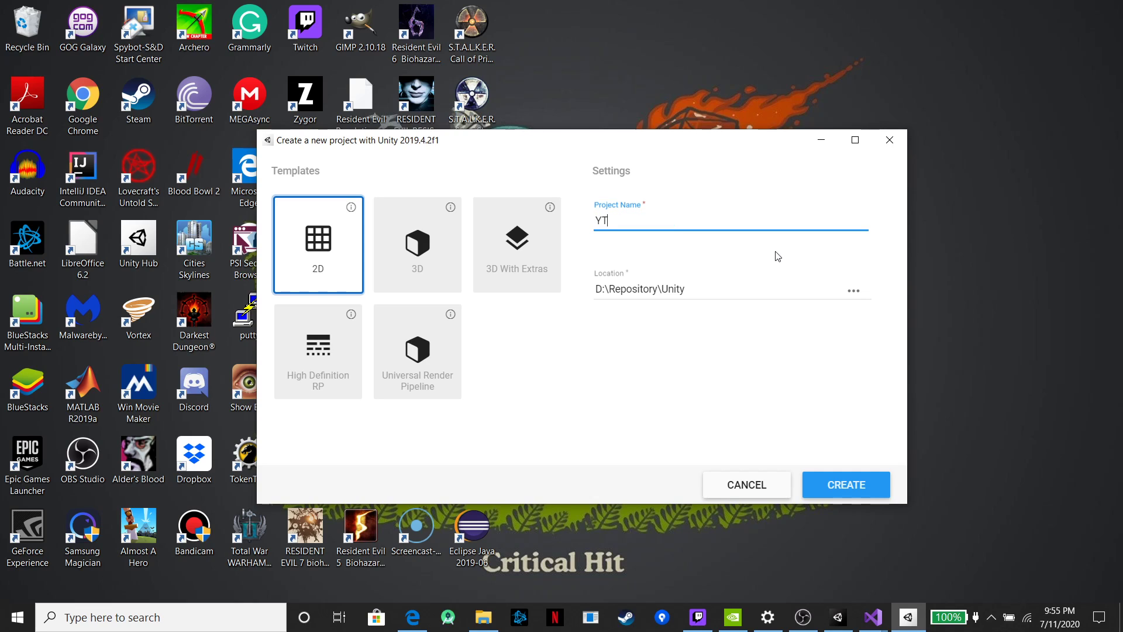
pyautogui.write('ArenaGame')
pyautogui.click(853, 291)
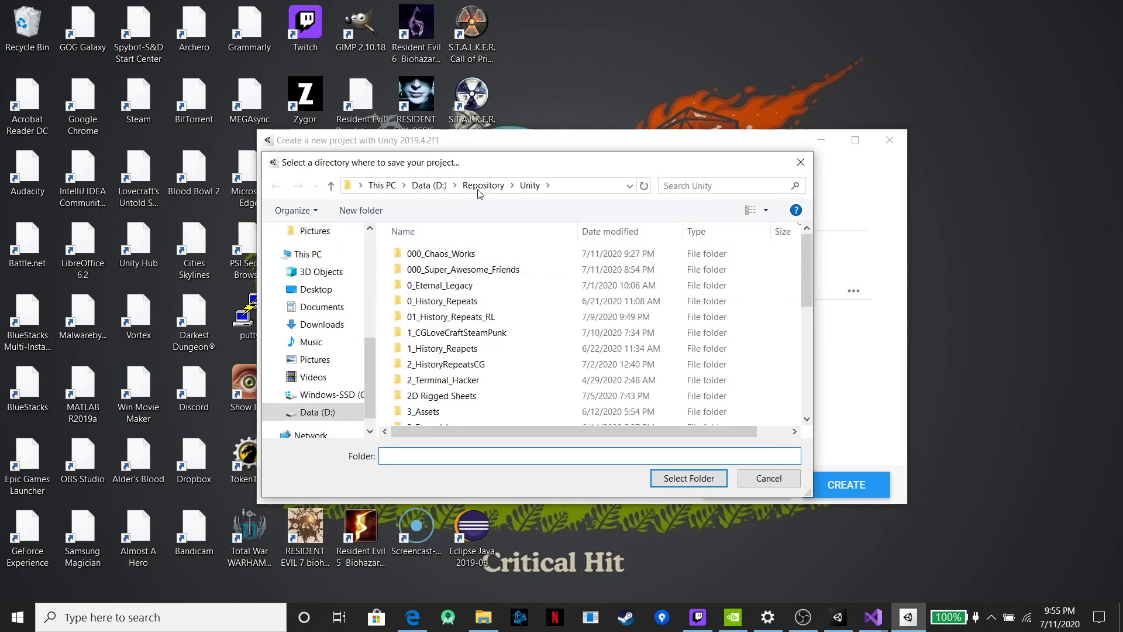
pyautogui.click(429, 186)
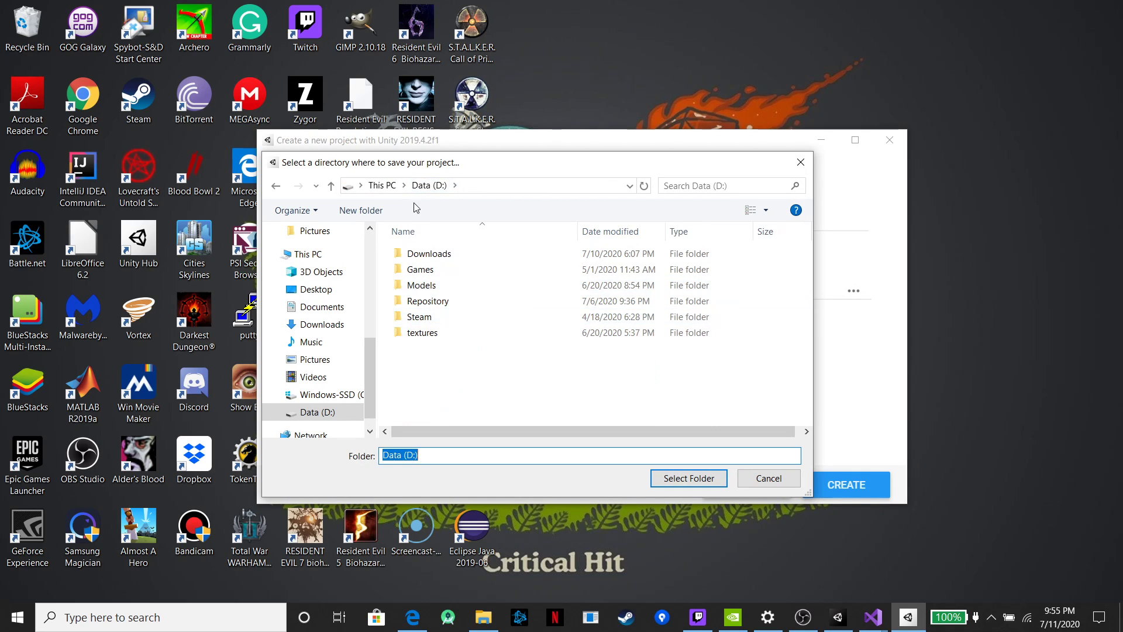
pyautogui.click(429, 303)
pyautogui.doubleClick(433, 304)
pyautogui.click(417, 269)
pyautogui.doubleClick(416, 269)
pyautogui.scroll(-3, 495, 326)
pyautogui.scroll(1, 495, 328)
pyautogui.scroll(-3, 498, 351)
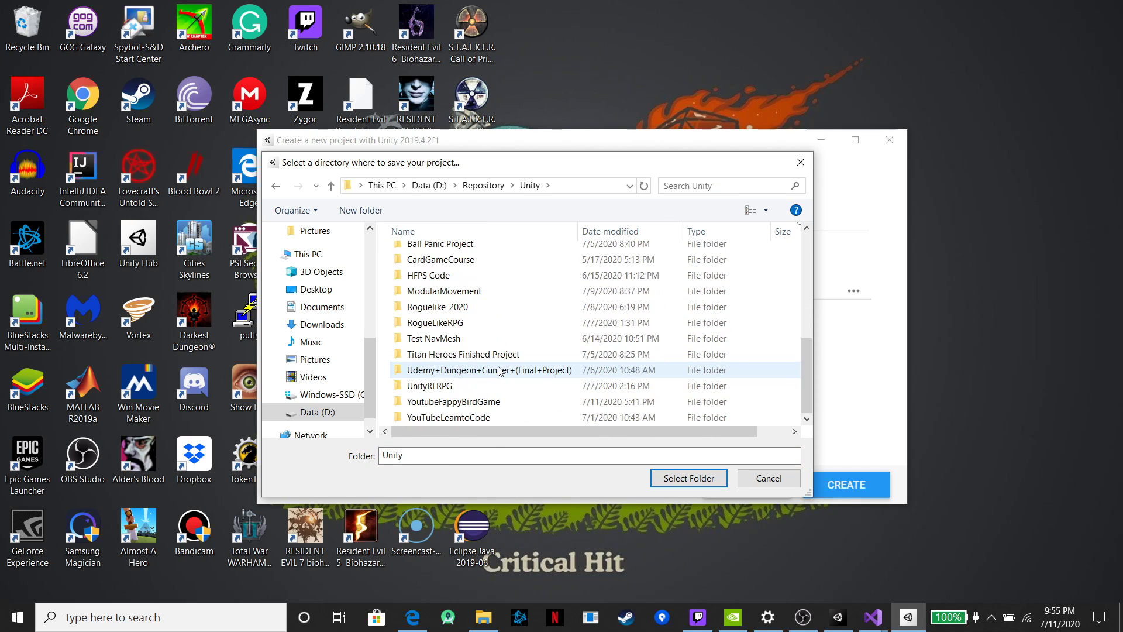
pyautogui.scroll(6, 502, 360)
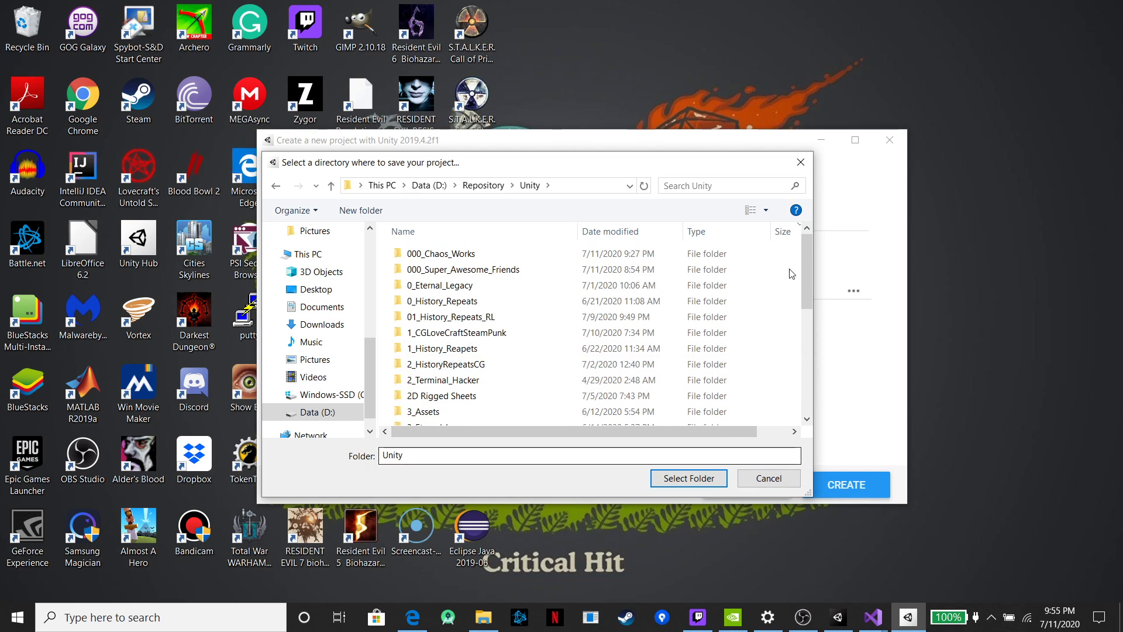
pyautogui.click(801, 162)
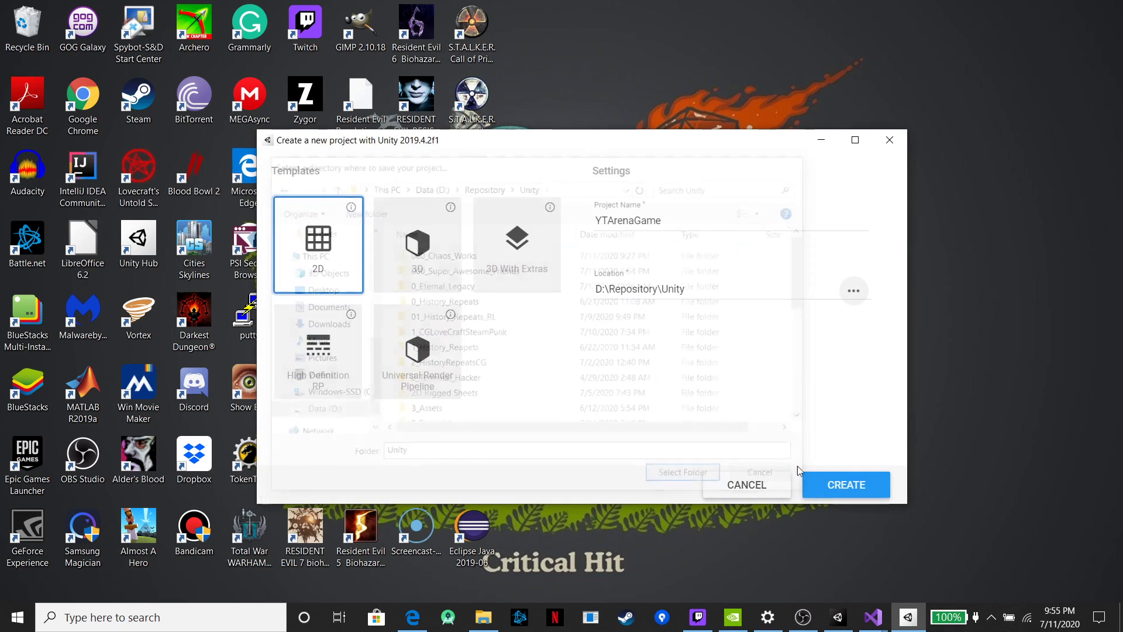
# Create the project in D:\Repository\Unity from the 2D template
pyautogui.click(843, 486)
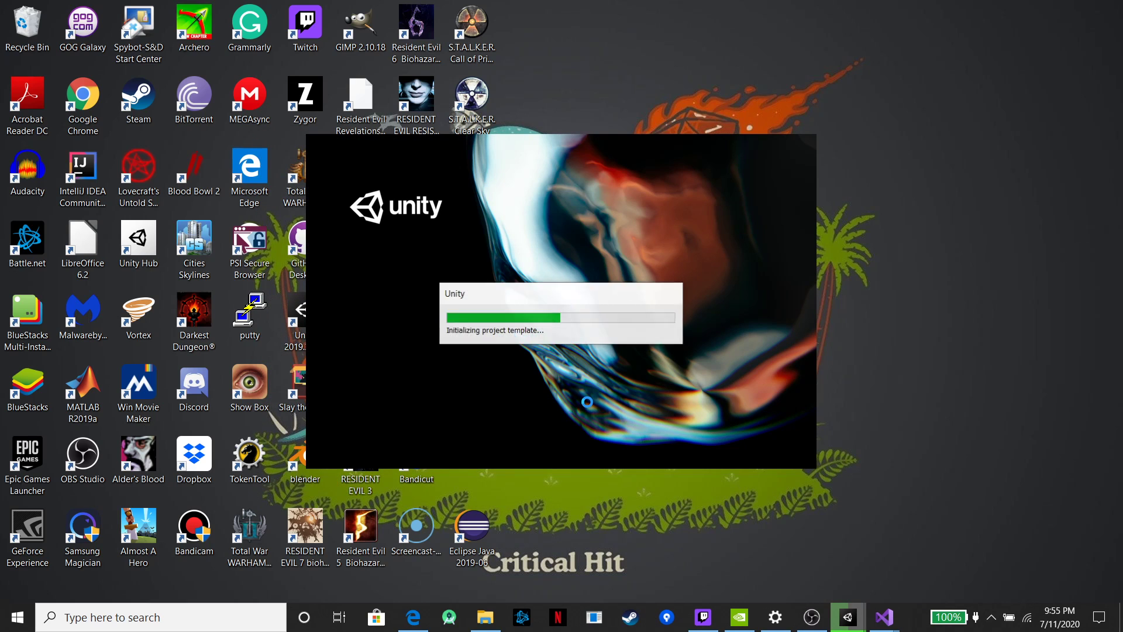
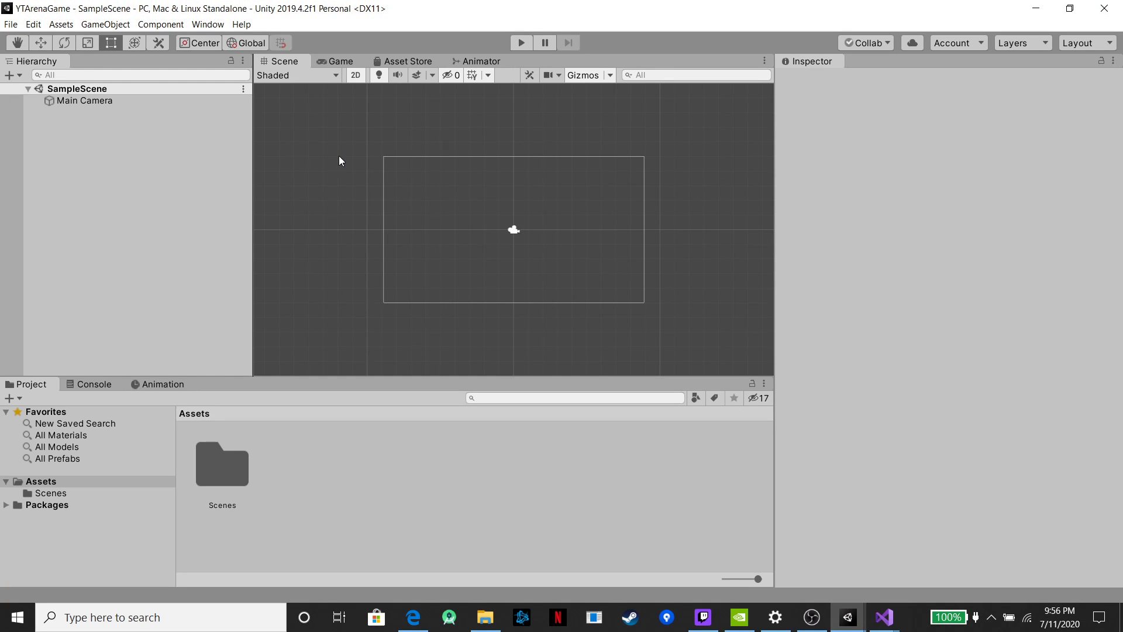
# Switch the project's build platform to Android and close the build settings
pyautogui.click(13, 25)
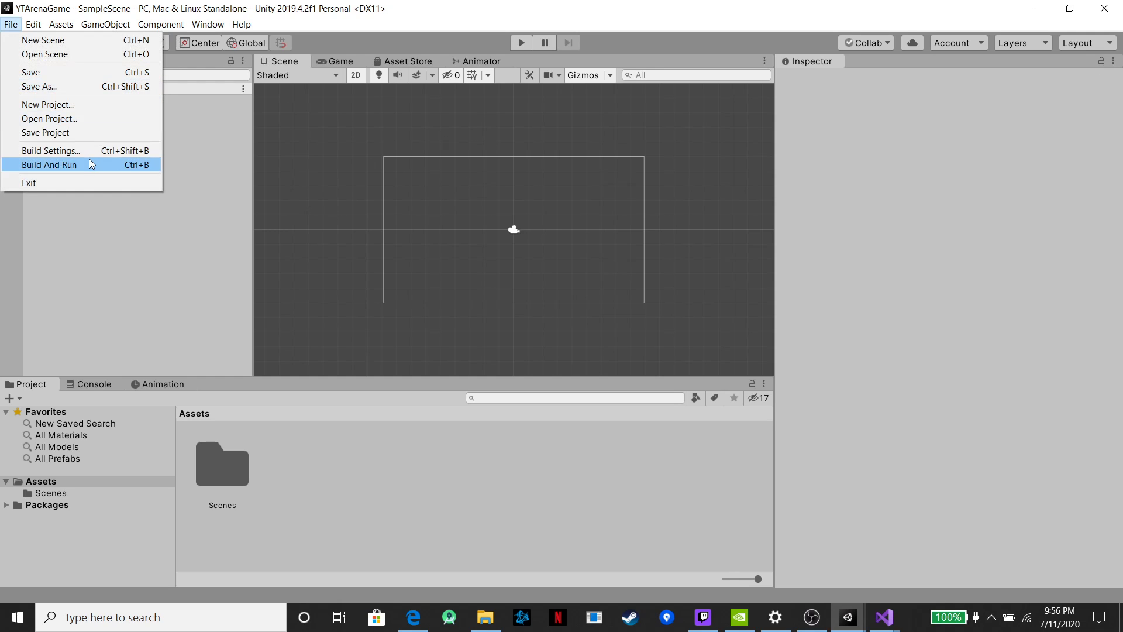
pyautogui.click(61, 152)
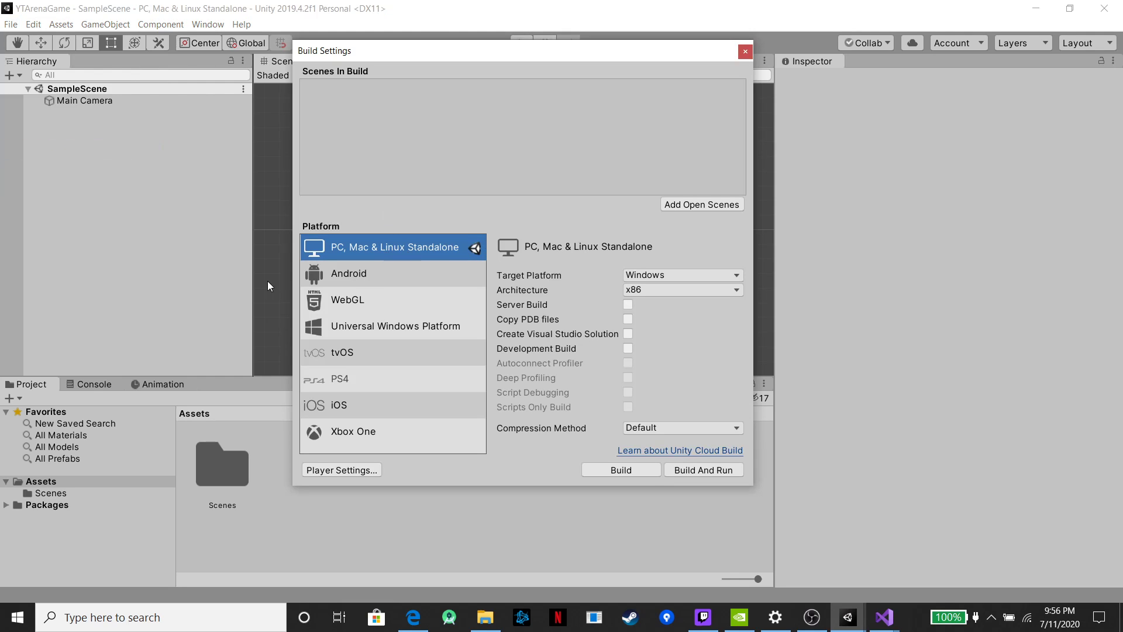
pyautogui.click(352, 269)
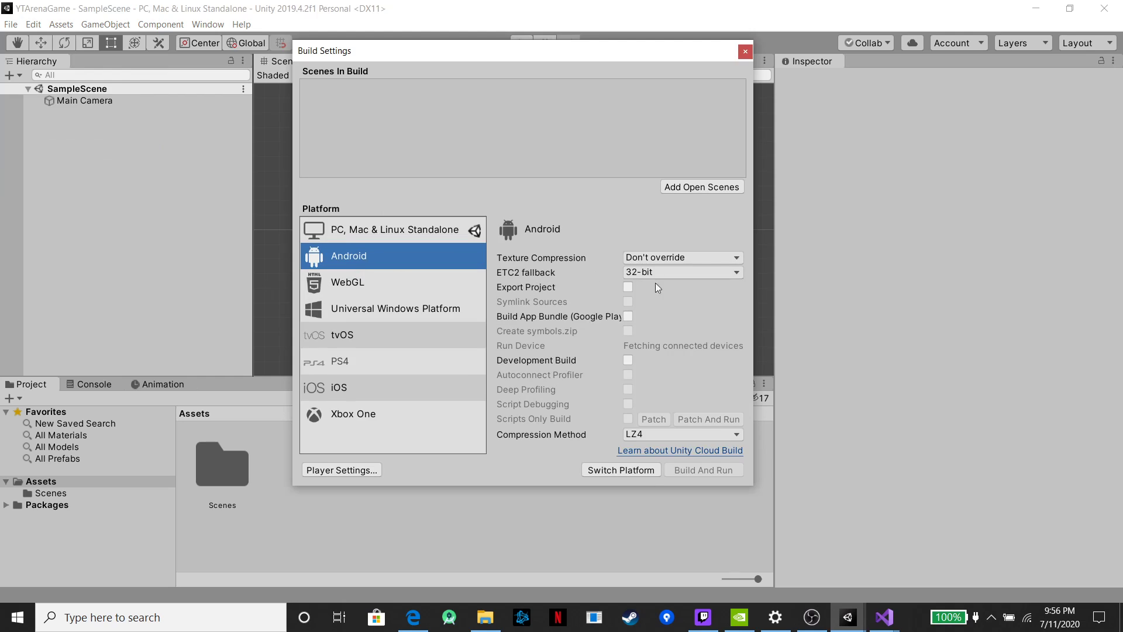
pyautogui.click(620, 469)
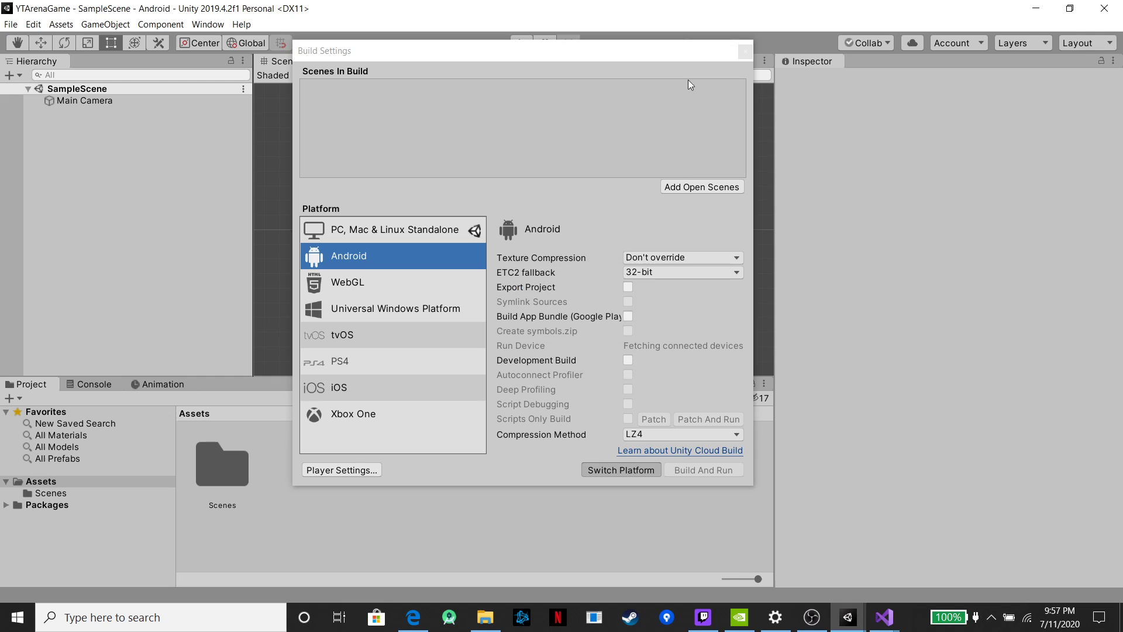
pyautogui.click(745, 51)
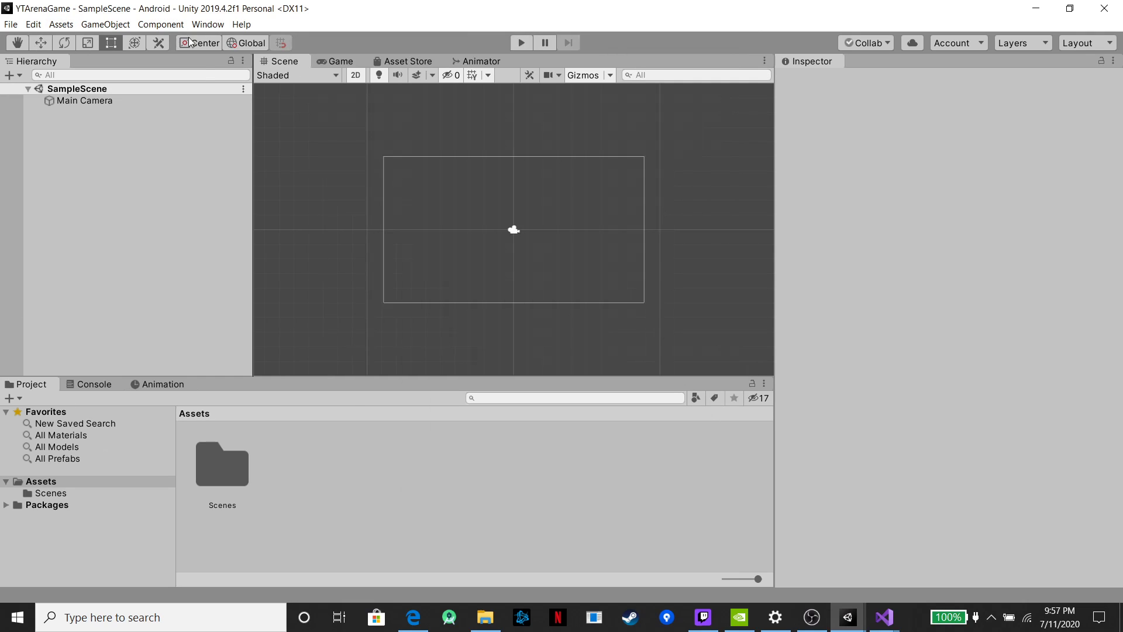
pyautogui.scroll(2, 589, 281)
pyautogui.scroll(1, 588, 282)
pyautogui.scroll(-2, 583, 285)
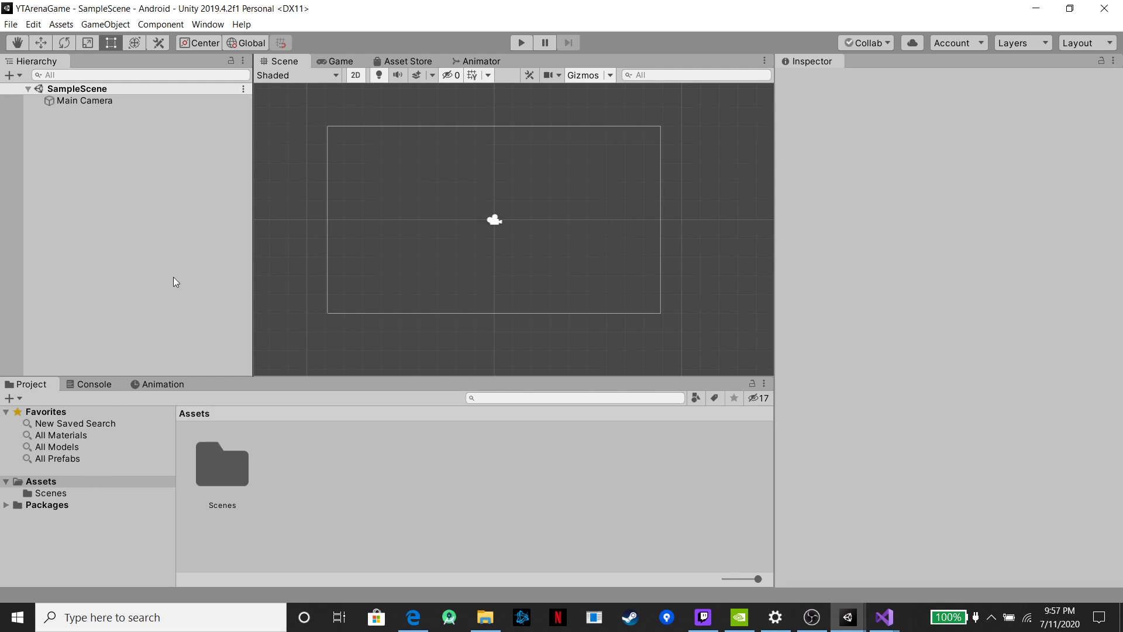
# Delete the SampleScene asset from the Scenes folder
pyautogui.doubleClick(228, 466)
pyautogui.click(217, 463)
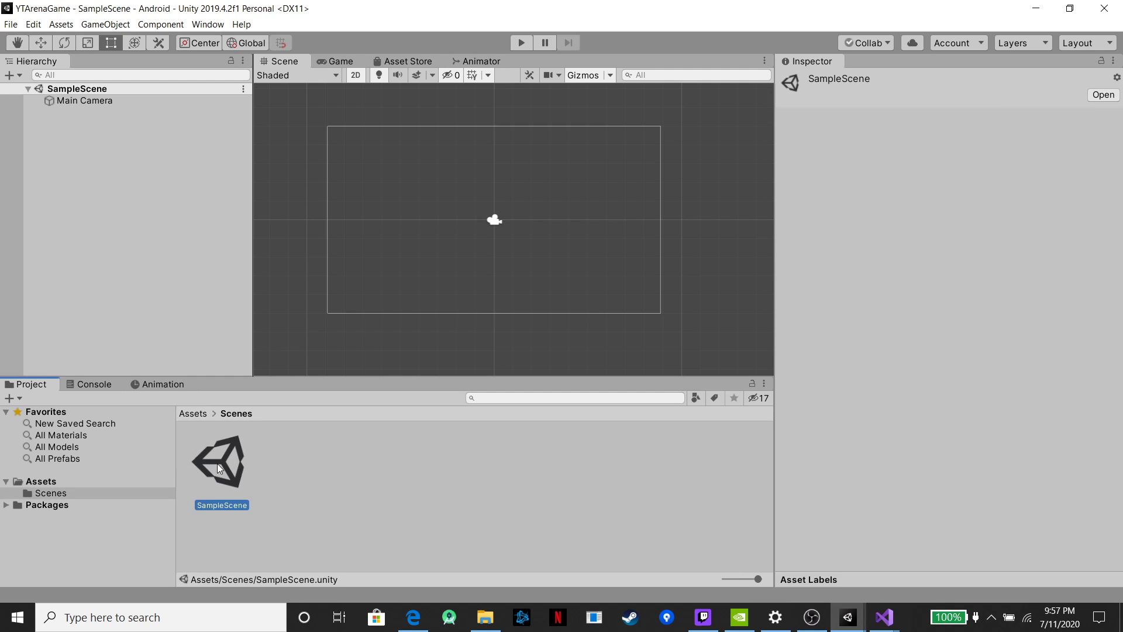
pyautogui.press('Delete')
pyautogui.click(598, 334)
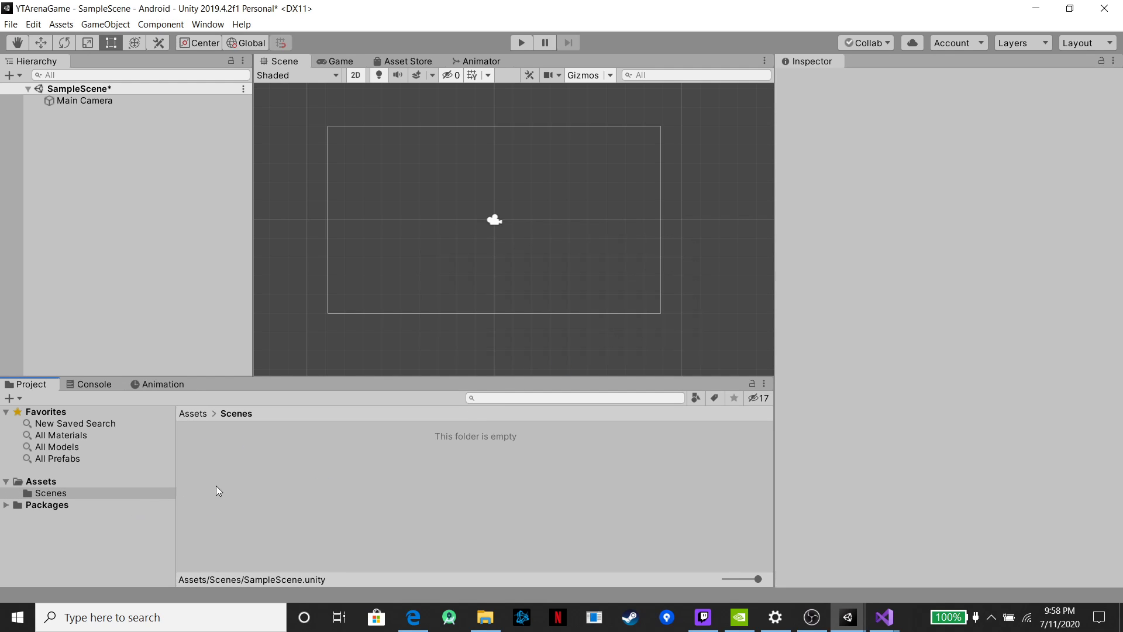
# Create a scene named MainMenu in the Scenes folder and open it, discarding the unsaved changes to SampleScene
pyautogui.rightClick(212, 489)
pyautogui.moveTo(276, 176)
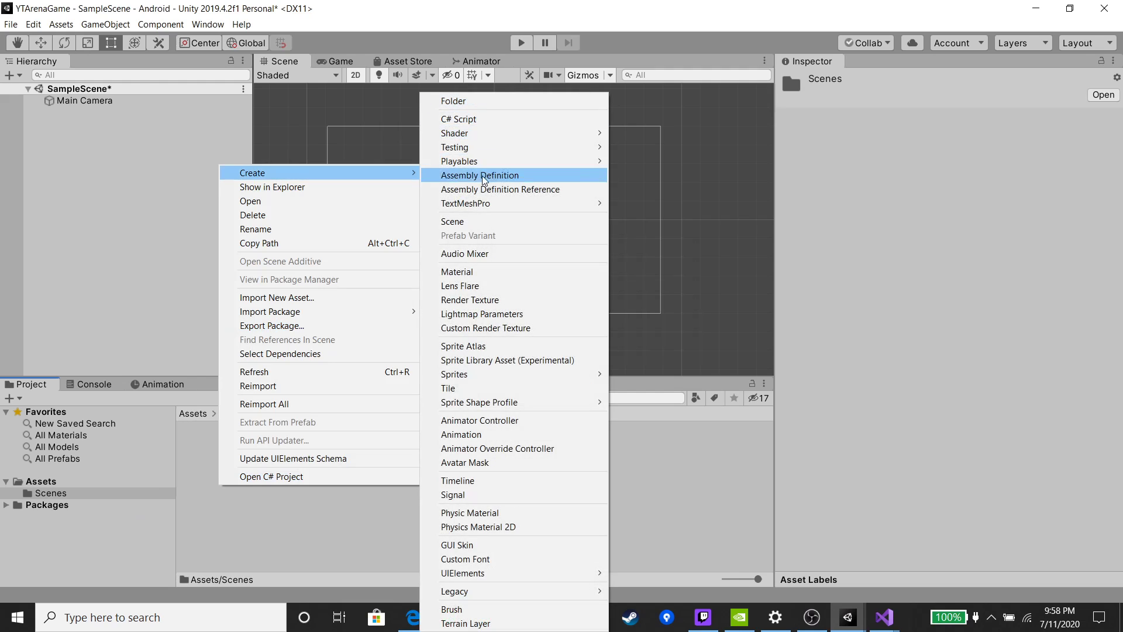
pyautogui.click(465, 221)
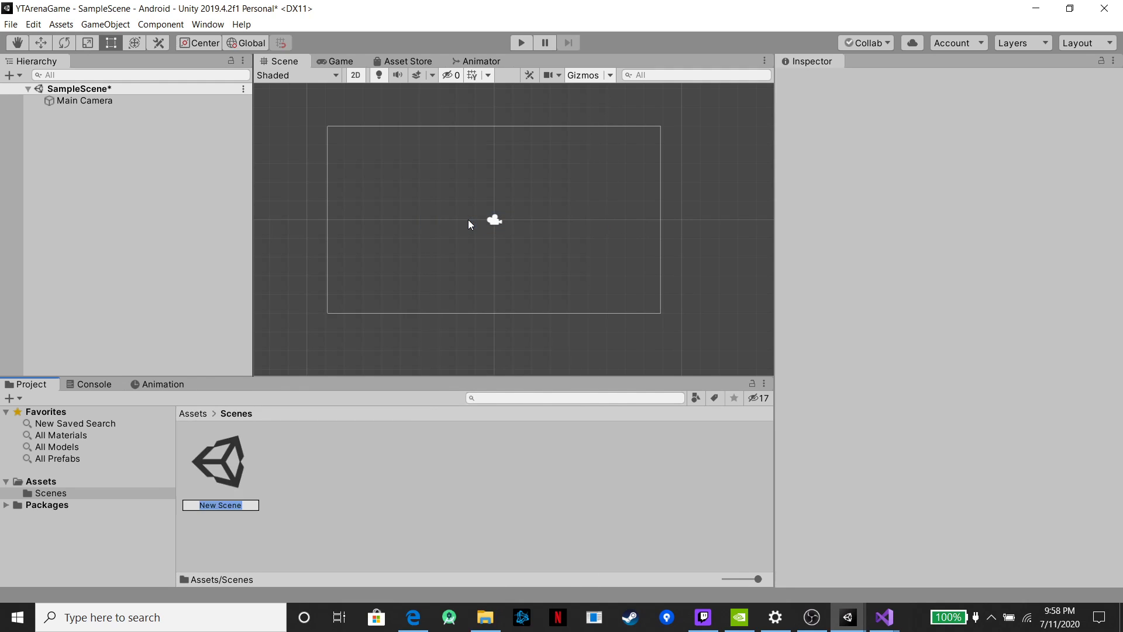
pyautogui.write('MainMenu')
pyautogui.press('Return')
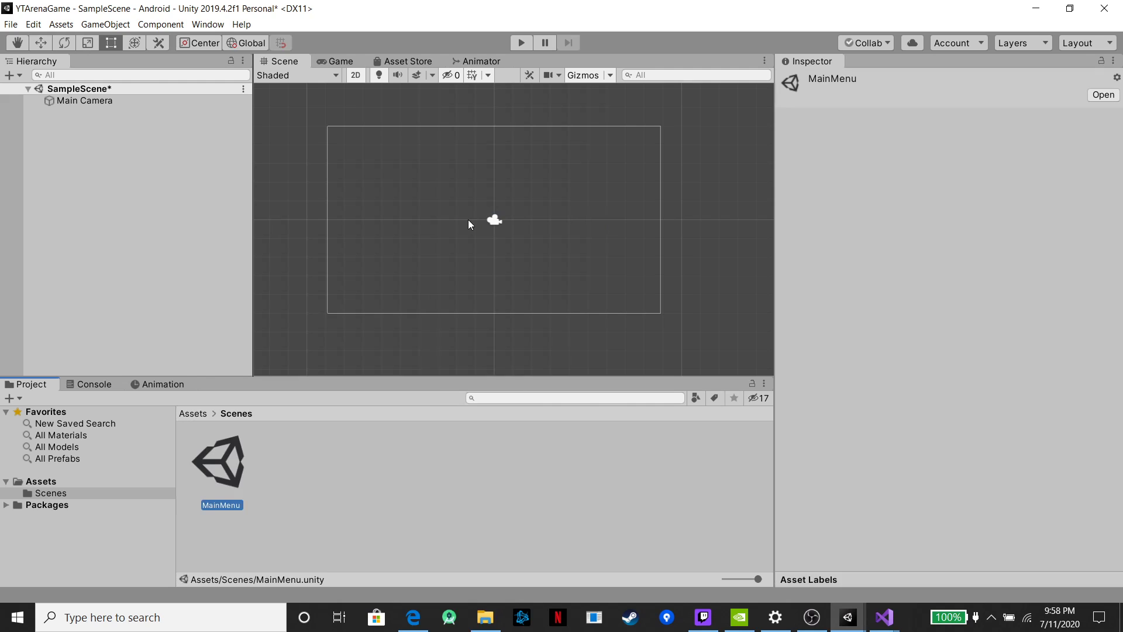
pyautogui.doubleClick(235, 458)
pyautogui.click(617, 338)
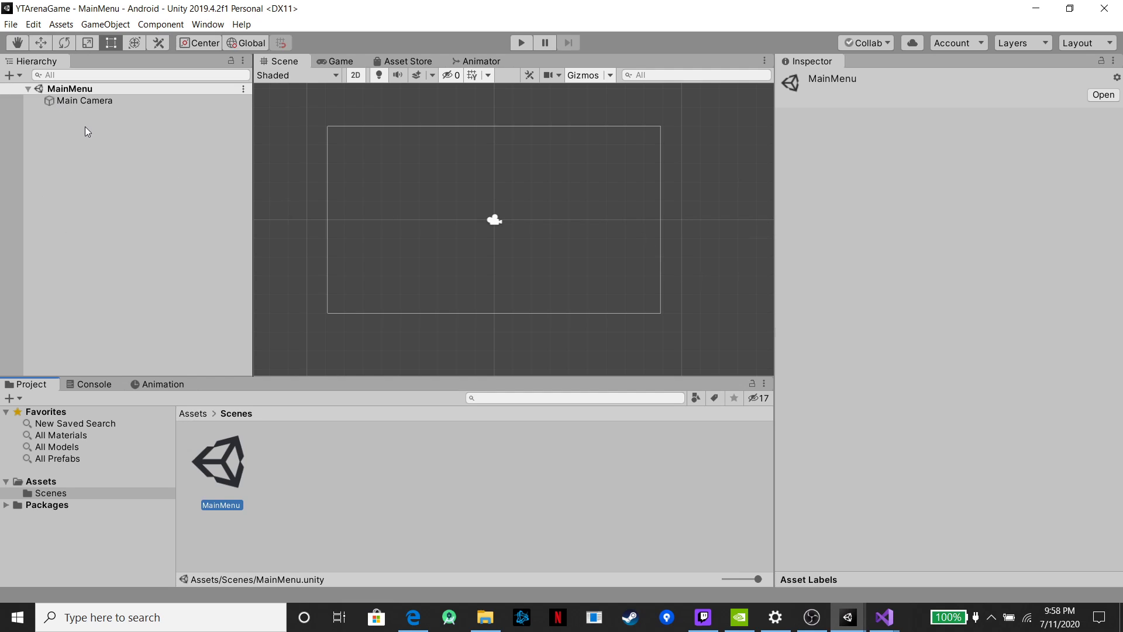
# Add a UI Canvas to the MainMenu scene
pyautogui.rightClick(68, 120)
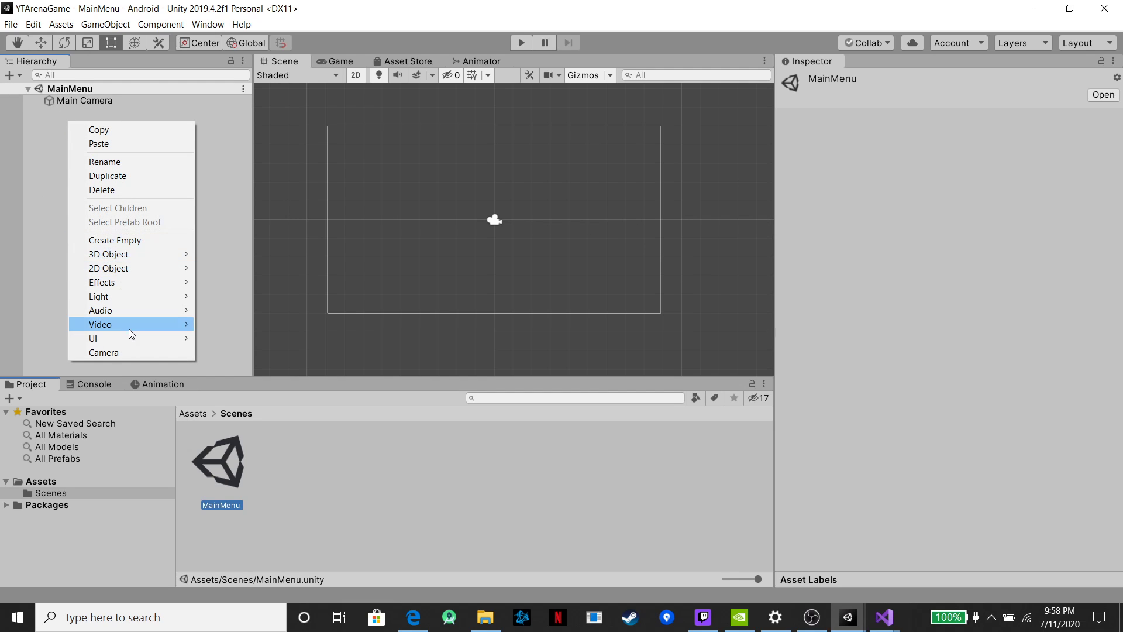
pyautogui.moveTo(117, 342)
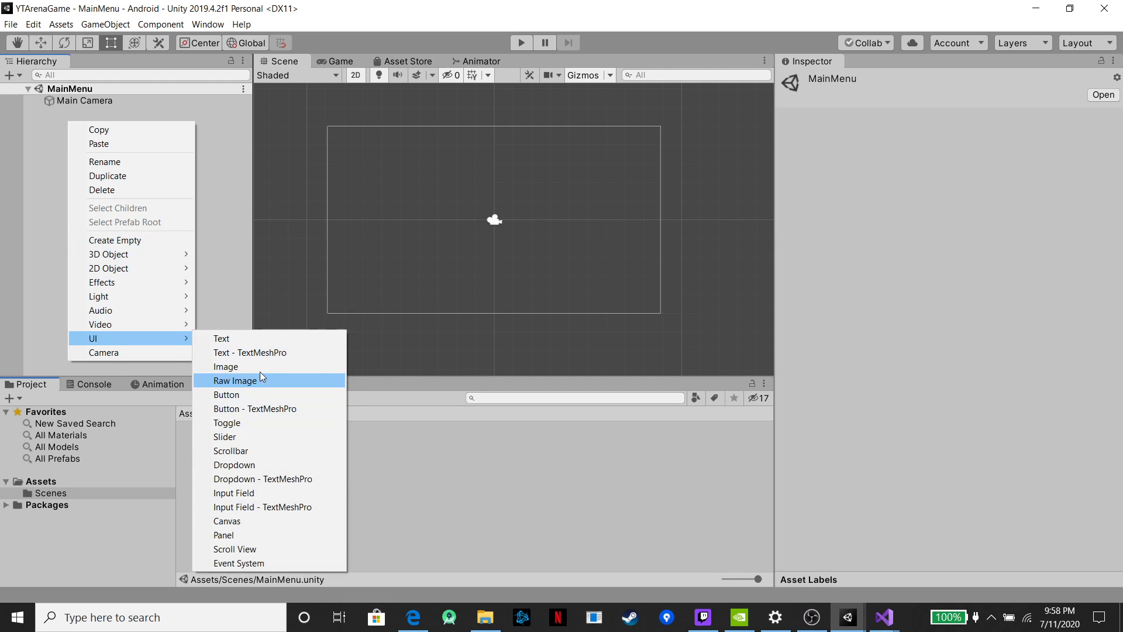
pyautogui.click(252, 520)
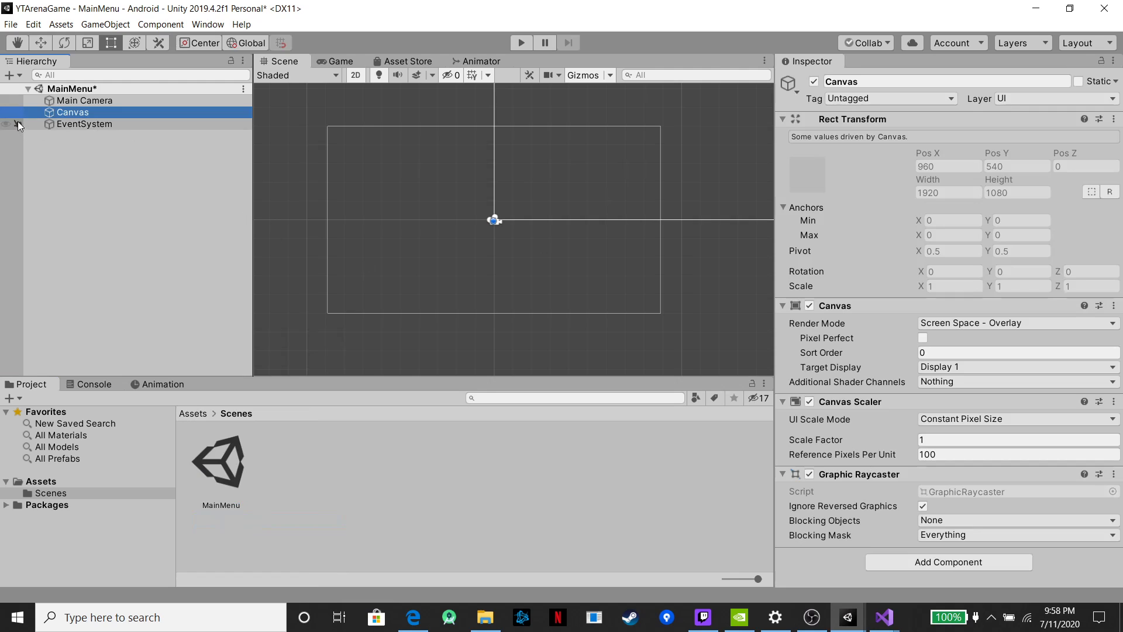
# Set the Canvas render mode to Screen Space - Camera
pyautogui.scroll(-8, 657, 272)
pyautogui.moveTo(657, 272); pyautogui.dragTo(555, 273, button='middle')
pyautogui.scroll(-5, 524, 278)
pyautogui.scroll(-3, 380, 275)
pyautogui.moveTo(471, 266); pyautogui.dragTo(547, 271, button='middle')
pyautogui.scroll(3, 406, 329)
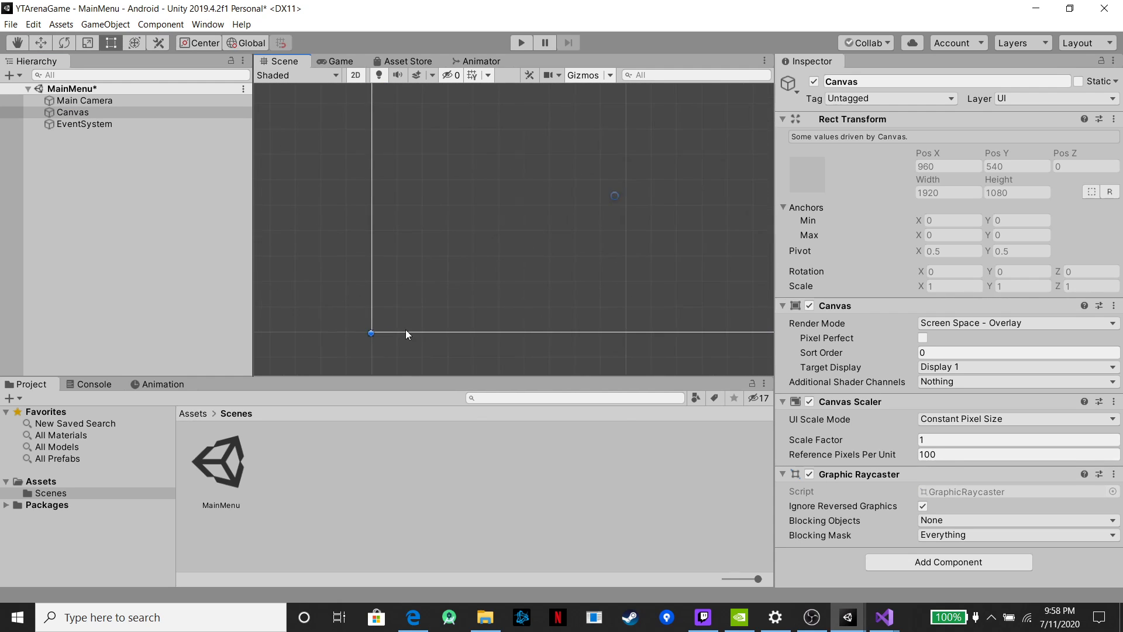
pyautogui.click(69, 112)
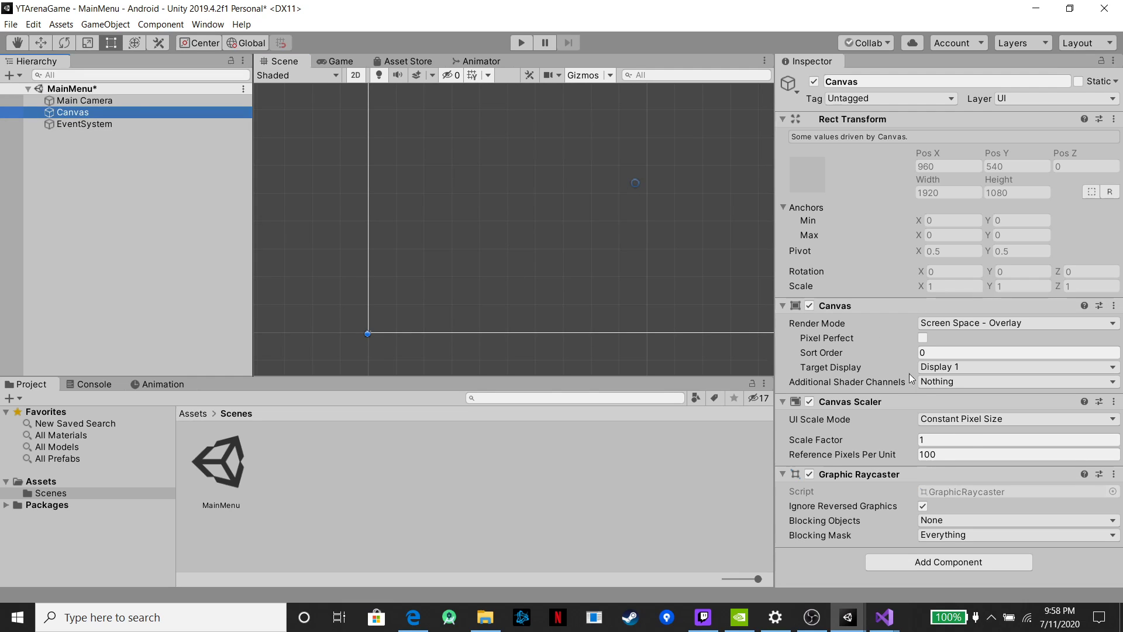
pyautogui.click(978, 324)
pyautogui.click(991, 353)
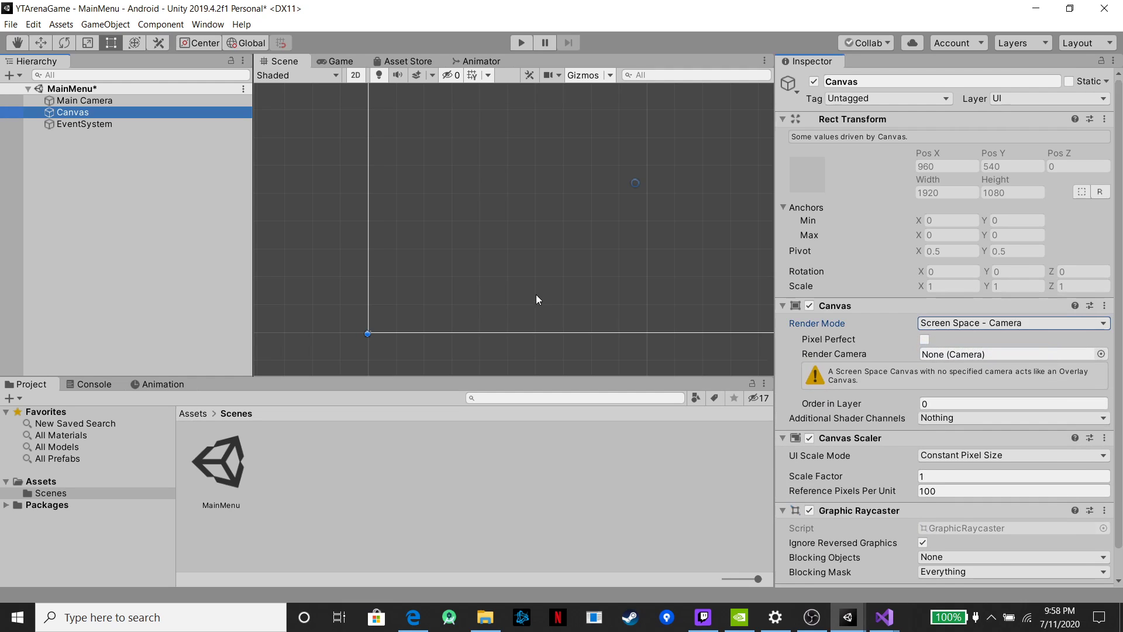
# Assign the Main Camera as the Canvas's render camera
pyautogui.click(73, 100)
pyautogui.moveTo(72, 100); pyautogui.dragTo(954, 357)
pyautogui.scroll(5, 377, 331)
pyautogui.moveTo(381, 340); pyautogui.dragTo(570, 254, button='middle')
pyautogui.scroll(6, 518, 254)
pyautogui.moveTo(649, 227); pyautogui.dragTo(575, 236, button='middle')
pyautogui.scroll(5, 524, 258)
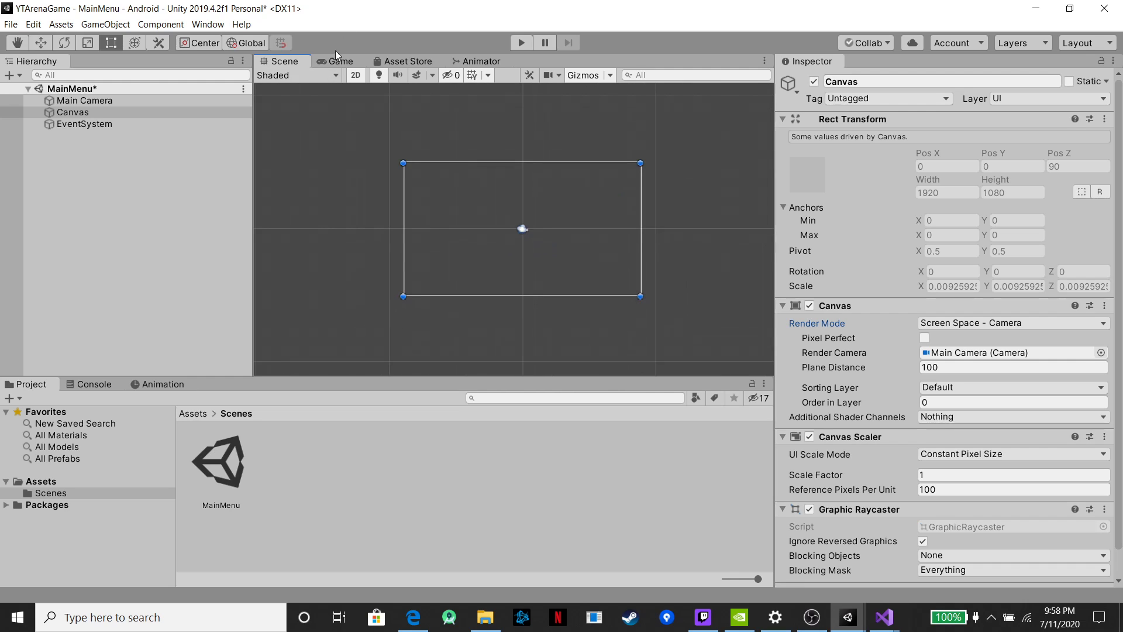
# Show the Game view and choose the 2960x1440 Landscape resolution for it
pyautogui.click(337, 61)
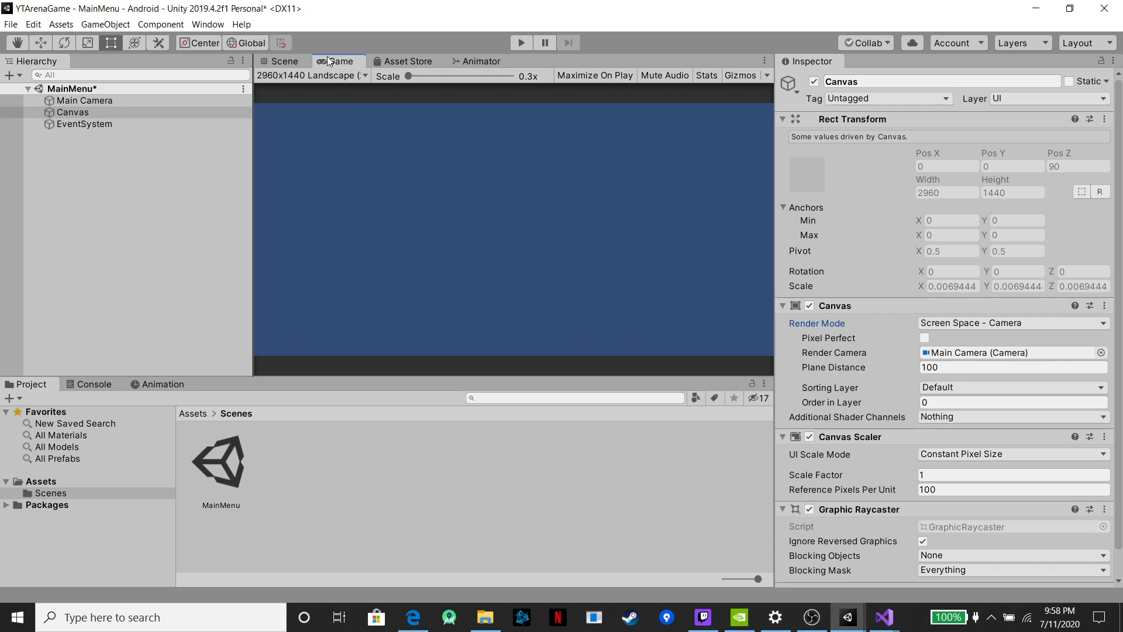
pyautogui.click(362, 75)
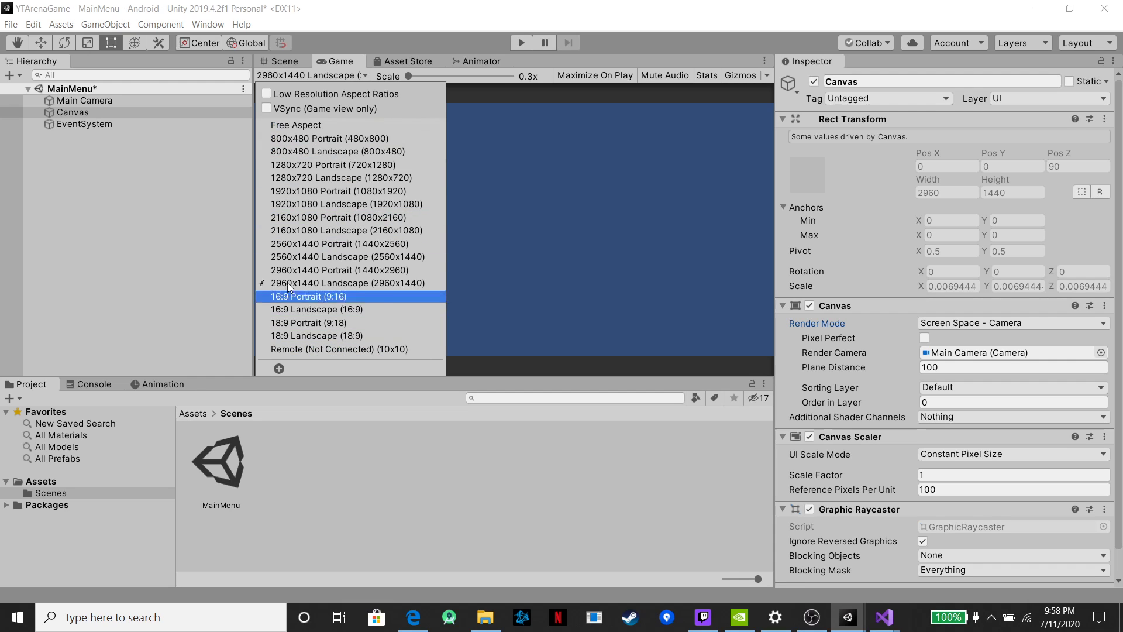
pyautogui.click(334, 284)
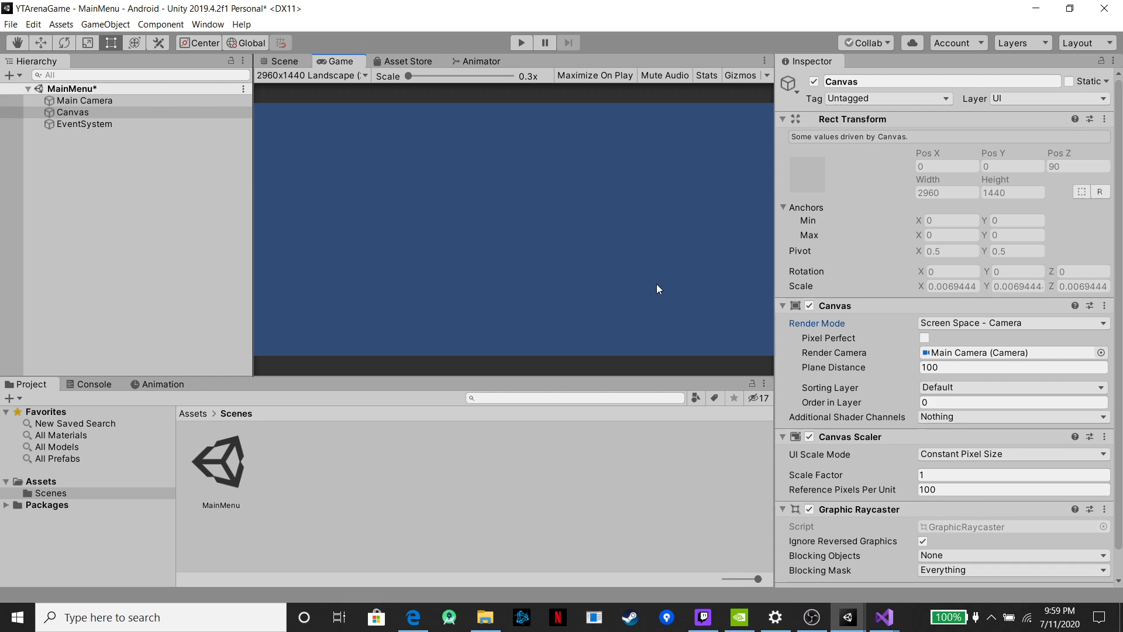
# Set the Canvas Scaler's UI scale mode to Scale With Screen Size
pyautogui.click(69, 110)
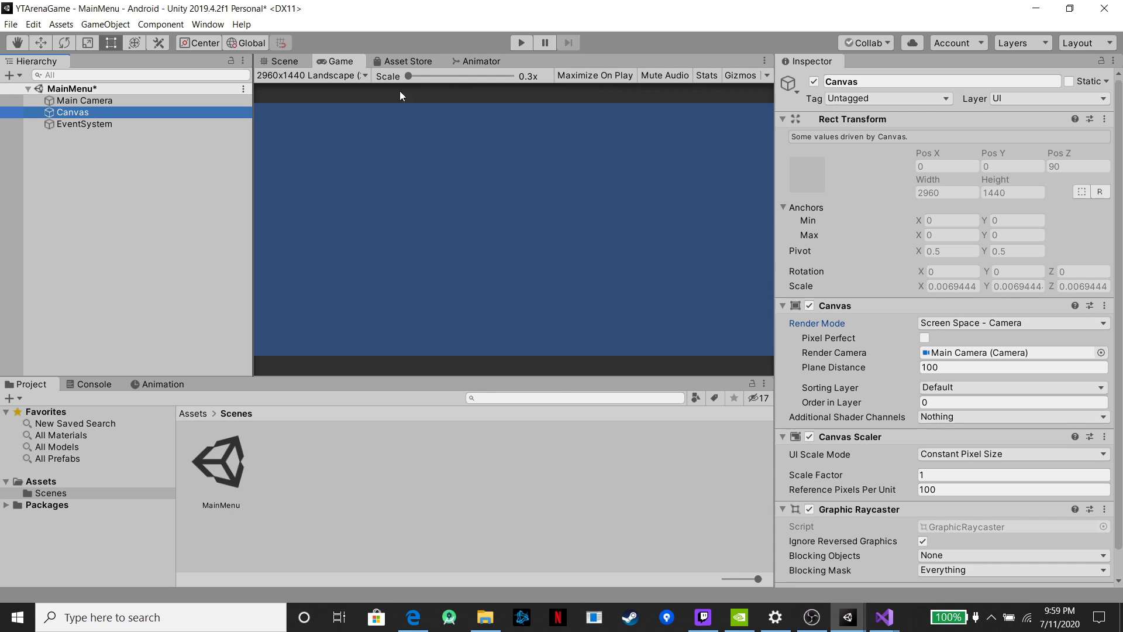
pyautogui.click(365, 76)
pyautogui.click(368, 75)
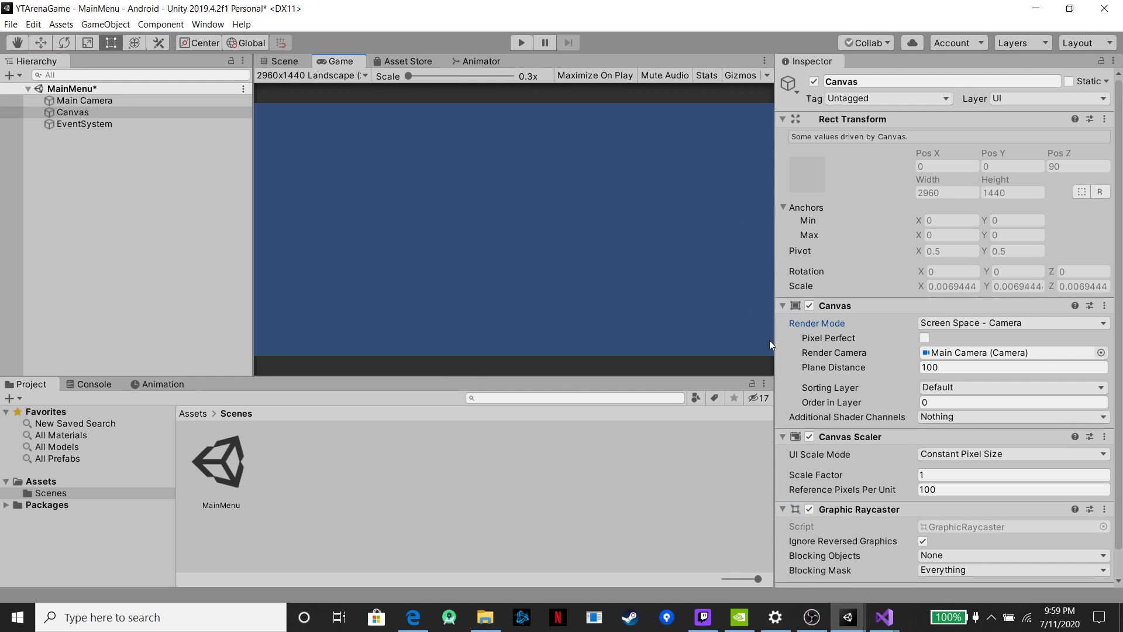
pyautogui.click(1103, 454)
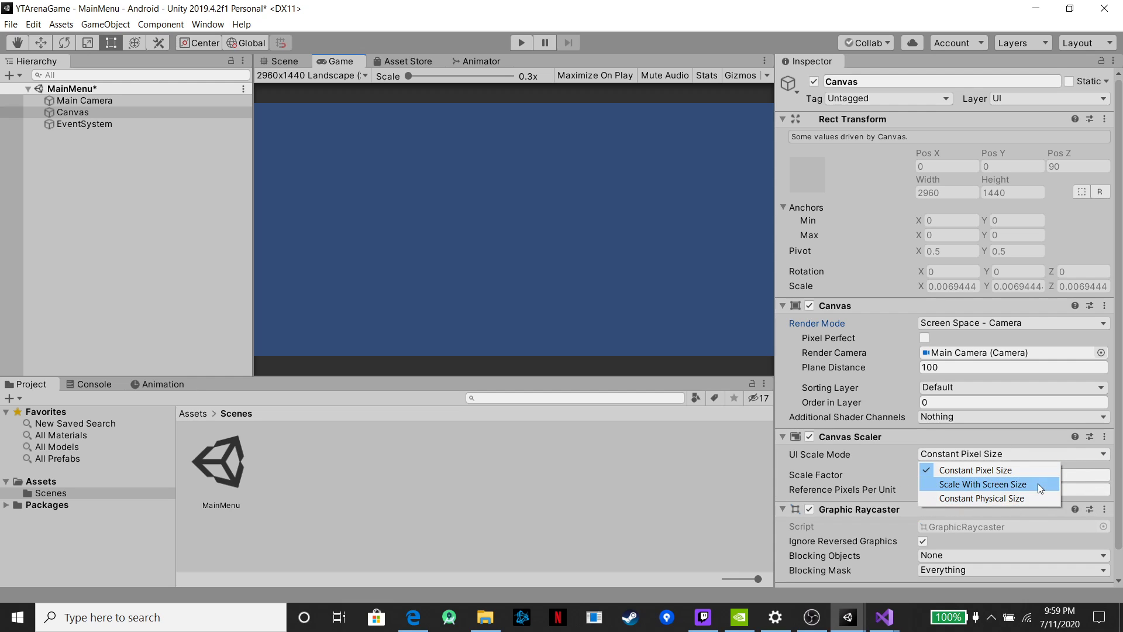
pyautogui.click(1003, 484)
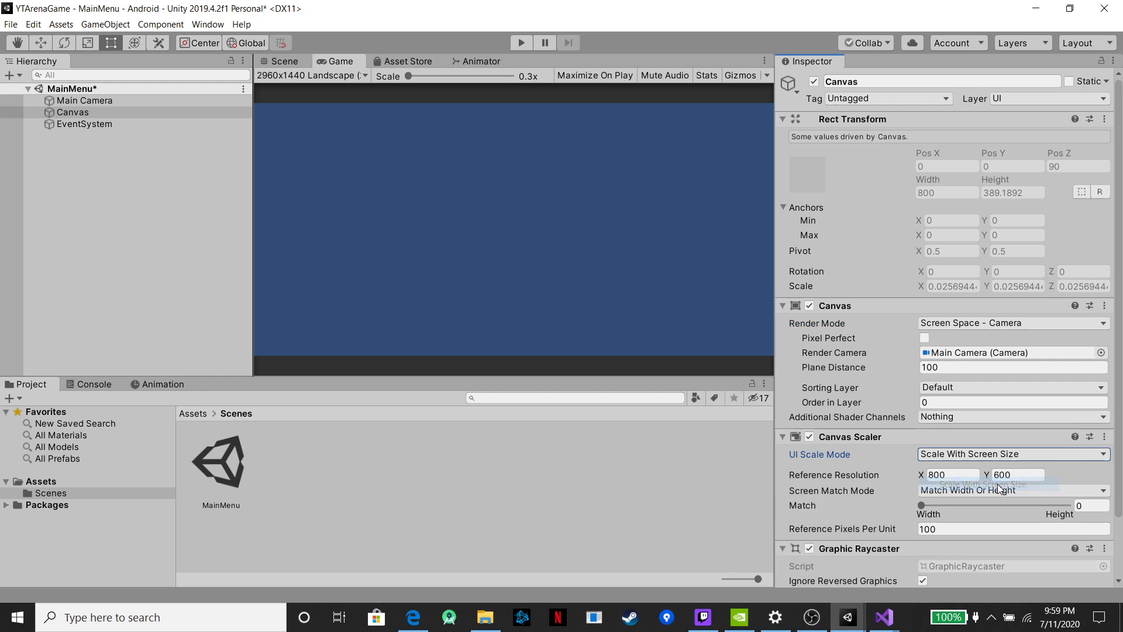
# Set the Canvas Scaler's reference resolution to X 2960 and Y 1140
pyautogui.click(952, 475)
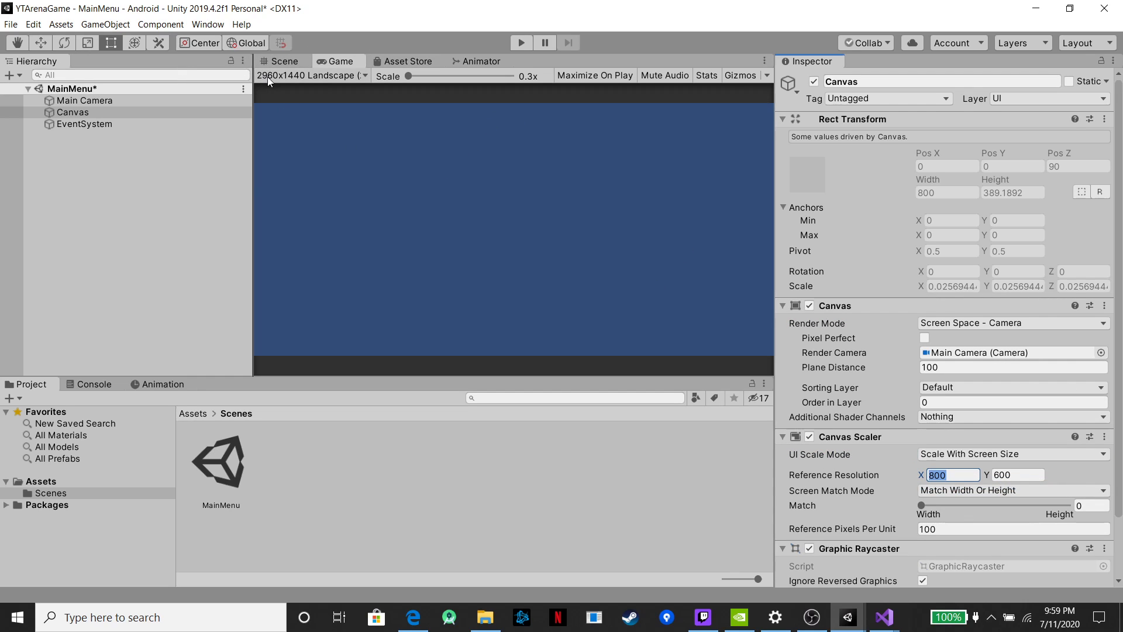
pyautogui.write('2960')
pyautogui.press('Tab')
pyautogui.write('114')
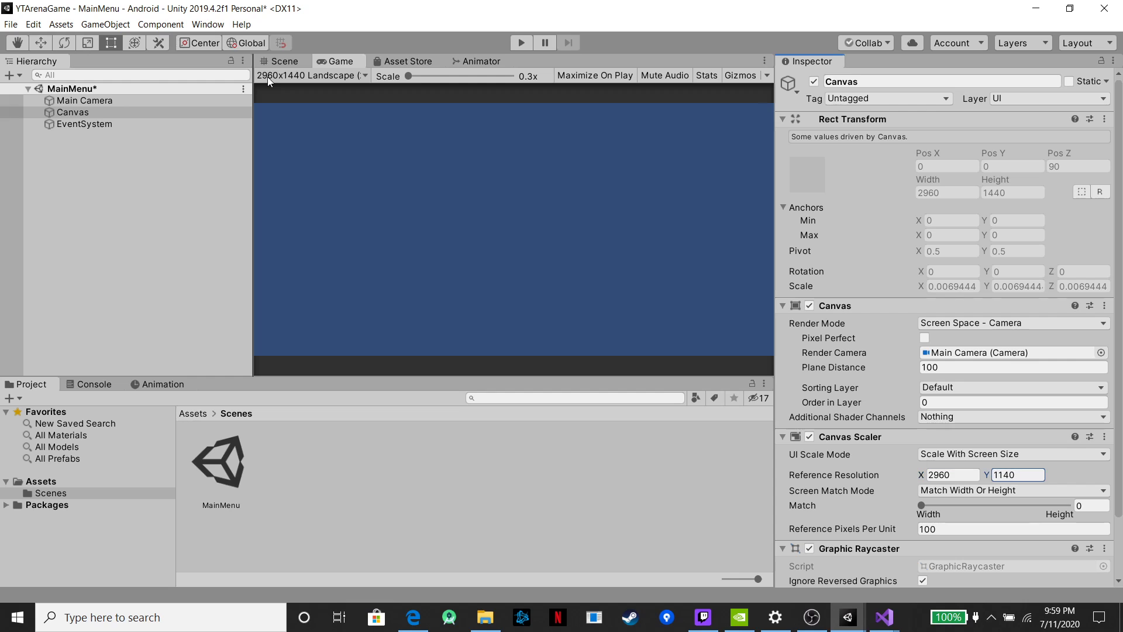
# Preview the Game view at 800x480 Landscape and return it to 2960x1440 Landscape
pyautogui.click(332, 76)
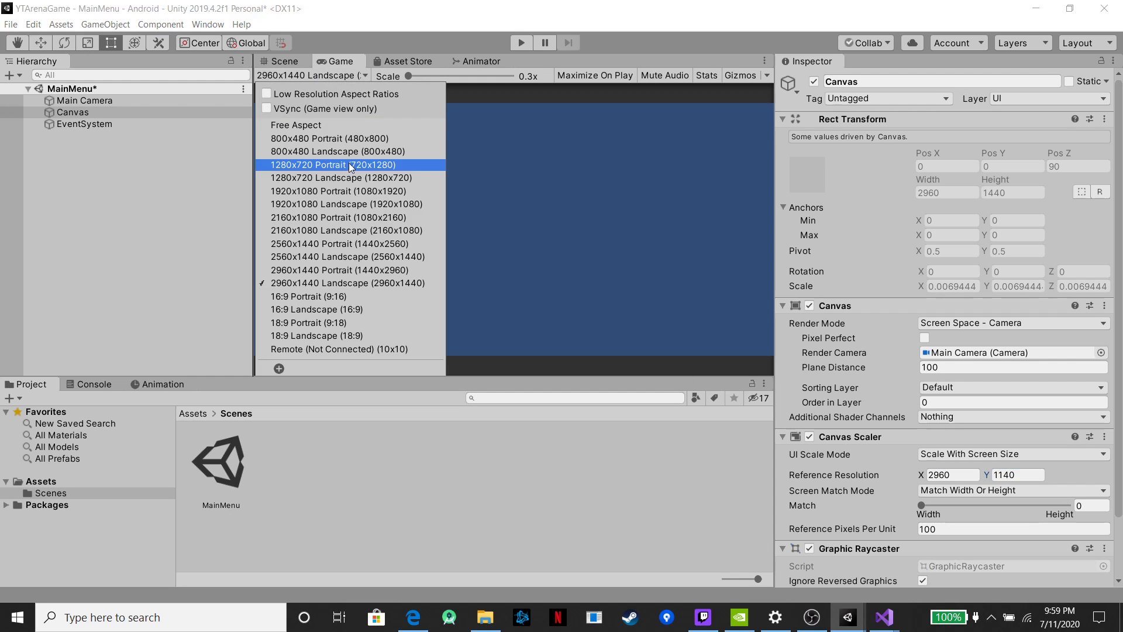
pyautogui.click(336, 154)
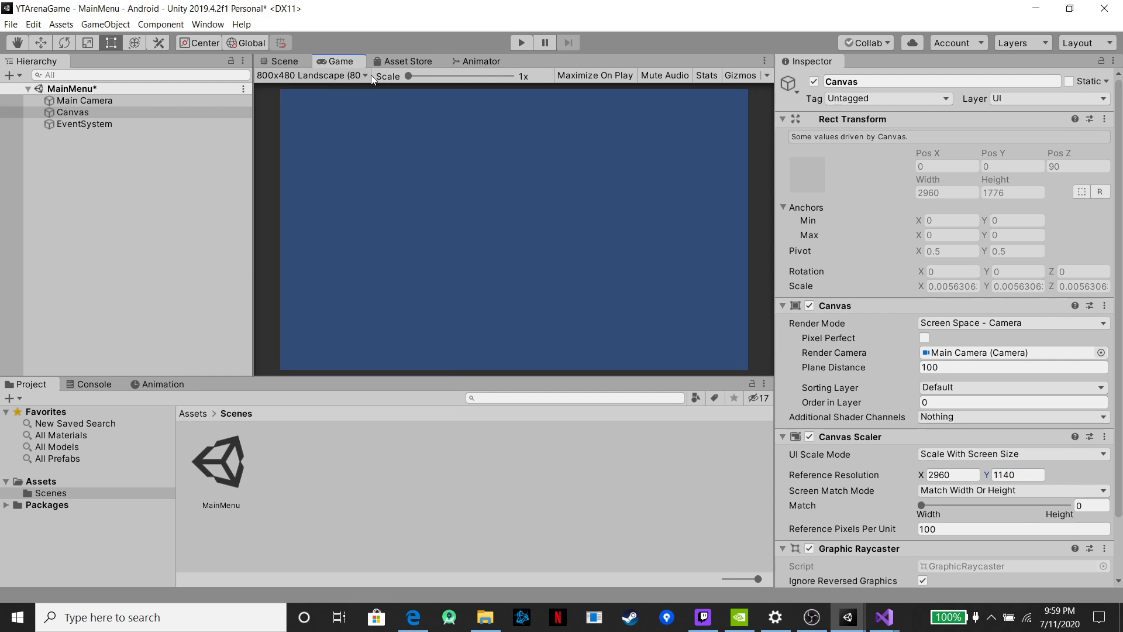
pyautogui.click(327, 75)
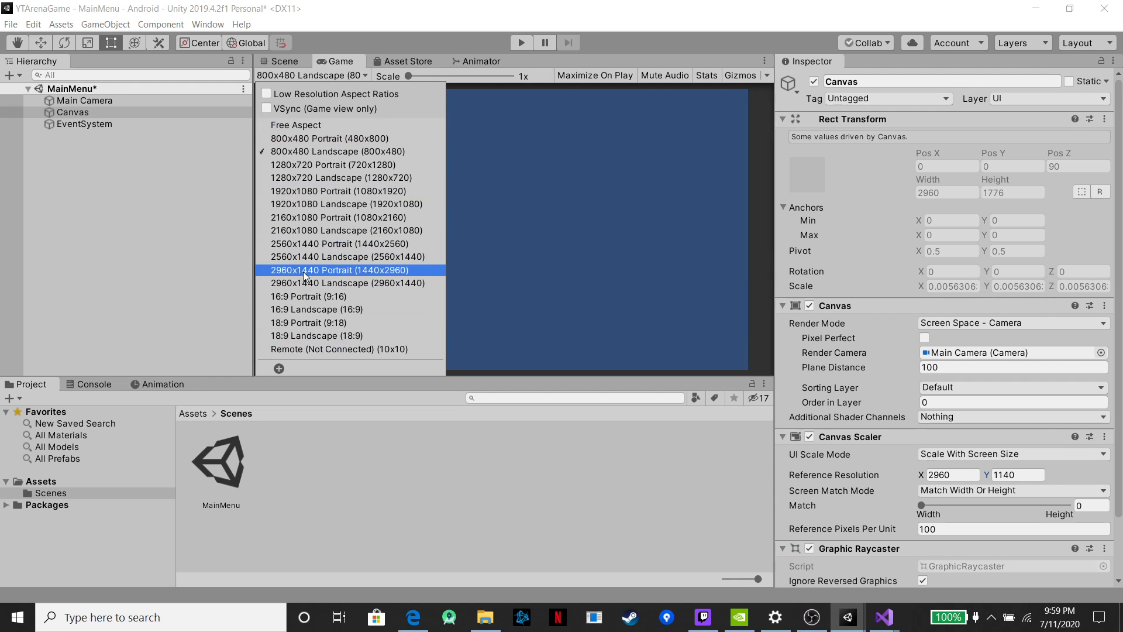
pyautogui.click(334, 284)
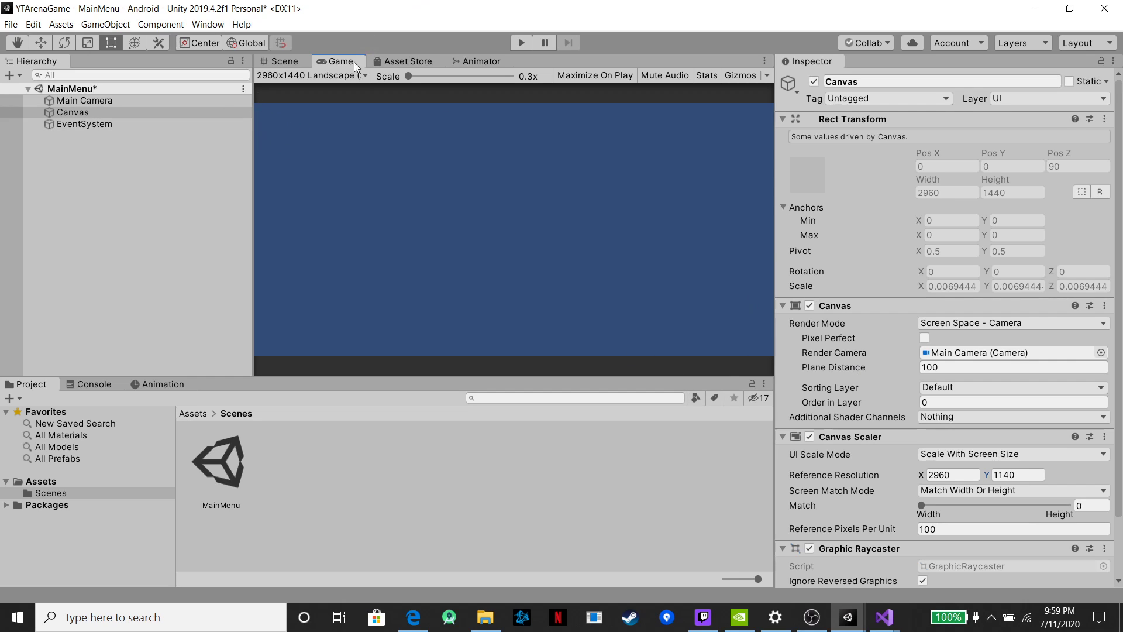
# Return to the Scene view and make the EventSystem a child of the Canvas
pyautogui.click(275, 62)
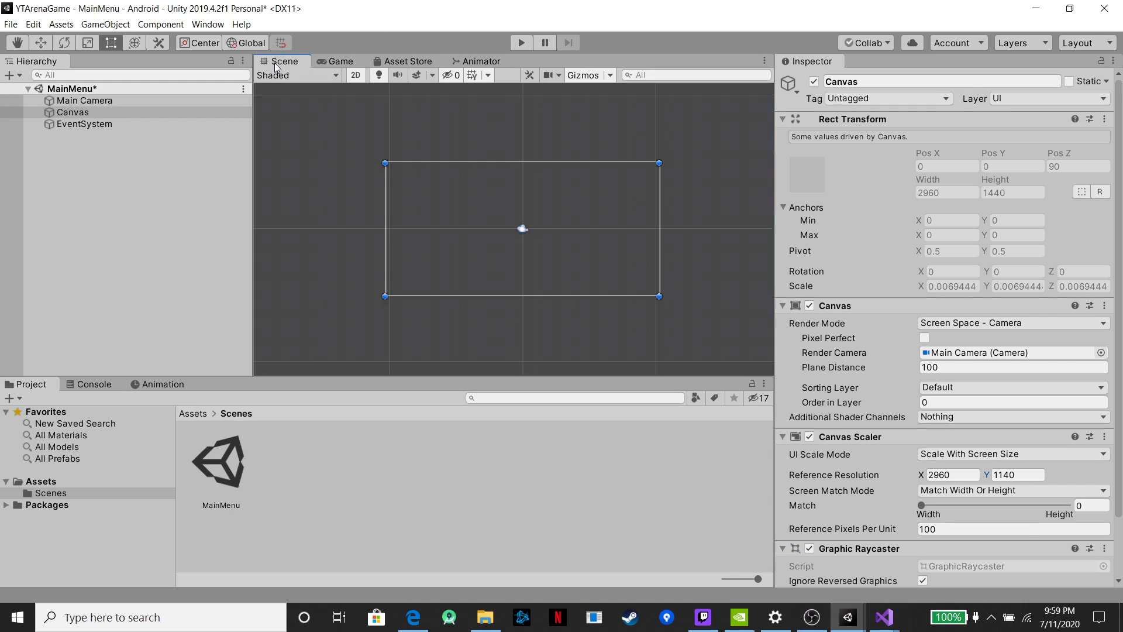
pyautogui.scroll(4, 469, 229)
pyautogui.scroll(-4, 609, 196)
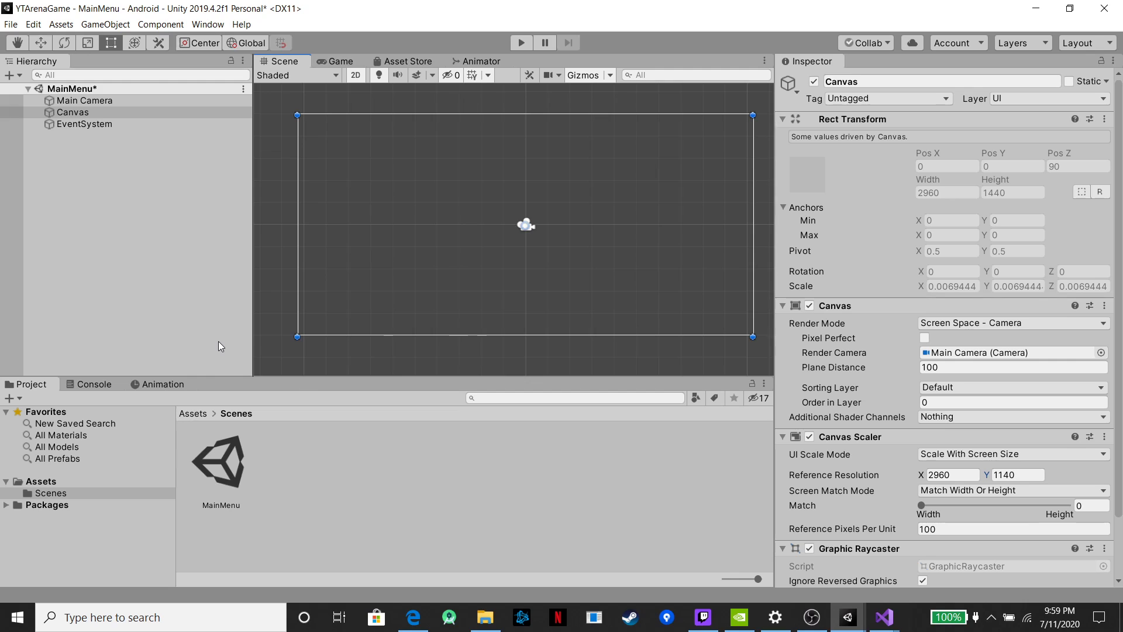
pyautogui.click(69, 112)
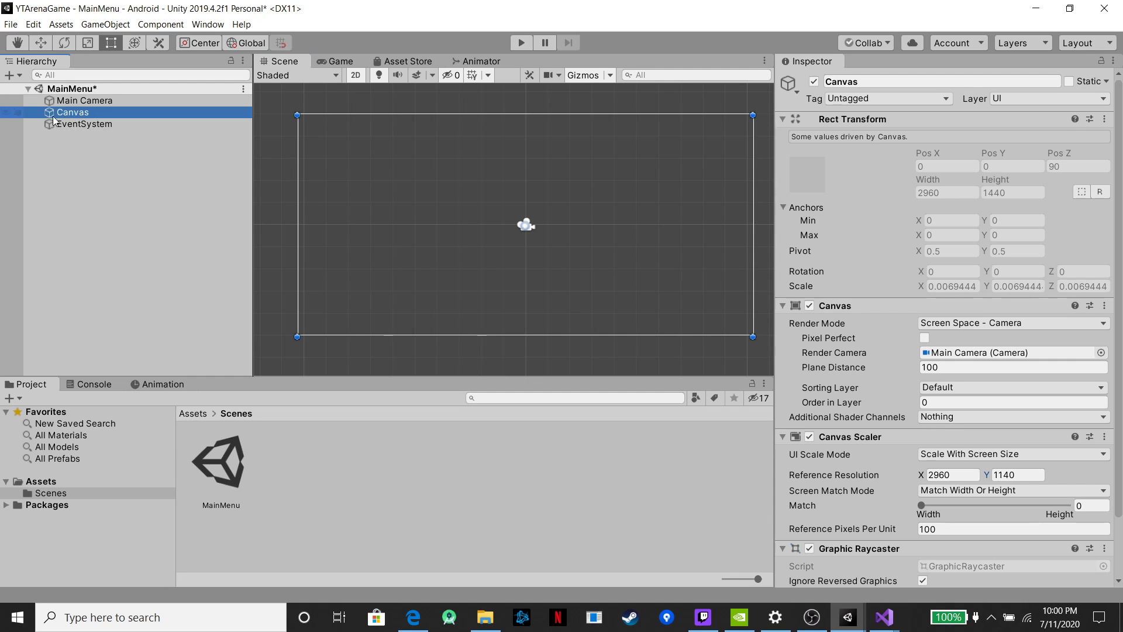
pyautogui.click(59, 128)
pyautogui.moveTo(59, 130); pyautogui.dragTo(78, 119)
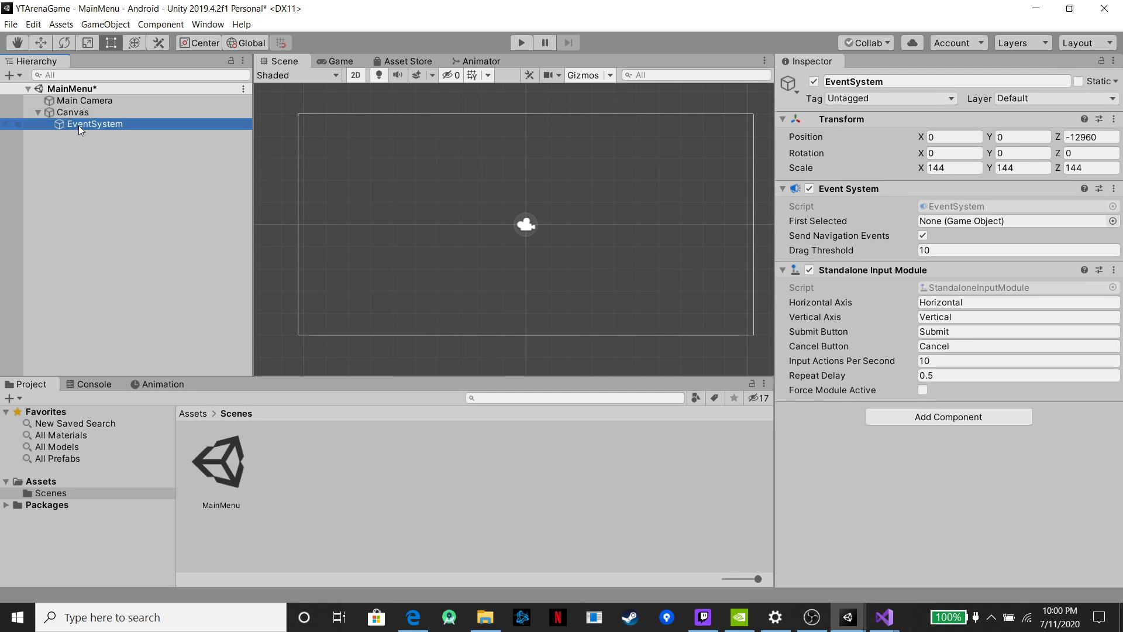
# Create an empty child object named Backgrounds under the Canvas and save the scene
pyautogui.click(75, 114)
pyautogui.rightClick(75, 114)
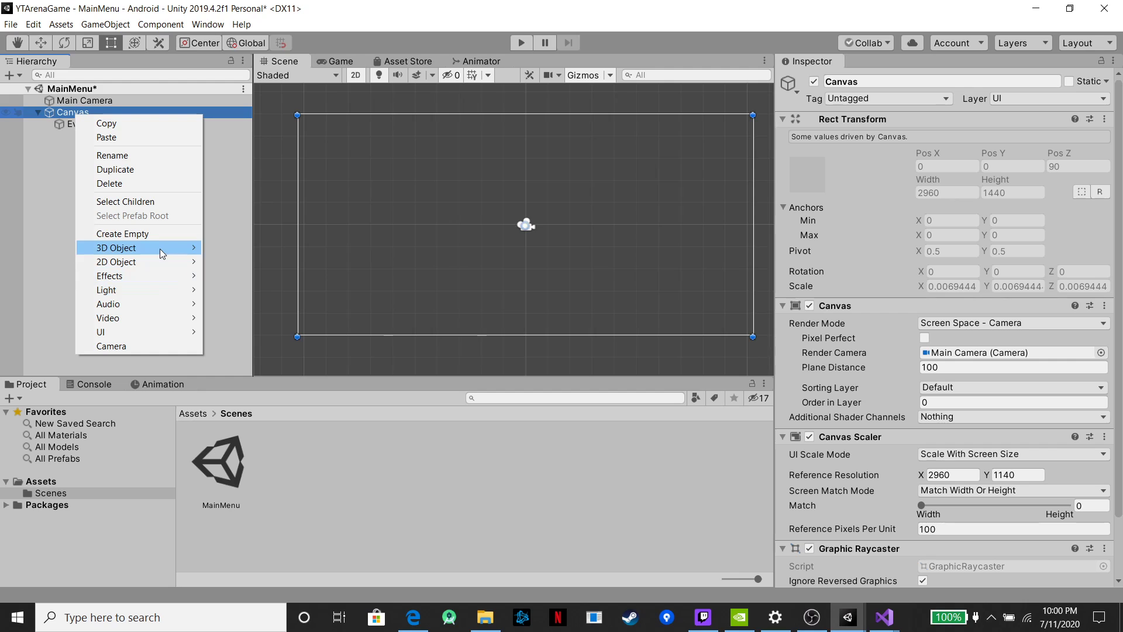
pyautogui.click(156, 233)
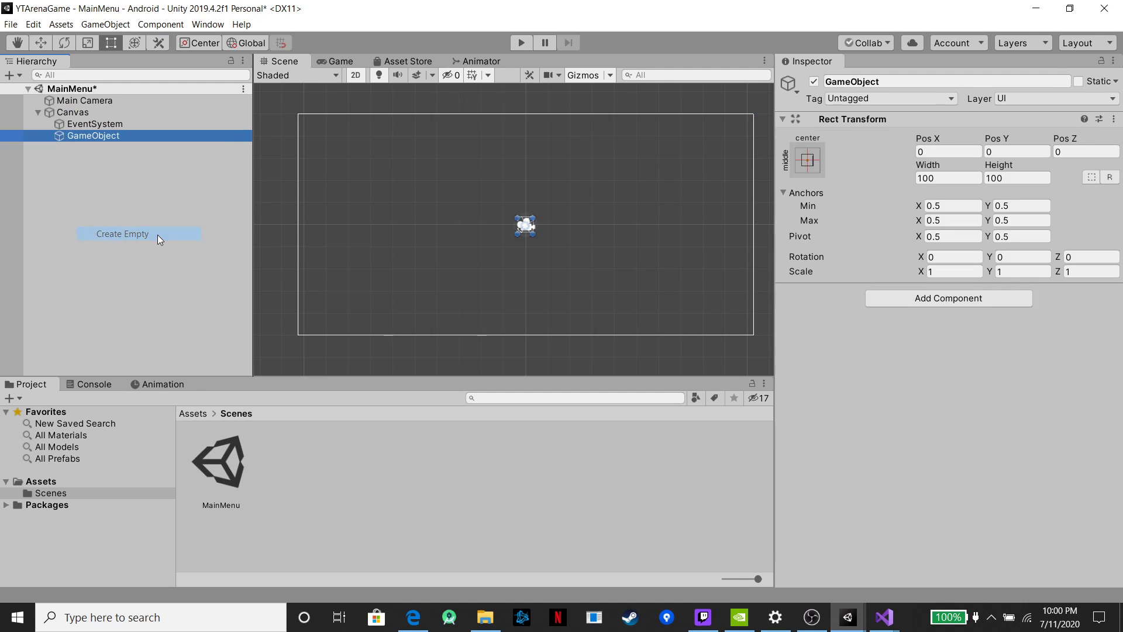
pyautogui.click(894, 85)
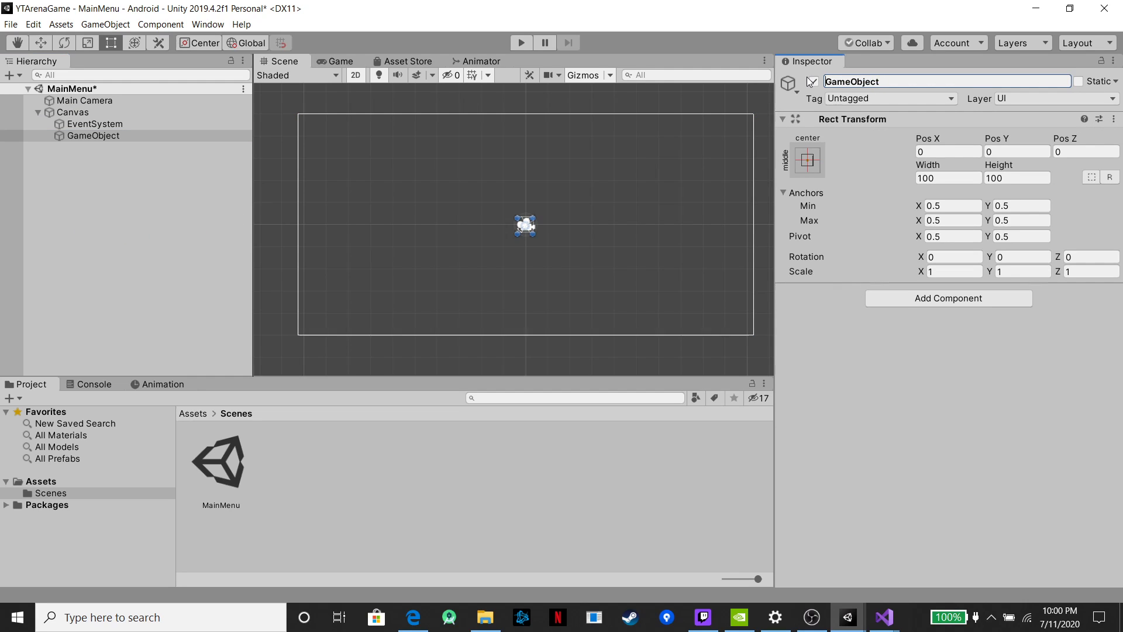
pyautogui.hotkey('ctrl', 'a')
pyautogui.write('Backgrounds')
pyautogui.press('Return')
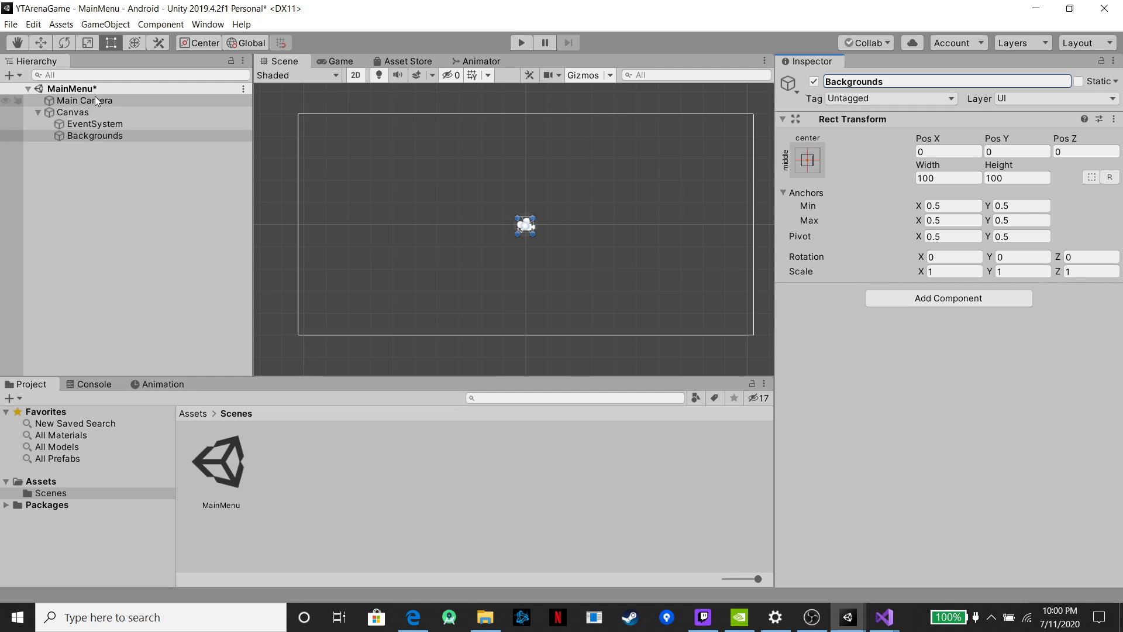
pyautogui.click(11, 24)
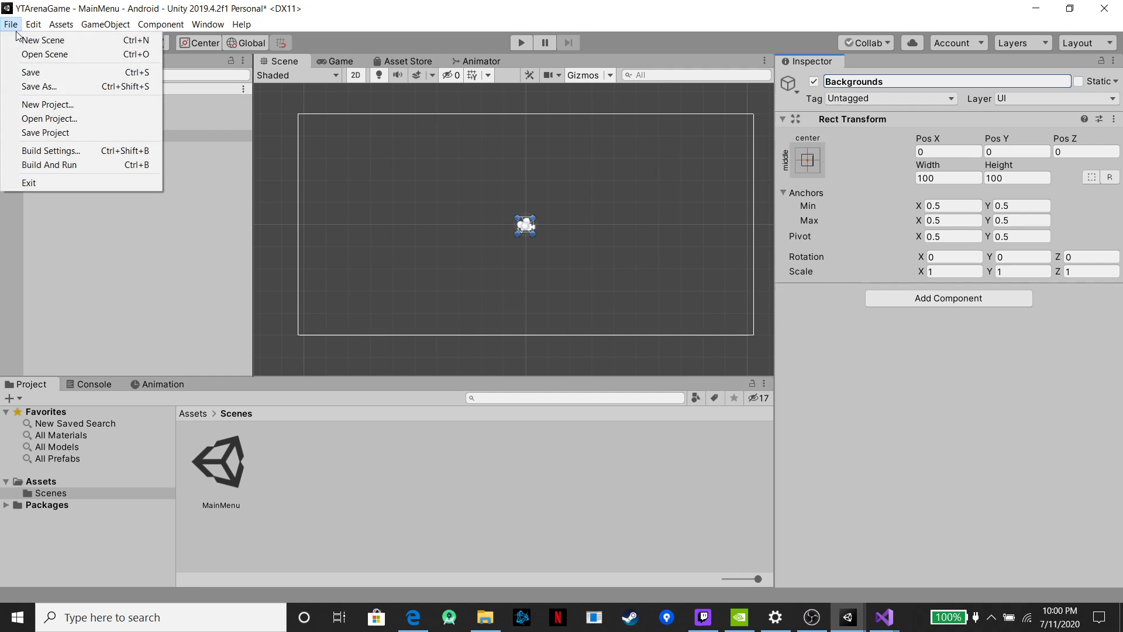
pyautogui.click(58, 78)
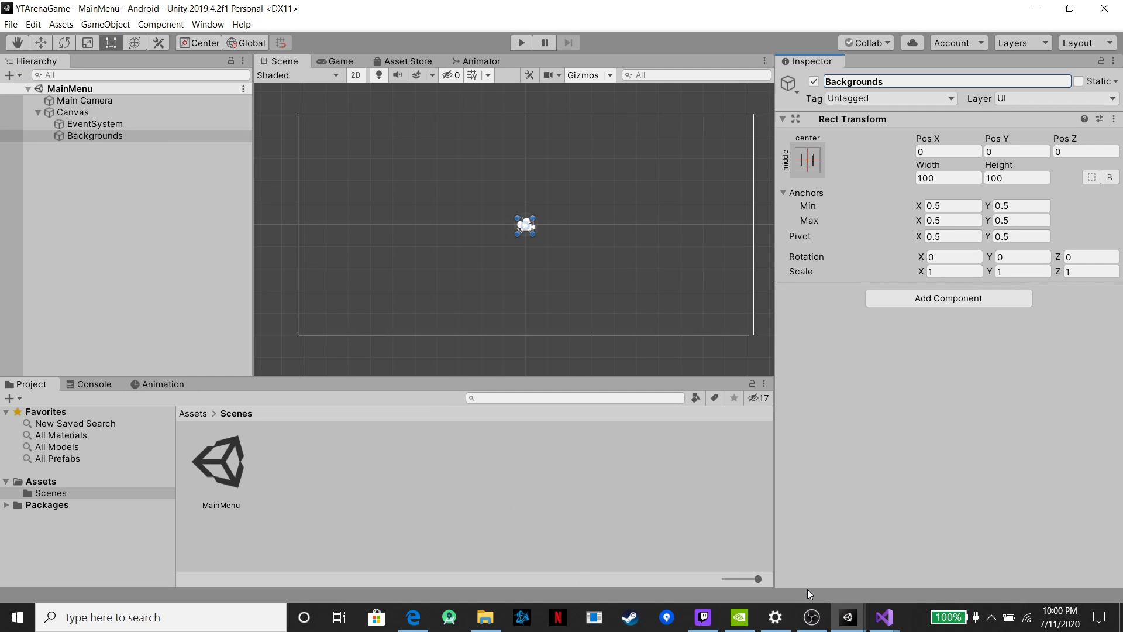
# Import the rainy-street(sans-figure) image from the Downloads folder in File Explorer into the project's Assets folder
pyautogui.click(484, 617)
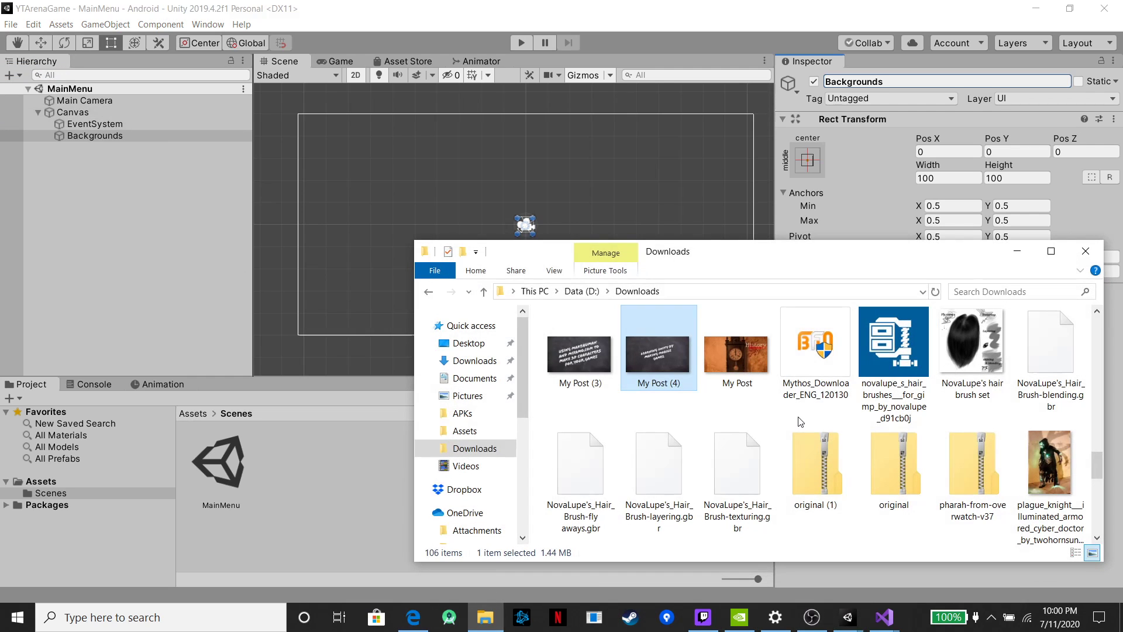
pyautogui.scroll(-3, 808, 436)
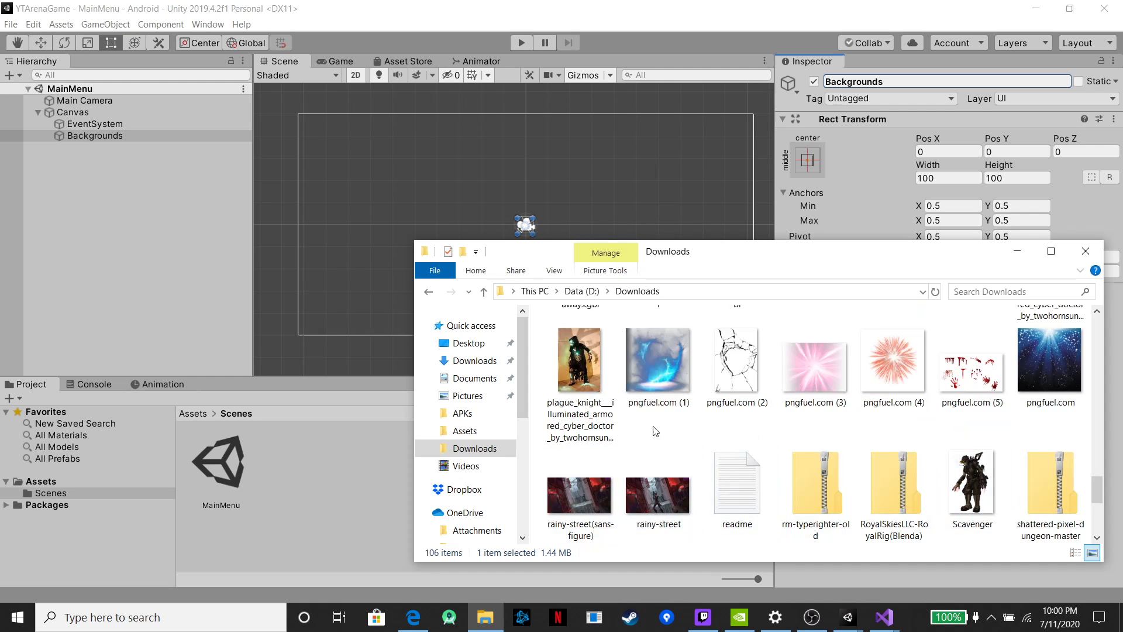
pyautogui.scroll(-3, 663, 449)
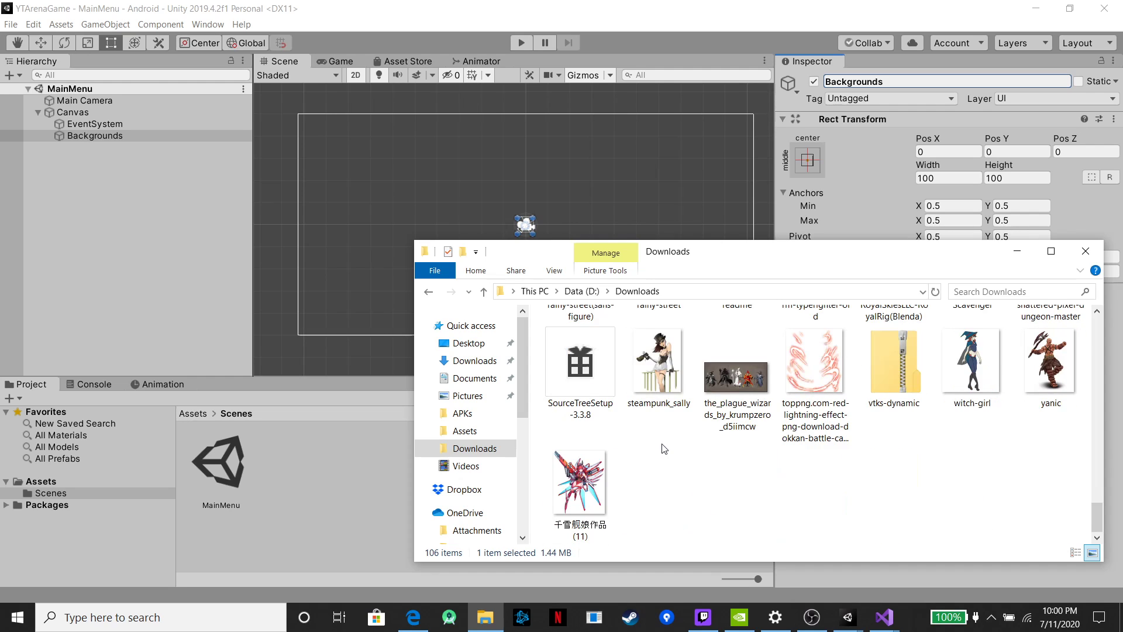
pyautogui.scroll(10, 664, 449)
pyautogui.scroll(10, 663, 448)
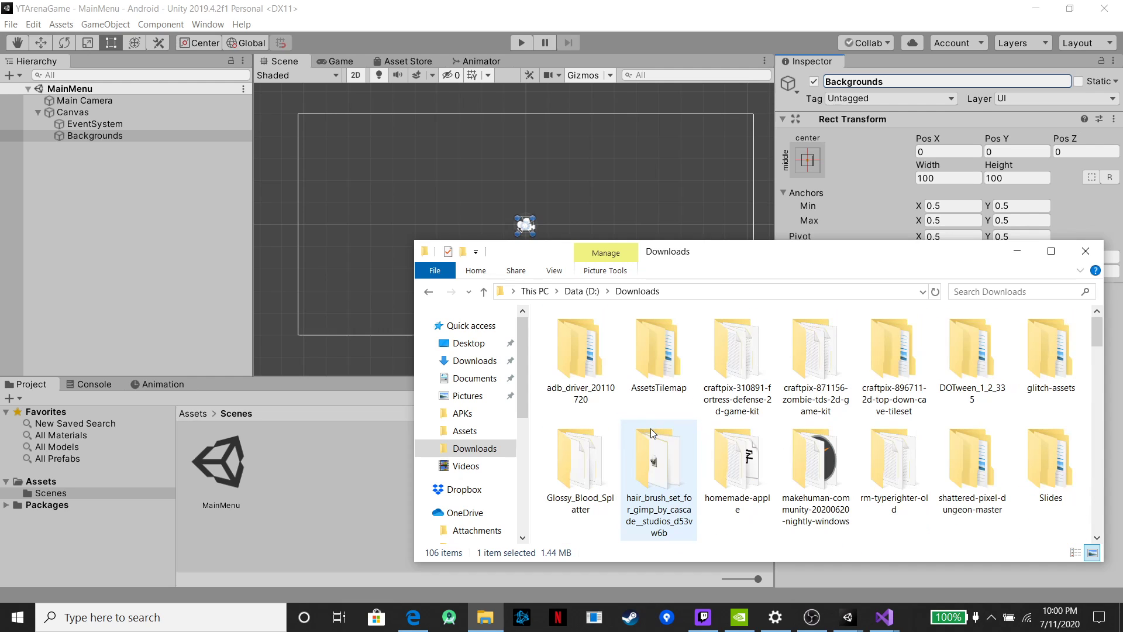
pyautogui.scroll(-10, 650, 428)
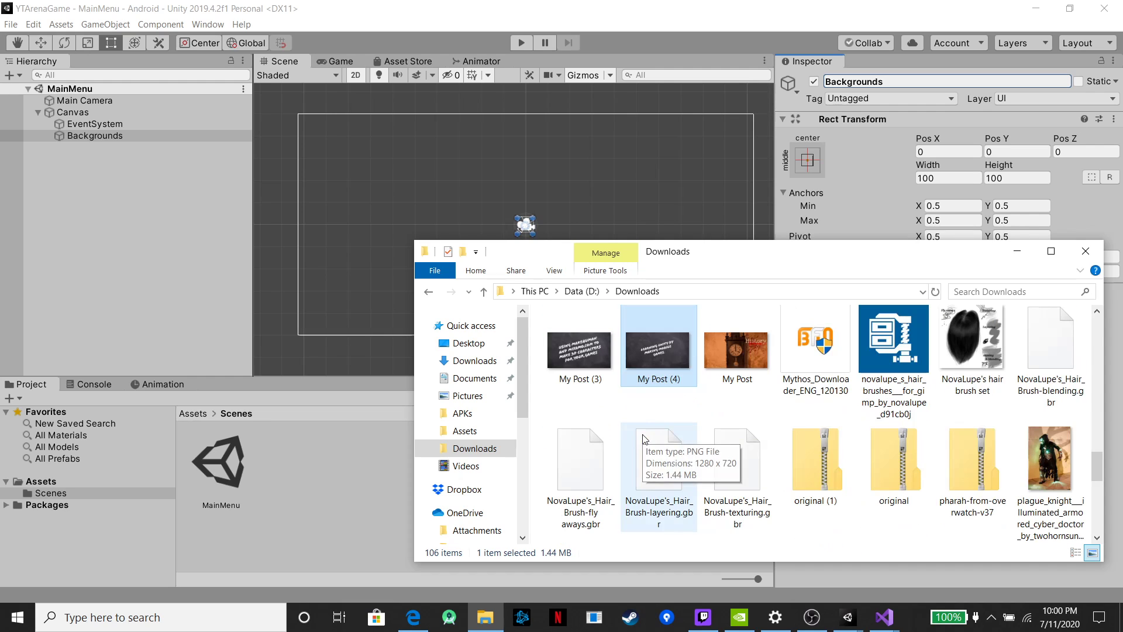
pyautogui.scroll(-3, 643, 439)
pyautogui.click(587, 364)
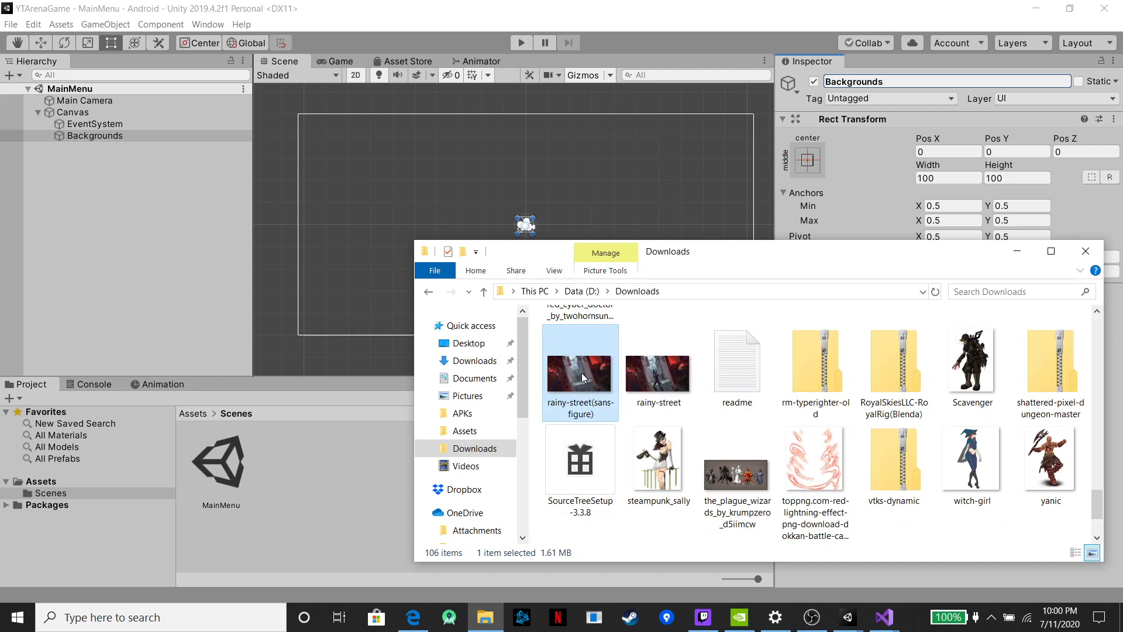
pyautogui.moveTo(147, 566); pyautogui.dragTo(42, 485)
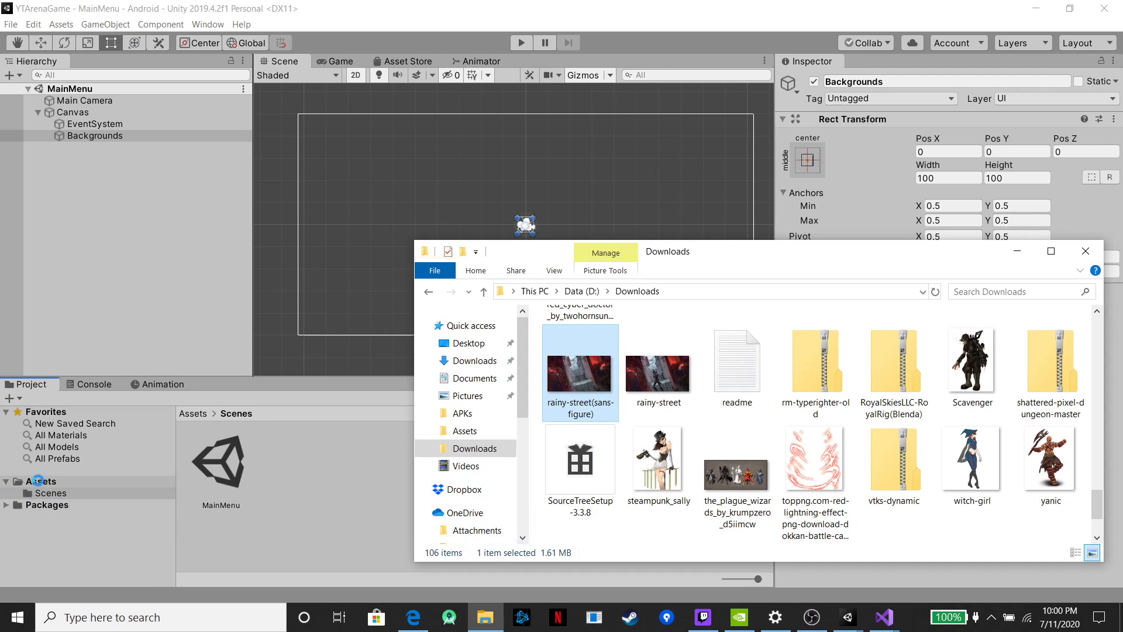
pyautogui.click(1016, 252)
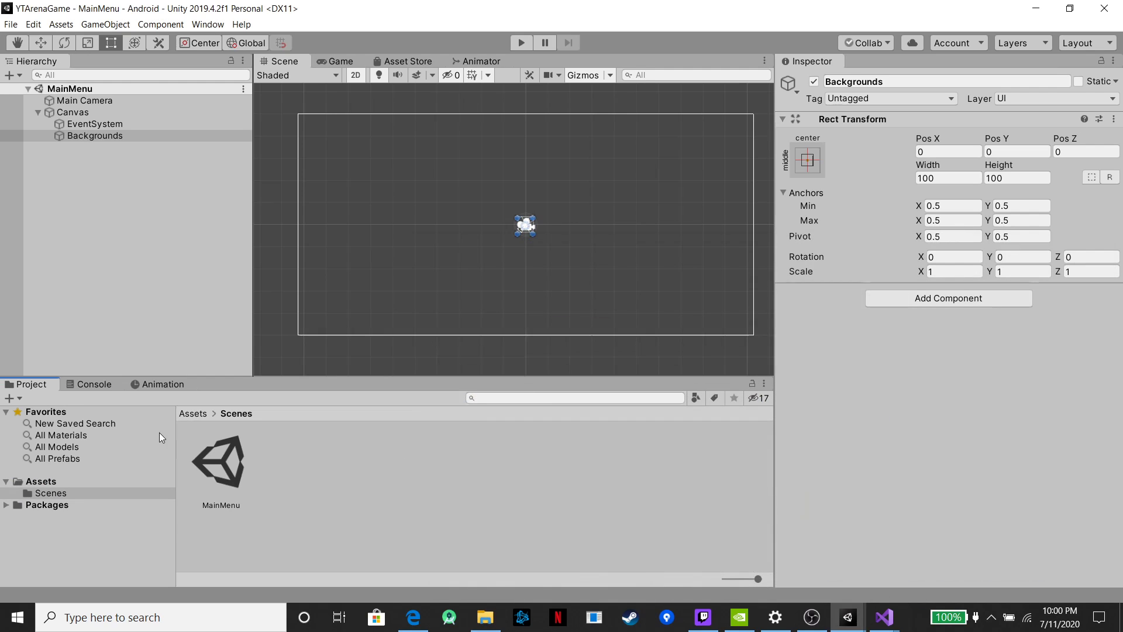
# Create a Sprites folder in Assets and move the rainy-street image into it
pyautogui.click(36, 482)
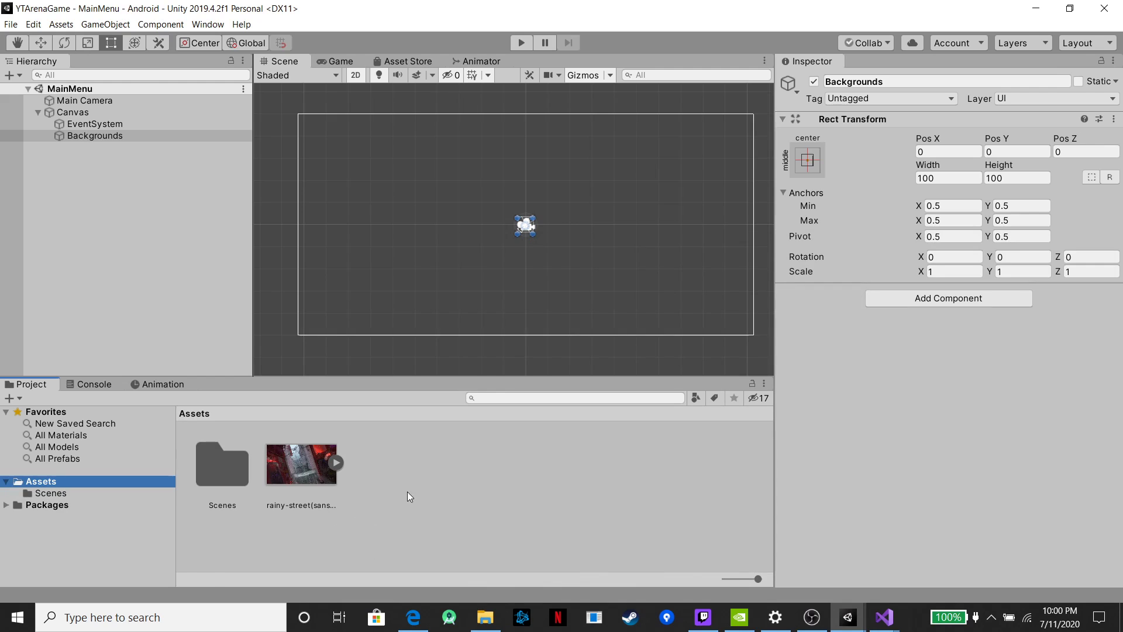
pyautogui.rightClick(400, 499)
pyautogui.moveTo(546, 181)
pyautogui.click(659, 99)
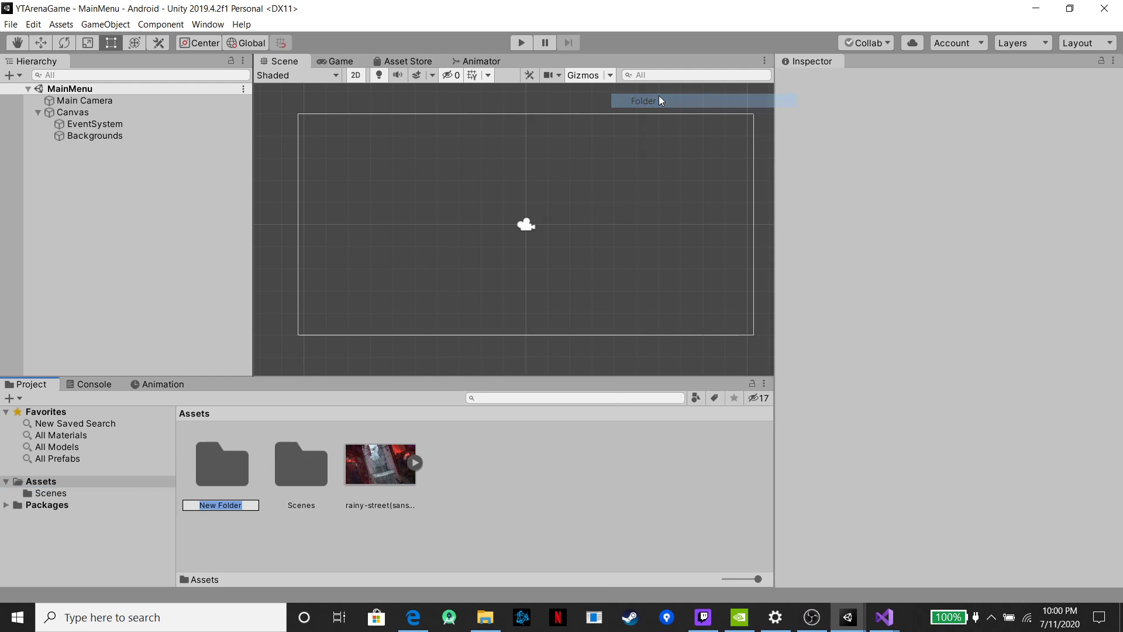
pyautogui.write('Sprites')
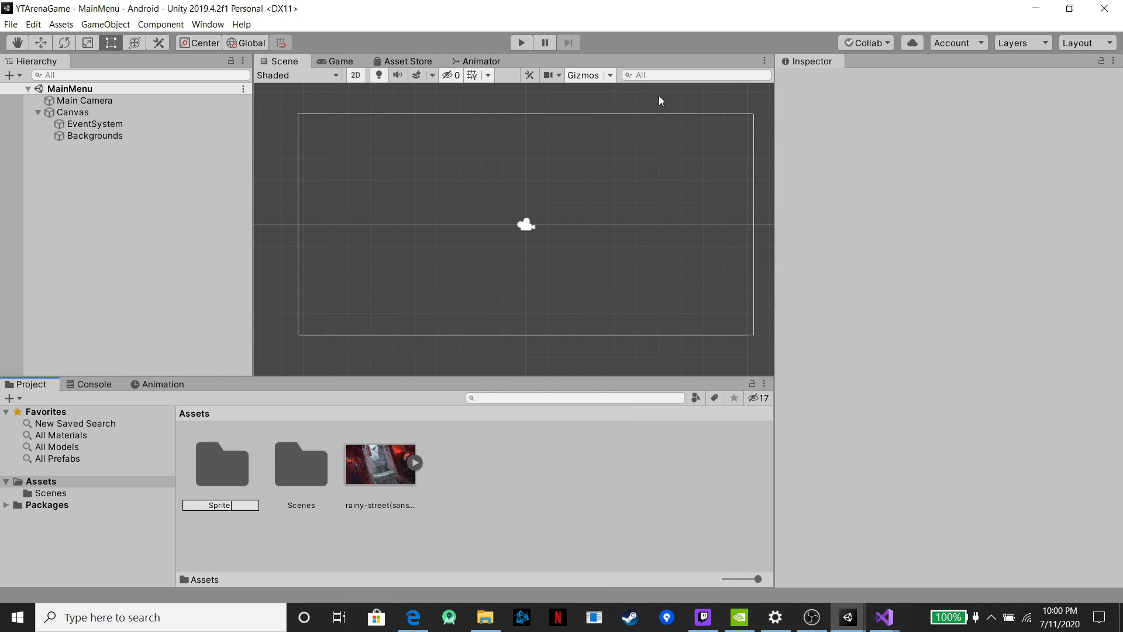
pyautogui.press('Return')
pyautogui.moveTo(385, 500); pyautogui.dragTo(304, 476)
# Create a Backgounds folder inside Sprites, move the rainy-street image into it and open the folder
pyautogui.doubleClick(304, 476)
pyautogui.rightClick(333, 502)
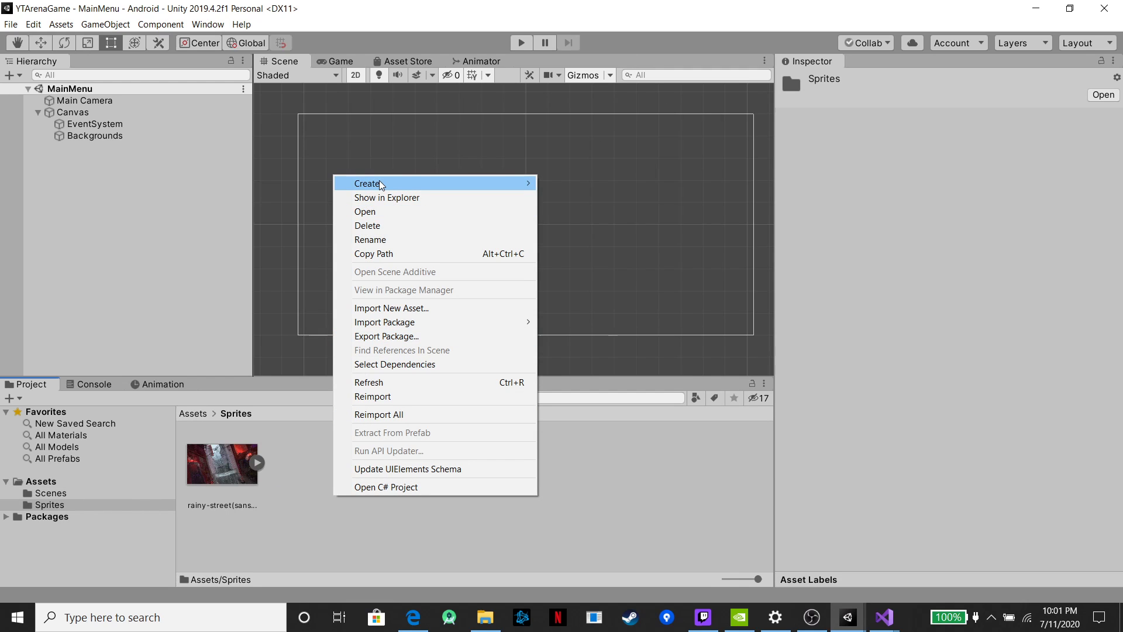
pyautogui.moveTo(377, 183)
pyautogui.click(587, 104)
pyautogui.write('Backgounds')
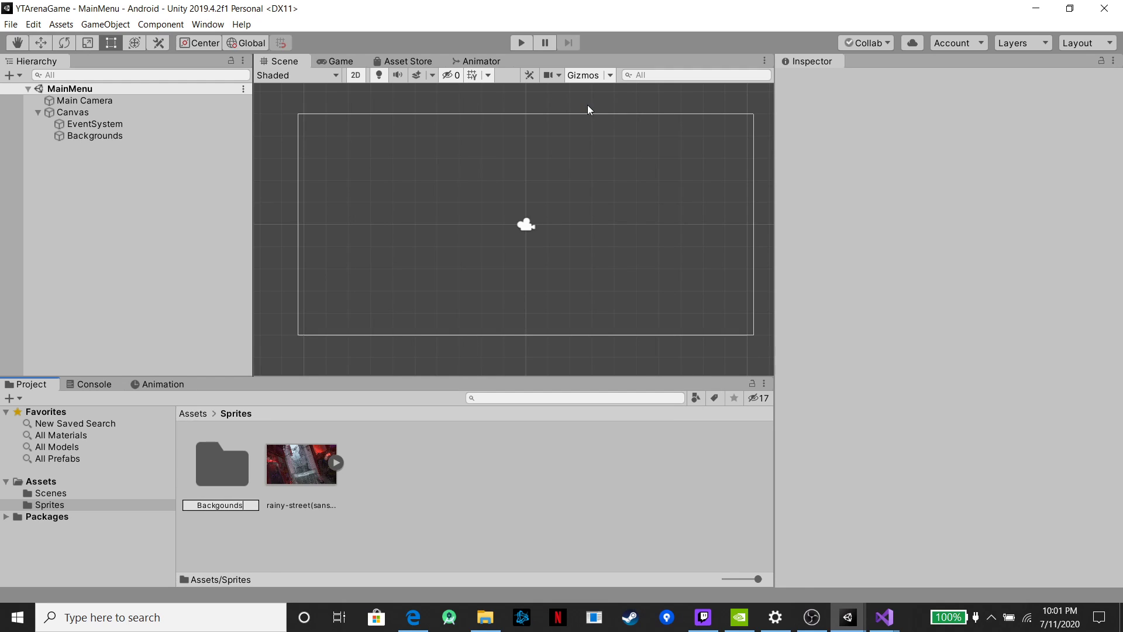
pyautogui.press('Return')
pyautogui.moveTo(319, 461); pyautogui.dragTo(223, 475)
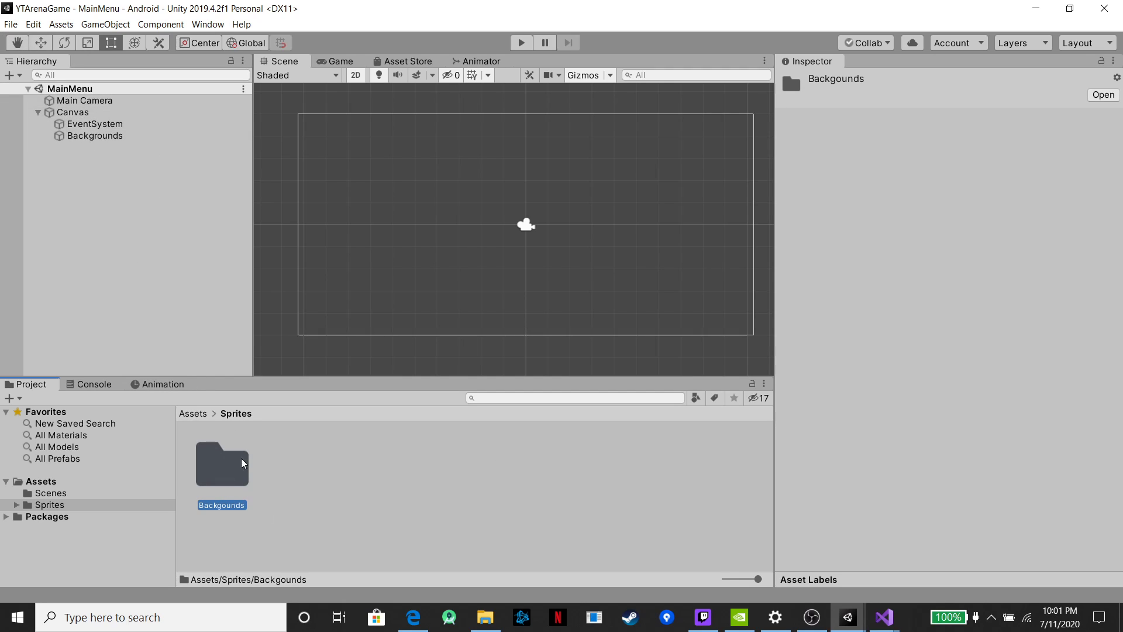
pyautogui.doubleClick(213, 480)
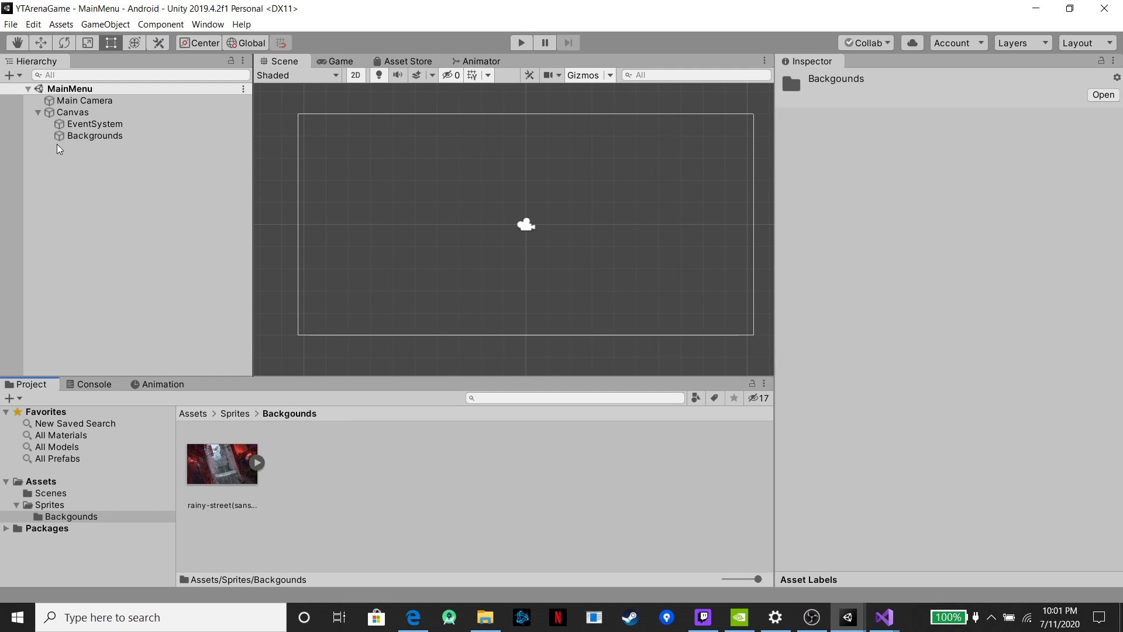
# Add a UI Image as a child of the Backgrounds object and select Backgrounds again
pyautogui.rightClick(96, 137)
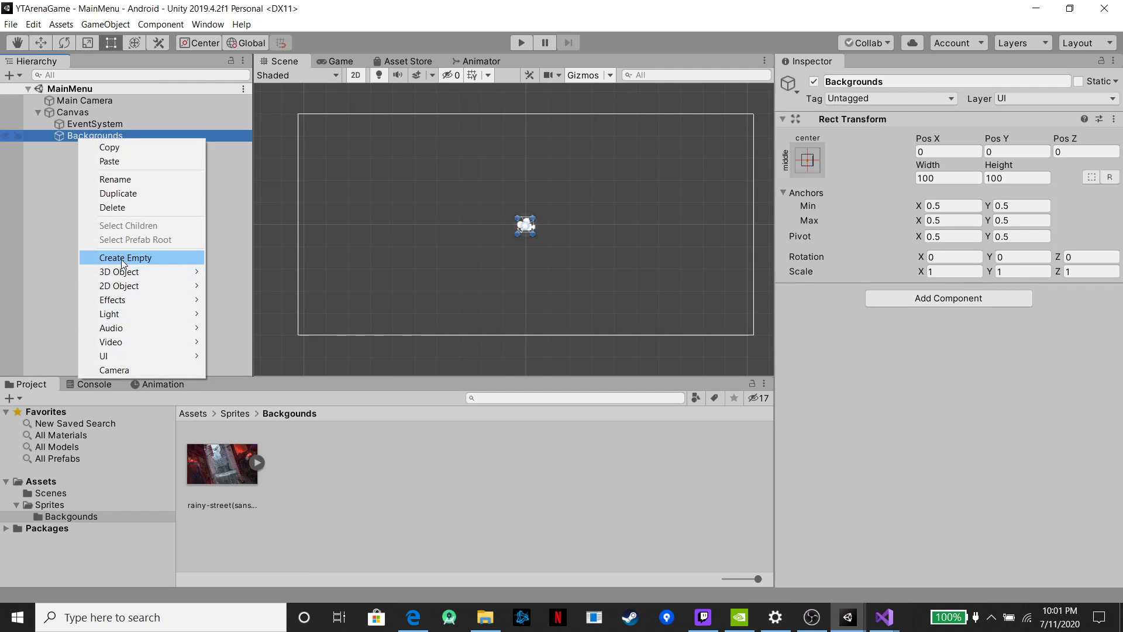
pyautogui.moveTo(130, 358)
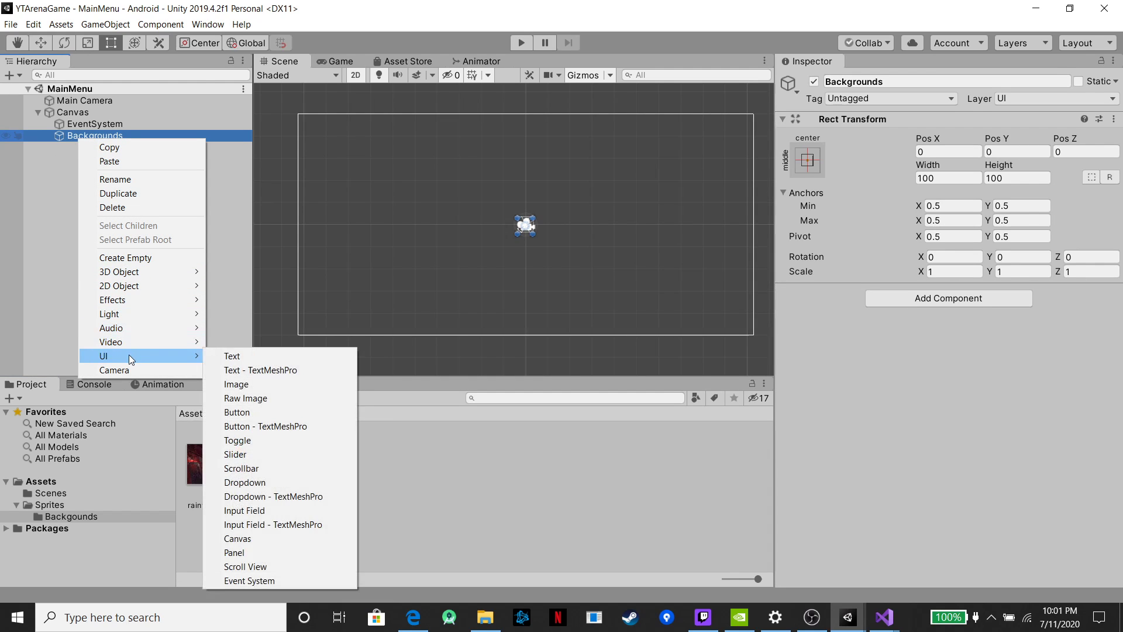
pyautogui.click(262, 382)
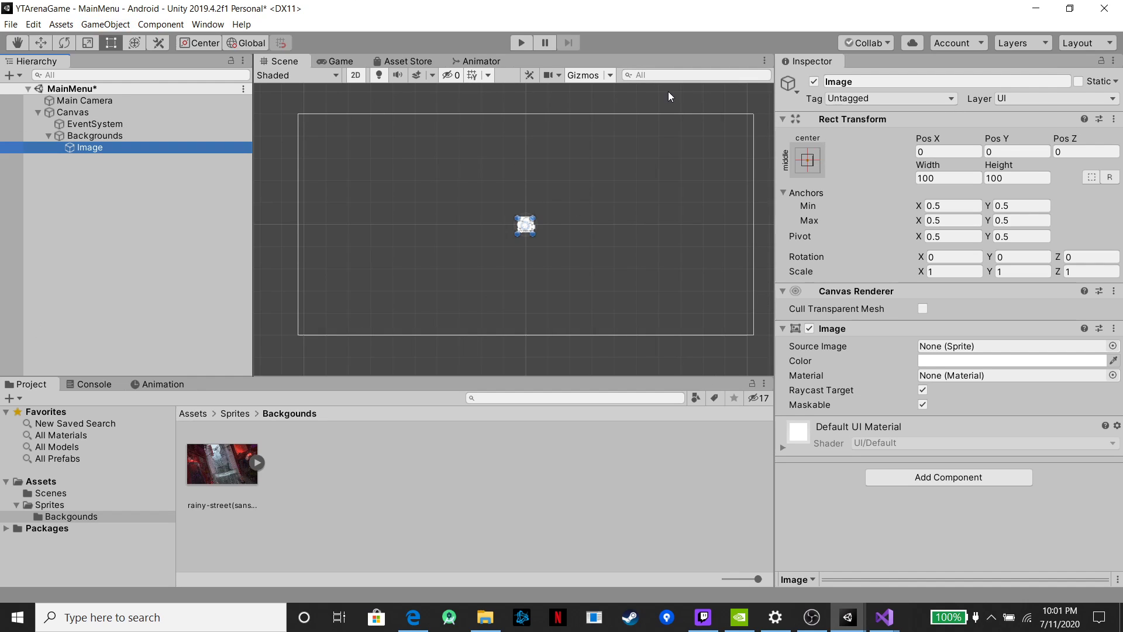
pyautogui.click(90, 138)
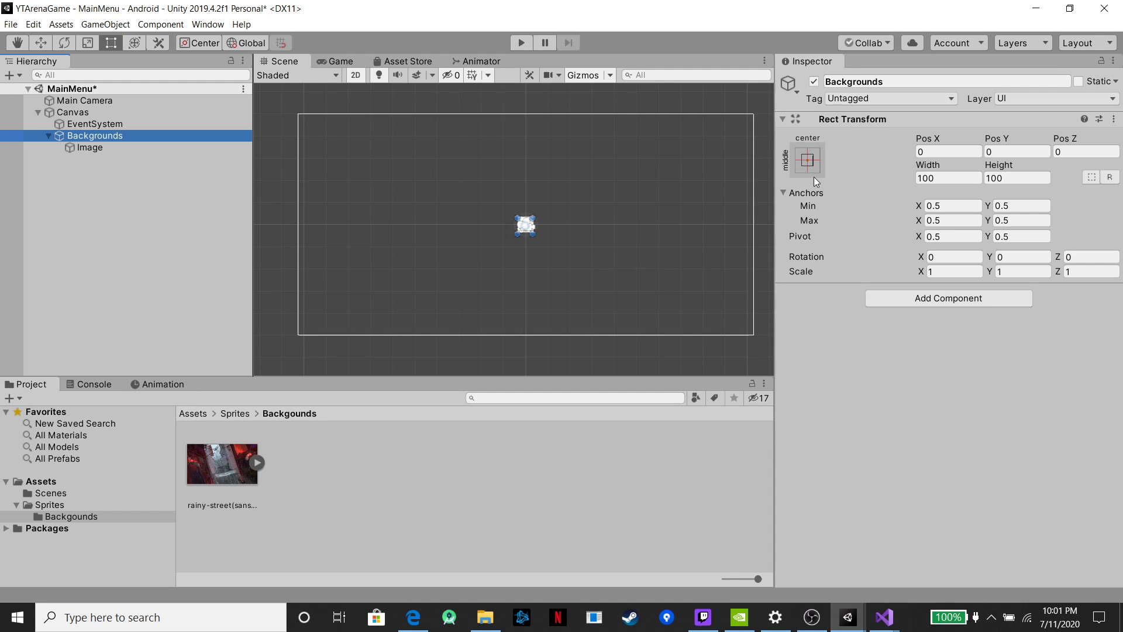
# Set the Backgrounds object's anchor preset to stretch in both directions, applying pivot and position so it fills the canvas
pyautogui.click(807, 160)
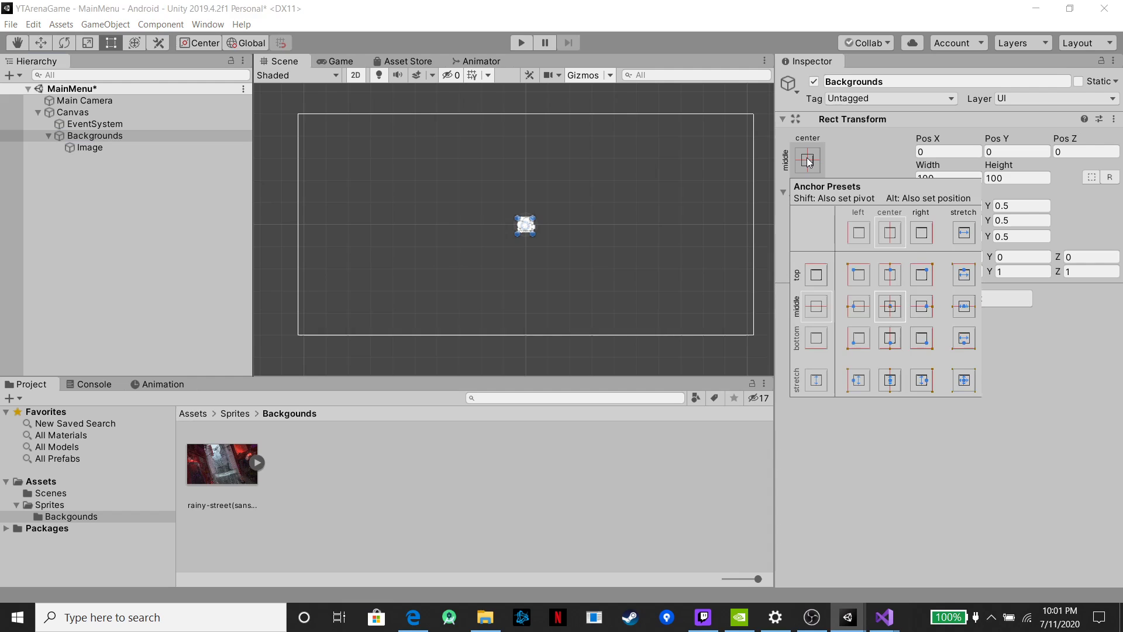
pyautogui.hotkey('shift', 'alt')
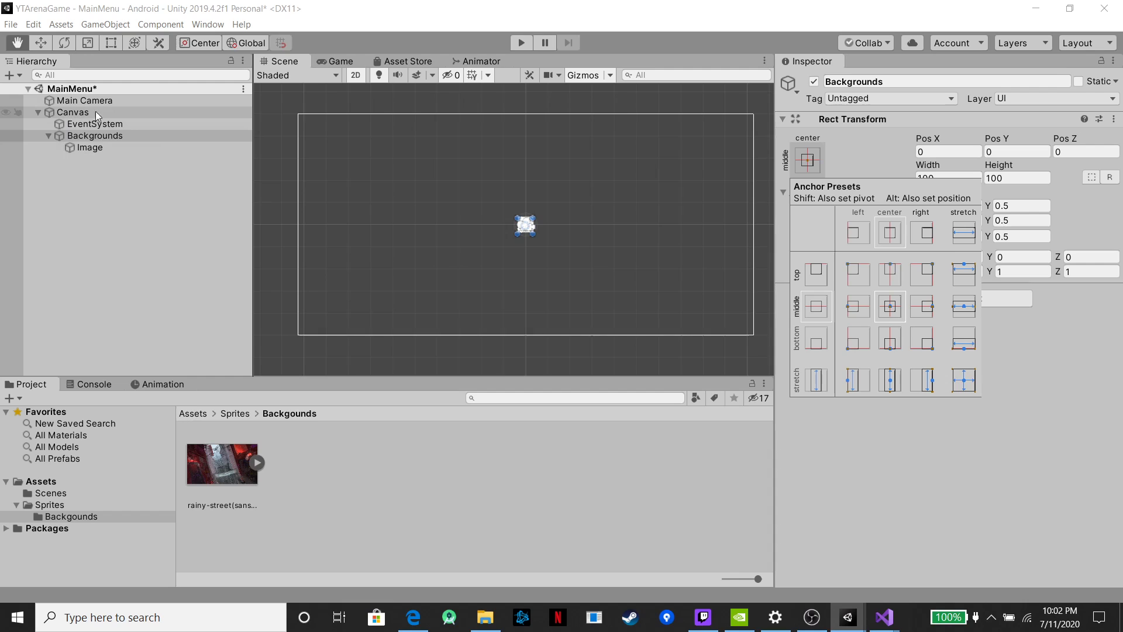
pyautogui.click(963, 380)
pyautogui.press('t')
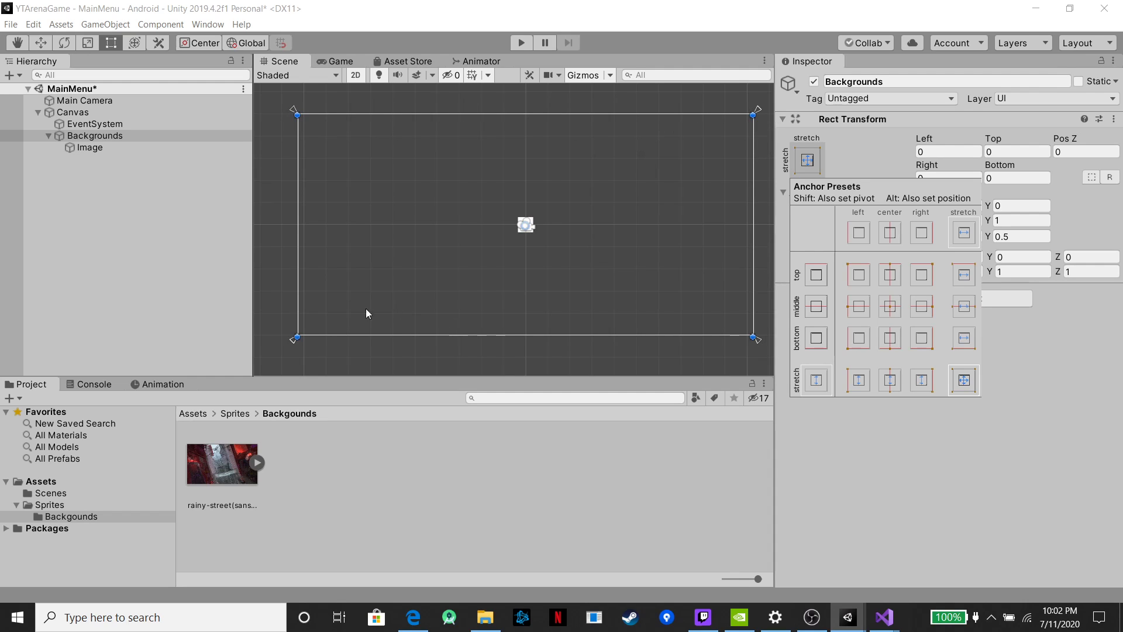
# Adjust the lower-left corner of the Backgrounds rectangle in the Scene view, giving it a Bottom offset of 1
pyautogui.scroll(5, 295, 351)
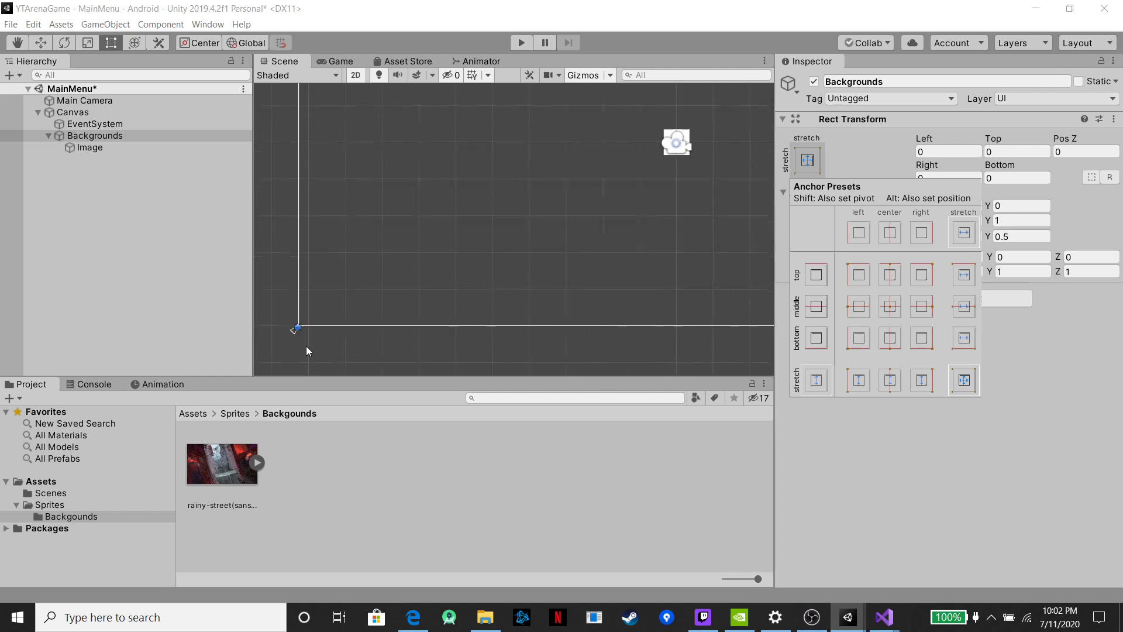
pyautogui.click(310, 338)
pyautogui.moveTo(310, 338); pyautogui.dragTo(514, 315, button='middle')
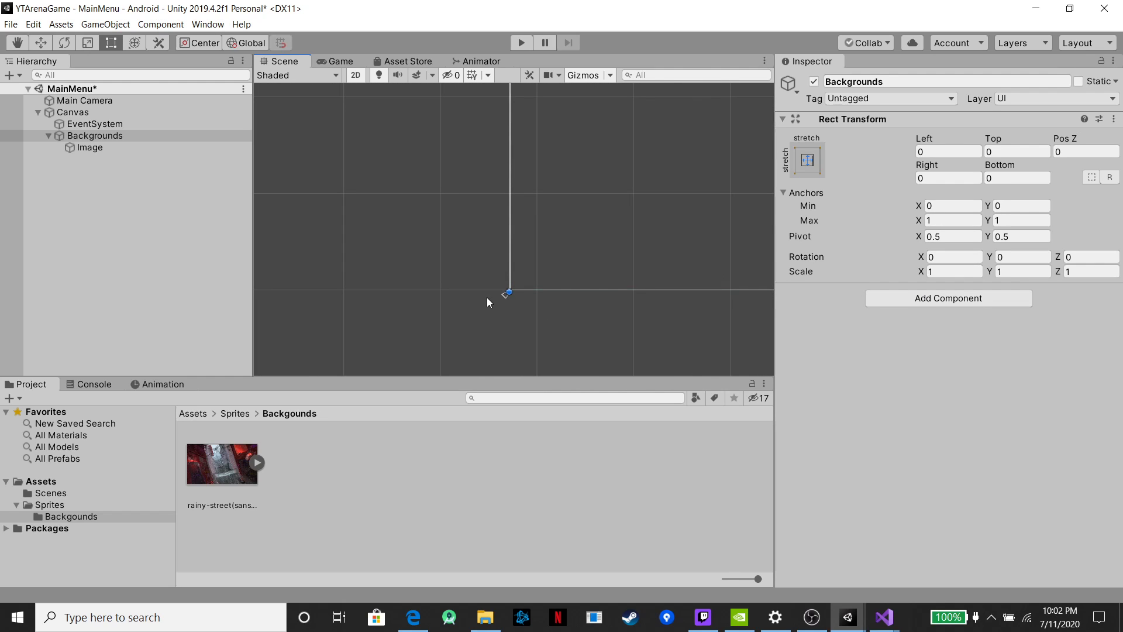
pyautogui.moveTo(506, 298); pyautogui.dragTo(447, 339)
pyautogui.scroll(-2, 471, 364)
pyautogui.scroll(-2, 529, 133)
pyautogui.scroll(4, 471, 198)
pyautogui.scroll(-2, 622, 194)
pyautogui.moveTo(622, 194); pyautogui.dragTo(478, 253, button='middle')
pyautogui.scroll(-2, 563, 216)
pyautogui.scroll(2, 566, 227)
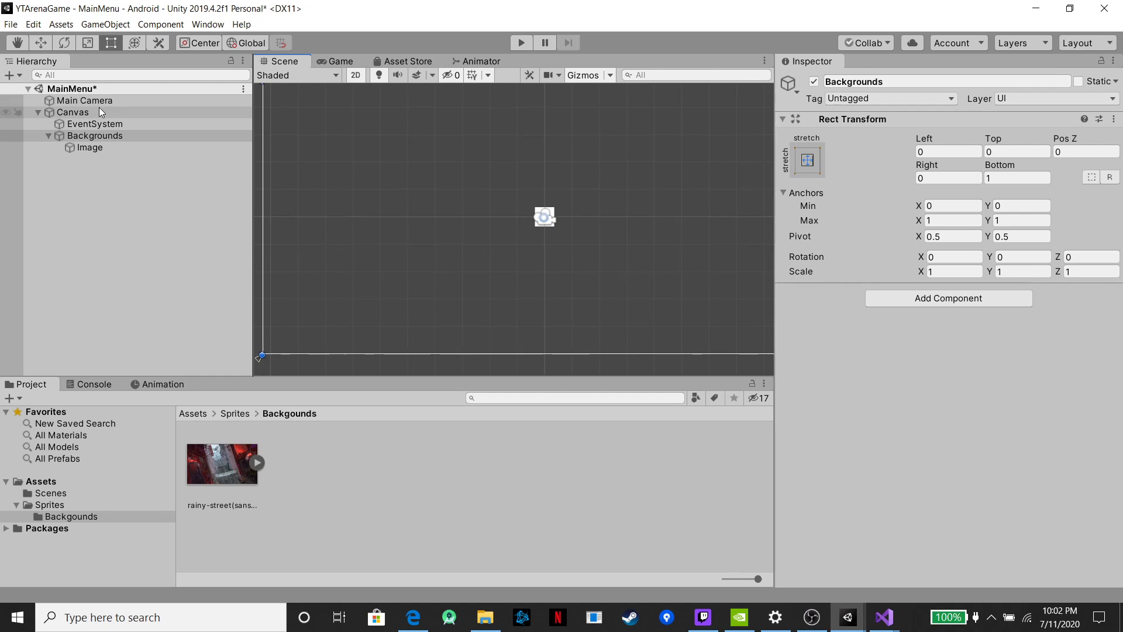
# Rename the Image object under Backgrounds to Brackground
pyautogui.click(83, 148)
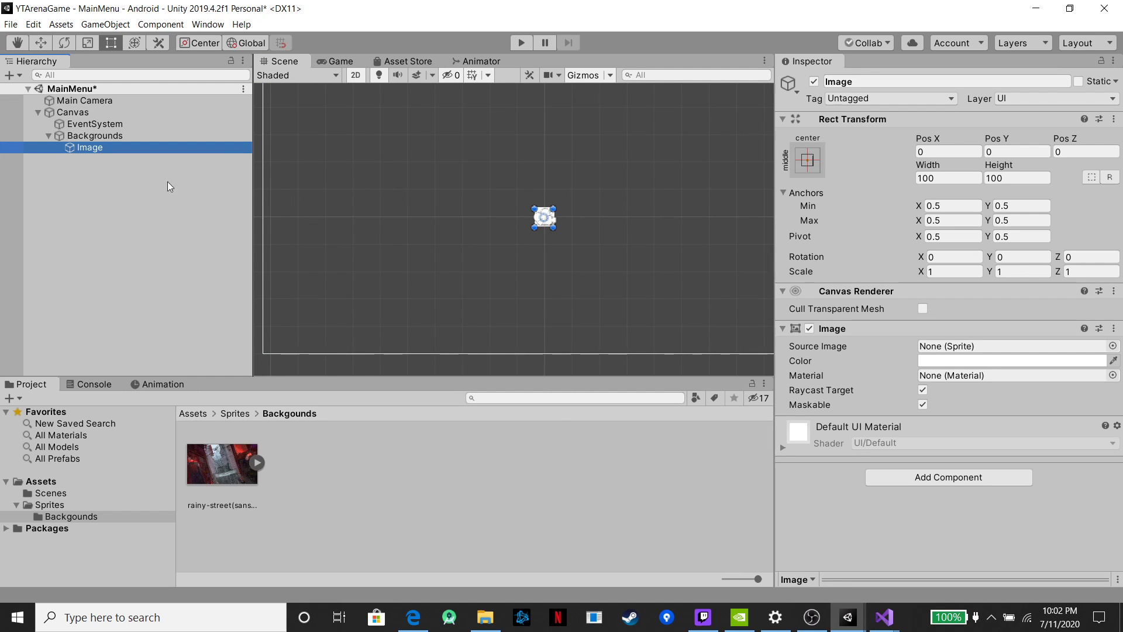
pyautogui.click(883, 82)
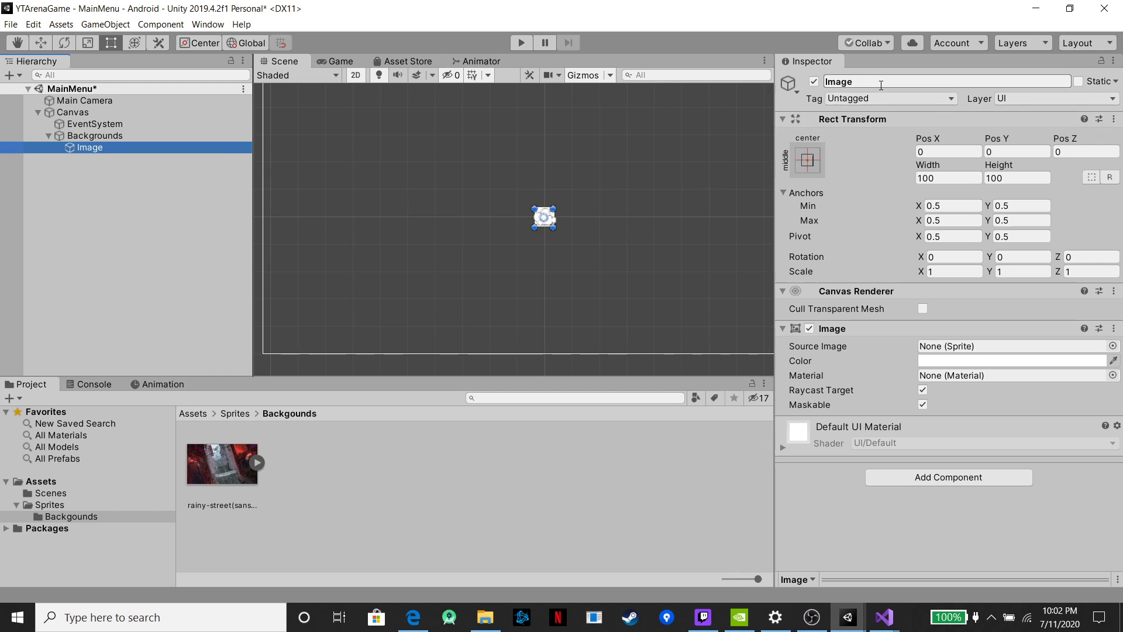
pyautogui.write('Brackground')
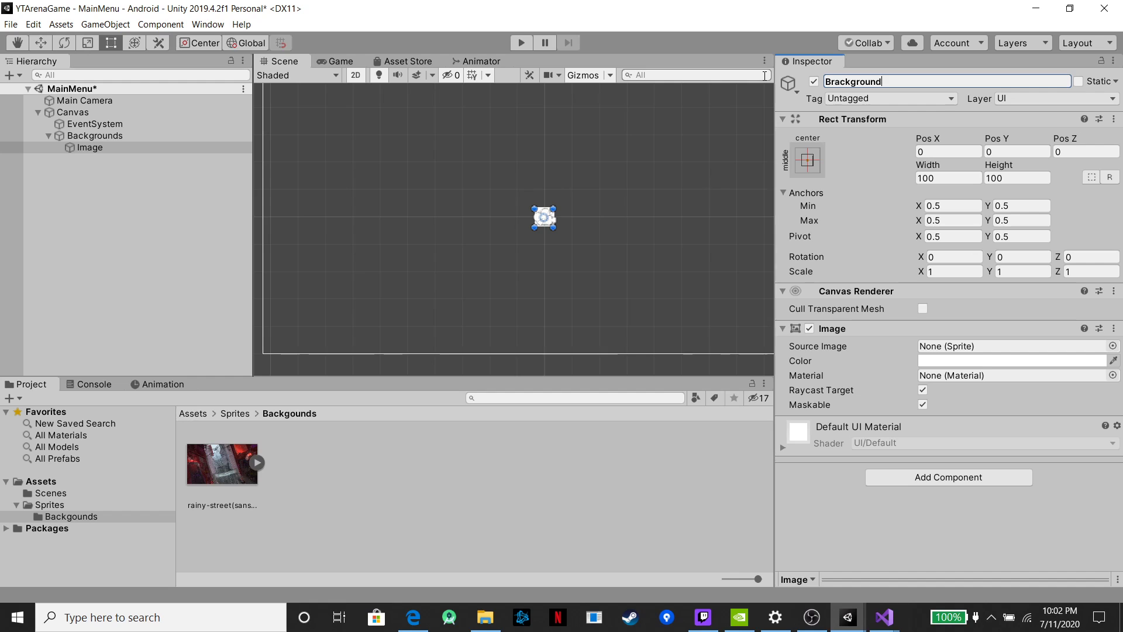
pyautogui.press('Return')
# Assign the rainy-street(sans-figure) sprite as Brackground's source image and stretch the object in both directions to fill its parent
pyautogui.moveTo(222, 462); pyautogui.dragTo(955, 350)
pyautogui.click(814, 164)
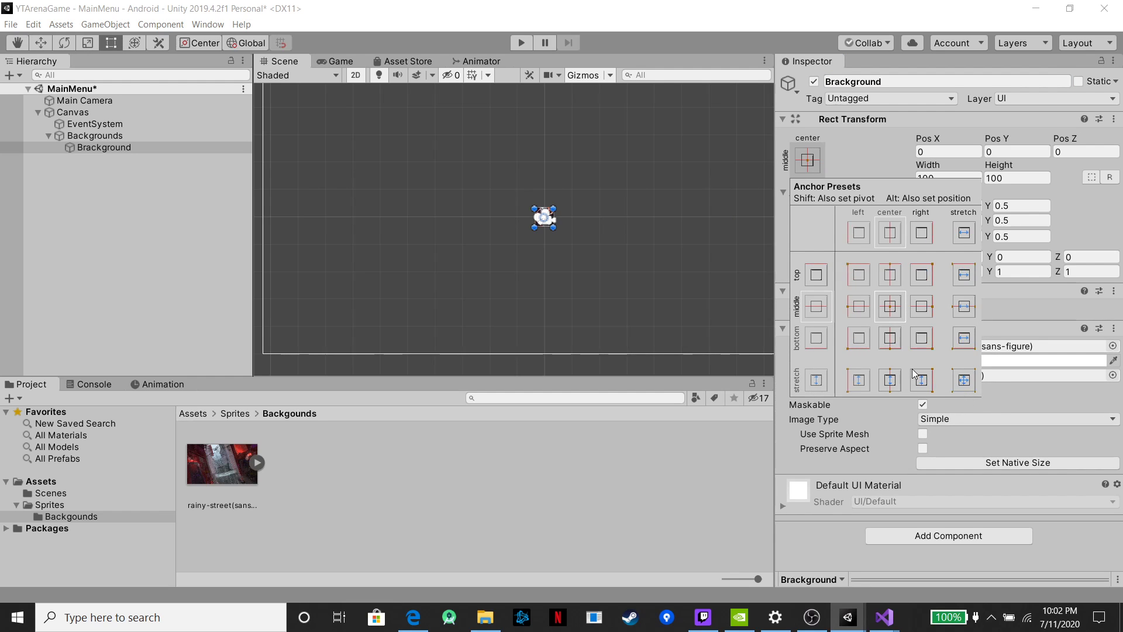
pyautogui.keyDown('alt'); pyautogui.click(963, 380); pyautogui.keyUp('alt')
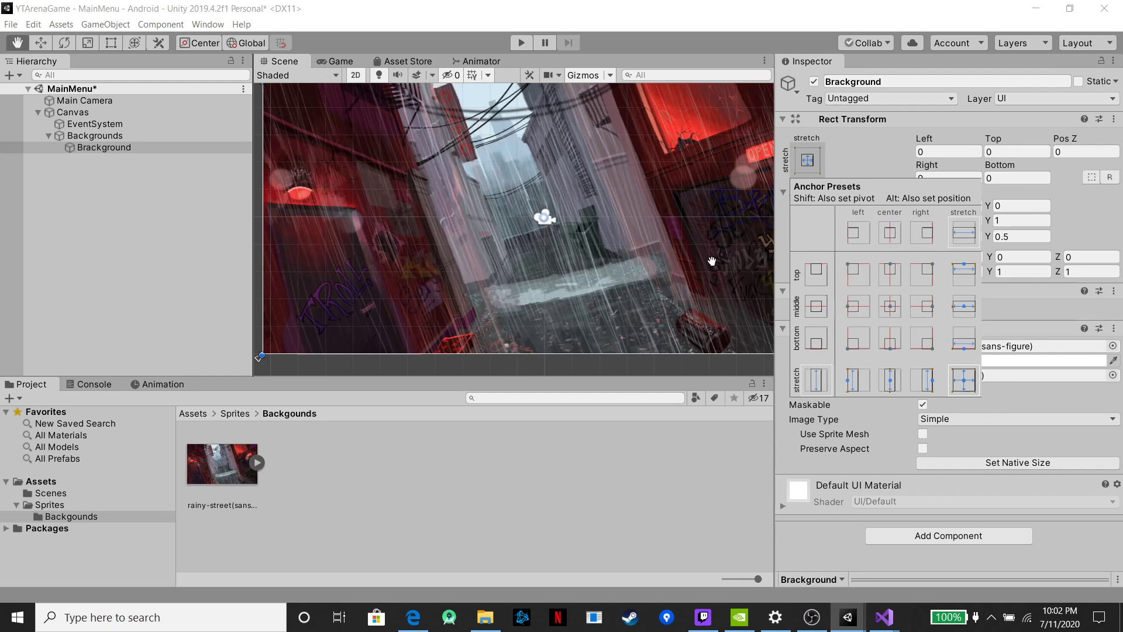
pyautogui.scroll(-5, 645, 218)
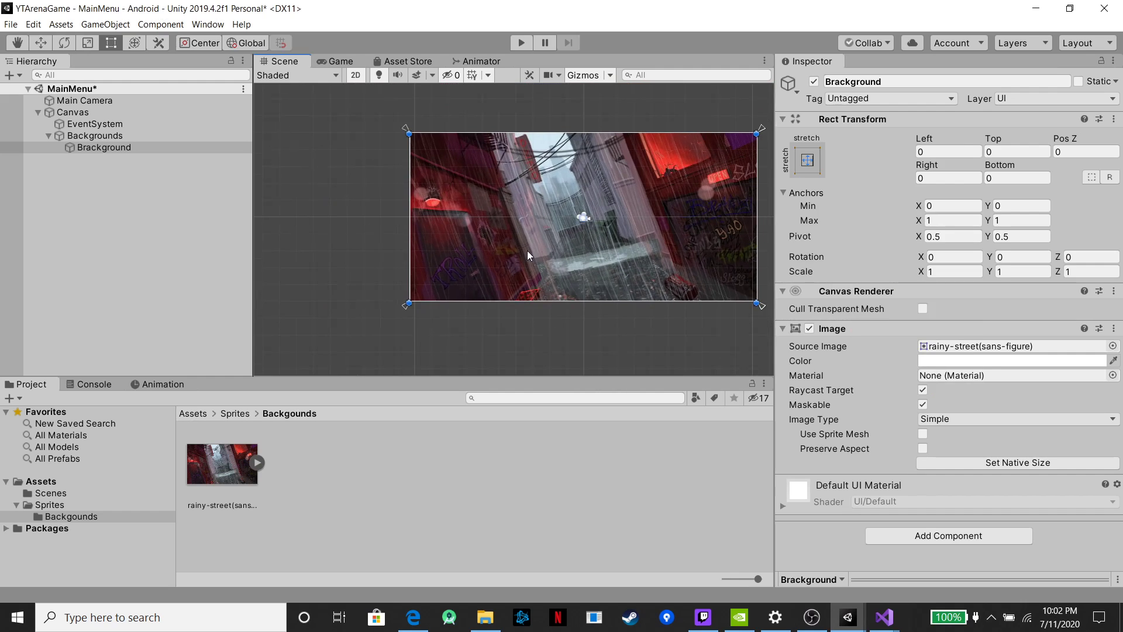
pyautogui.scroll(3, 673, 170)
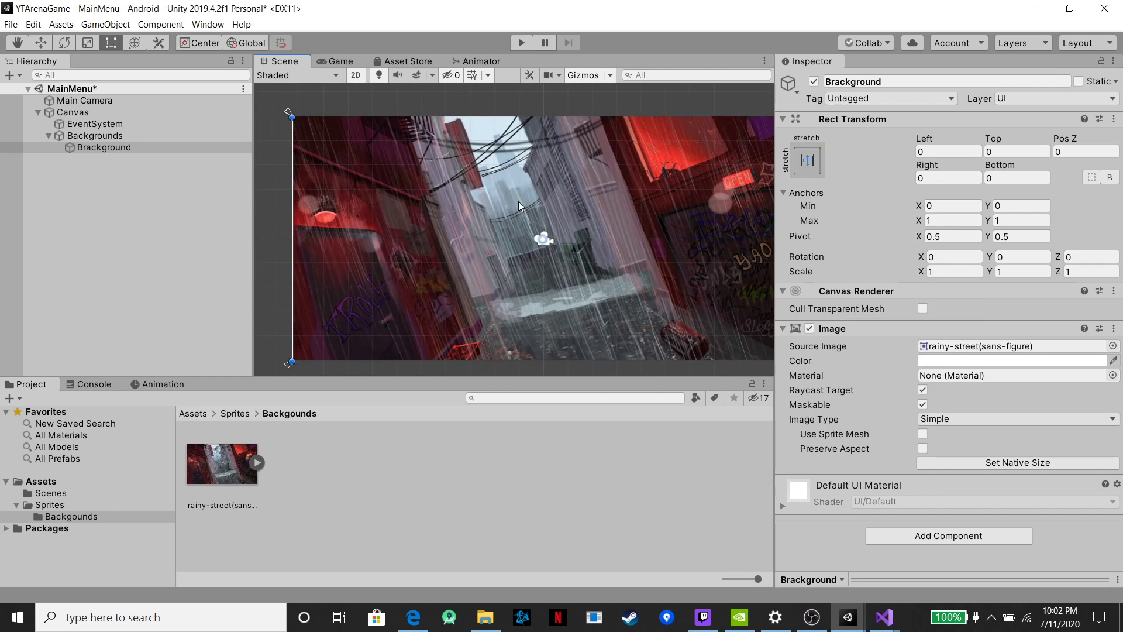
# Preview the background in the Game view at Free Aspect and compare it with the Scene view
pyautogui.click(338, 62)
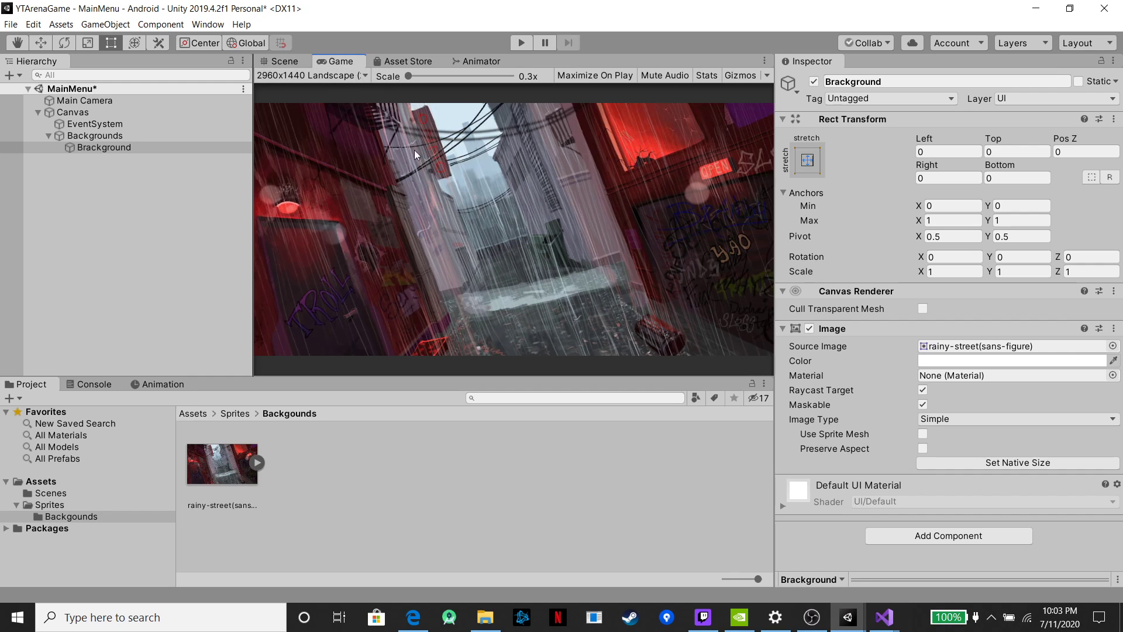
pyautogui.click(349, 75)
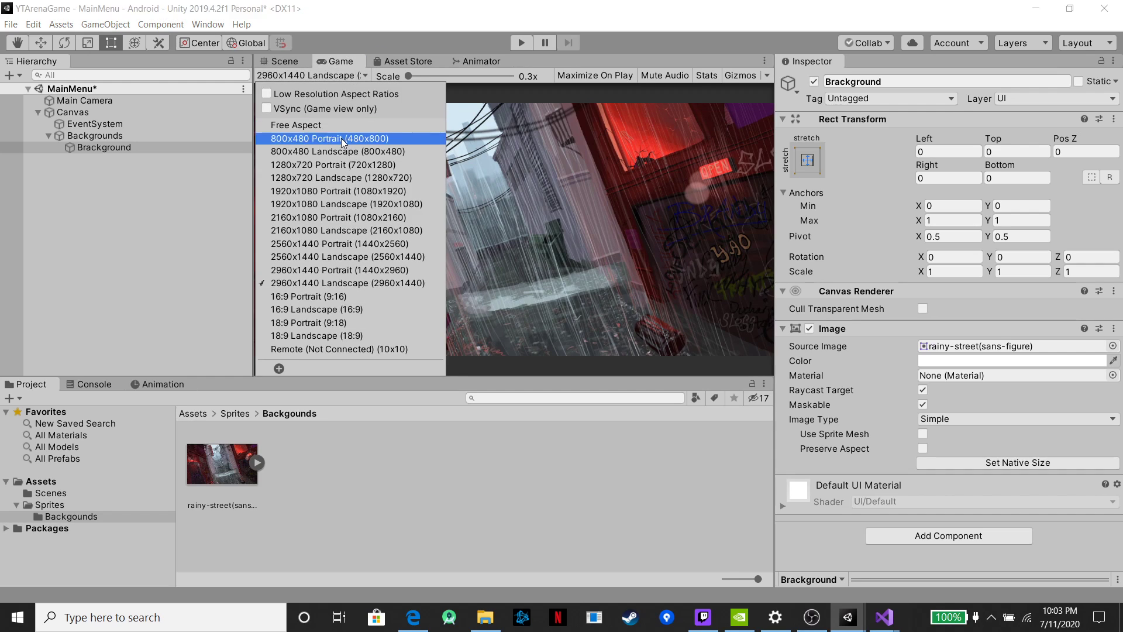
pyautogui.click(385, 23)
pyautogui.click(357, 76)
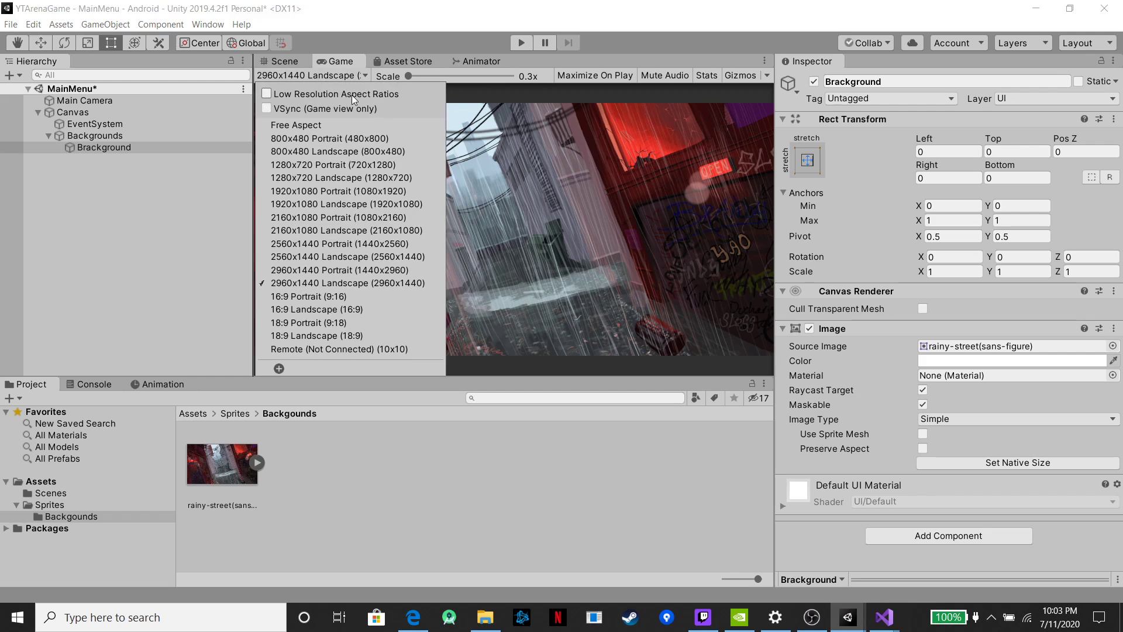
pyautogui.click(302, 126)
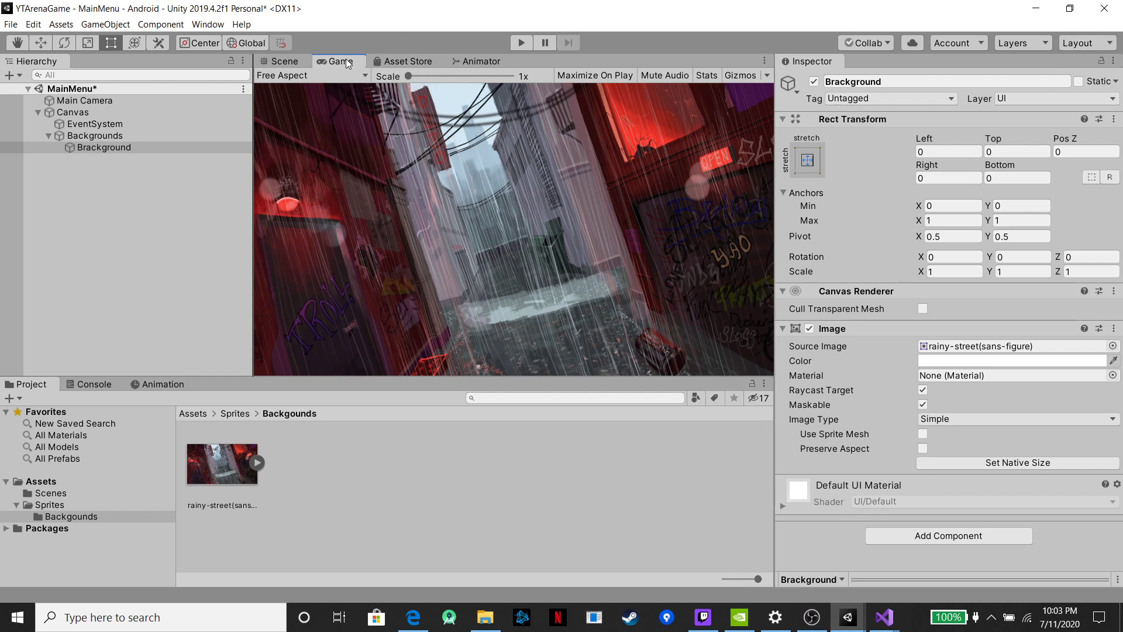
pyautogui.click(304, 62)
pyautogui.click(357, 76)
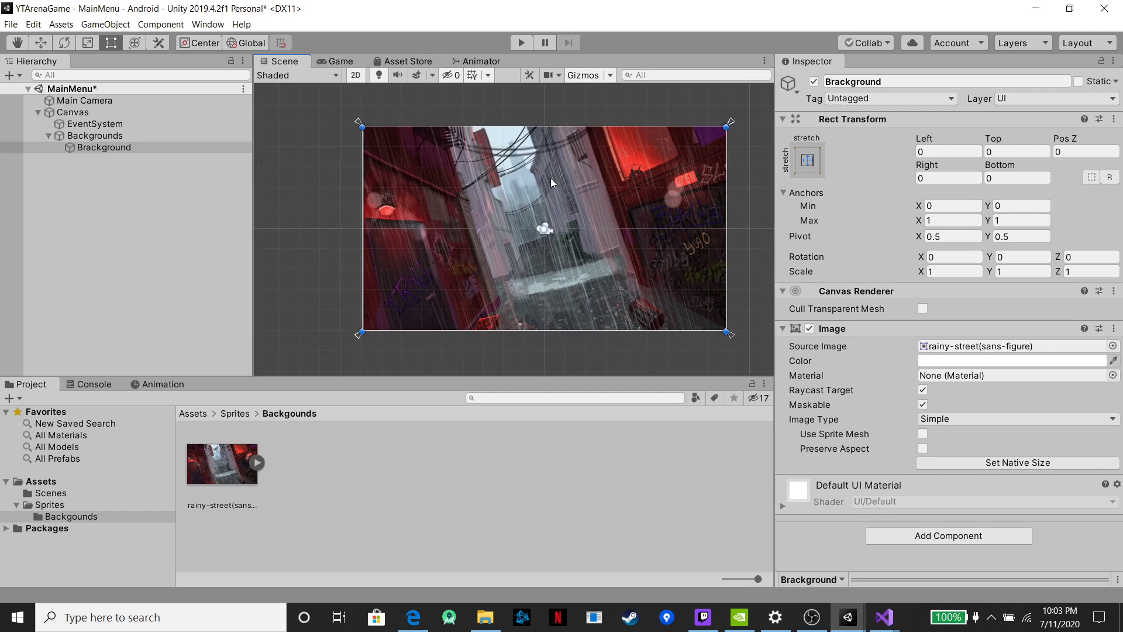
# Preview the background in the Game view at 2560x1440, 2160x1080 and 2960x1440 Landscape
pyautogui.click(335, 62)
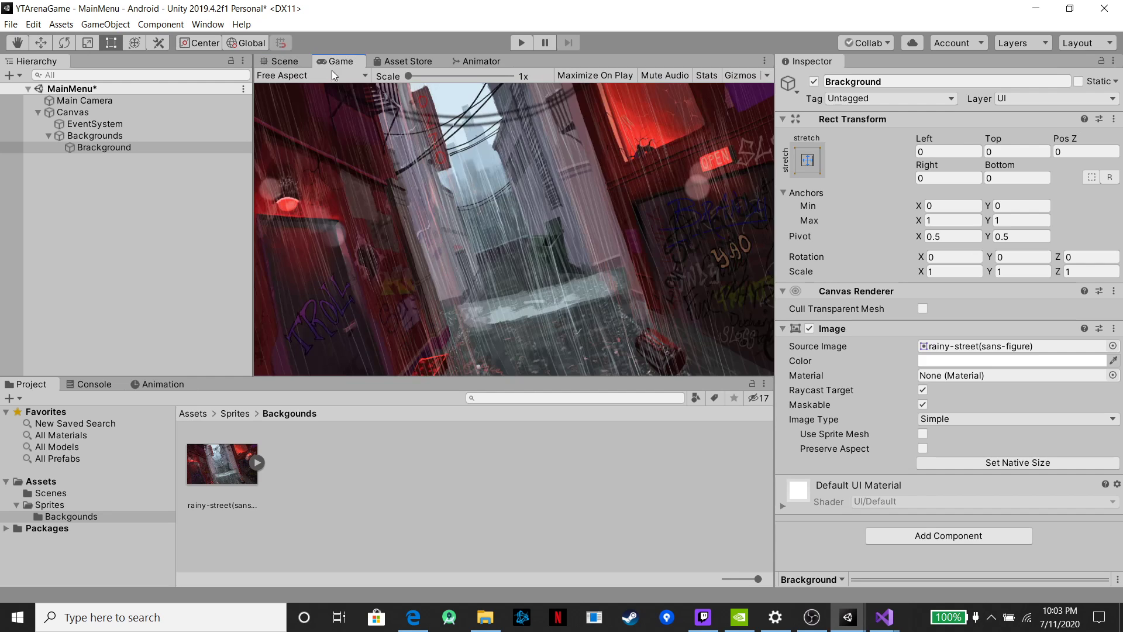
pyautogui.click(370, 75)
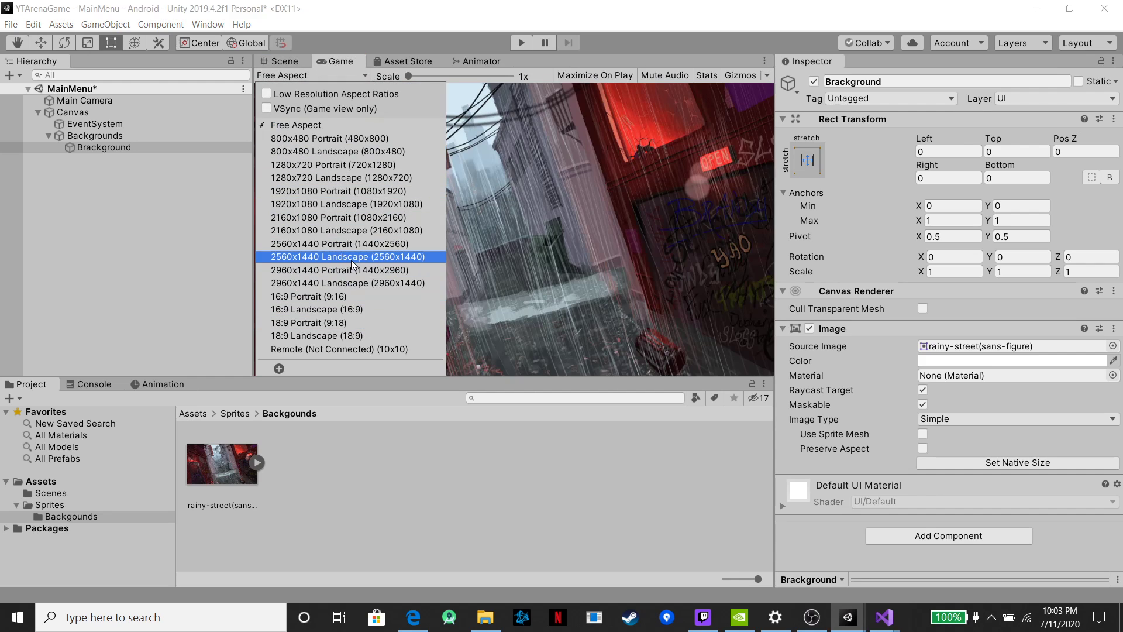
pyautogui.click(333, 258)
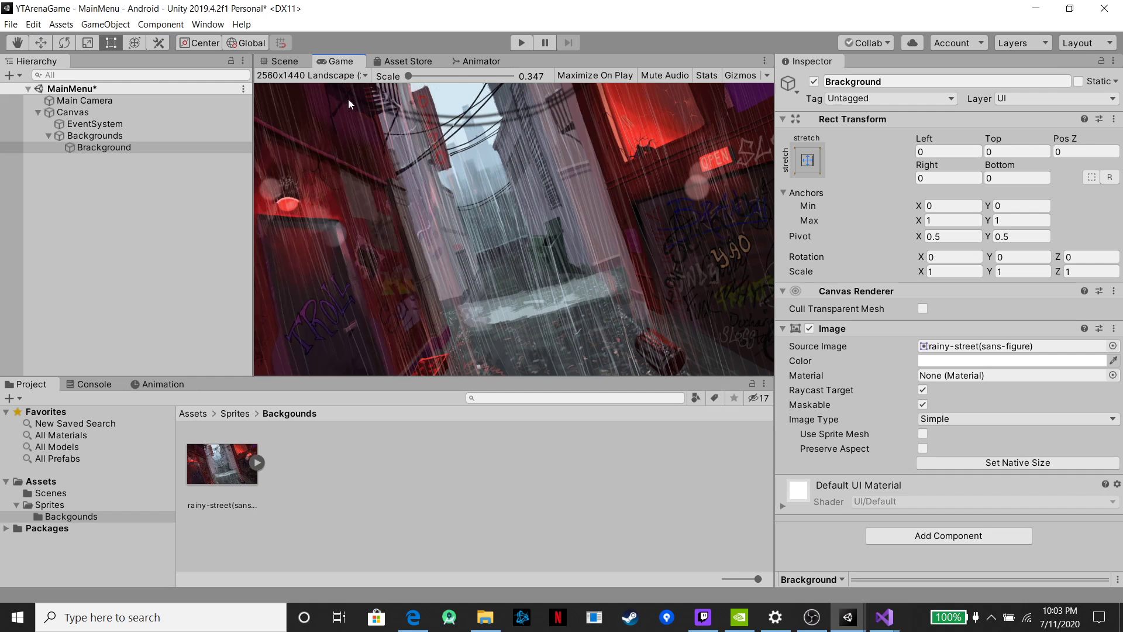
pyautogui.click(348, 76)
pyautogui.click(345, 230)
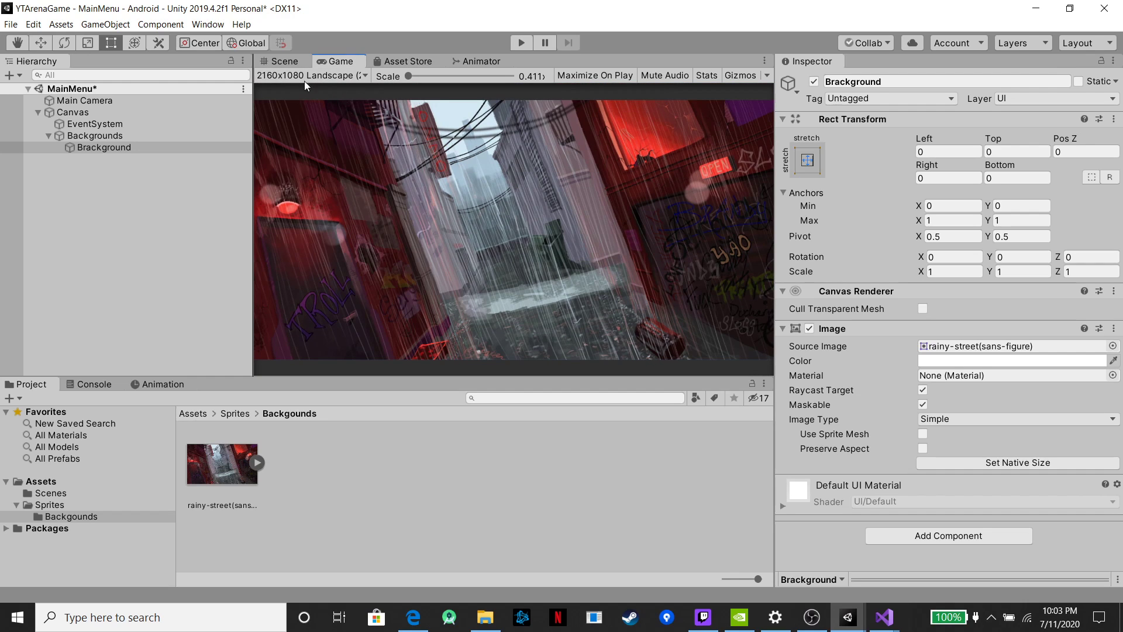
pyautogui.click(359, 75)
pyautogui.click(328, 285)
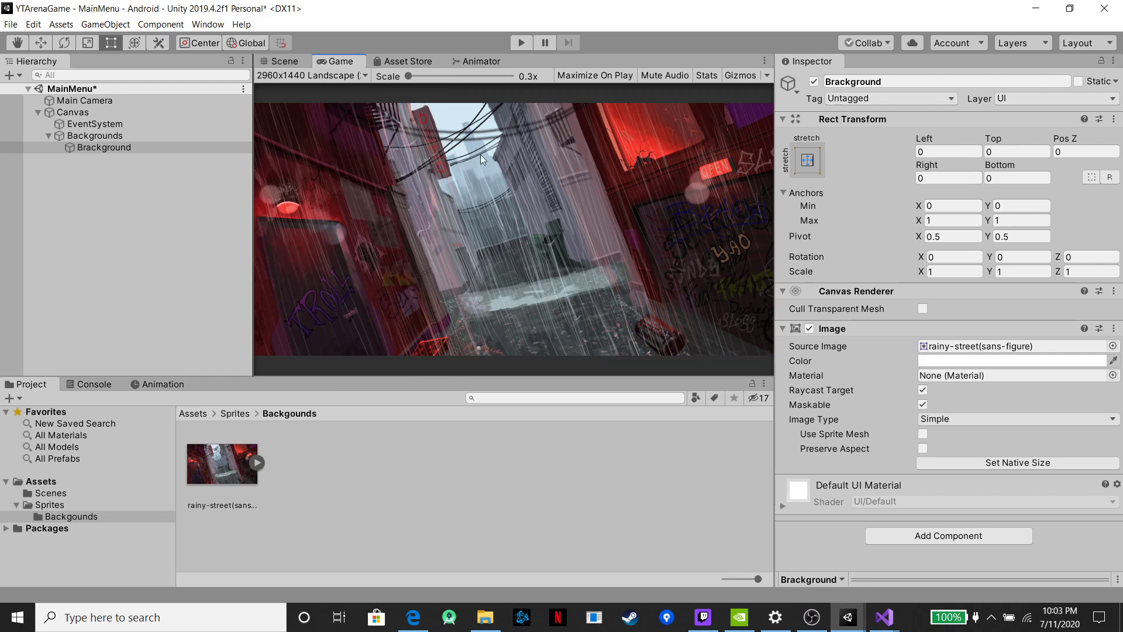
# Compare the Game view at Free Aspect again and return it to 2960x1440 Landscape
pyautogui.click(364, 76)
pyautogui.click(333, 126)
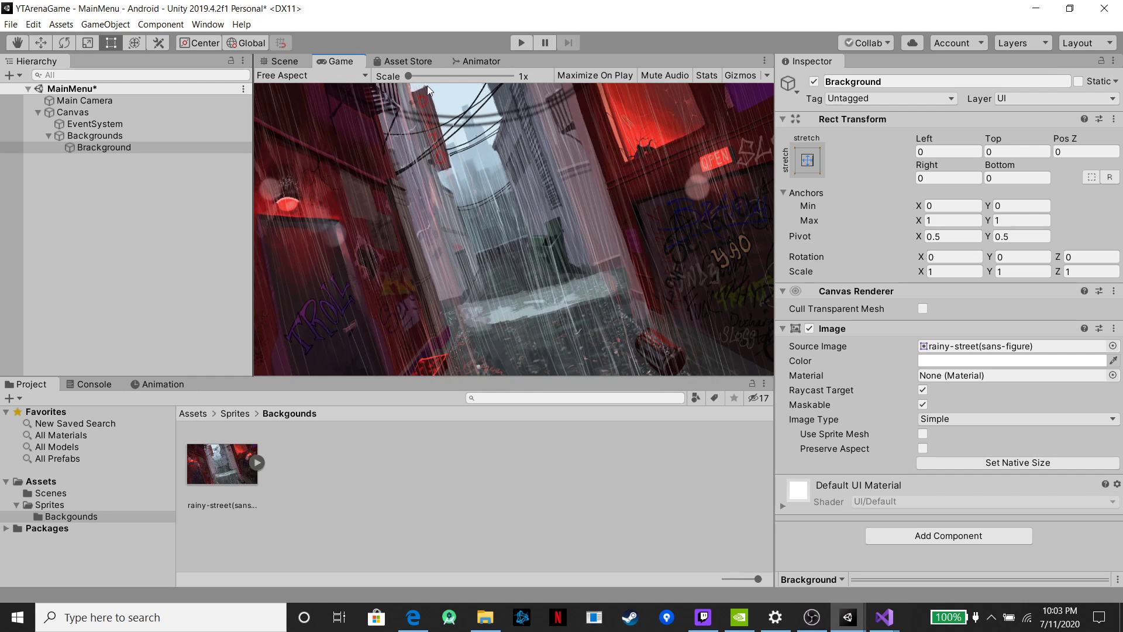
pyautogui.click(338, 75)
pyautogui.click(327, 280)
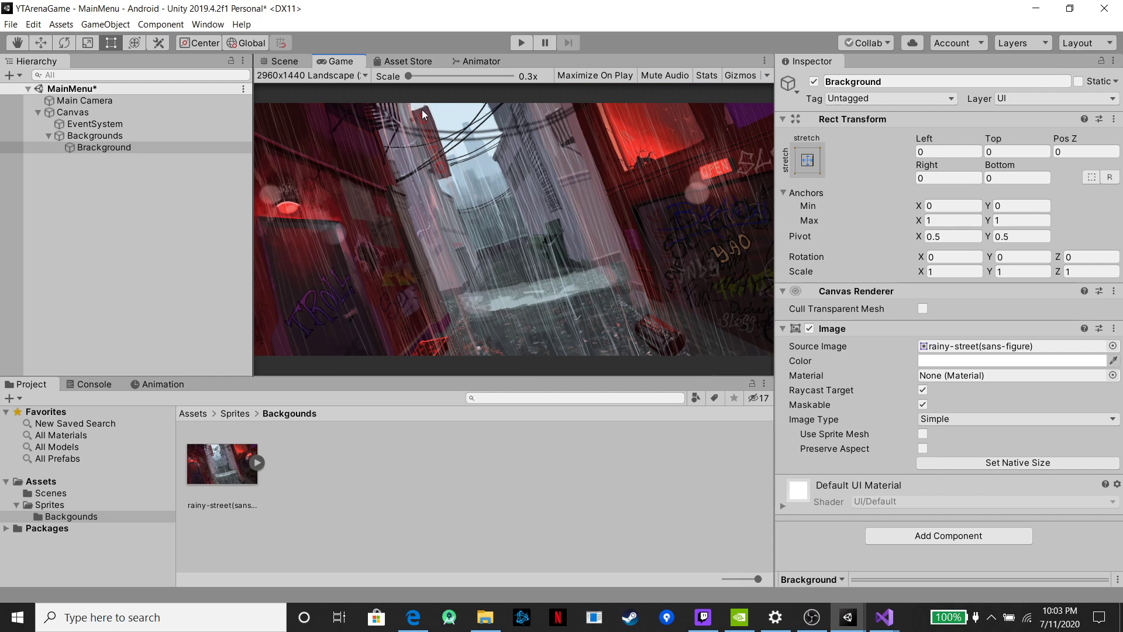
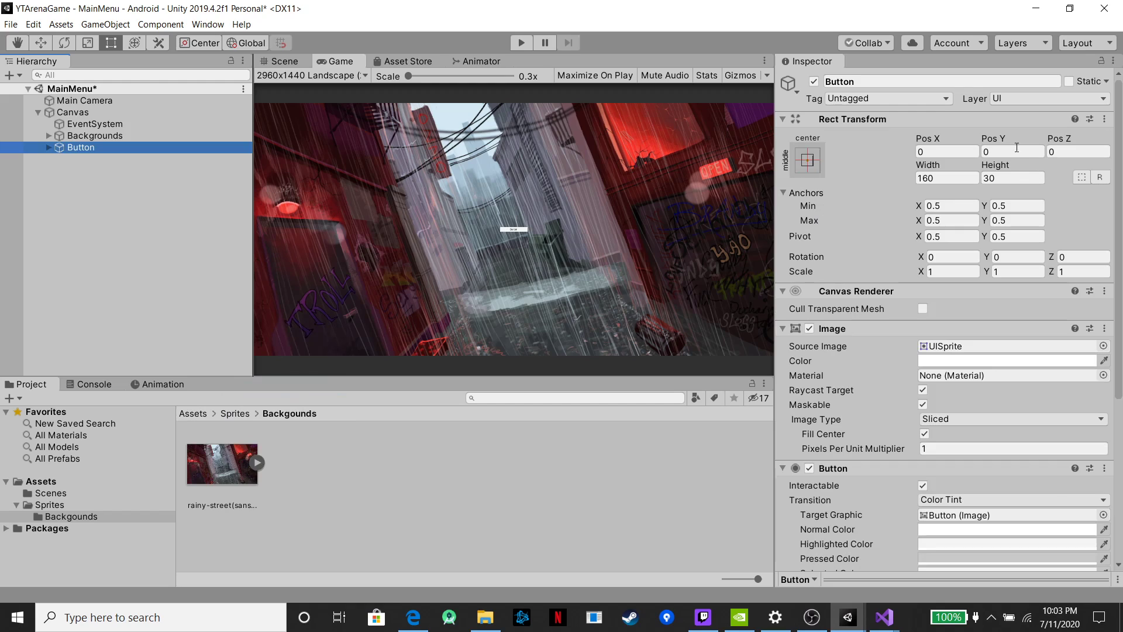
# Rename the new UI button under the Canvas to StartGameButton
pyautogui.click(883, 82)
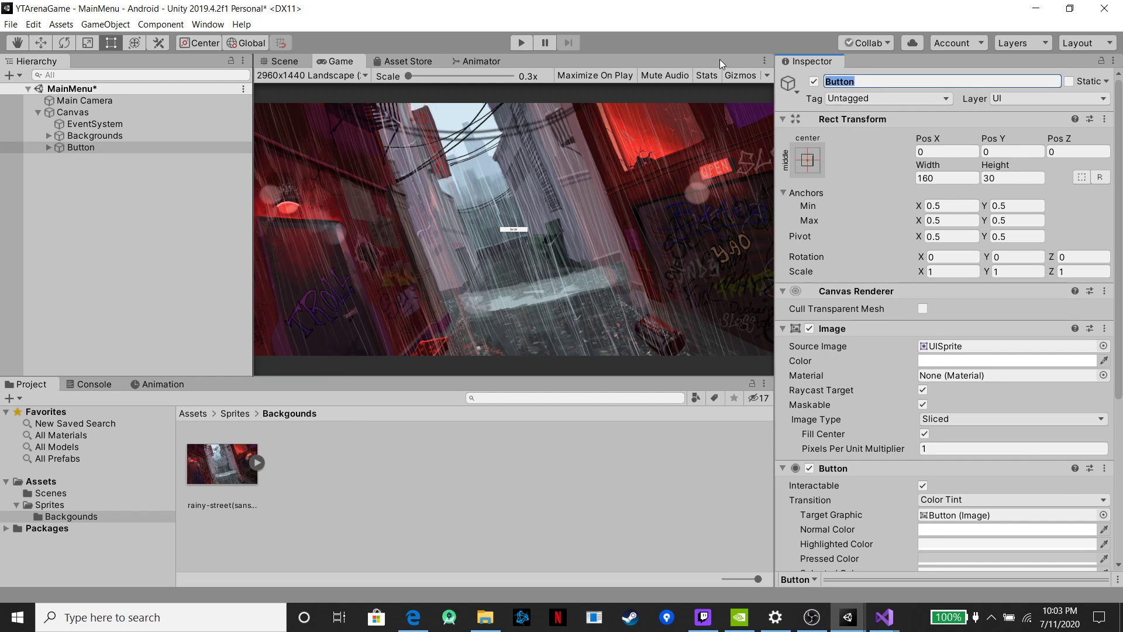
pyautogui.write('Starg')
pyautogui.press('BackSpace')
pyautogui.write('tGameButton')
pyautogui.press('Return')
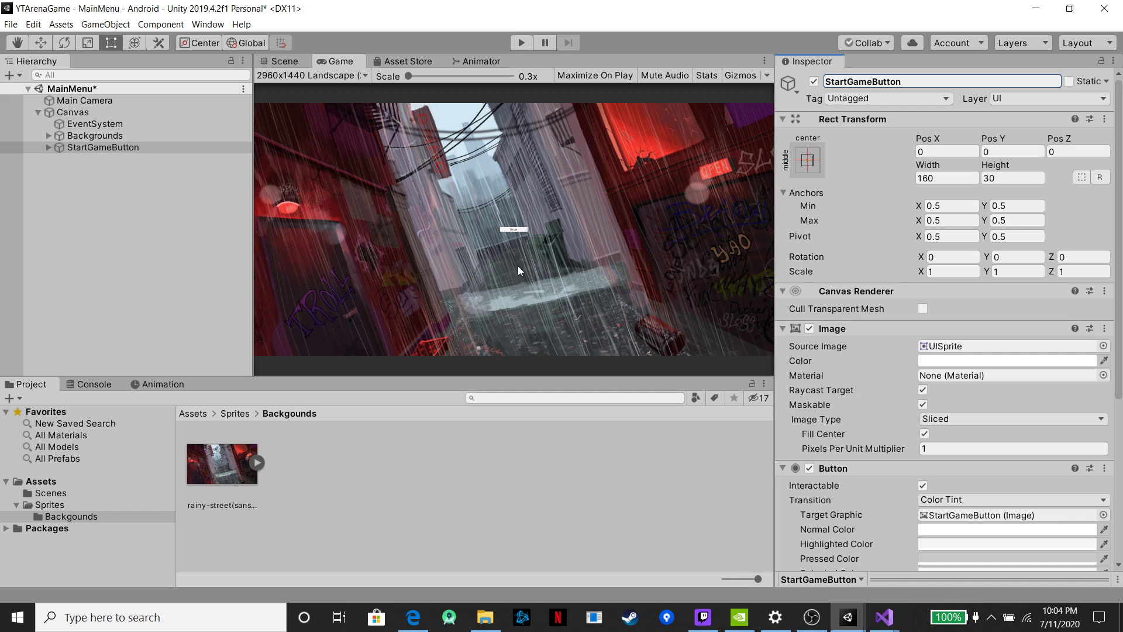
# Select StartGameButton, switch to the Scene view and turn off the gizmos so the camera icon does not cover the button
pyautogui.scroll(10, 510, 241)
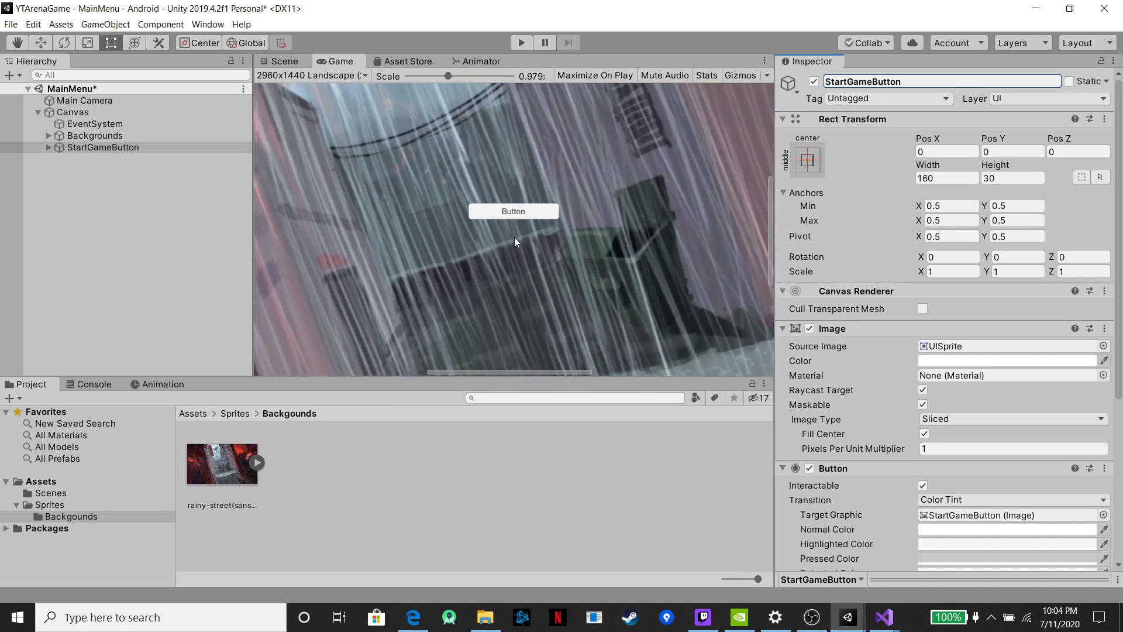
pyautogui.scroll(4, 514, 237)
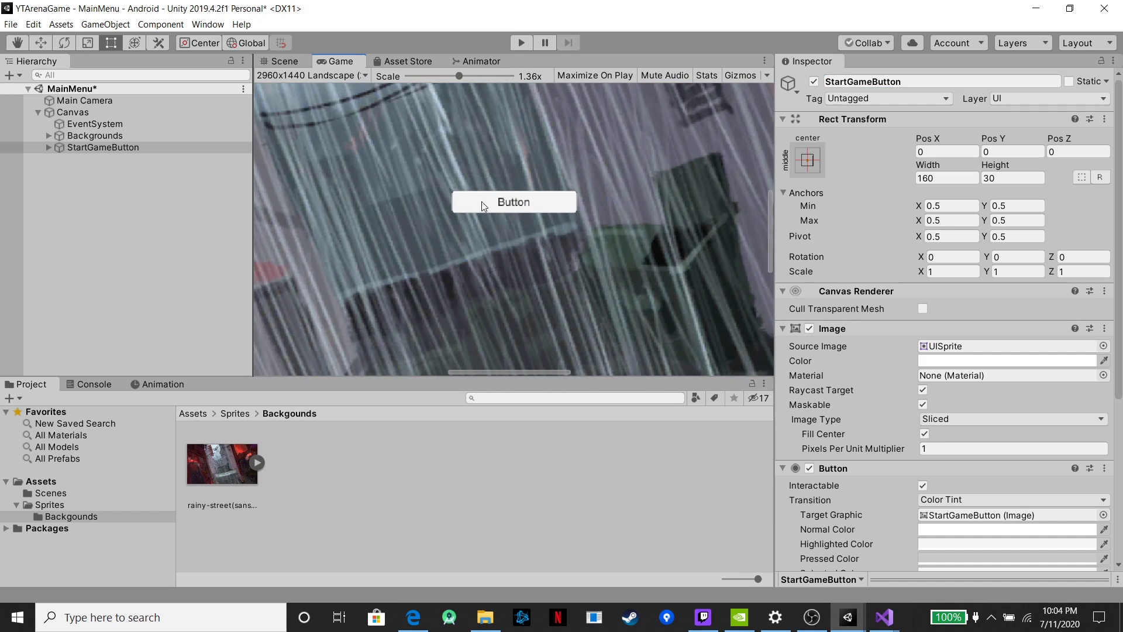
pyautogui.click(108, 135)
pyautogui.click(110, 147)
pyautogui.click(280, 61)
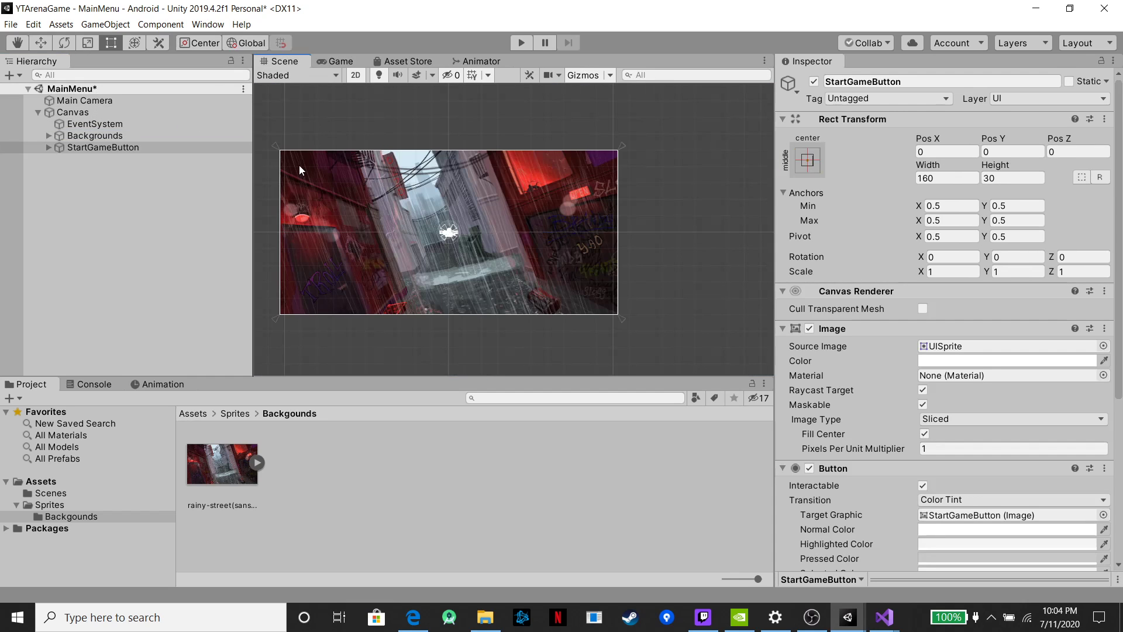
pyautogui.scroll(8, 492, 272)
pyautogui.scroll(2, 499, 286)
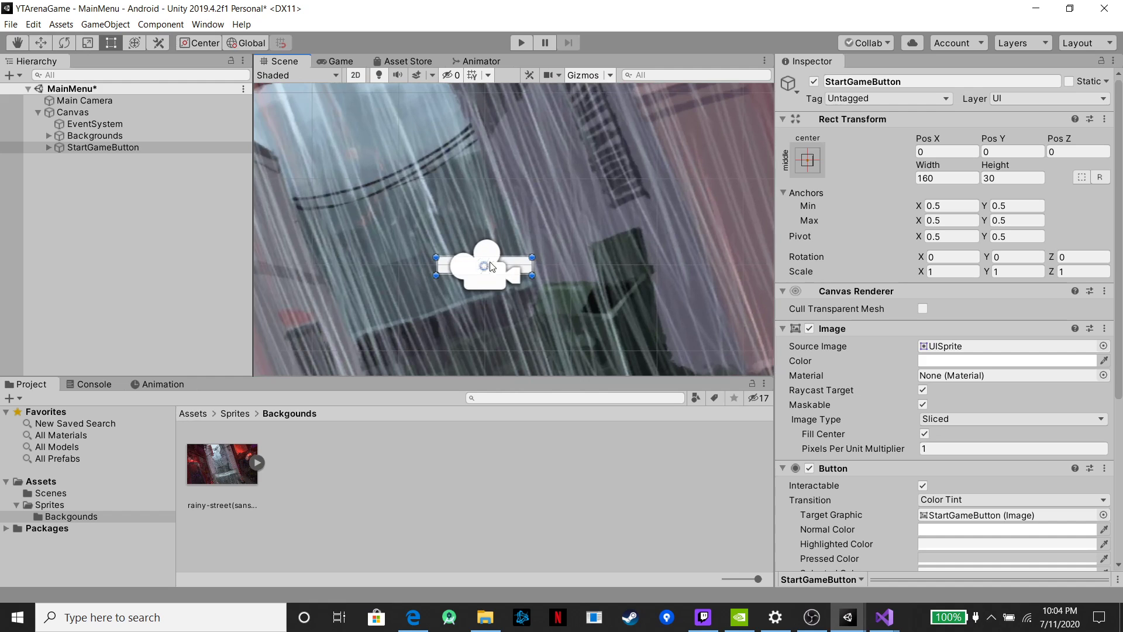
pyautogui.click(583, 76)
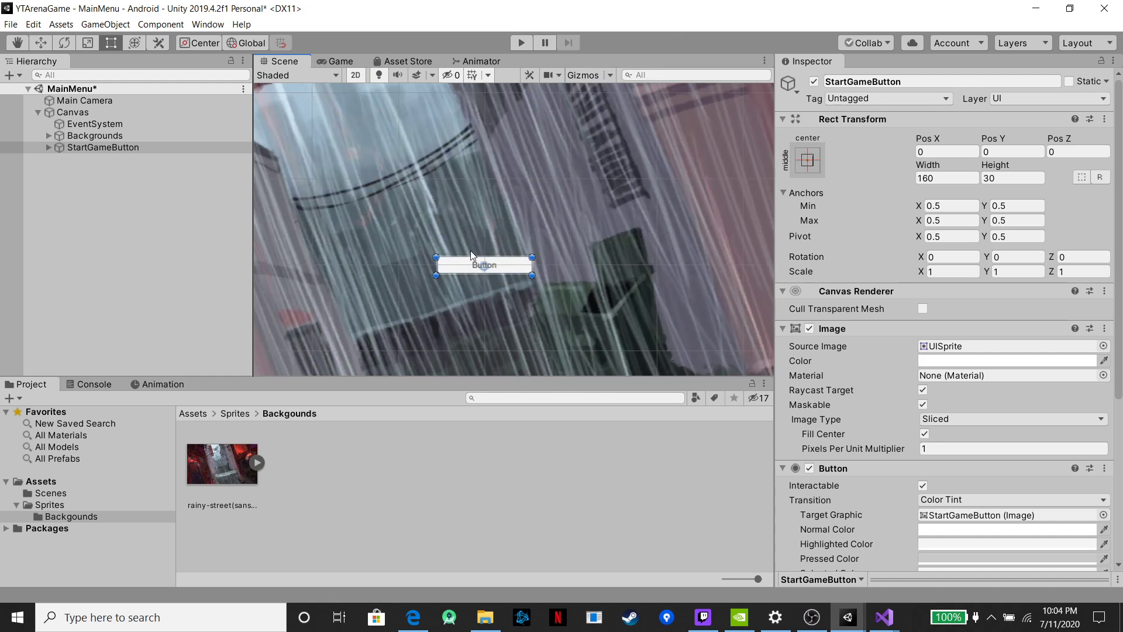
pyautogui.scroll(5, 474, 260)
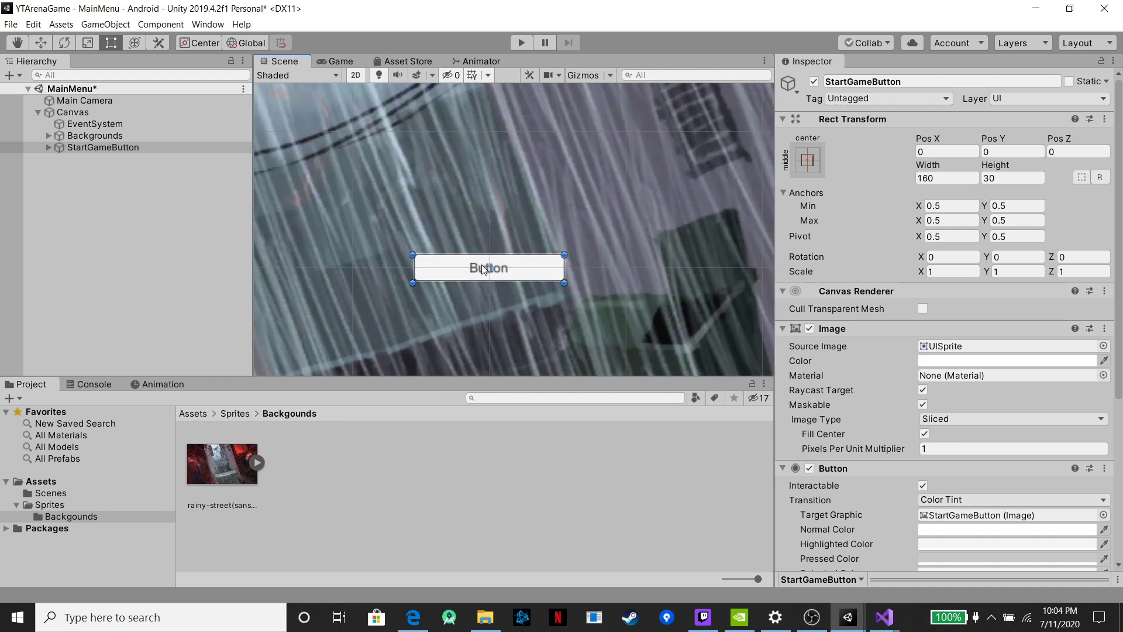
pyautogui.scroll(-8, 445, 276)
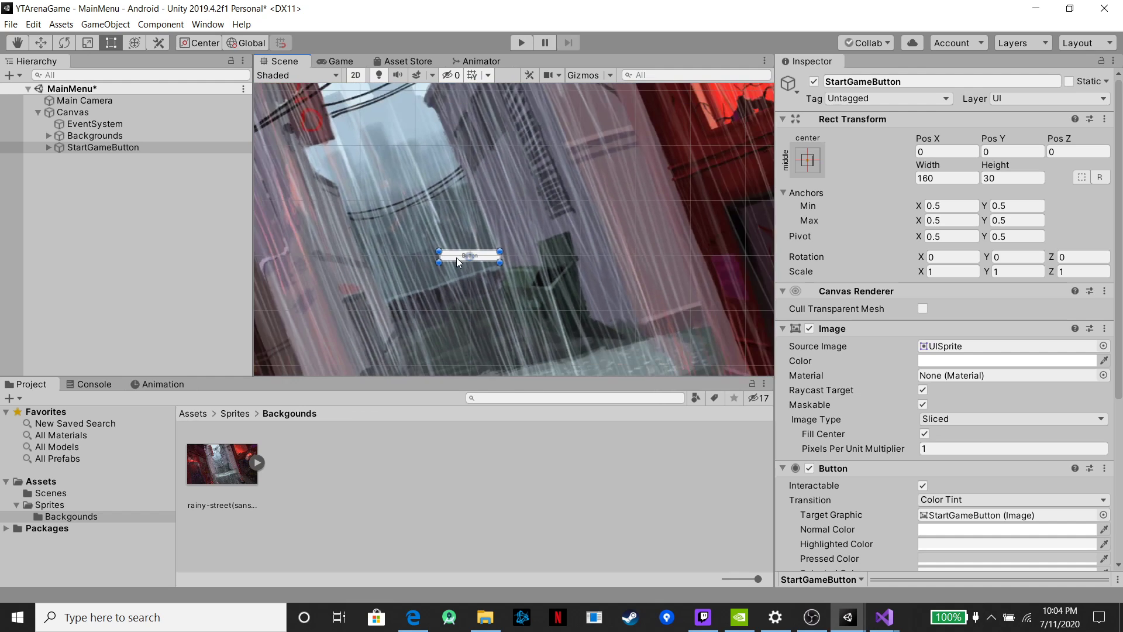
# Enlarge StartGameButton to about 1252 by 791 and move it near the canvas centre, at about X -23, Y -31
pyautogui.moveTo(445, 253); pyautogui.dragTo(406, 156)
pyautogui.moveTo(486, 261); pyautogui.dragTo(656, 360)
pyautogui.click(404, 363)
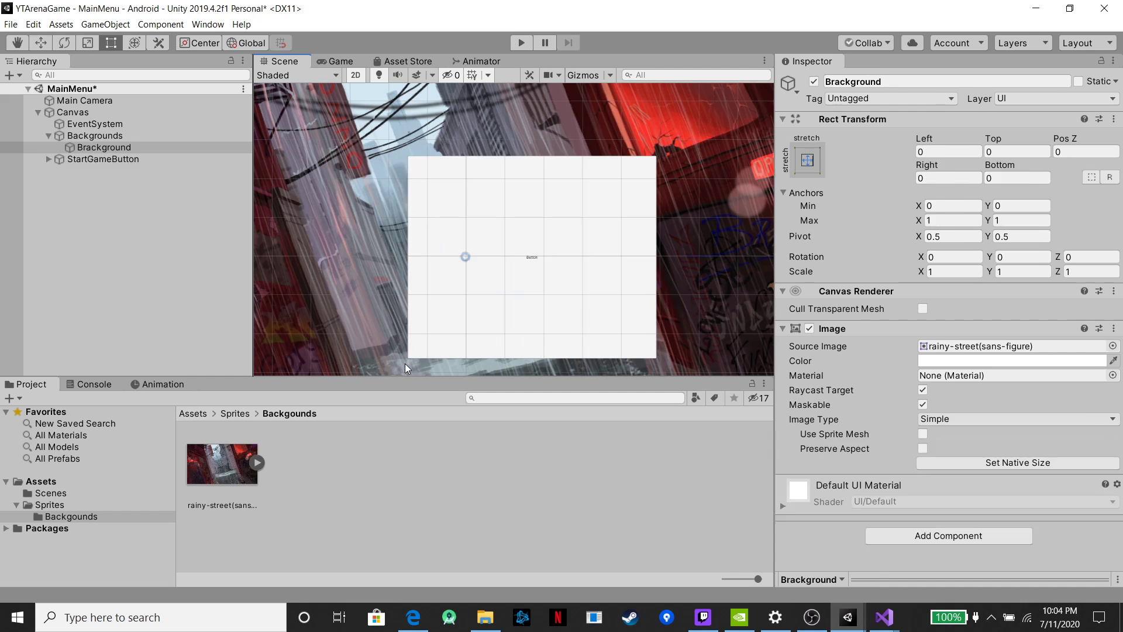
pyautogui.click(409, 353)
pyautogui.click(412, 352)
pyautogui.moveTo(406, 359); pyautogui.dragTo(296, 370)
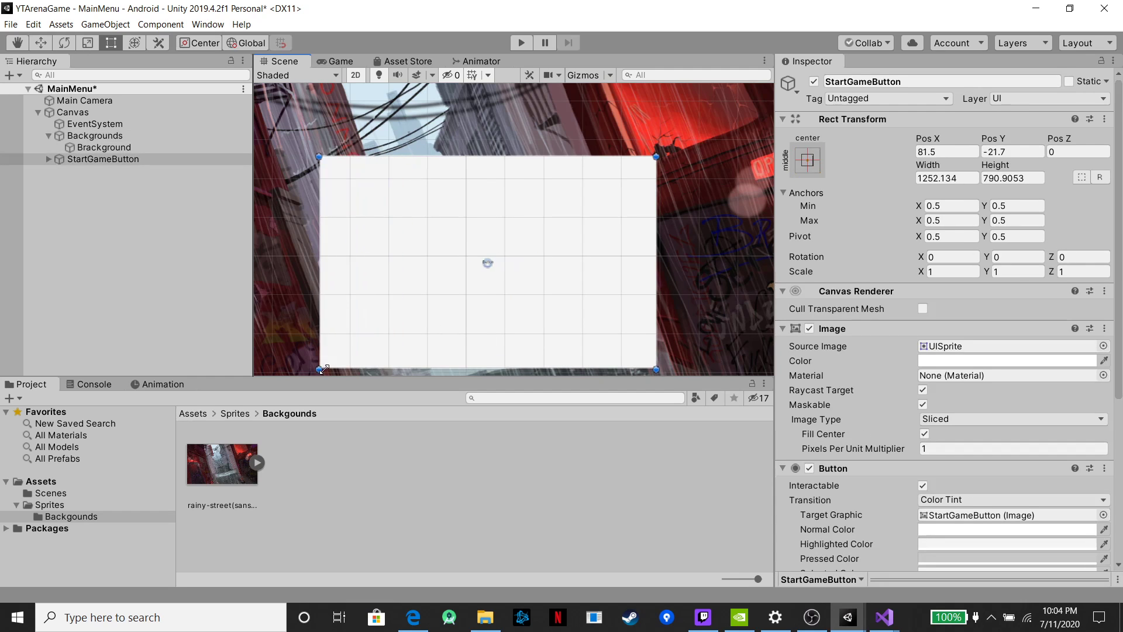
pyautogui.scroll(-5, 460, 240)
pyautogui.scroll(2, 490, 256)
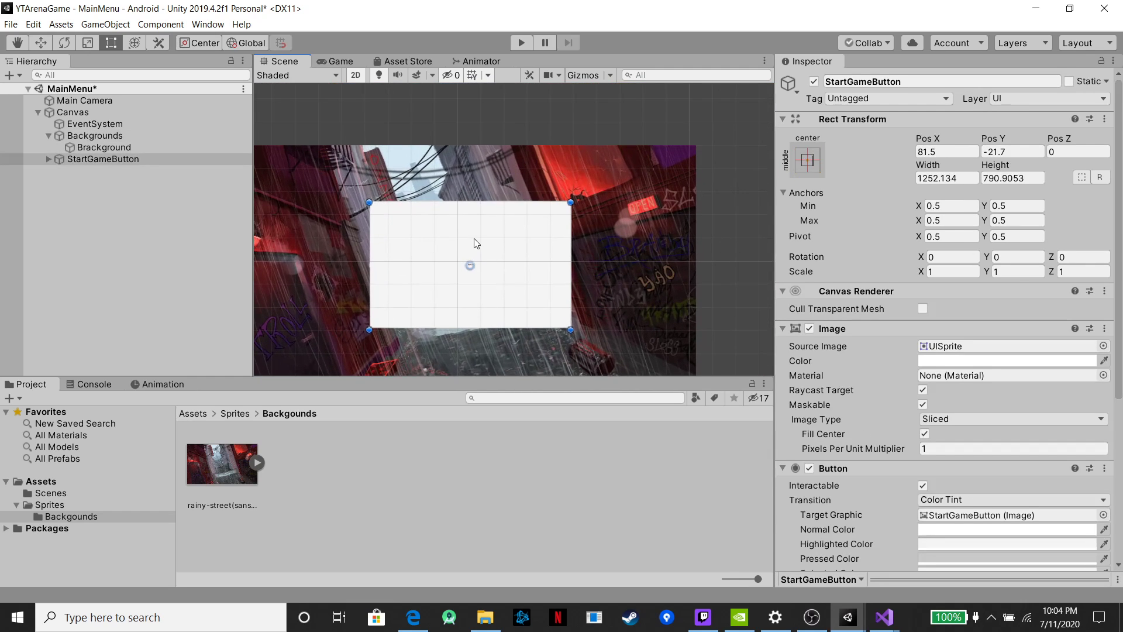
pyautogui.moveTo(475, 241)
pyautogui.mouseDown()
pyautogui.moveTo(444, 247)
pyautogui.moveTo(455, 244)
pyautogui.mouseUp()
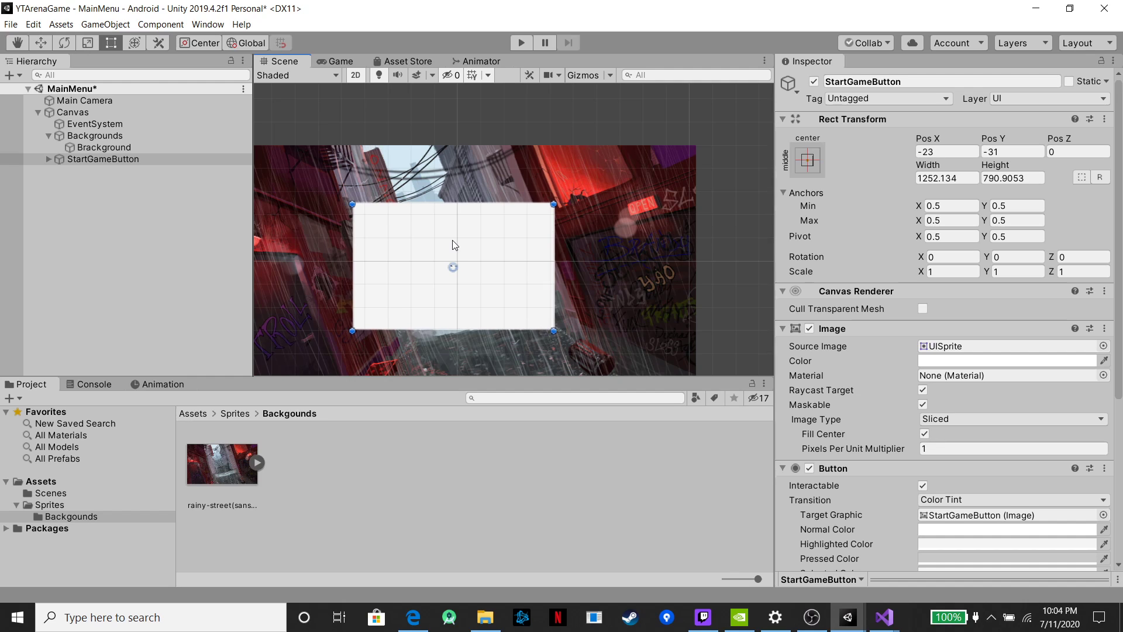
# Preview the enlarged button in the Game view at Free Aspect, 1920x1080 Landscape and 2960x1440 Landscape
pyautogui.click(336, 58)
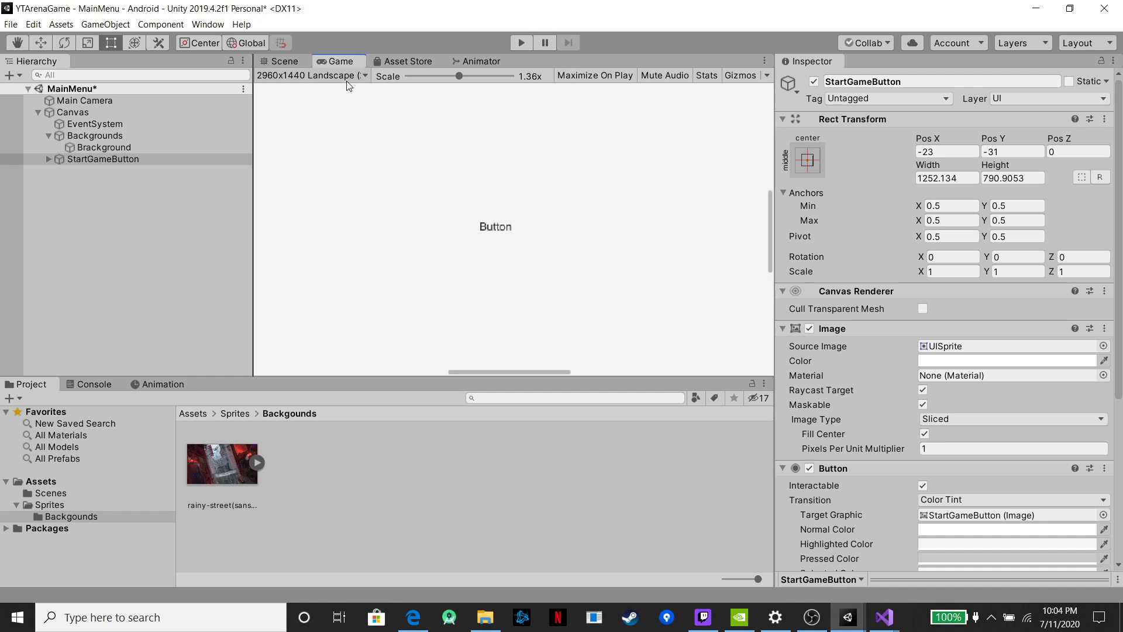
pyautogui.scroll(-10, 468, 178)
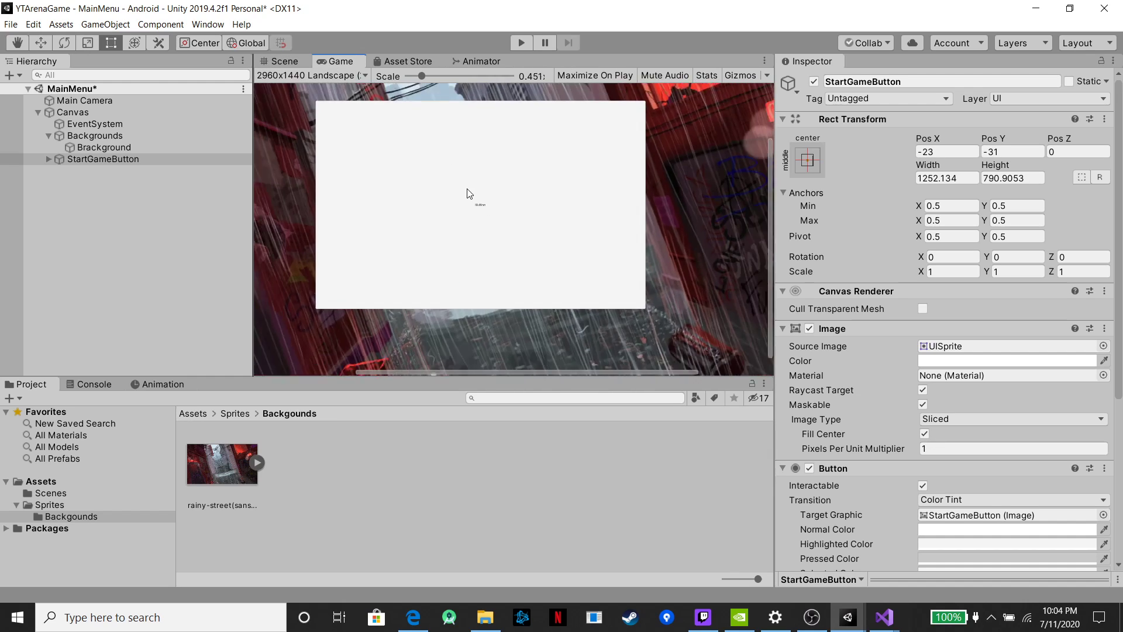
pyautogui.click(363, 76)
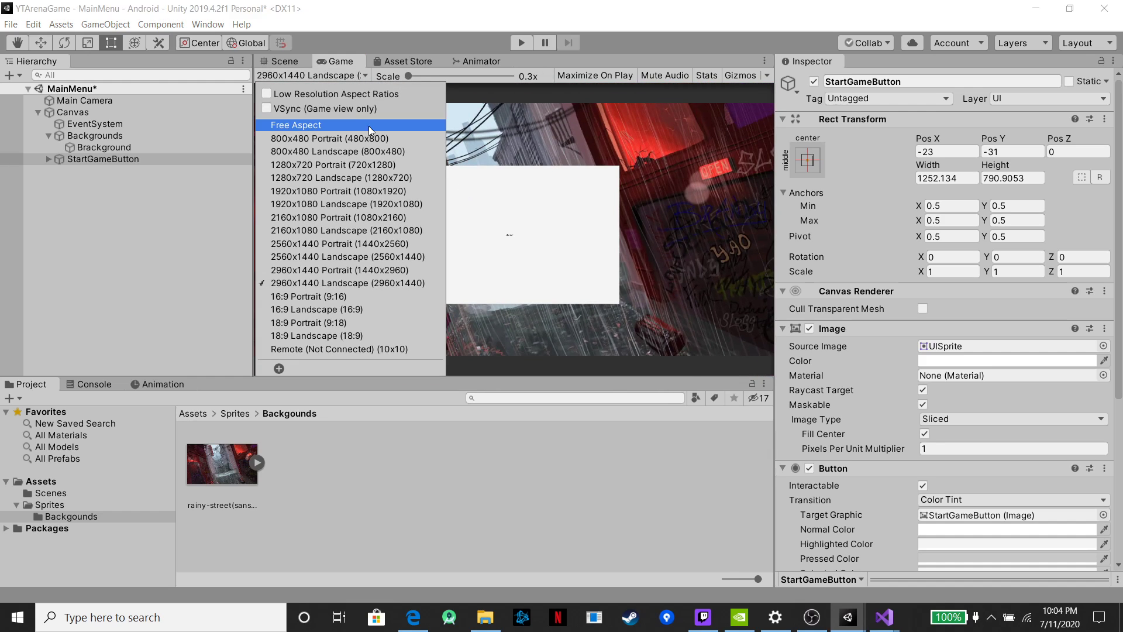
pyautogui.click(335, 129)
pyautogui.click(366, 75)
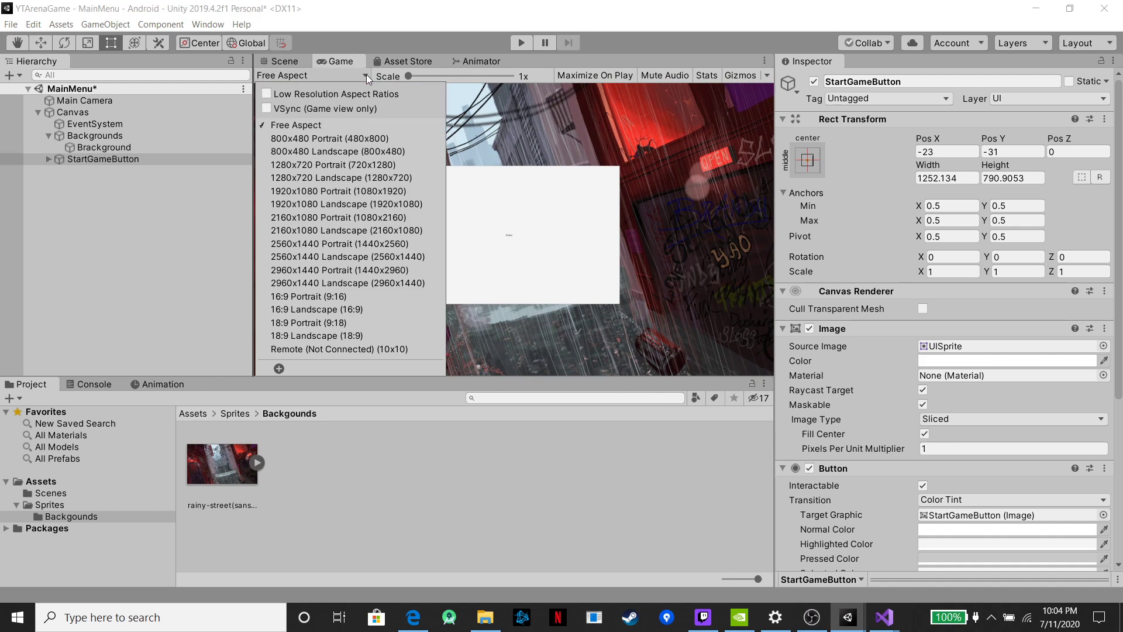
pyautogui.click(339, 209)
pyautogui.click(367, 76)
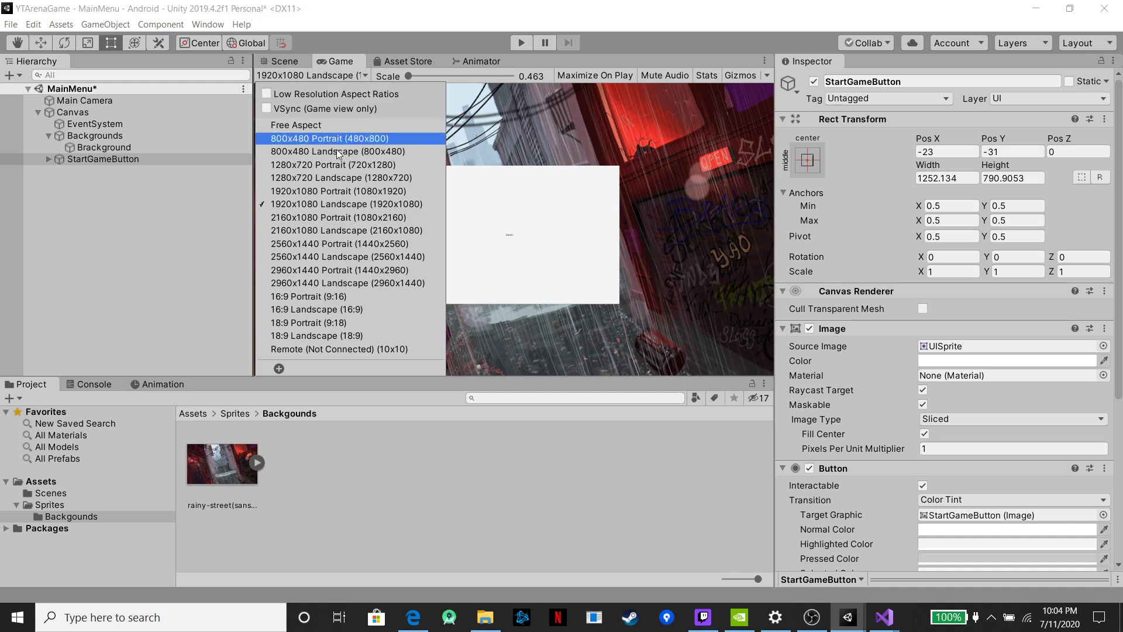
pyautogui.click(349, 283)
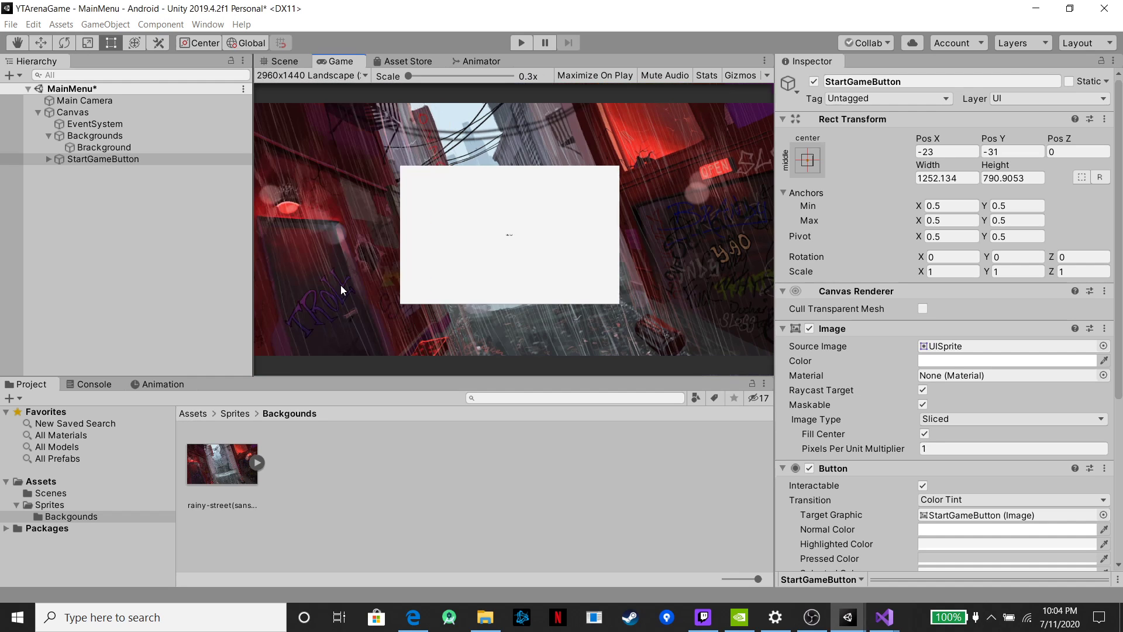
# Check the button at 2960x1440 Portrait, Free Aspect, 800x480 Portrait and 800x480 Landscape, and return the Game view to 2960x1440 Landscape
pyautogui.click(361, 76)
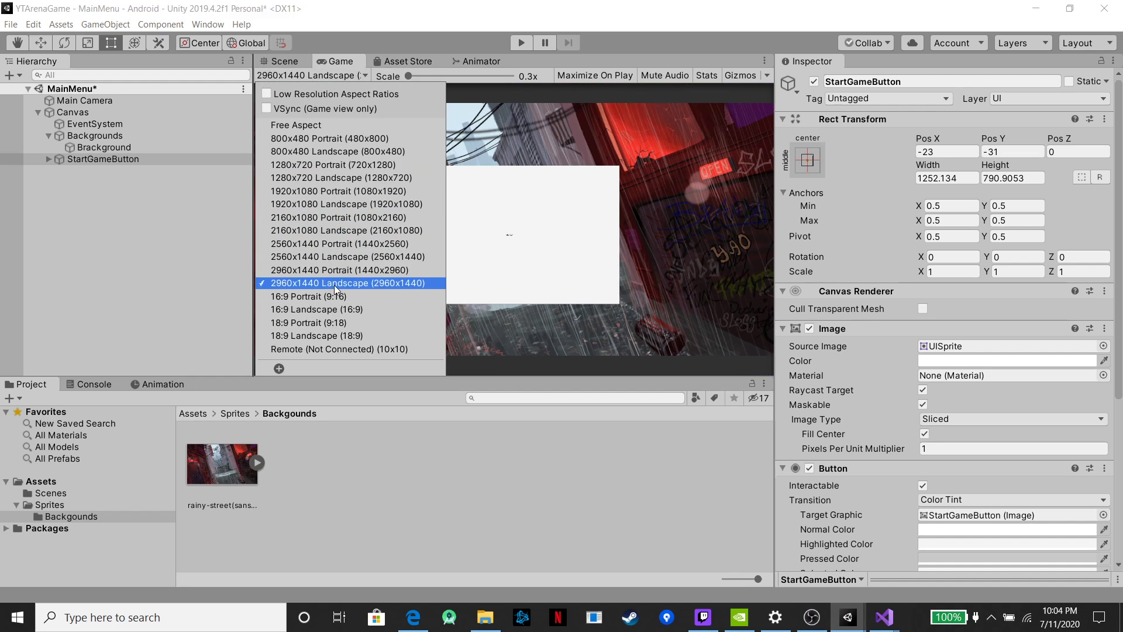
pyautogui.click(351, 269)
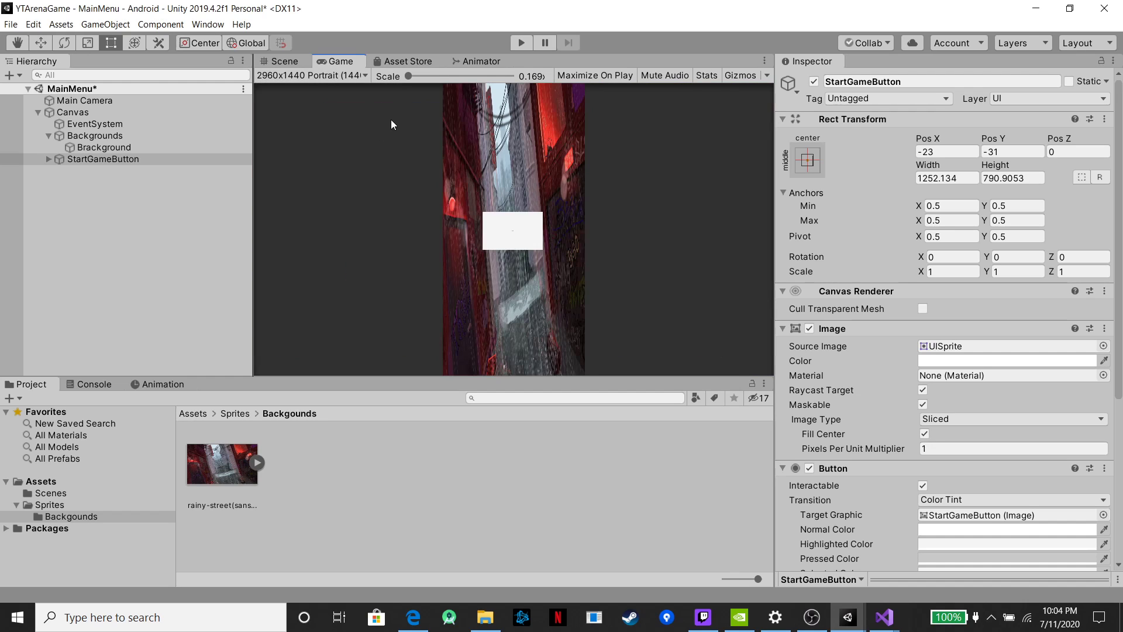
pyautogui.click(366, 75)
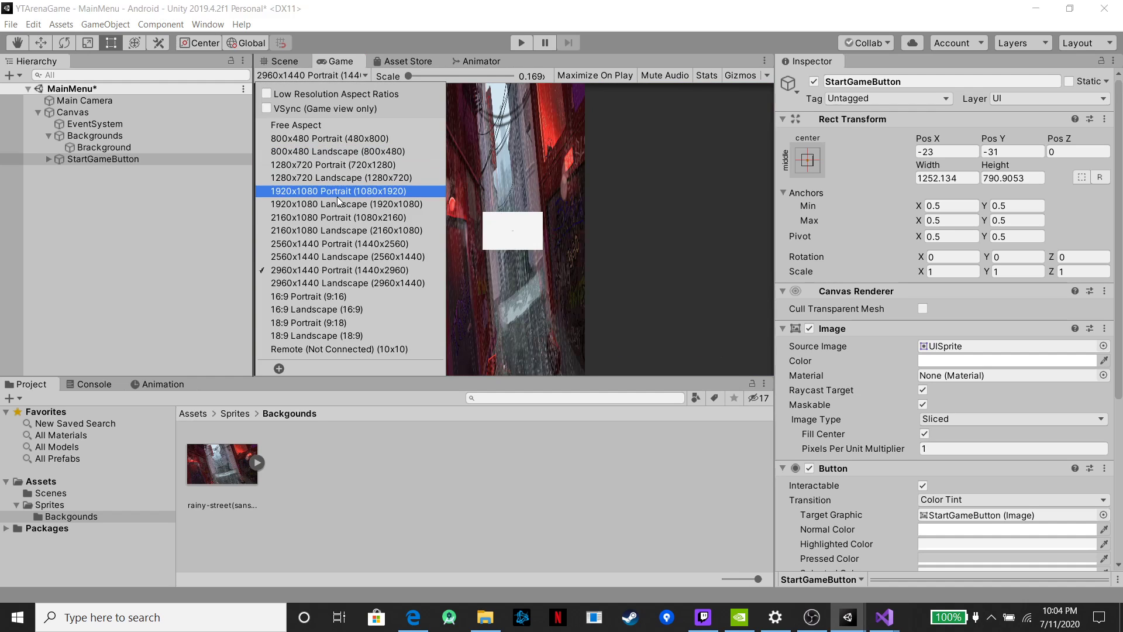
pyautogui.click(316, 125)
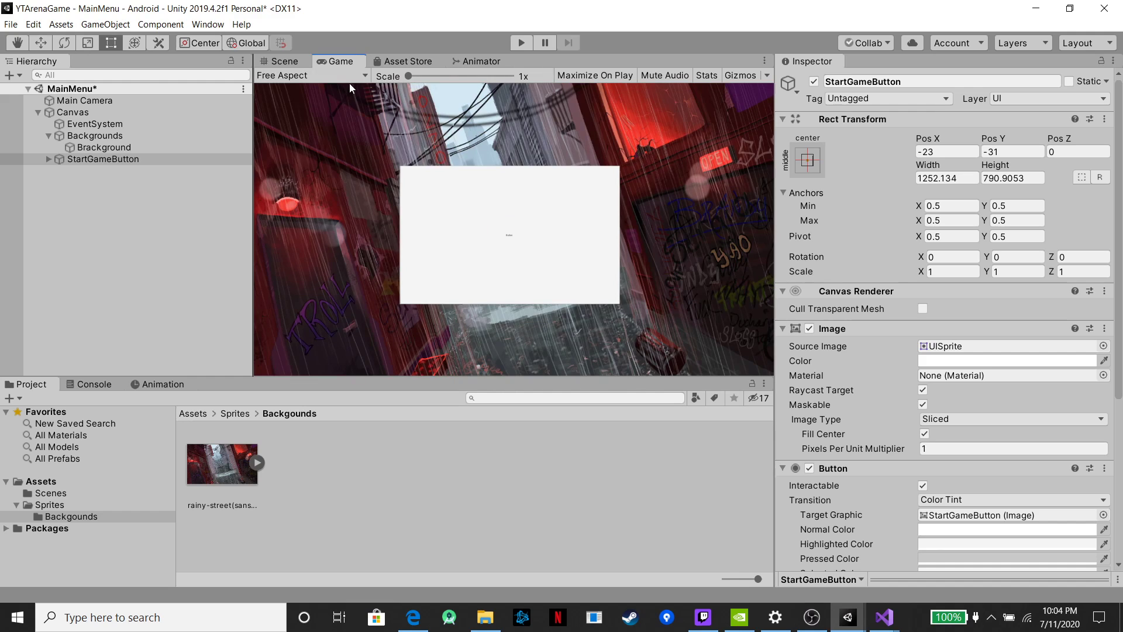
pyautogui.click(349, 80)
pyautogui.click(341, 139)
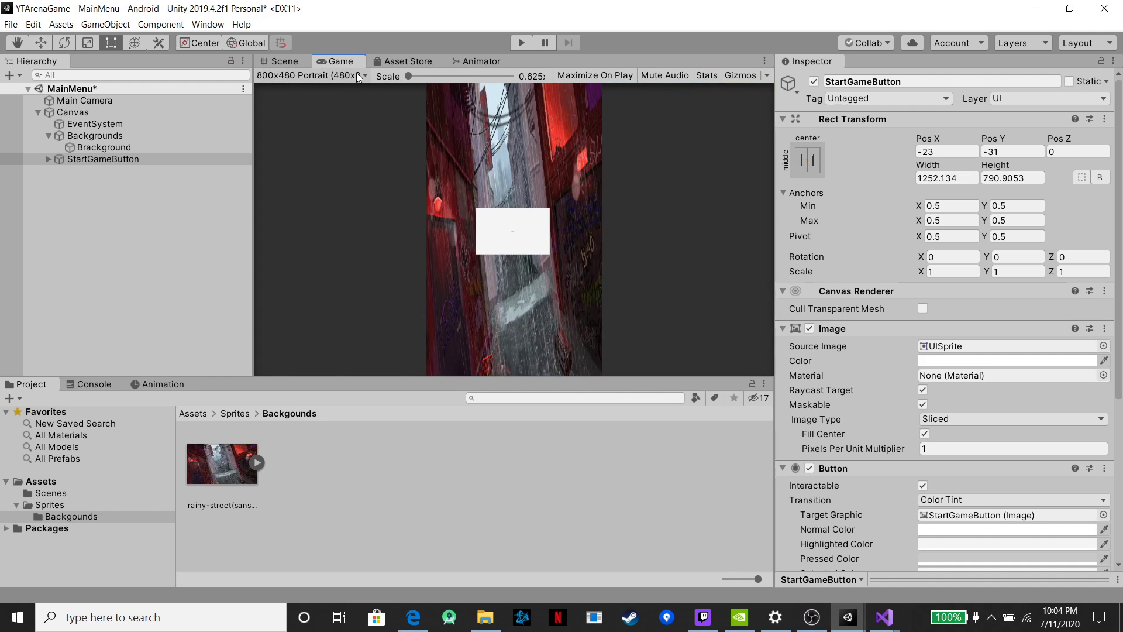
pyautogui.click(356, 73)
pyautogui.click(348, 153)
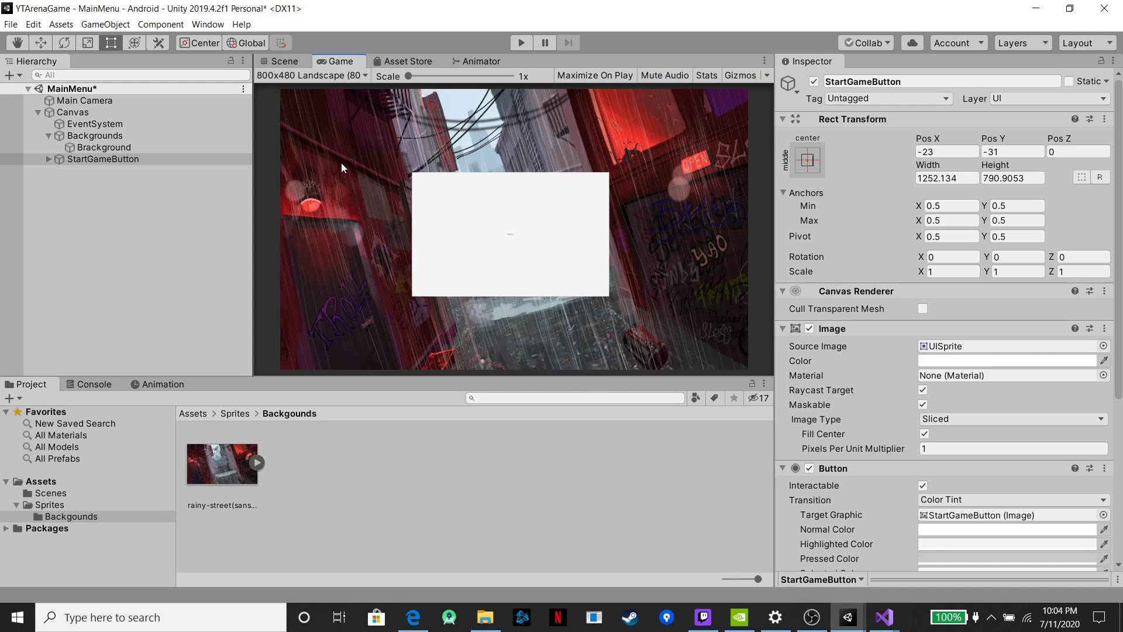
pyautogui.click(354, 74)
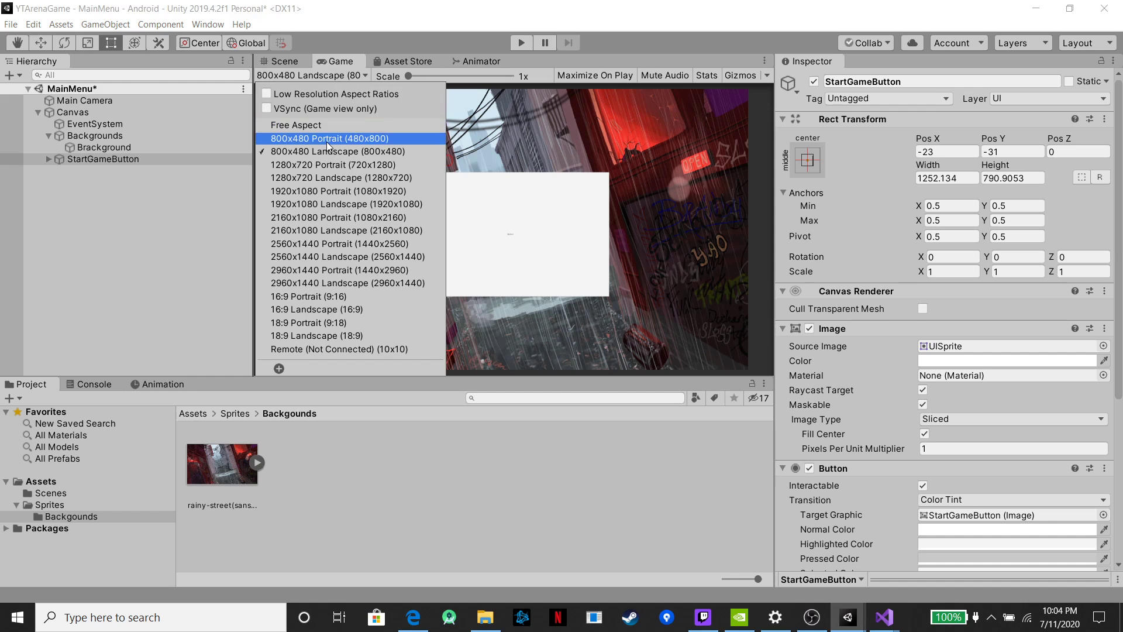
pyautogui.click(328, 283)
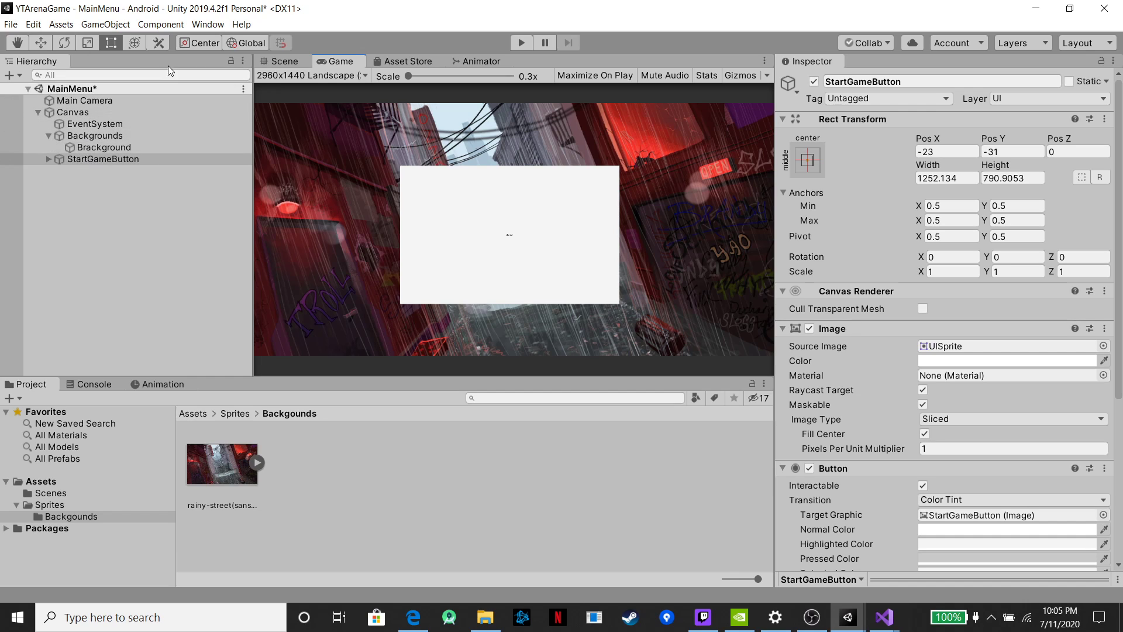
# In the Scene view, spread StartGameButton's anchors to its corners, at about Min 0.28, 0.21 and Max 0.70, 0.75
pyautogui.click(303, 59)
pyautogui.scroll(2, 454, 261)
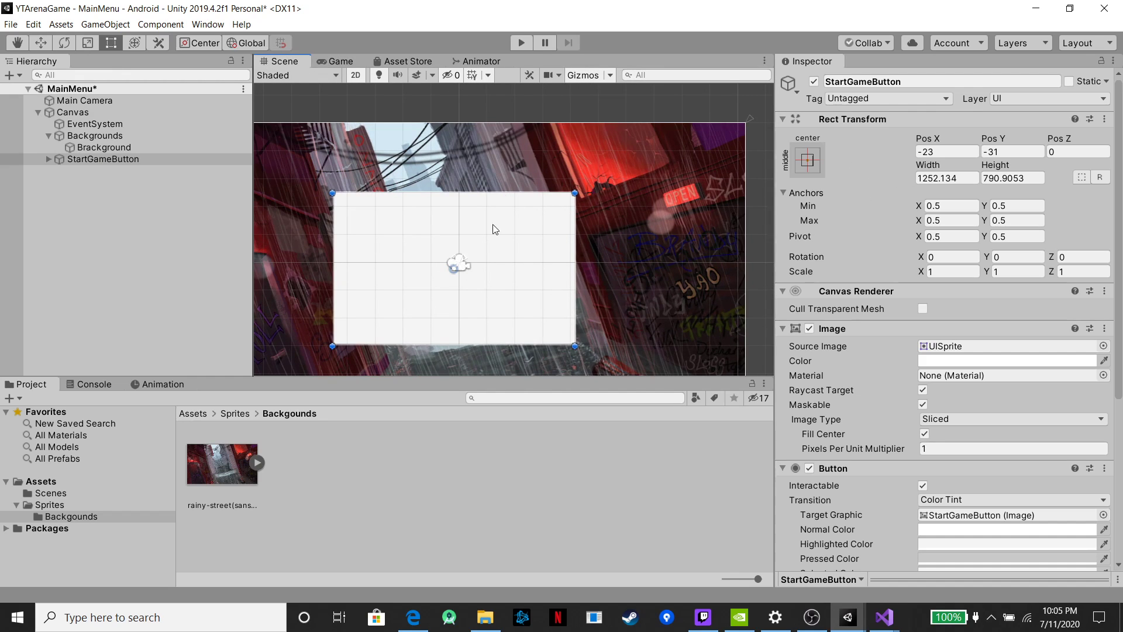
pyautogui.scroll(2, 501, 253)
pyautogui.moveTo(446, 268); pyautogui.dragTo(621, 161)
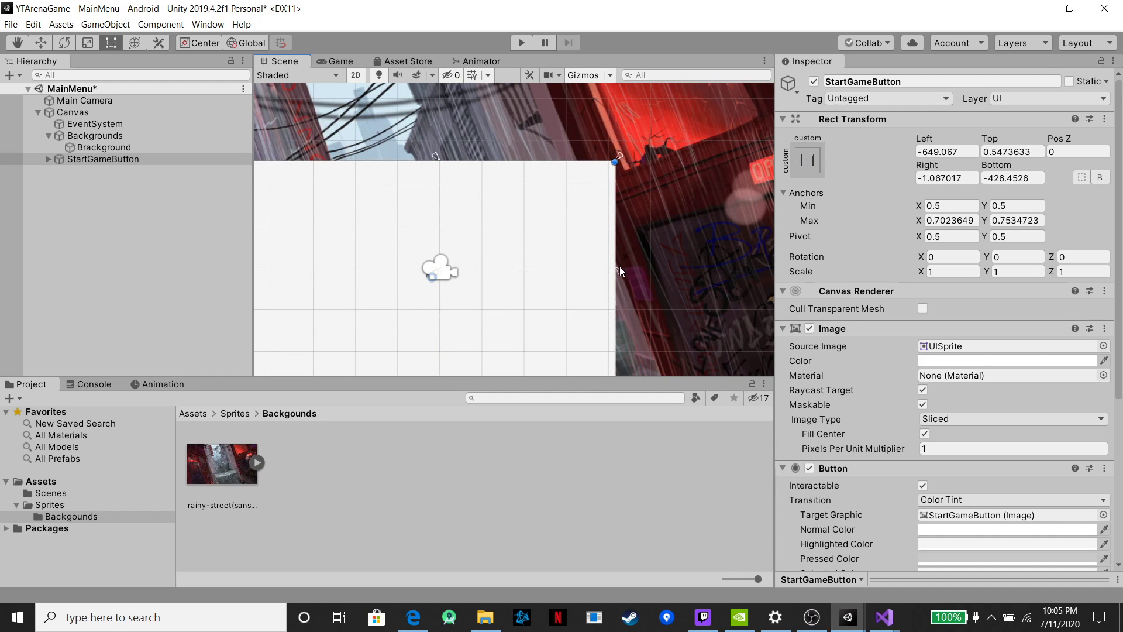
pyautogui.moveTo(620, 270); pyautogui.dragTo(655, 156, button='middle')
pyautogui.moveTo(635, 152); pyautogui.dragTo(636, 282)
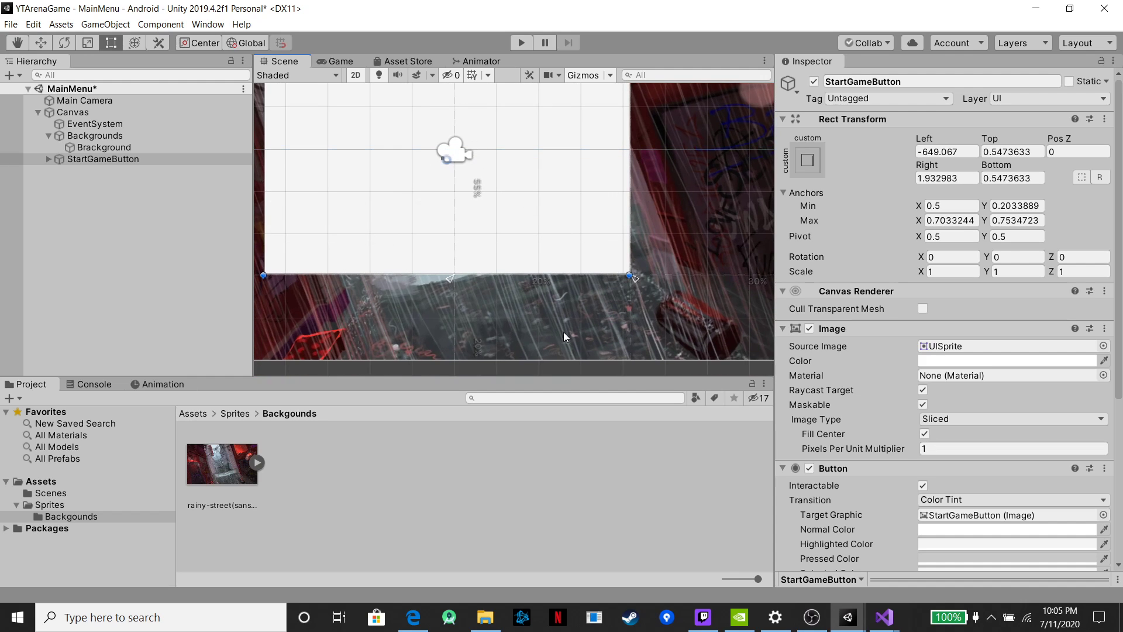
pyautogui.moveTo(476, 316); pyautogui.dragTo(588, 288, button='middle')
pyautogui.moveTo(571, 275); pyautogui.dragTo(385, 274)
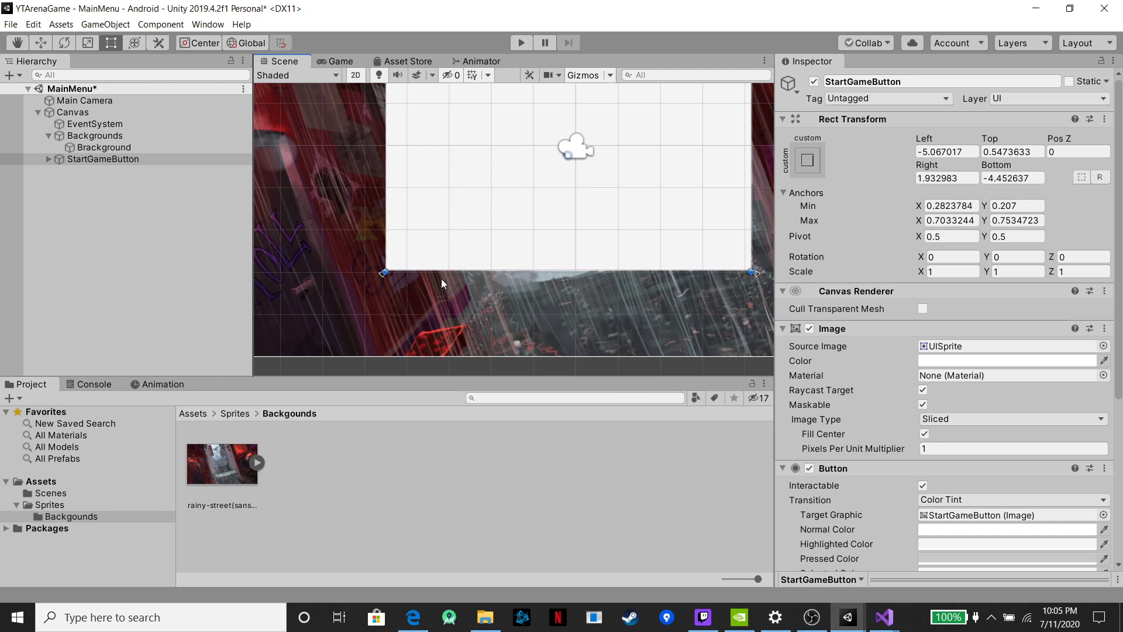
pyautogui.moveTo(468, 202); pyautogui.dragTo(443, 364, button='middle')
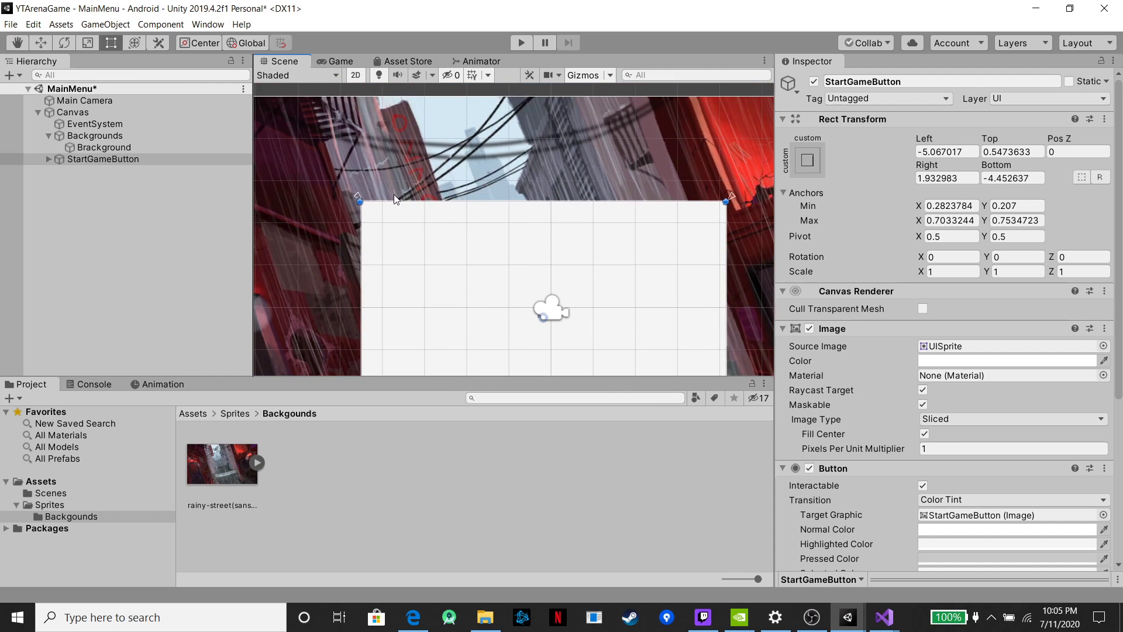
pyautogui.moveTo(358, 196); pyautogui.dragTo(360, 199)
# Preview the anchored button at 2560x1440 Landscape, 2160x1080 Landscape and 1920x1080 Portrait, and return the Game view to 2960x1440 Landscape
pyautogui.click(351, 62)
pyautogui.click(365, 76)
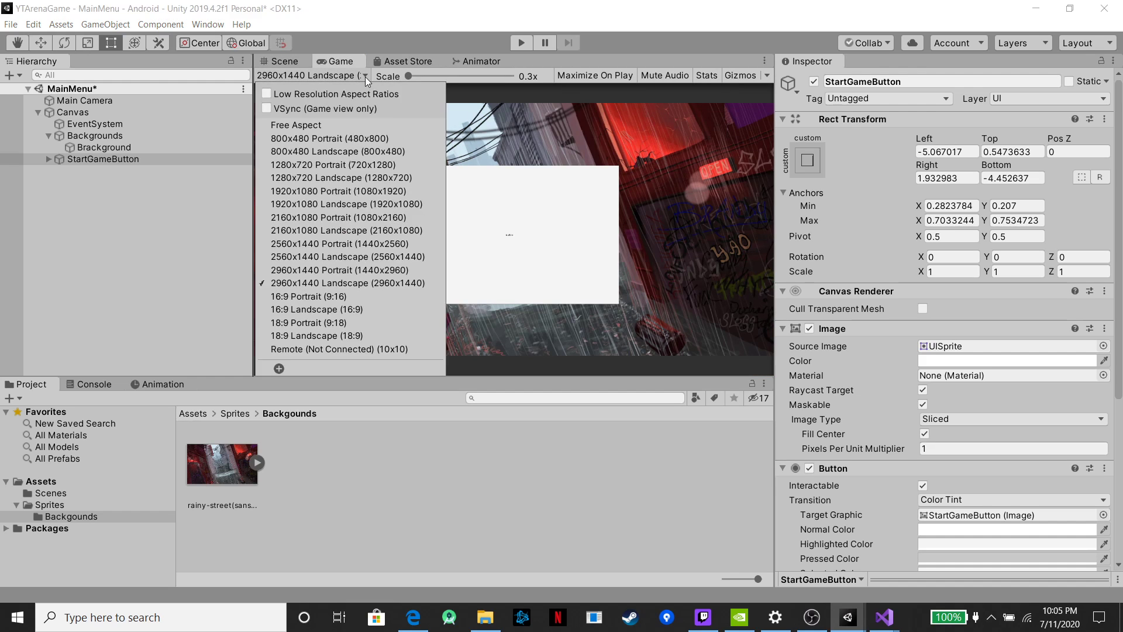
pyautogui.click(350, 259)
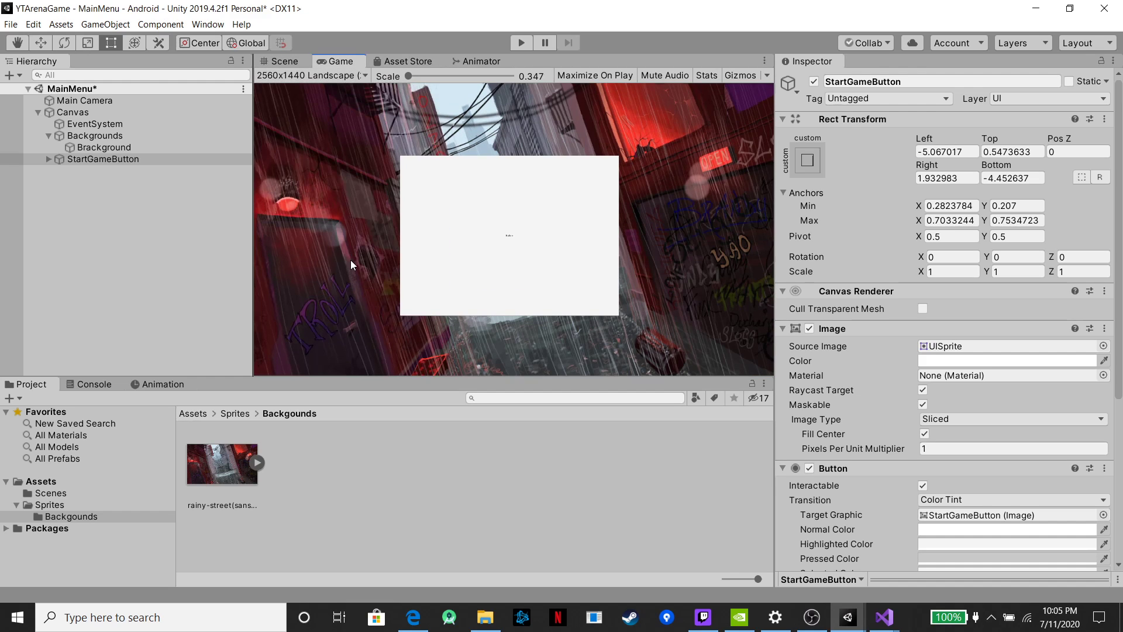
pyautogui.click(366, 75)
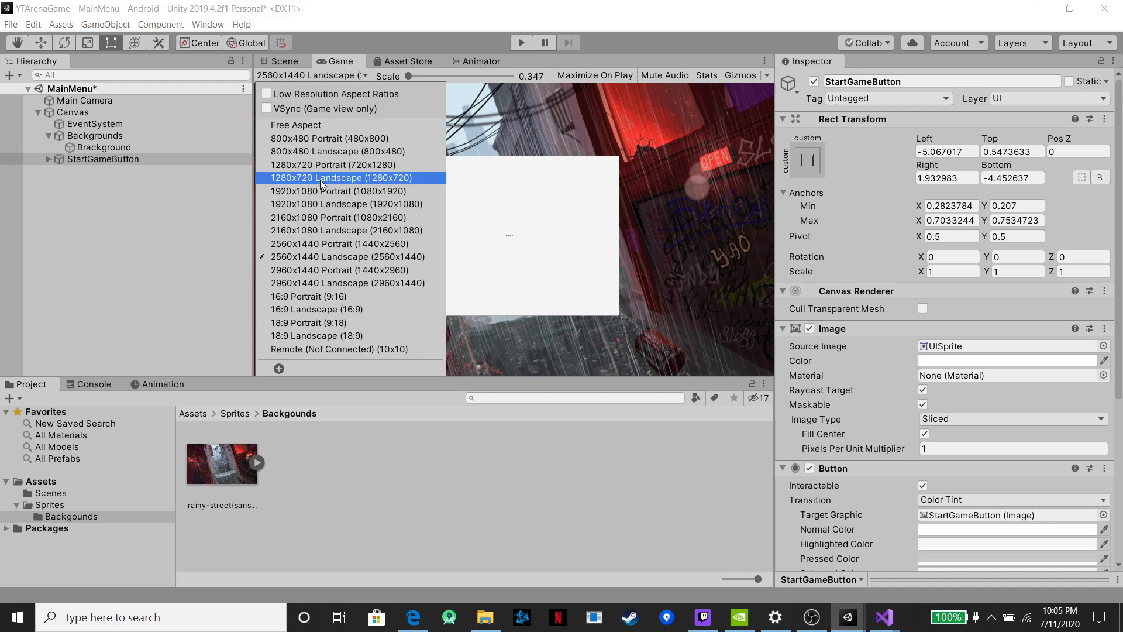
pyautogui.click(321, 232)
pyautogui.click(361, 75)
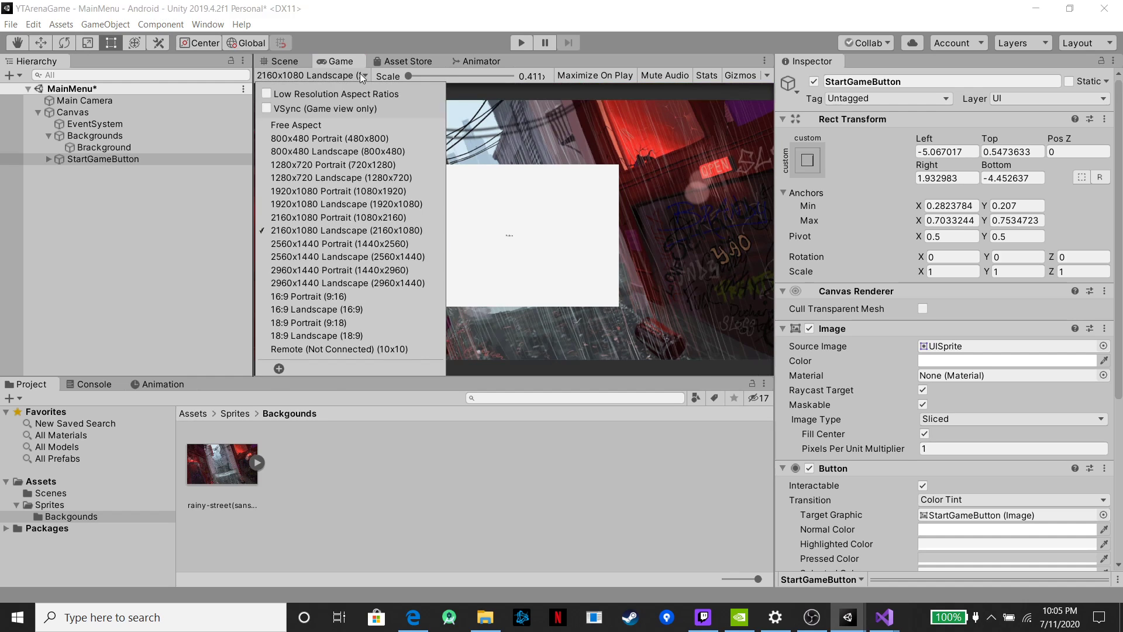
pyautogui.click(321, 192)
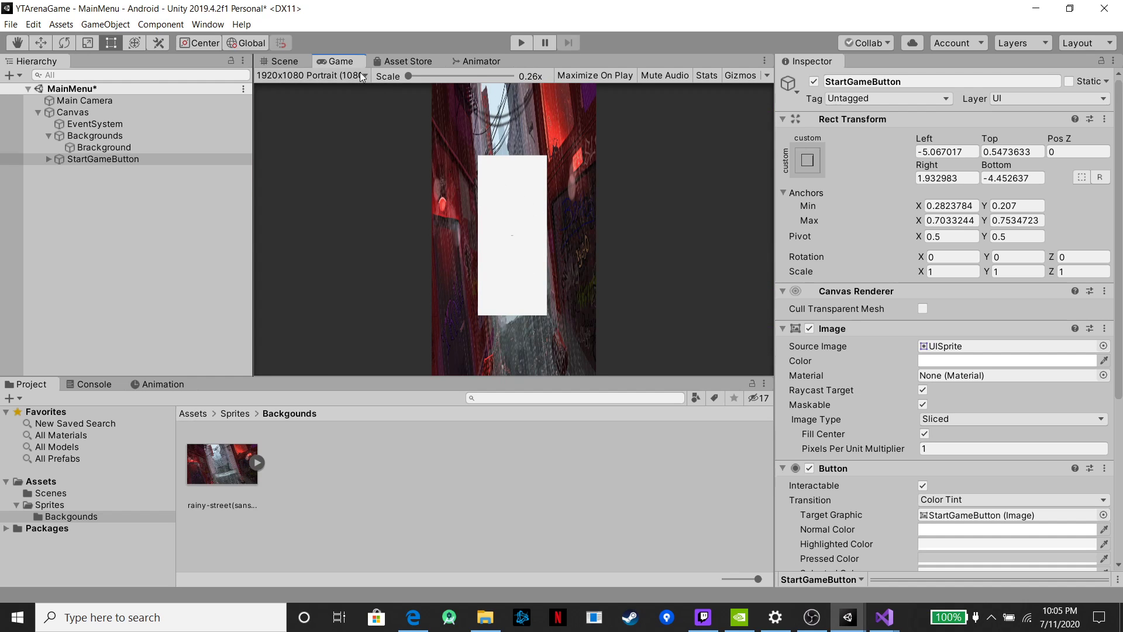
pyautogui.click(327, 75)
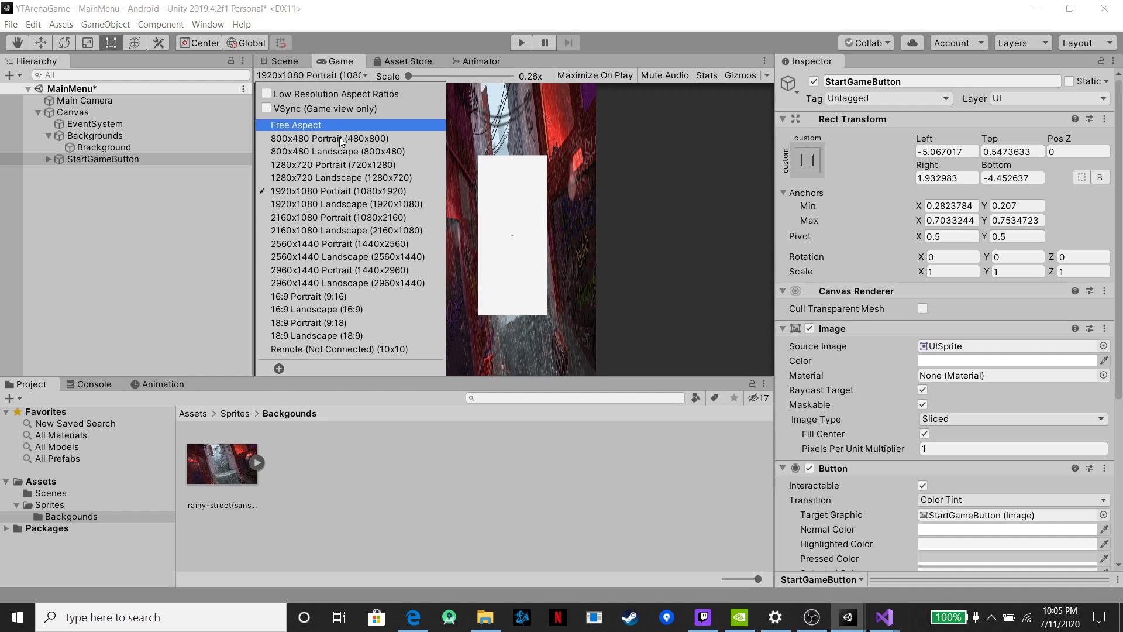
pyautogui.click(321, 282)
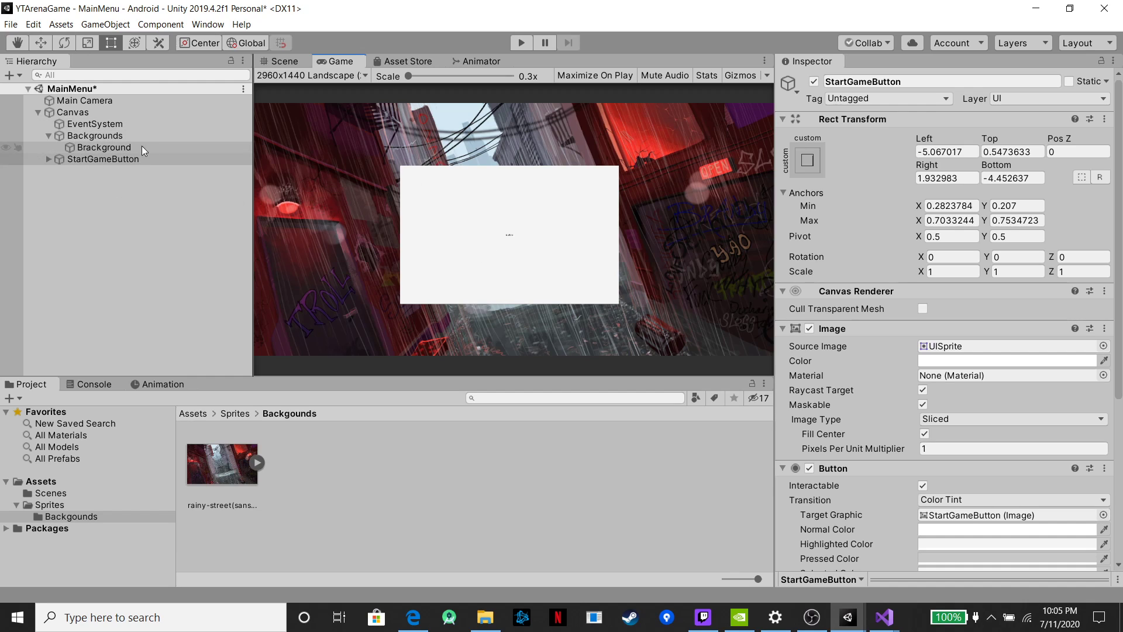
# In the Scene view, shrink StartGameButton inside its anchors to offsets of about Left 145, Top 151, Right 229 and Bottom 142
pyautogui.click(90, 156)
pyautogui.click(285, 60)
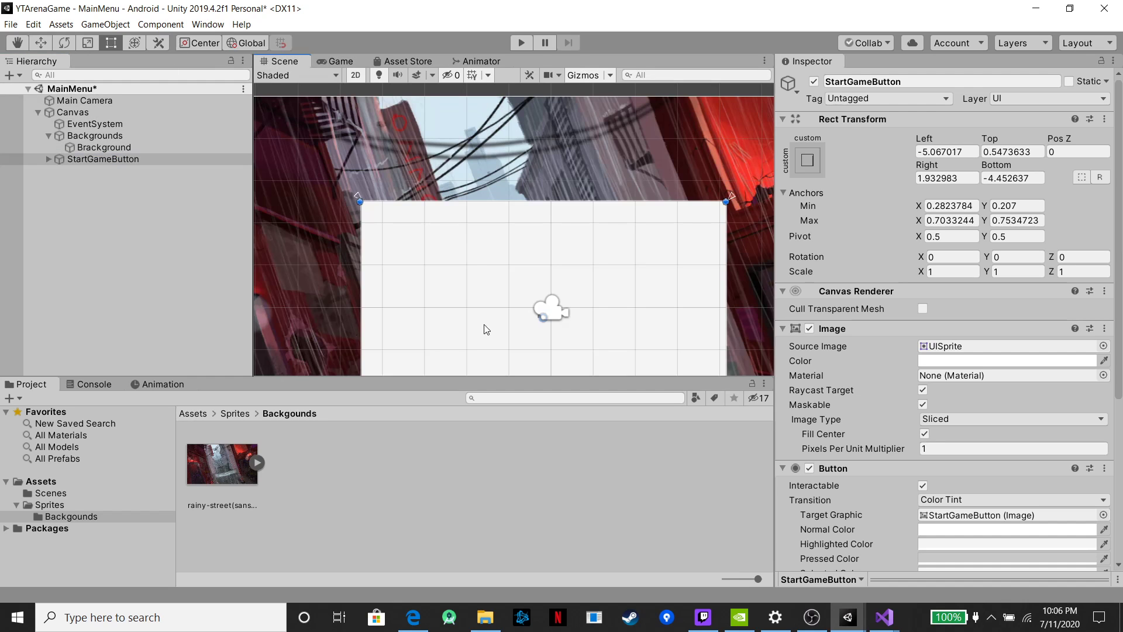
pyautogui.scroll(-3, 544, 304)
pyautogui.scroll(1, 538, 281)
pyautogui.moveTo(535, 259); pyautogui.dragTo(418, 165, button='middle')
pyautogui.moveTo(397, 148); pyautogui.dragTo(428, 179)
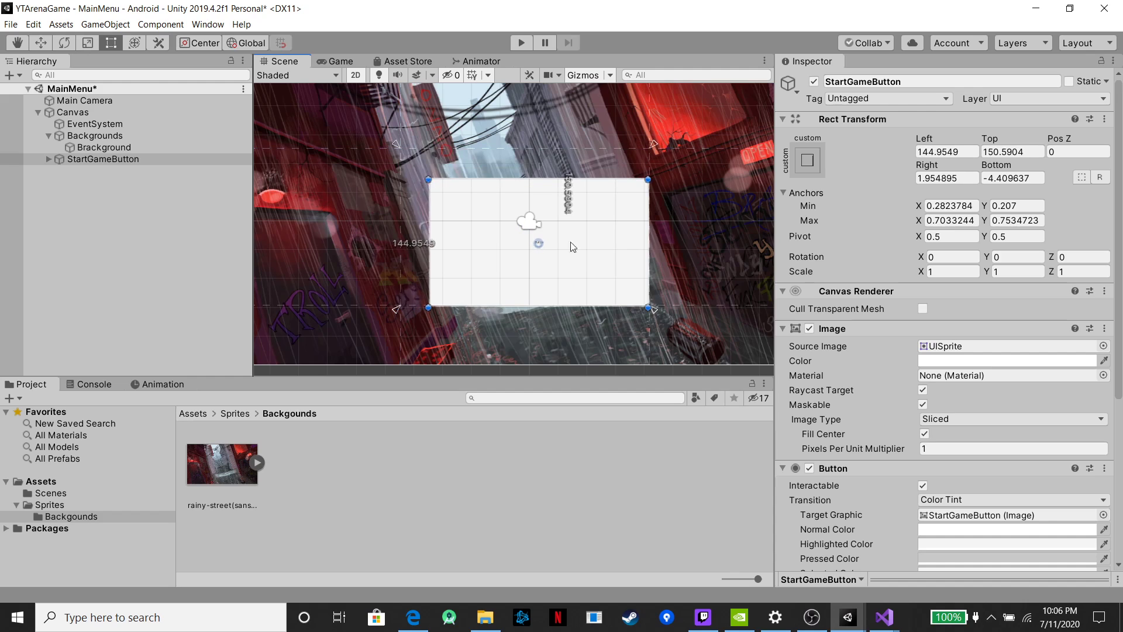
pyautogui.moveTo(648, 306); pyautogui.dragTo(603, 278)
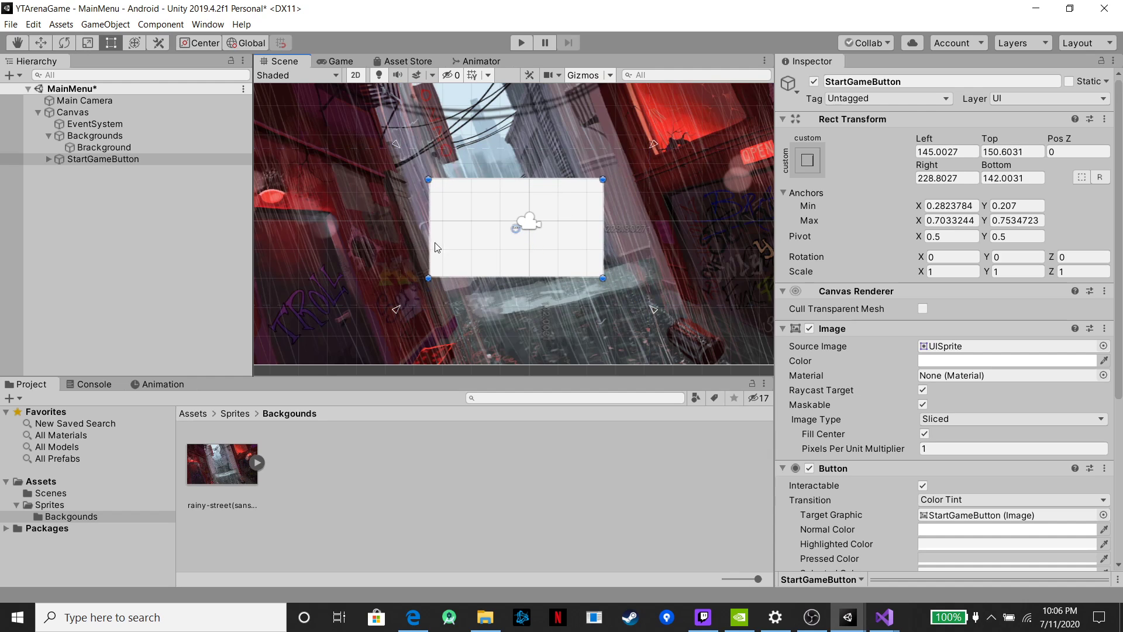
# Delete the text child of StartGameButton and select StartGameButton again
pyautogui.click(48, 158)
pyautogui.click(82, 171)
pyautogui.press('Delete')
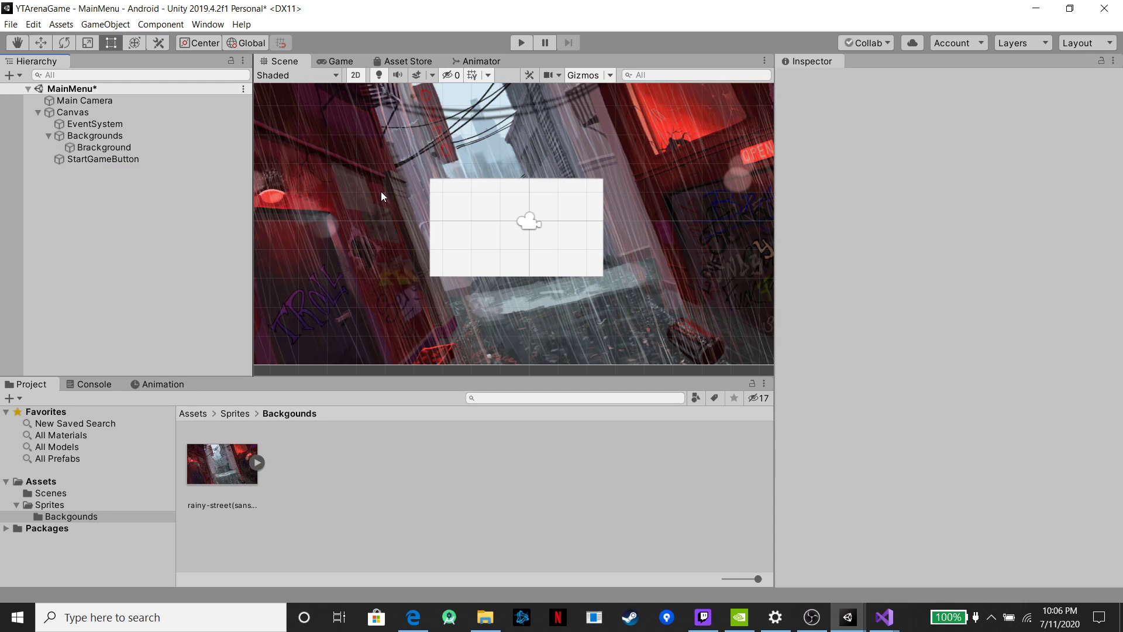
pyautogui.click(81, 158)
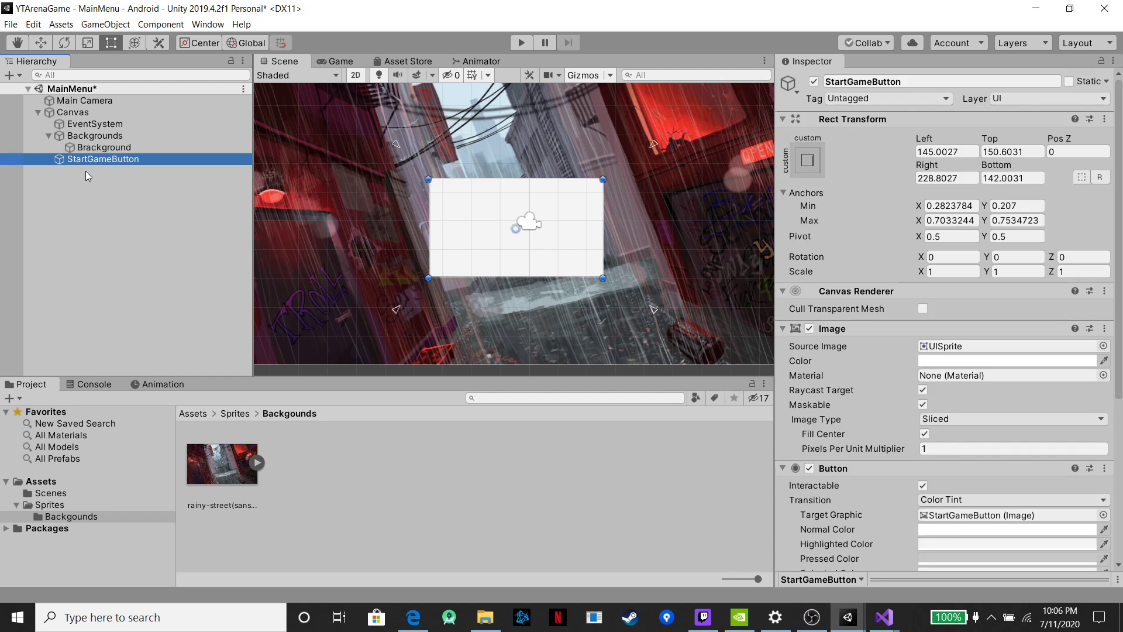
# Switch to File Explorer and look through the Downloads folder for a game kit with button artwork
pyautogui.click(86, 171)
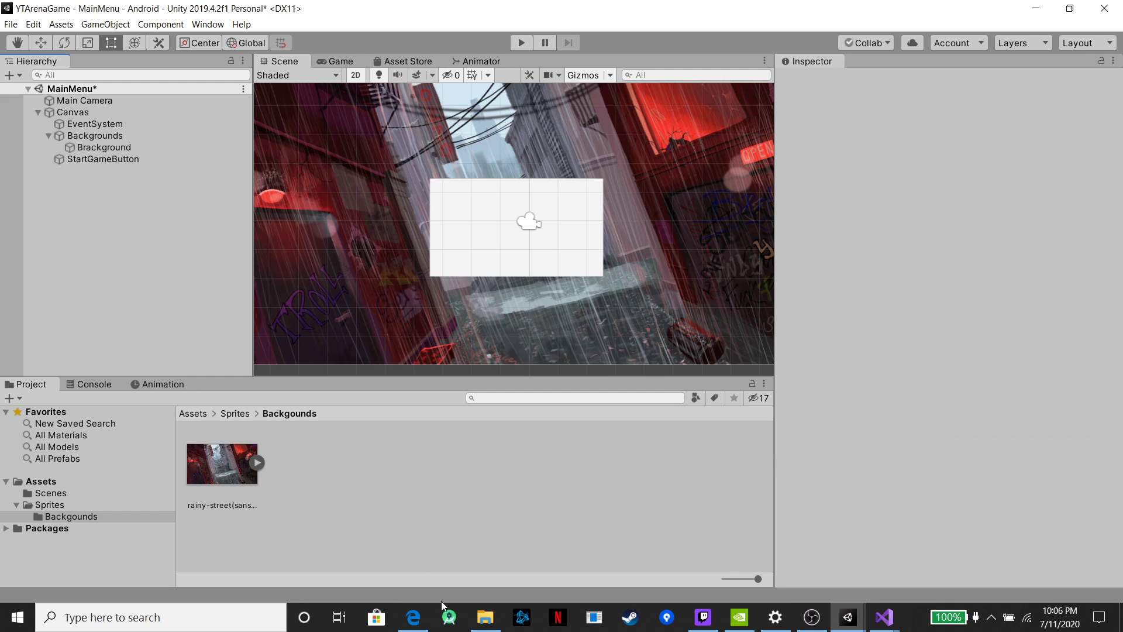
pyautogui.click(485, 617)
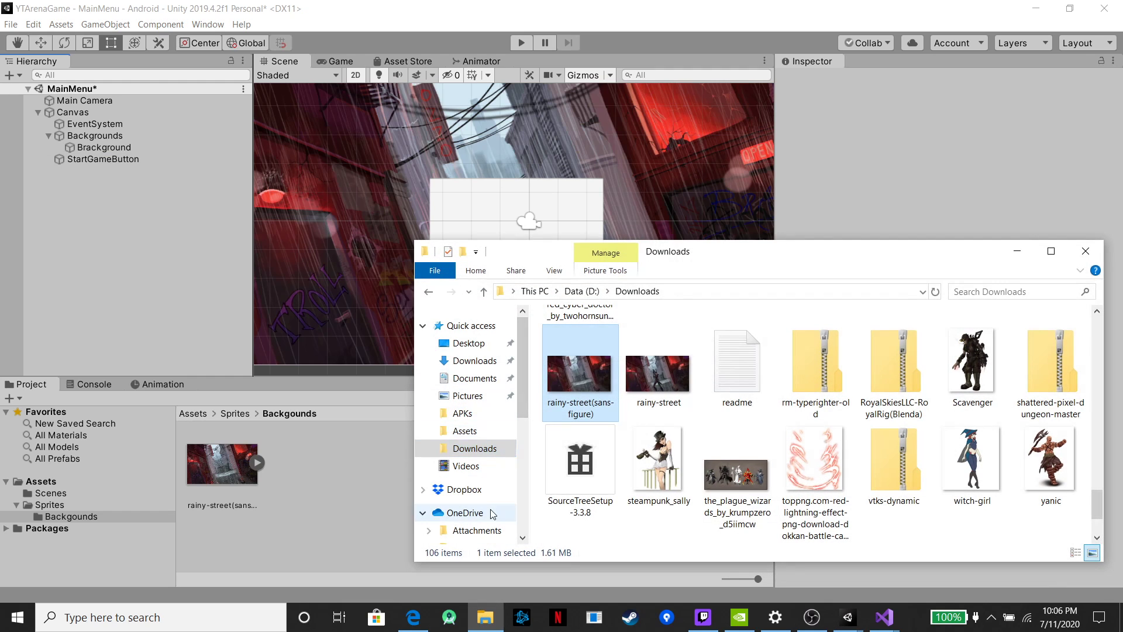
pyautogui.scroll(5, 631, 457)
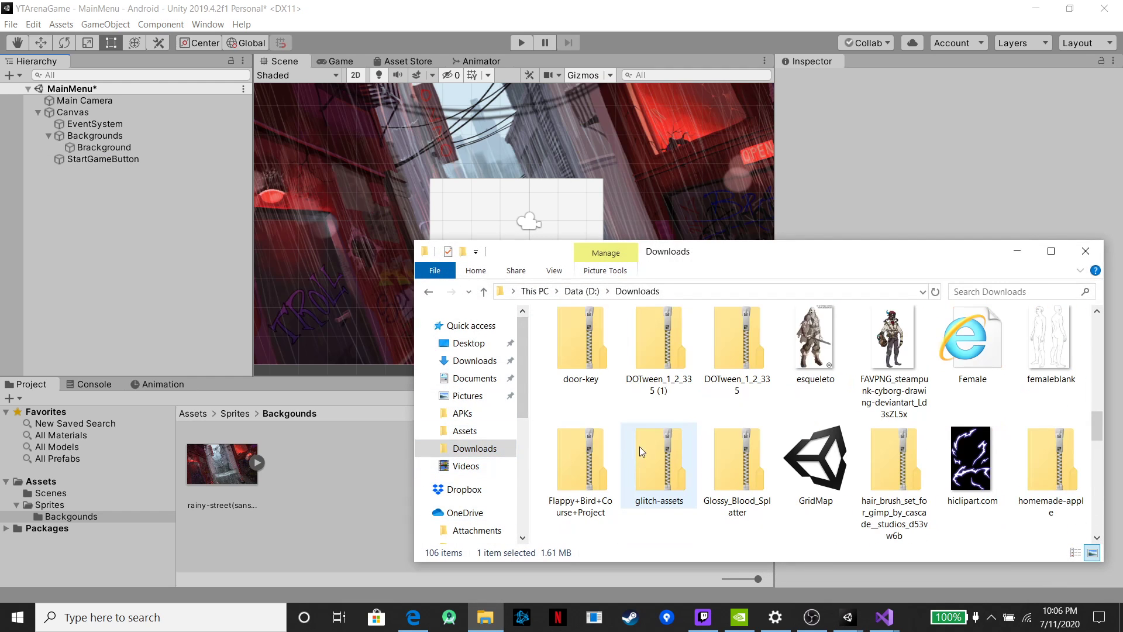
pyautogui.scroll(-10, 639, 446)
pyautogui.scroll(2, 738, 436)
pyautogui.scroll(-8, 738, 436)
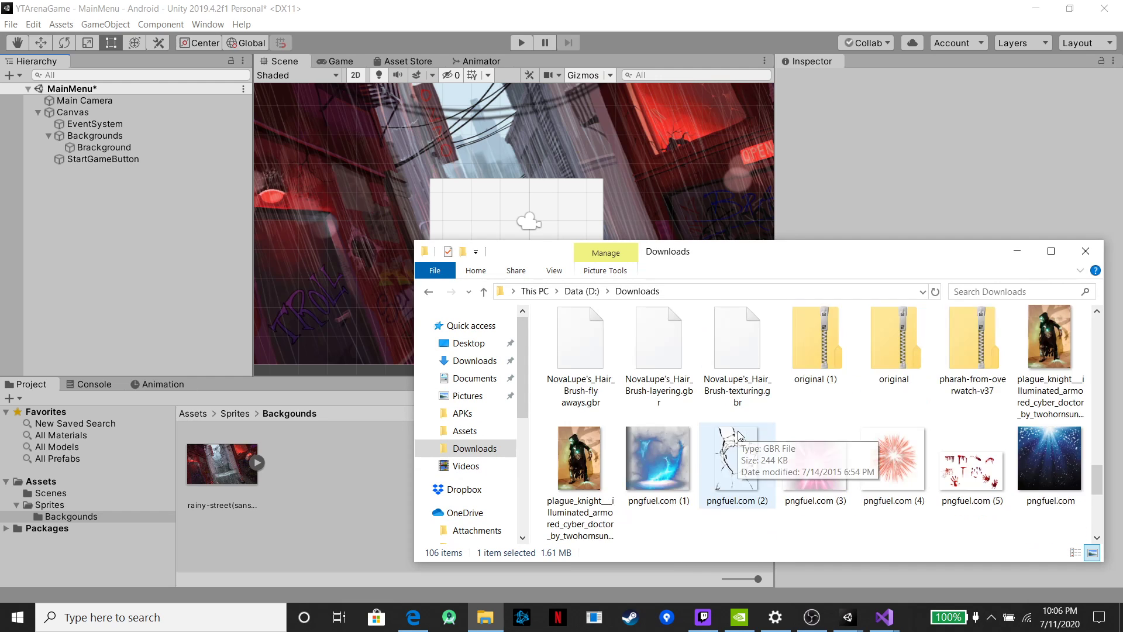
pyautogui.scroll(15, 703, 460)
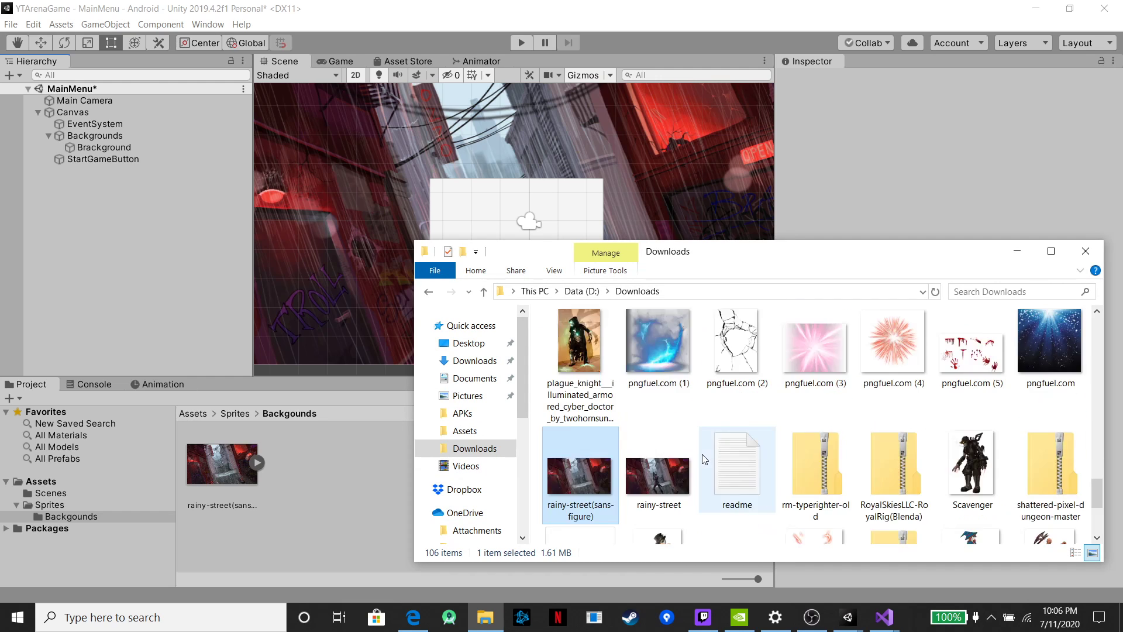
pyautogui.scroll(6, 647, 456)
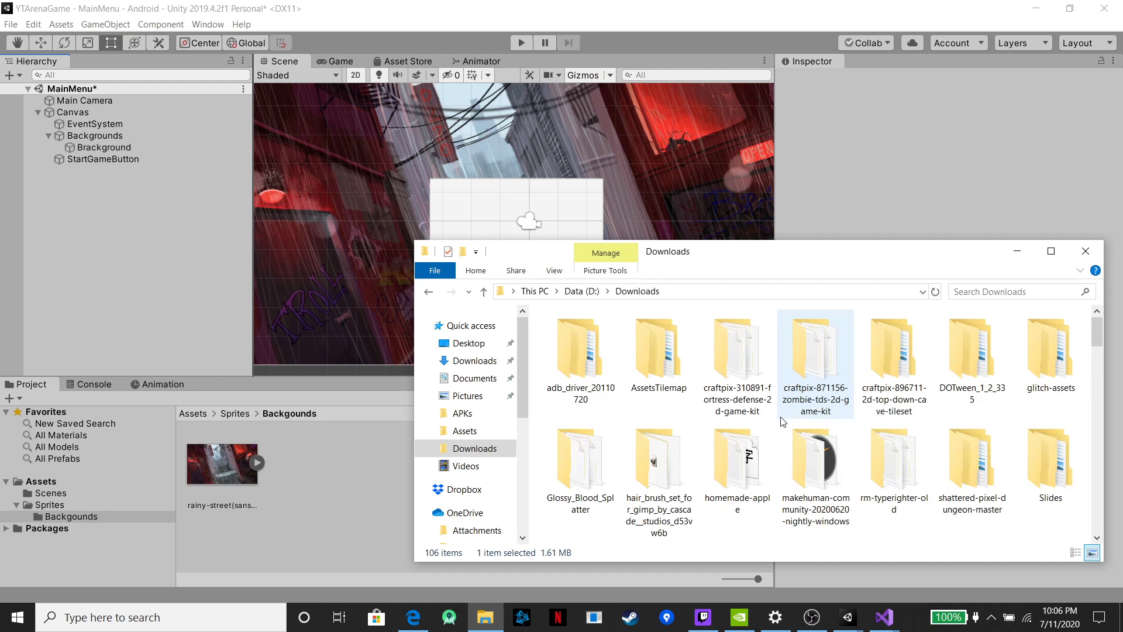
# Open the Screen01 folder under PNG and Landing_Screen in the craftpix-310891-fortress-defense-2d-game-kit folder
pyautogui.doubleClick(731, 358)
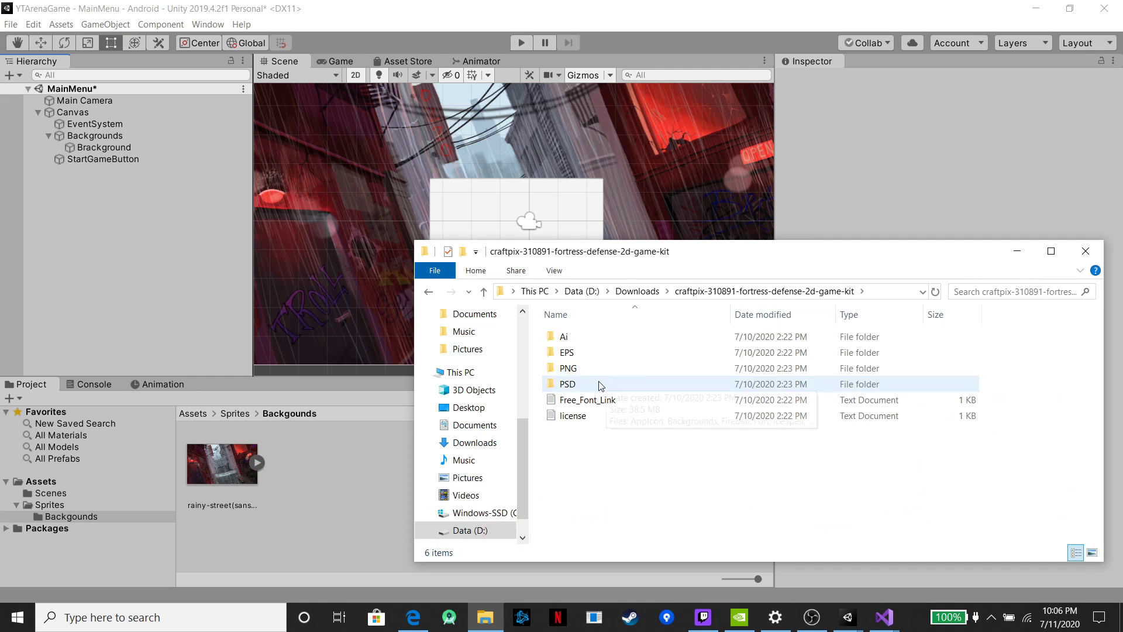
pyautogui.doubleClick(567, 369)
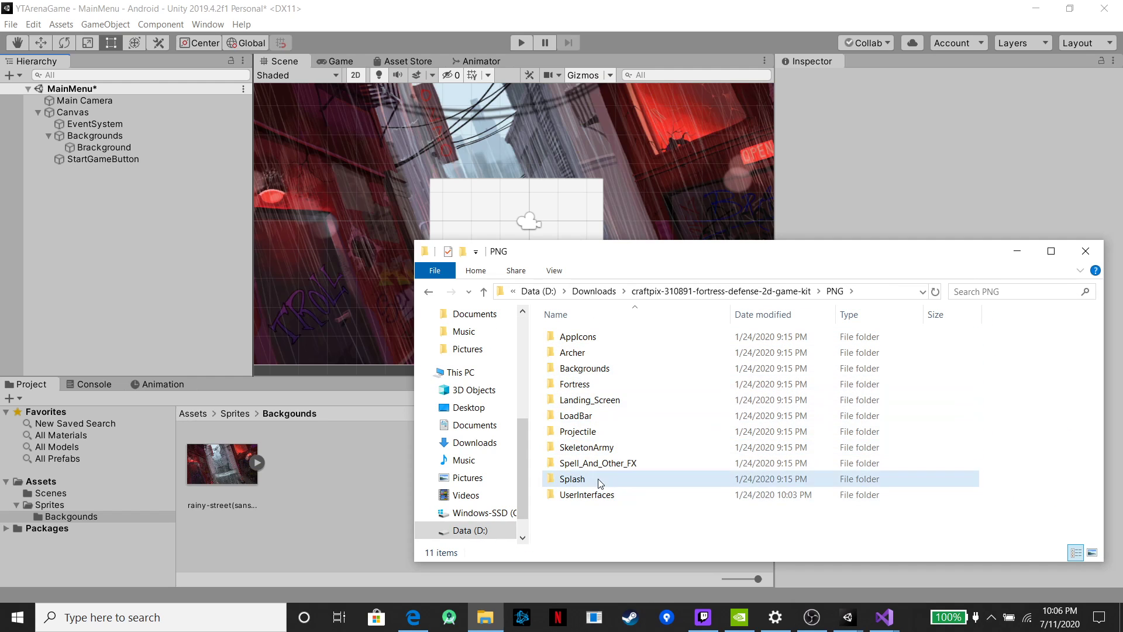
pyautogui.doubleClick(573, 478)
pyautogui.click(428, 291)
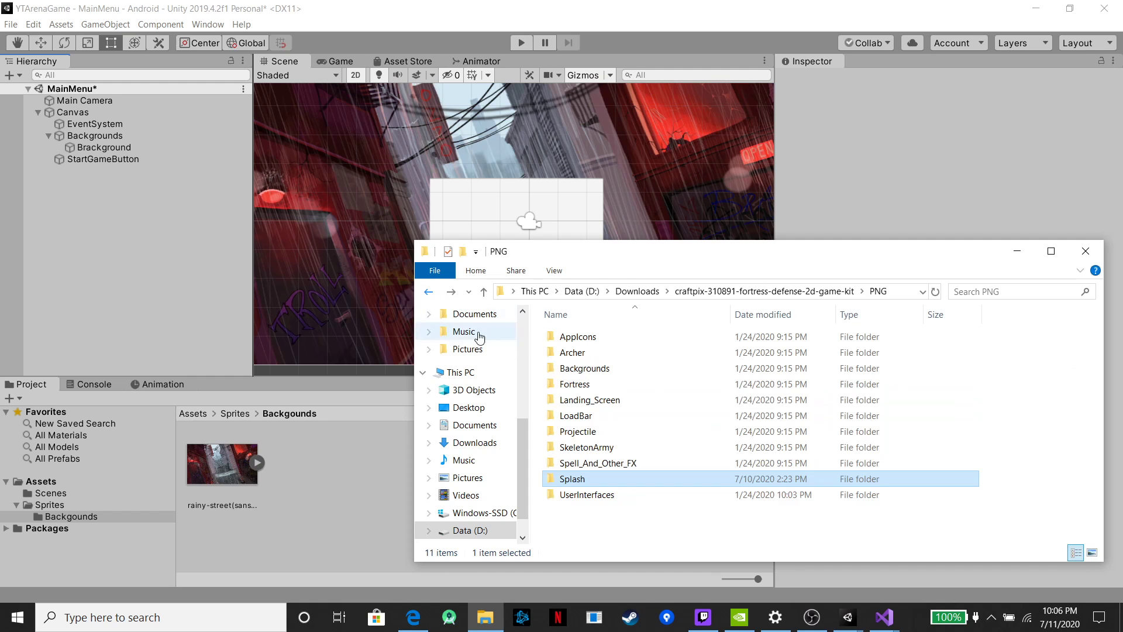
pyautogui.doubleClick(582, 400)
pyautogui.doubleClick(566, 336)
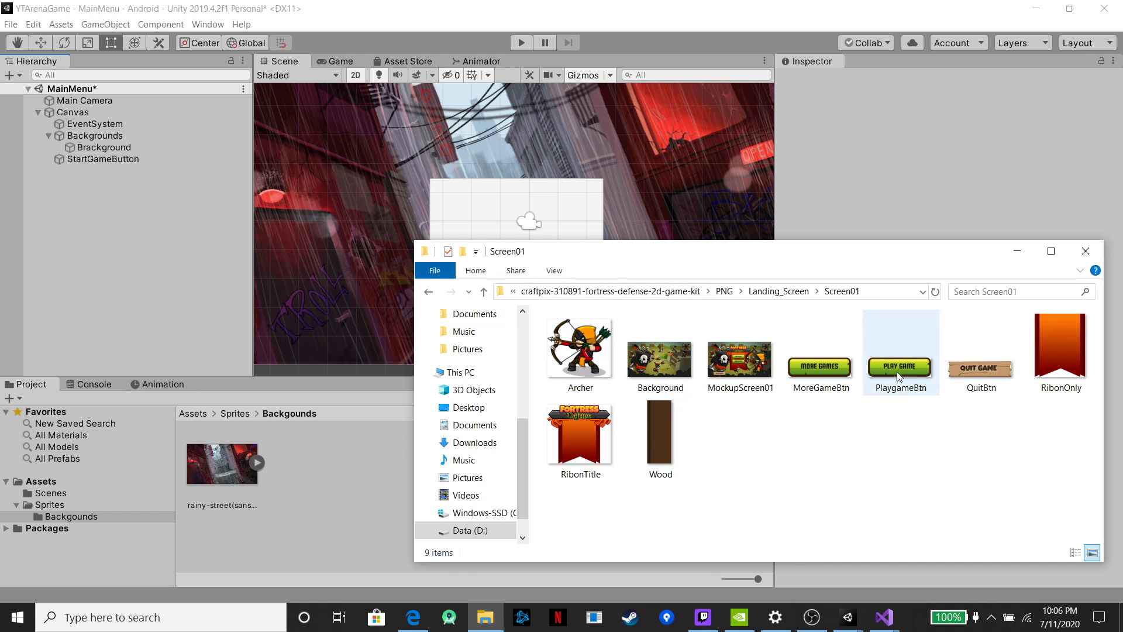
# Import the PlaygameBtn image from Screen01 into the Unity project's Sprites folder and minimize File Explorer
pyautogui.click(876, 388)
pyautogui.moveTo(856, 257); pyautogui.dragTo(811, 383)
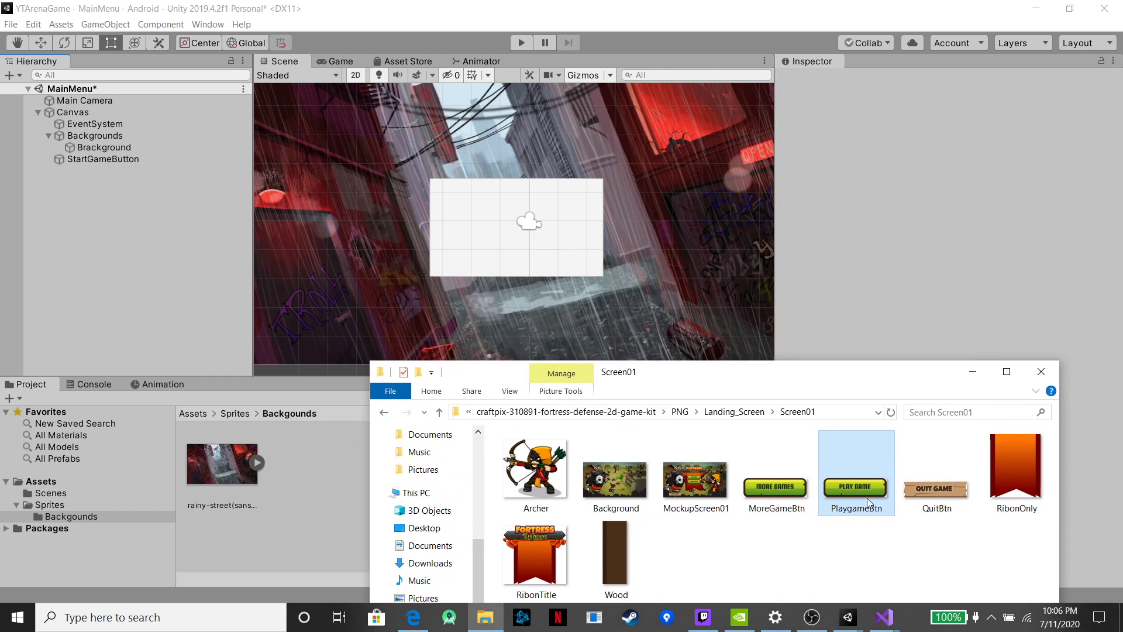
pyautogui.moveTo(856, 477); pyautogui.dragTo(356, 492)
pyautogui.moveTo(19, 493); pyautogui.dragTo(46, 509)
pyautogui.click(973, 371)
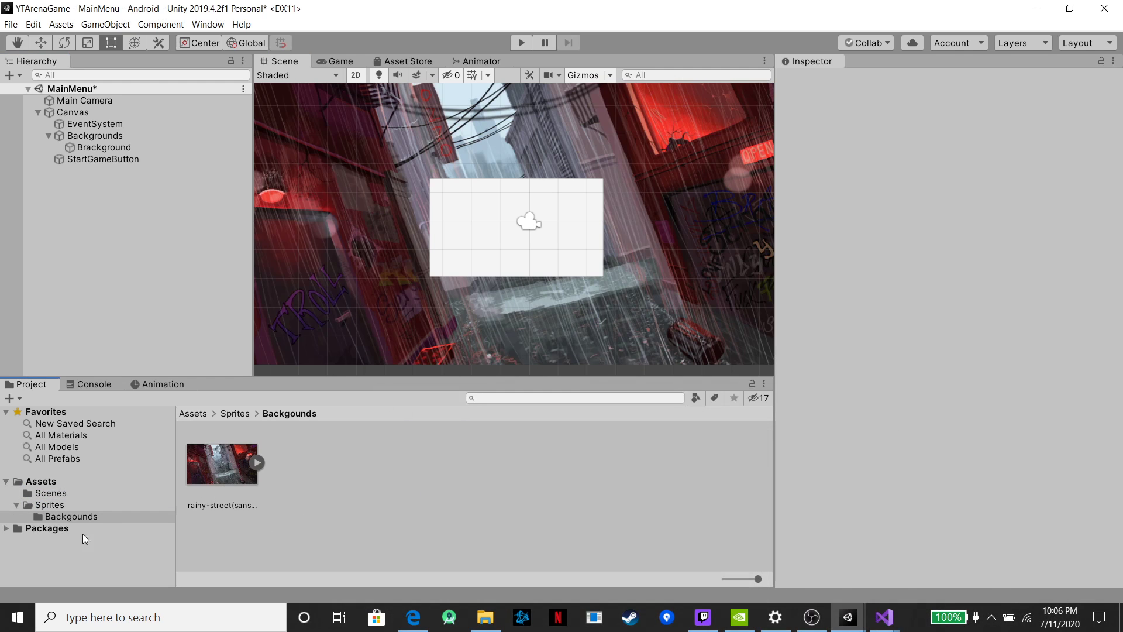
# Create a folder named UI inside Sprites, move PlaygameBtn into it and open the folder
pyautogui.click(48, 507)
pyautogui.rightClick(416, 487)
pyautogui.moveTo(572, 166)
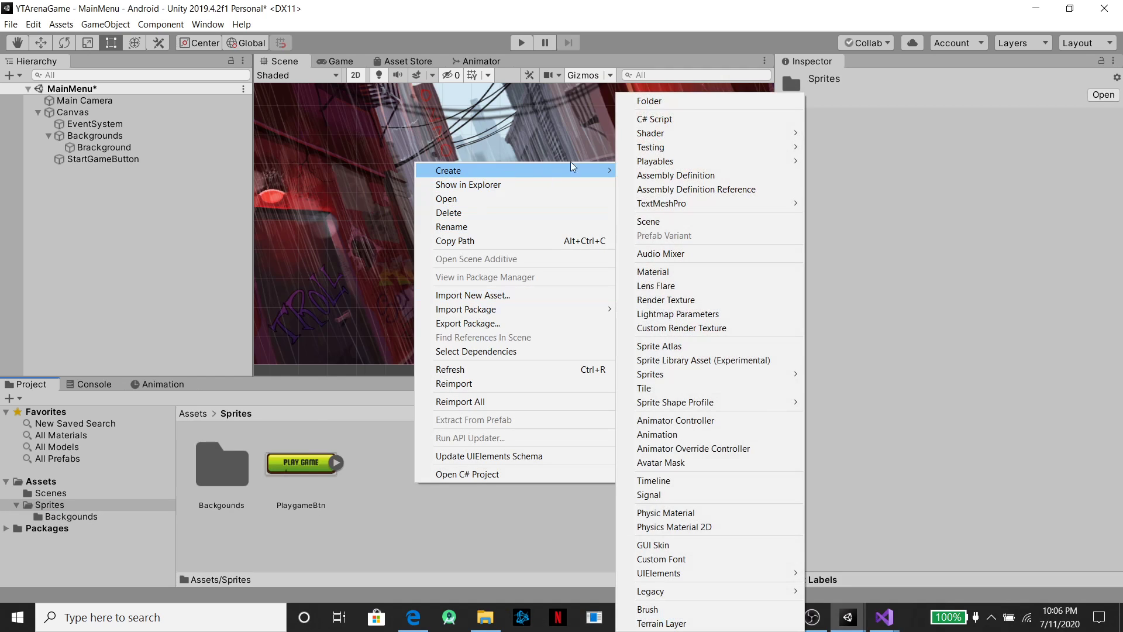
pyautogui.click(700, 102)
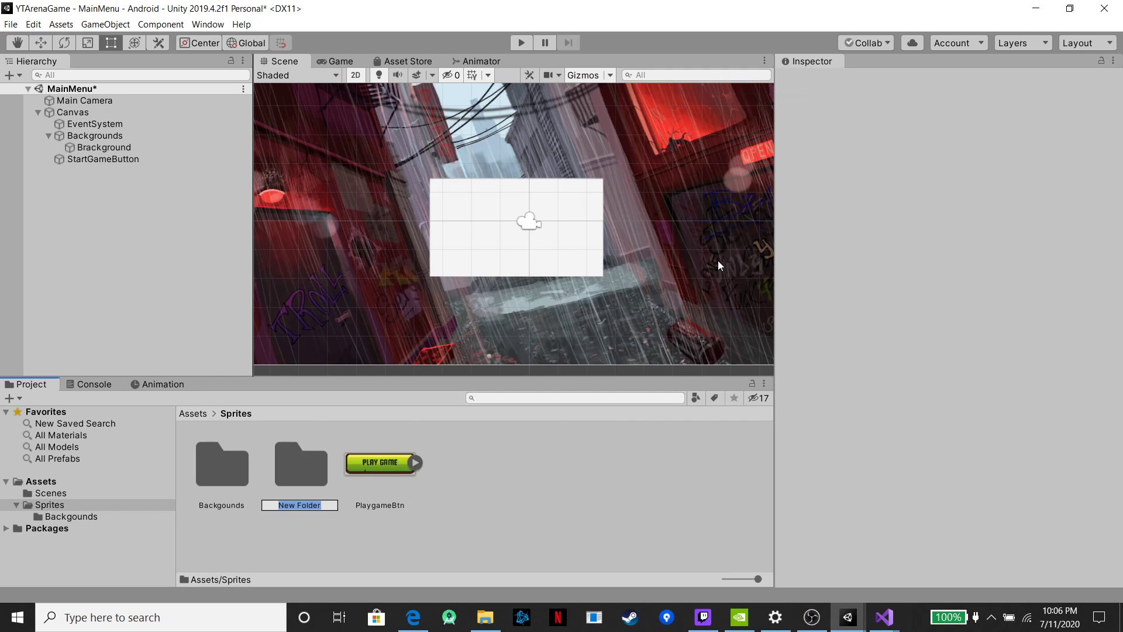
pyautogui.press('Return')
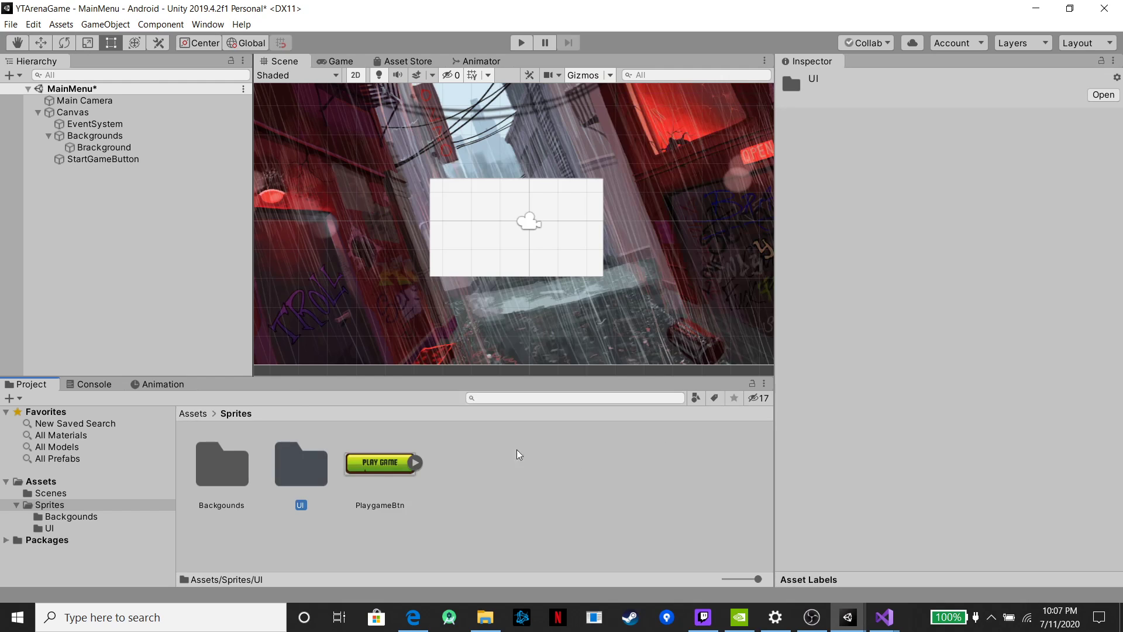
pyautogui.moveTo(353, 447); pyautogui.dragTo(301, 465)
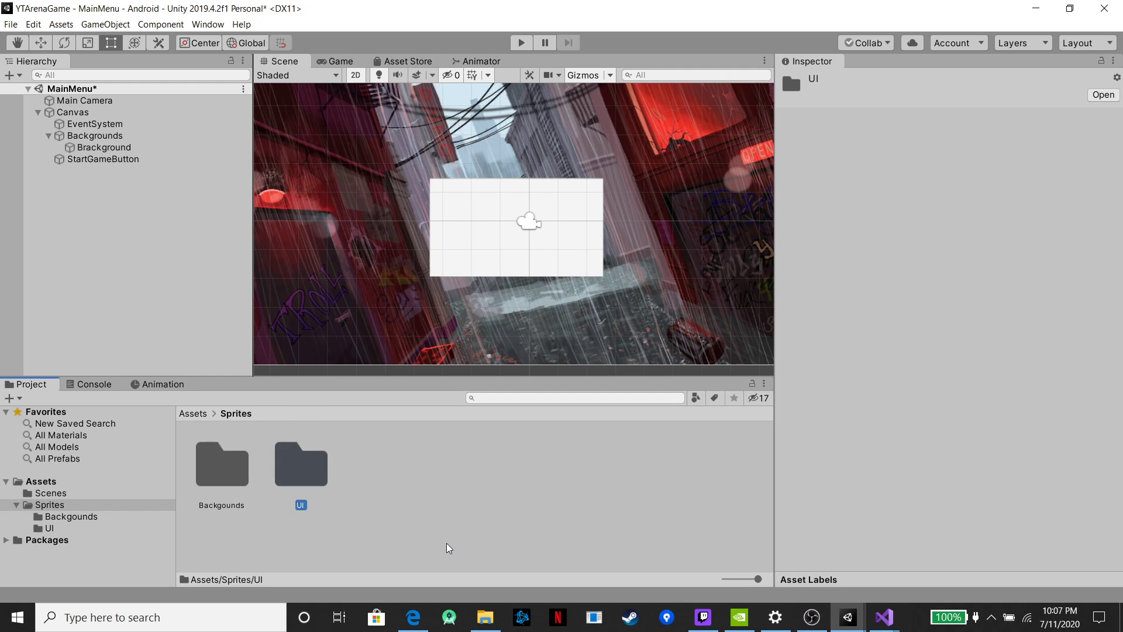
pyautogui.doubleClick(297, 468)
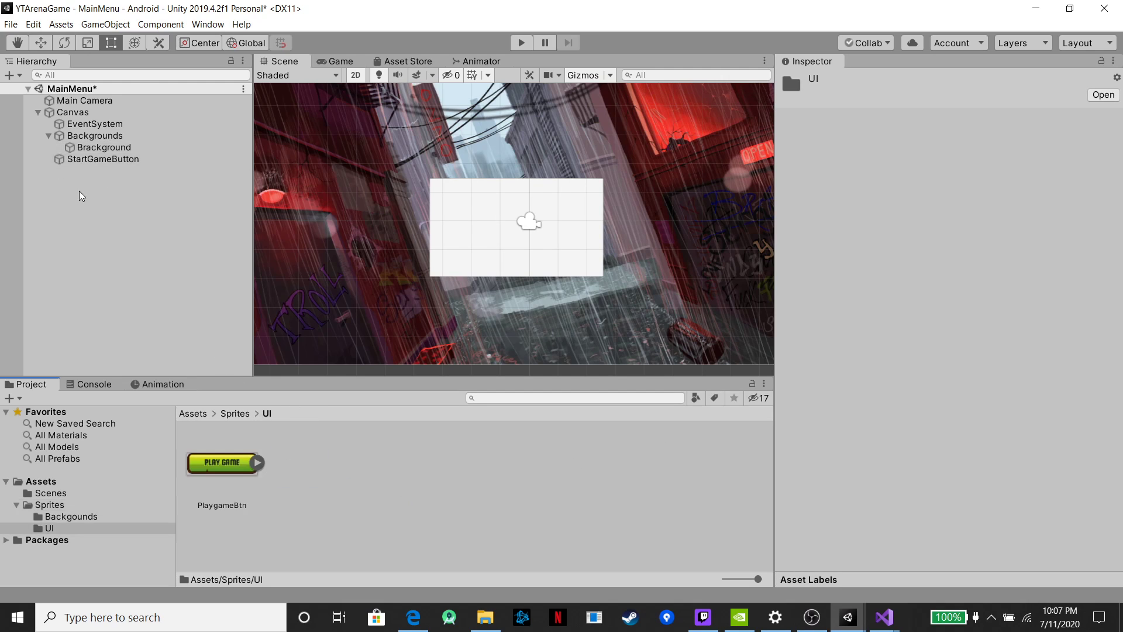
# Assign the PlaygameBtn sprite as the Source Image of StartGameButton
pyautogui.click(103, 158)
pyautogui.moveTo(225, 459); pyautogui.dragTo(994, 346)
pyautogui.scroll(3, 538, 226)
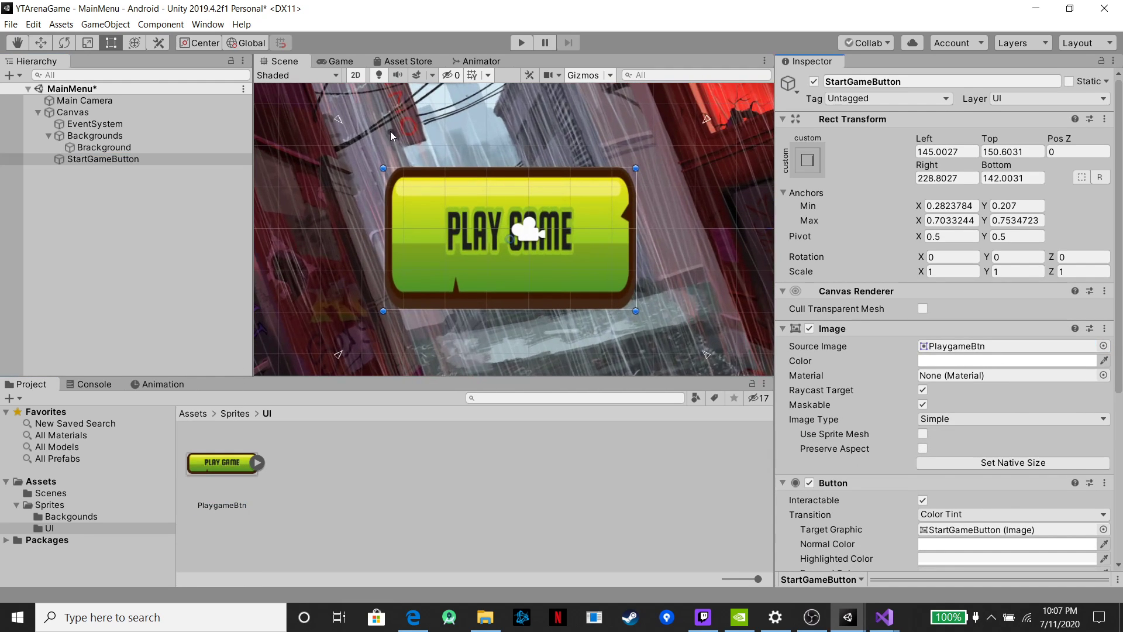
pyautogui.moveTo(336, 117); pyautogui.dragTo(357, 139)
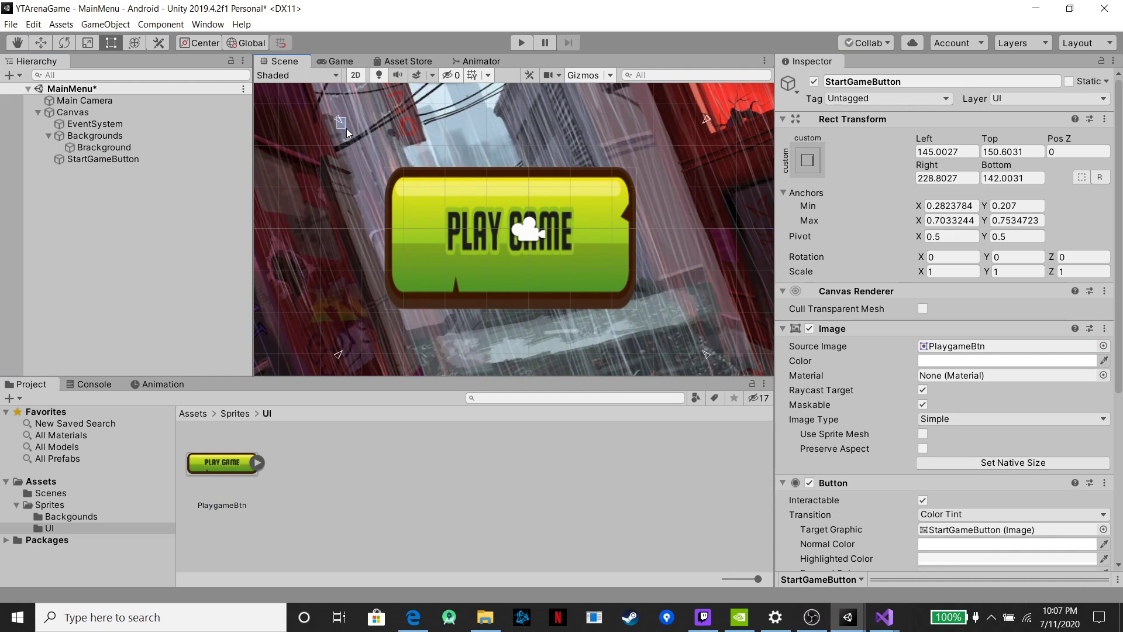
pyautogui.click(408, 206)
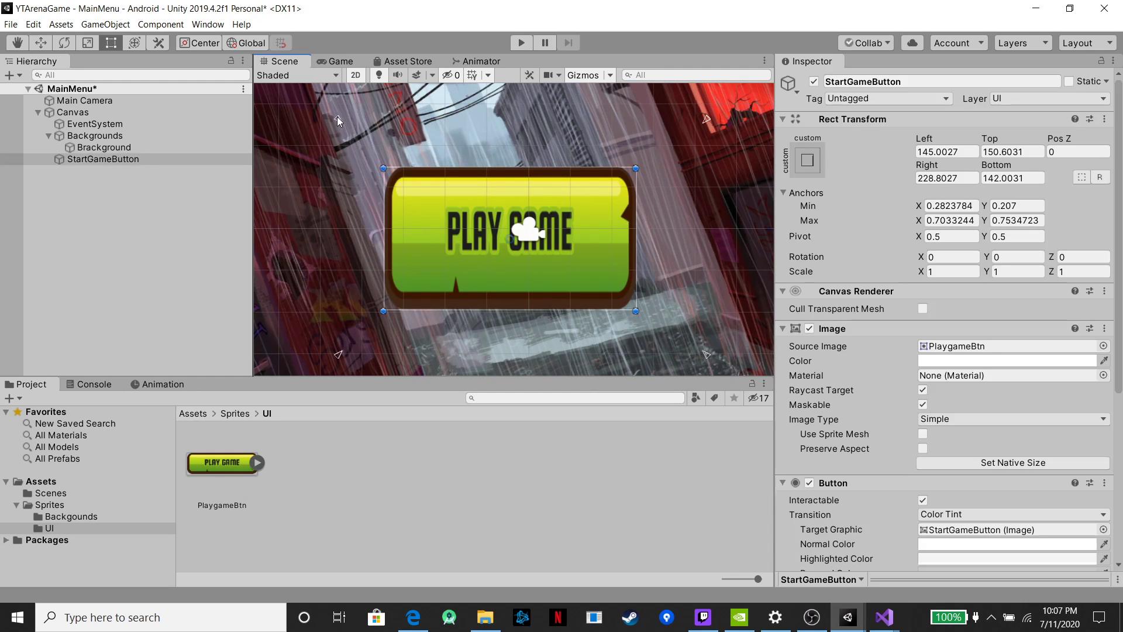
pyautogui.moveTo(337, 117)
pyautogui.mouseDown()
pyautogui.moveTo(354, 132)
pyautogui.moveTo(338, 118)
pyautogui.mouseUp()
pyautogui.scroll(-6, 419, 139)
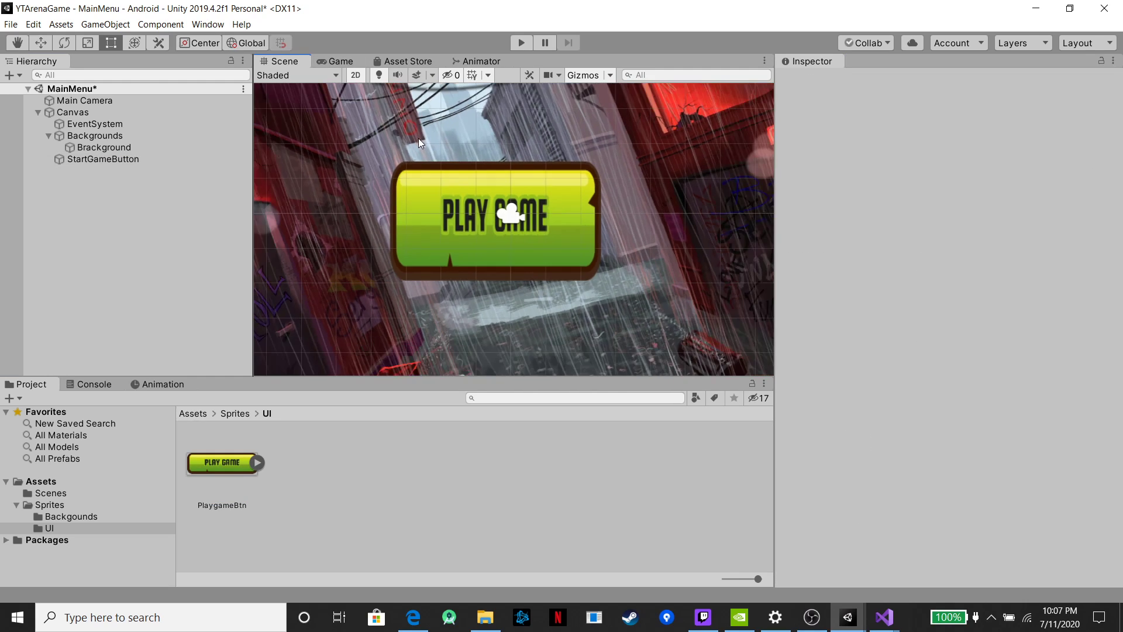
# In the Scene view, spread StartGameButton's anchors to the corners of the Canvas, Min 0, 0 and Max 1, 1
pyautogui.click(450, 218)
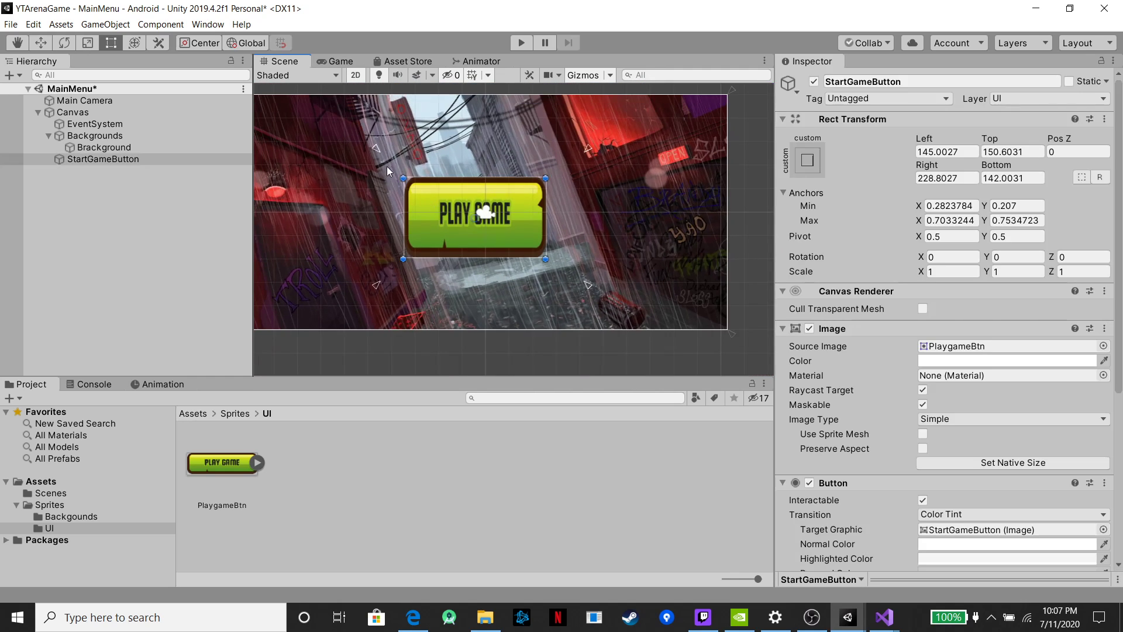
pyautogui.moveTo(389, 221); pyautogui.dragTo(520, 294, button='middle')
pyautogui.moveTo(506, 219); pyautogui.dragTo(354, 139)
pyautogui.moveTo(358, 357); pyautogui.dragTo(345, 232, button='middle')
pyautogui.moveTo(345, 233); pyautogui.dragTo(345, 291)
pyautogui.moveTo(724, 280); pyautogui.dragTo(358, 271, button='middle')
pyautogui.moveTo(346, 273); pyautogui.dragTo(493, 269)
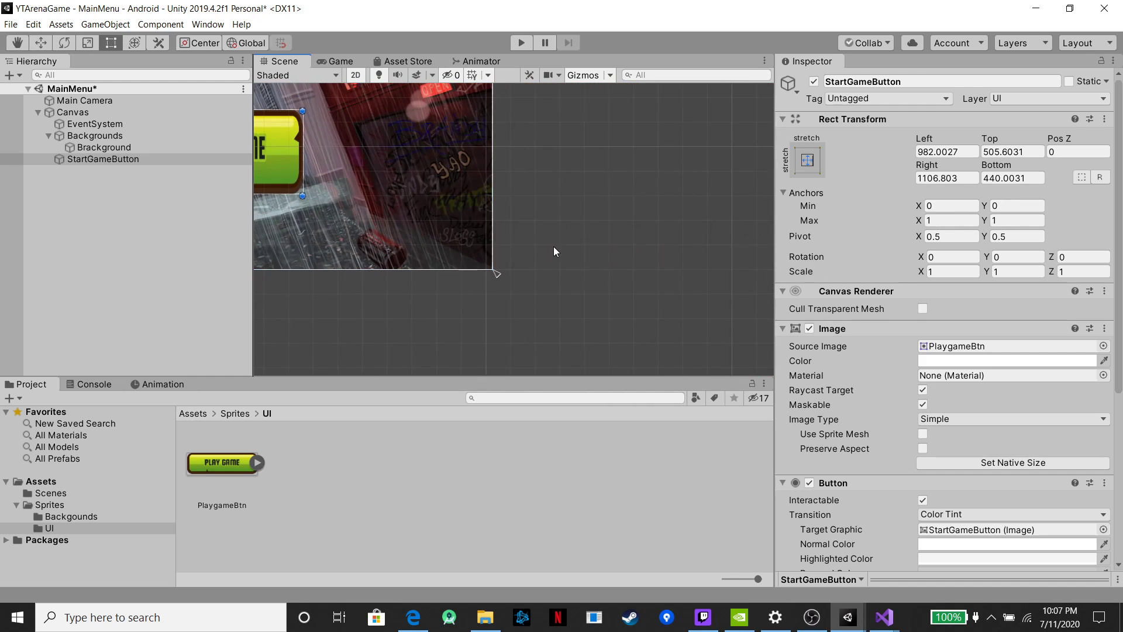
pyautogui.moveTo(553, 247); pyautogui.dragTo(606, 361, button='middle')
pyautogui.moveTo(398, 239); pyautogui.dragTo(556, 203, button='middle')
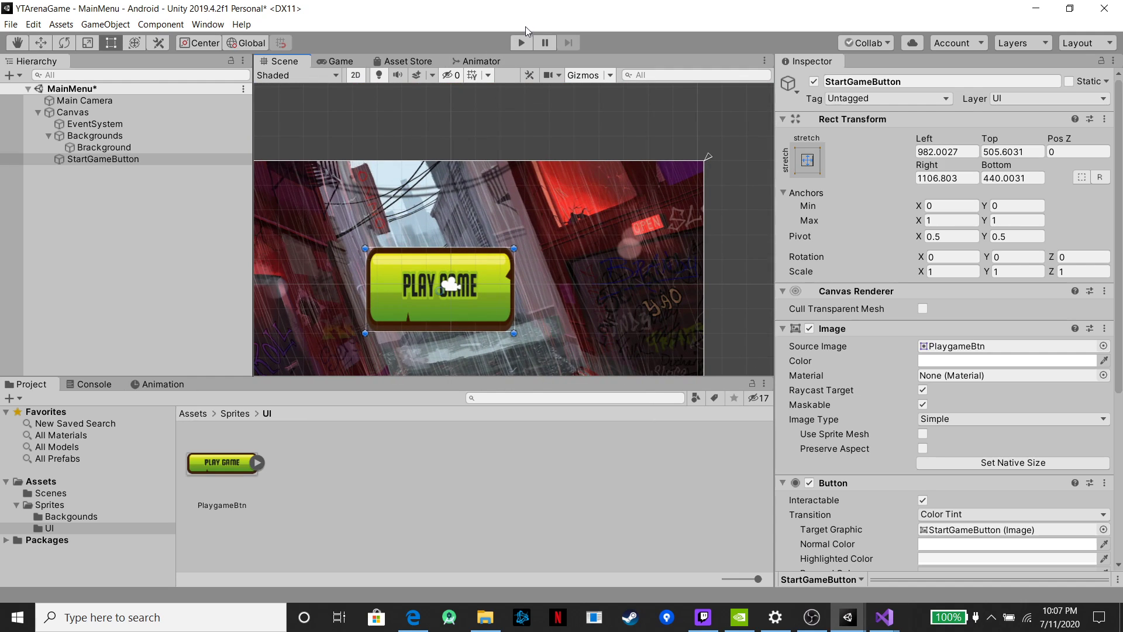
# Run the scene to test the Play Game button, examine its Color Tint transition settings, and stop the run
pyautogui.click(522, 43)
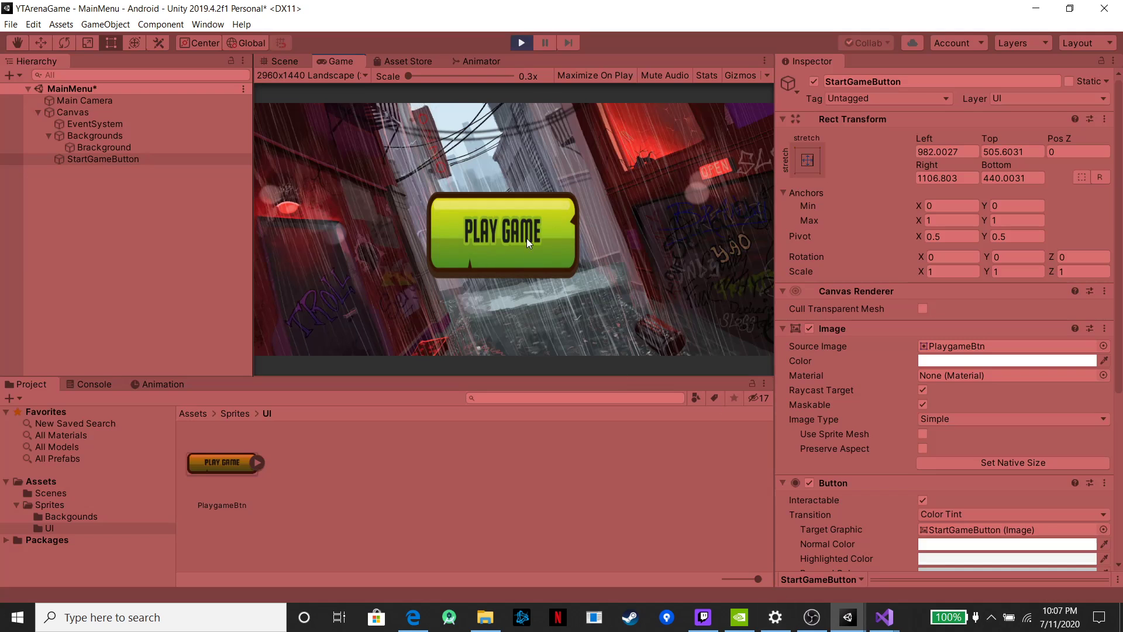
pyautogui.click(500, 231)
pyautogui.scroll(-6, 959, 484)
pyautogui.scroll(6, 950, 473)
pyautogui.scroll(-6, 939, 462)
pyautogui.scroll(3, 904, 420)
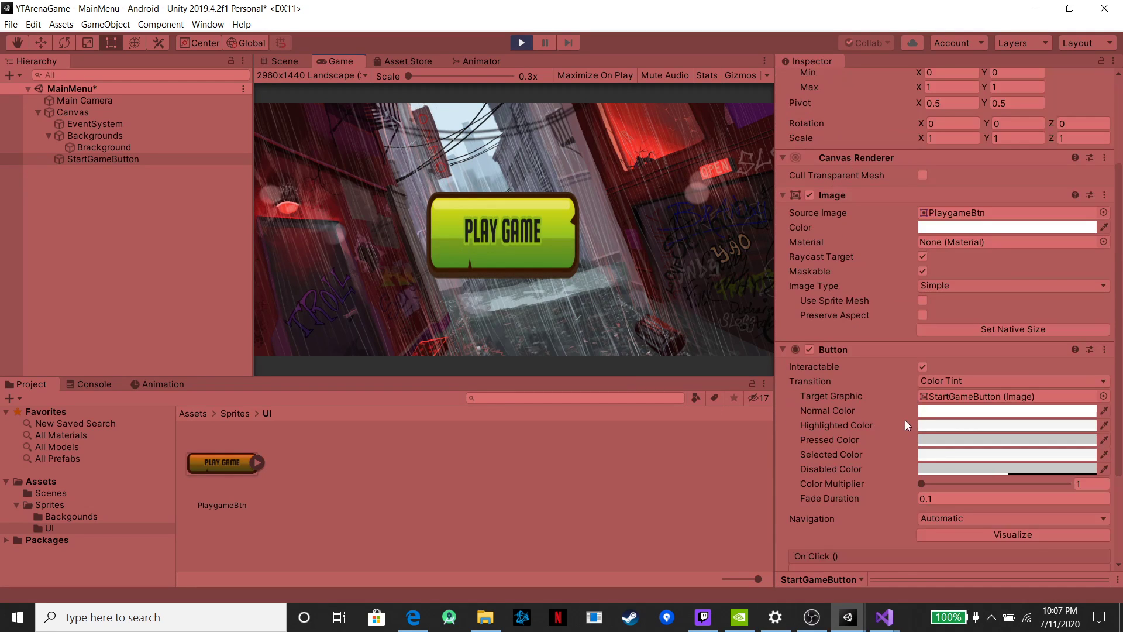
pyautogui.click(522, 223)
pyautogui.click(473, 240)
pyautogui.click(521, 43)
# Set StartGameButton's Pressed Color to pure red, FF0000
pyautogui.moveTo(770, 355); pyautogui.dragTo(742, 272, button='middle')
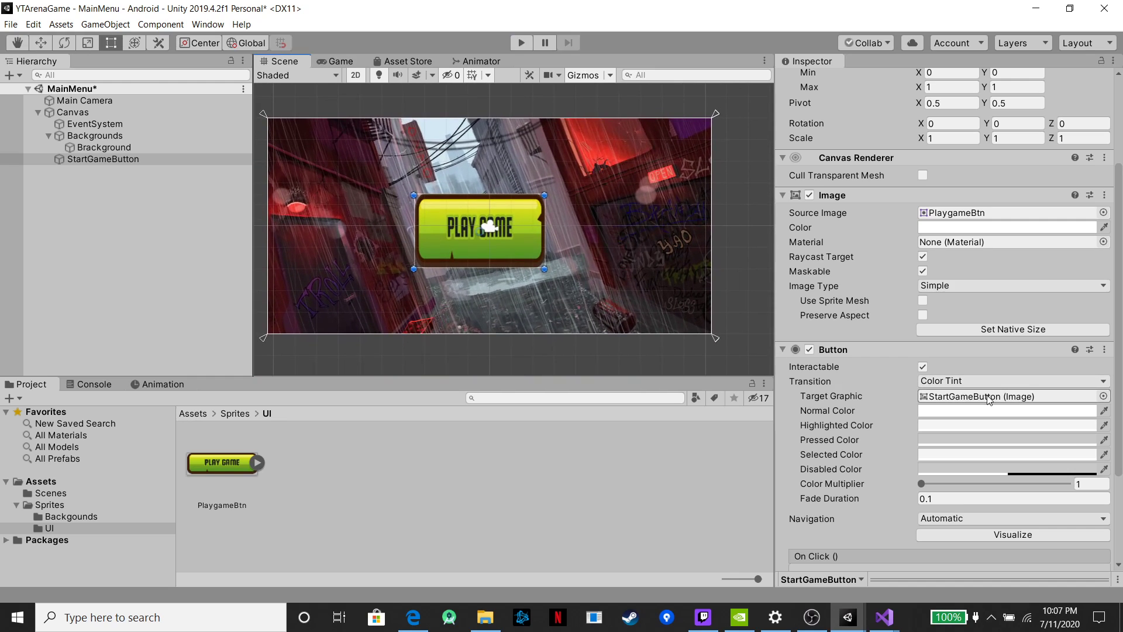
pyautogui.click(964, 439)
pyautogui.moveTo(162, 331); pyautogui.dragTo(184, 322)
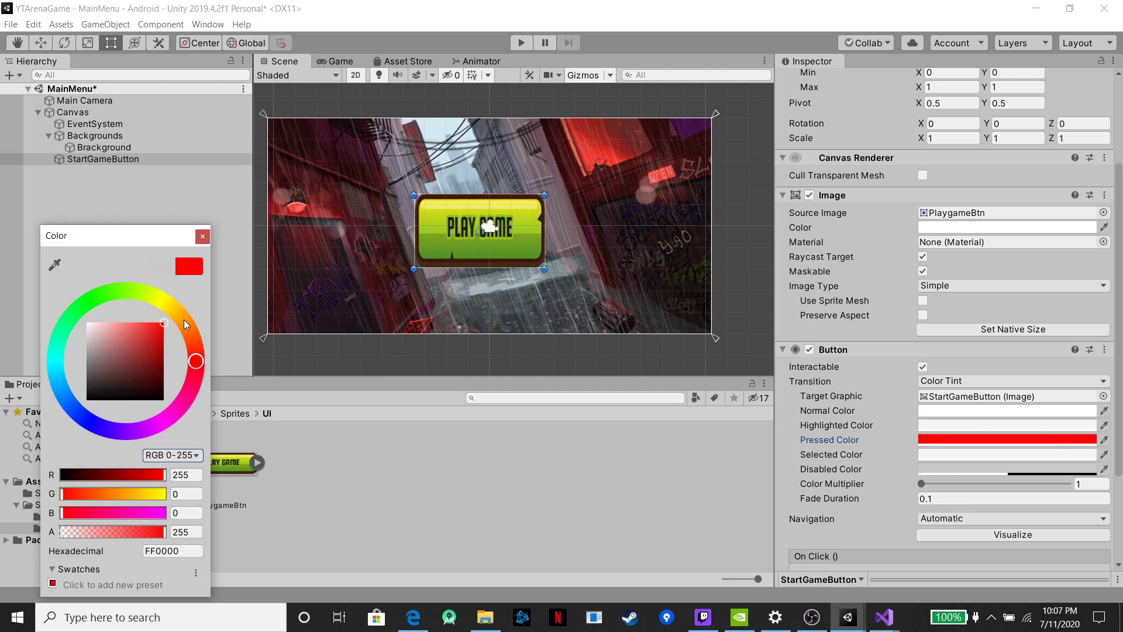
pyautogui.click(520, 45)
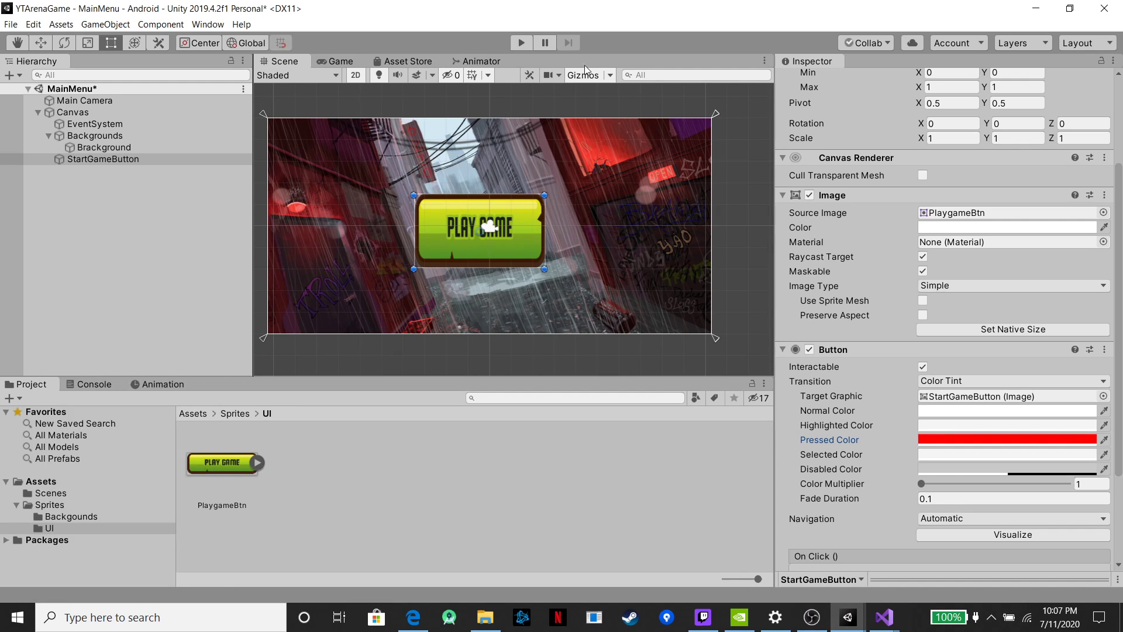
# Run the scene, test the Play Game button's pressed tint several times, and exit play mode
pyautogui.click(521, 42)
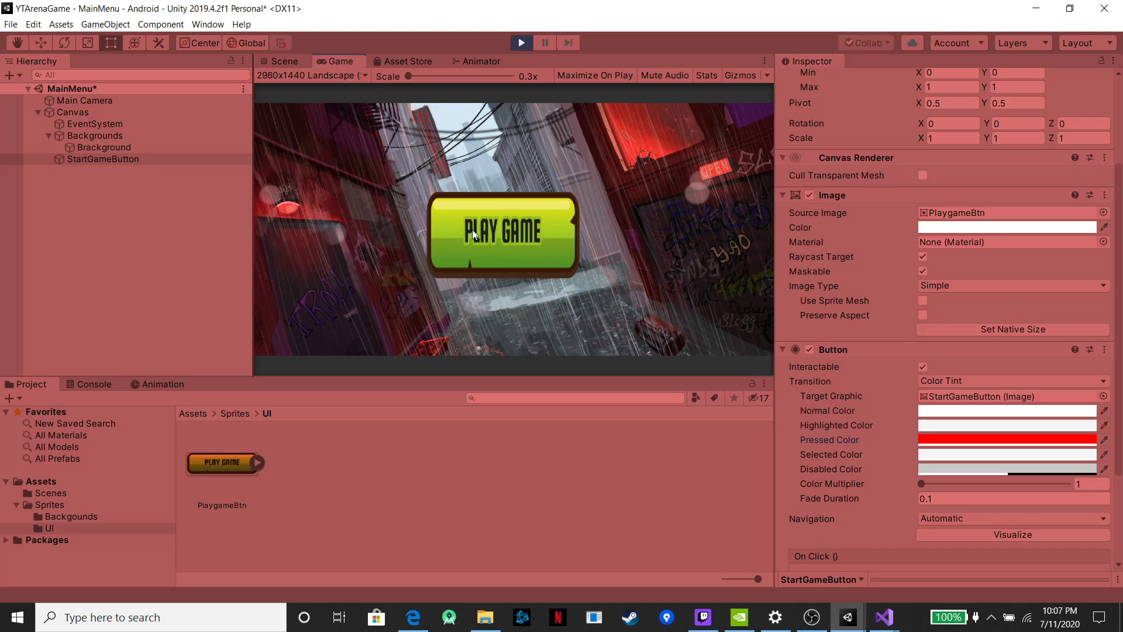
pyautogui.click(485, 229)
pyautogui.click(483, 235)
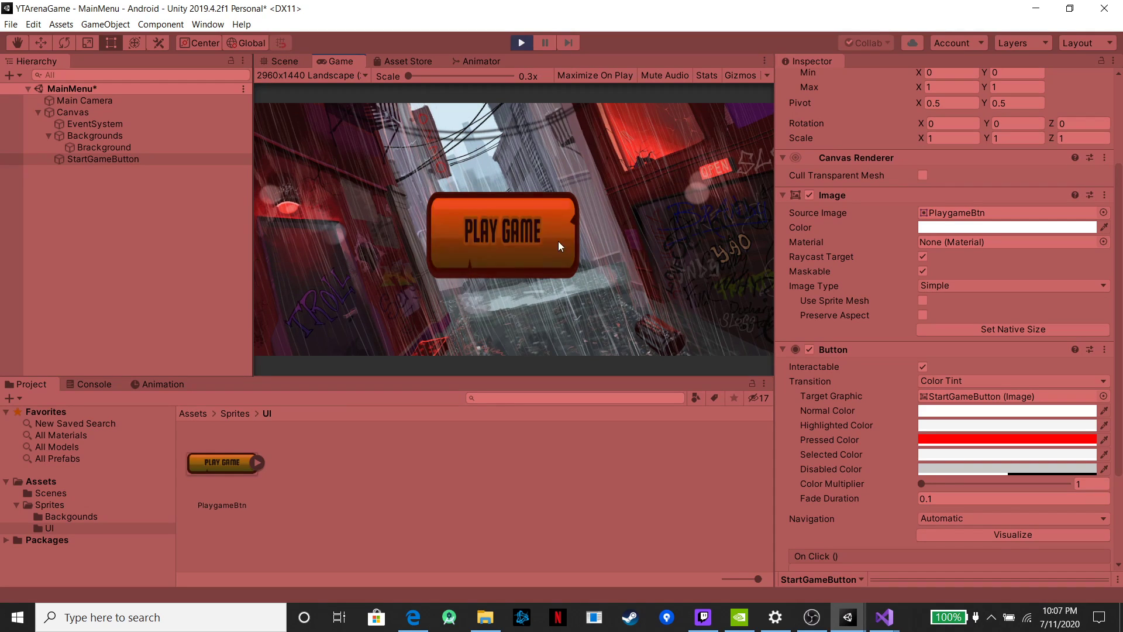
pyautogui.click(482, 244)
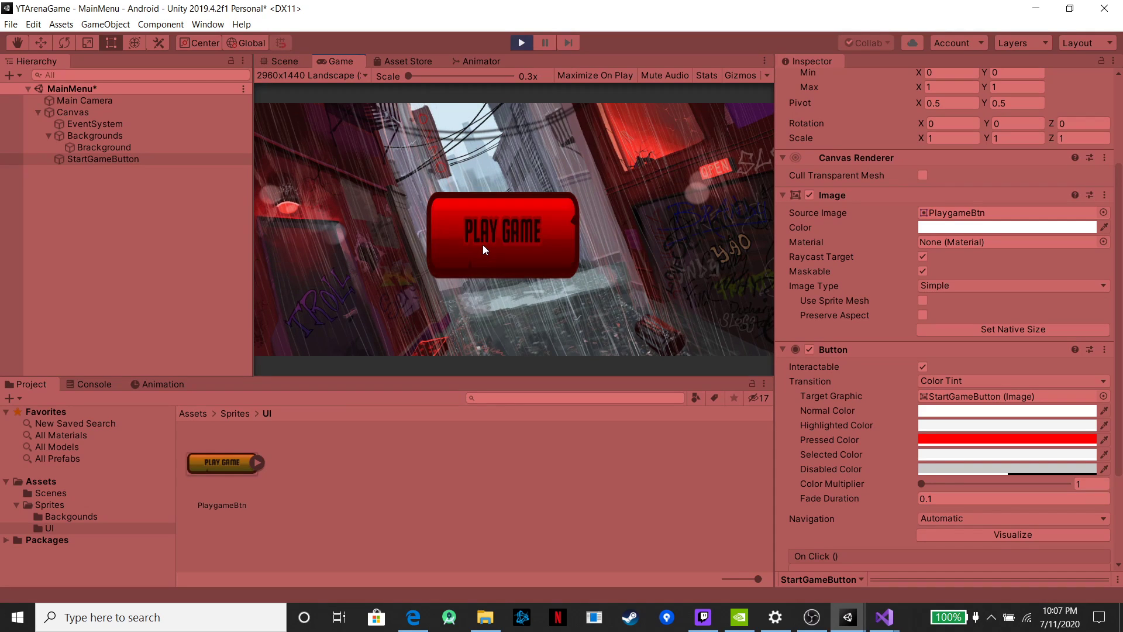
pyautogui.click(530, 41)
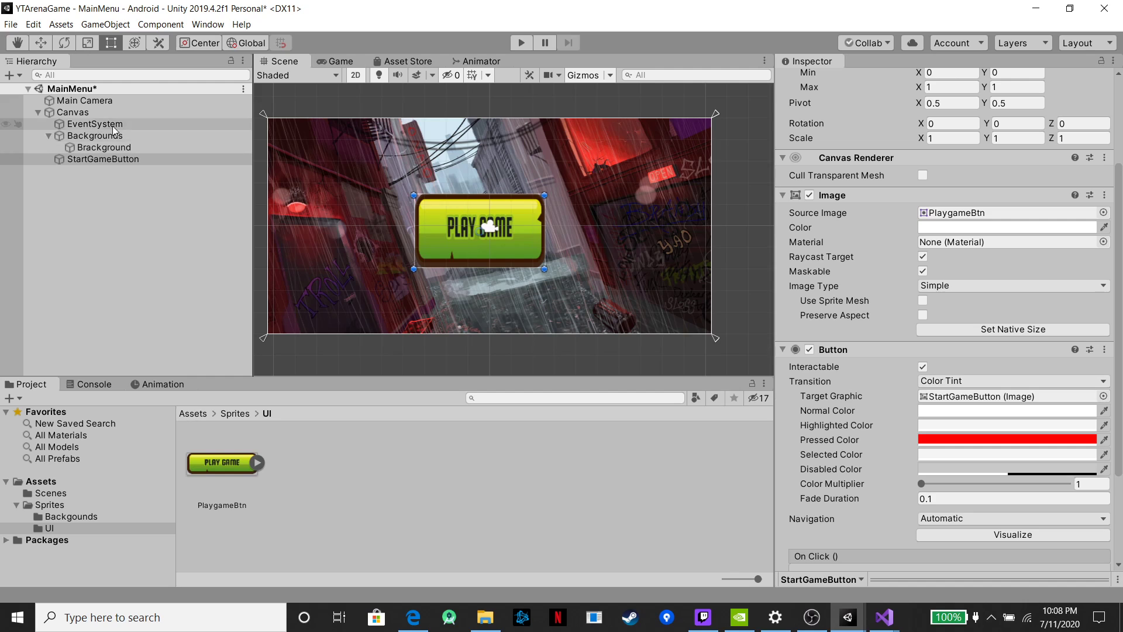
# Collapse the Backgrounds group in the Hierarchy, keeping the Canvas expanded
pyautogui.click(49, 138)
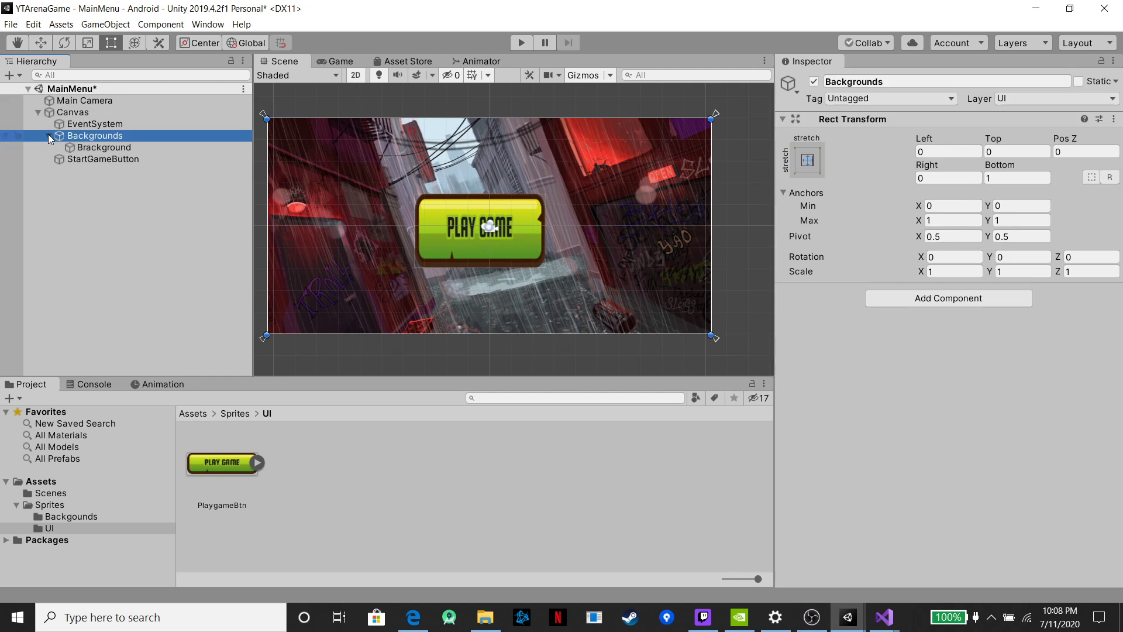
pyautogui.click(48, 135)
pyautogui.click(39, 112)
pyautogui.click(37, 111)
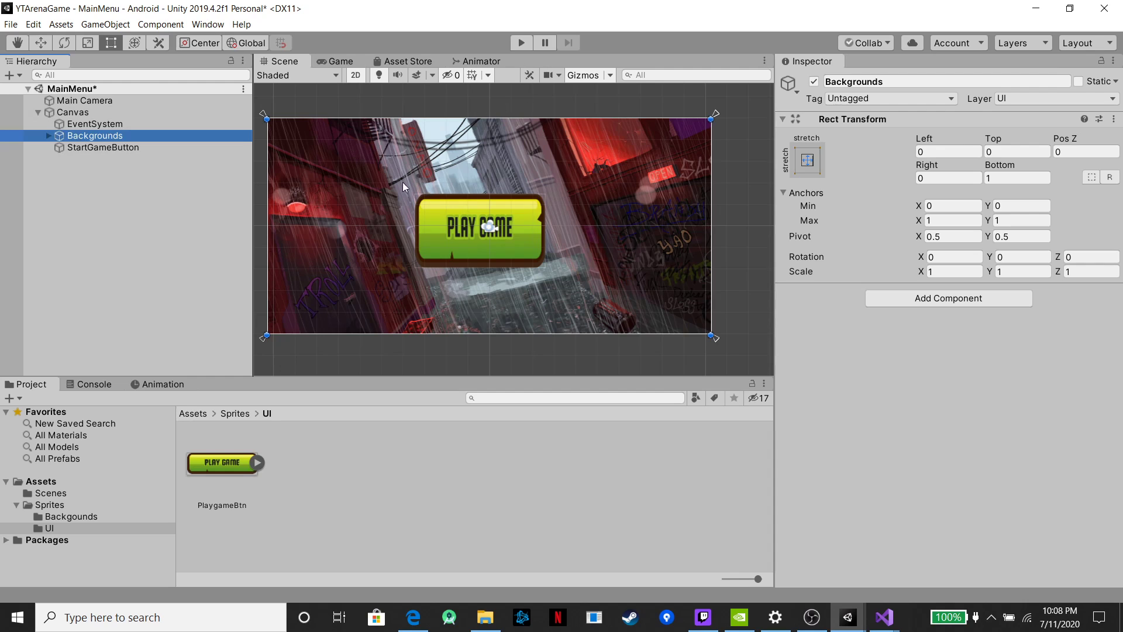
# Open the Scenes folder in the project assets
pyautogui.click(33, 491)
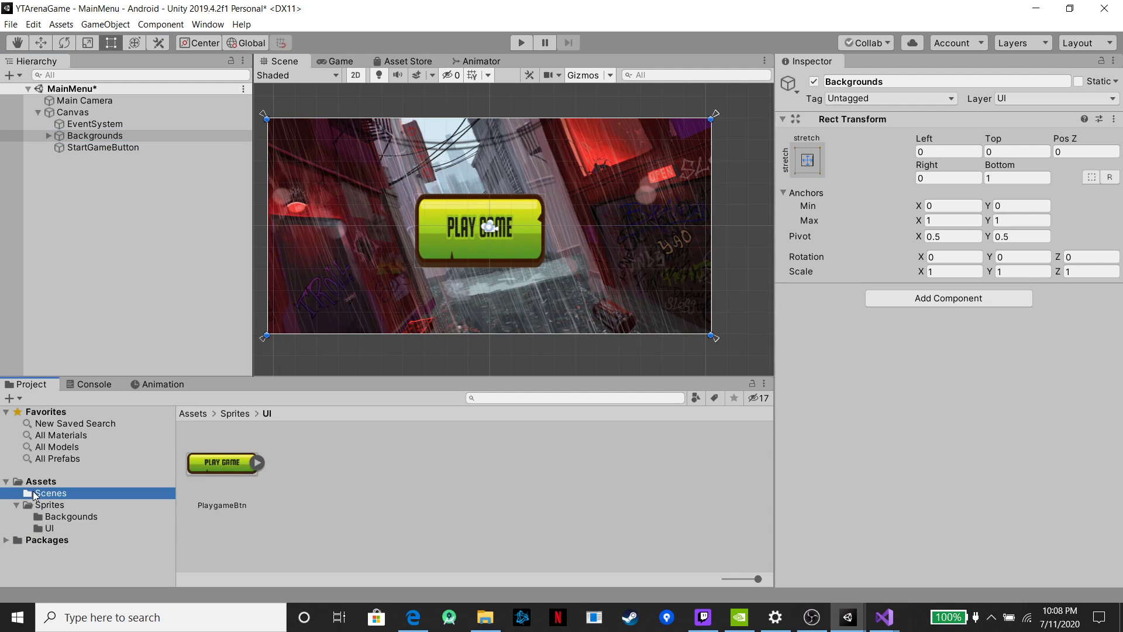
pyautogui.rightClick(312, 472)
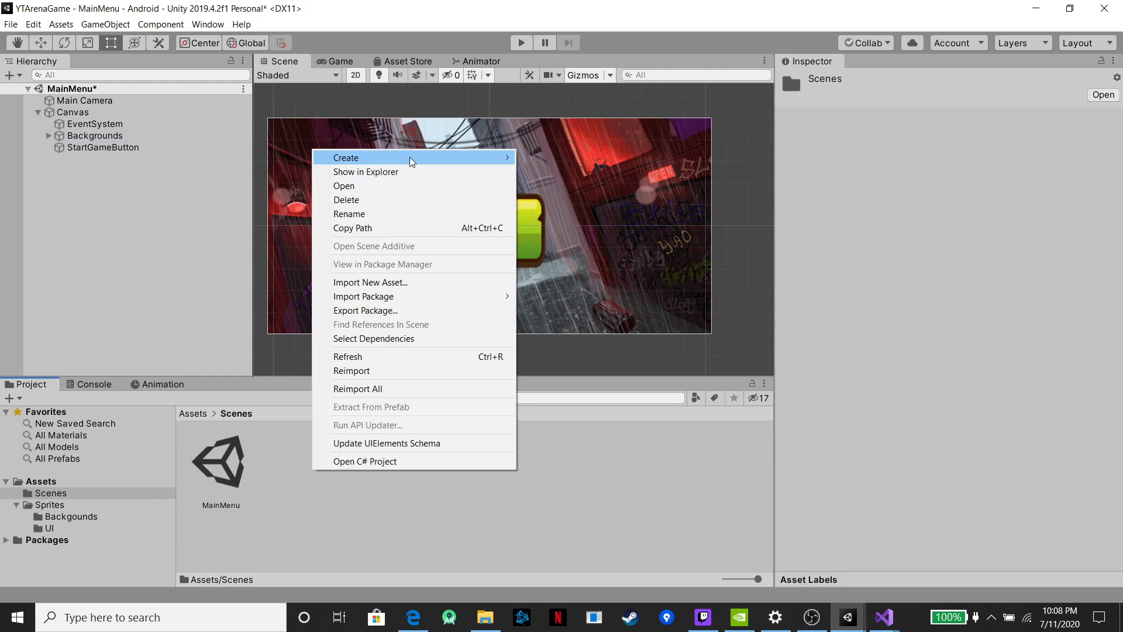
pyautogui.moveTo(425, 156)
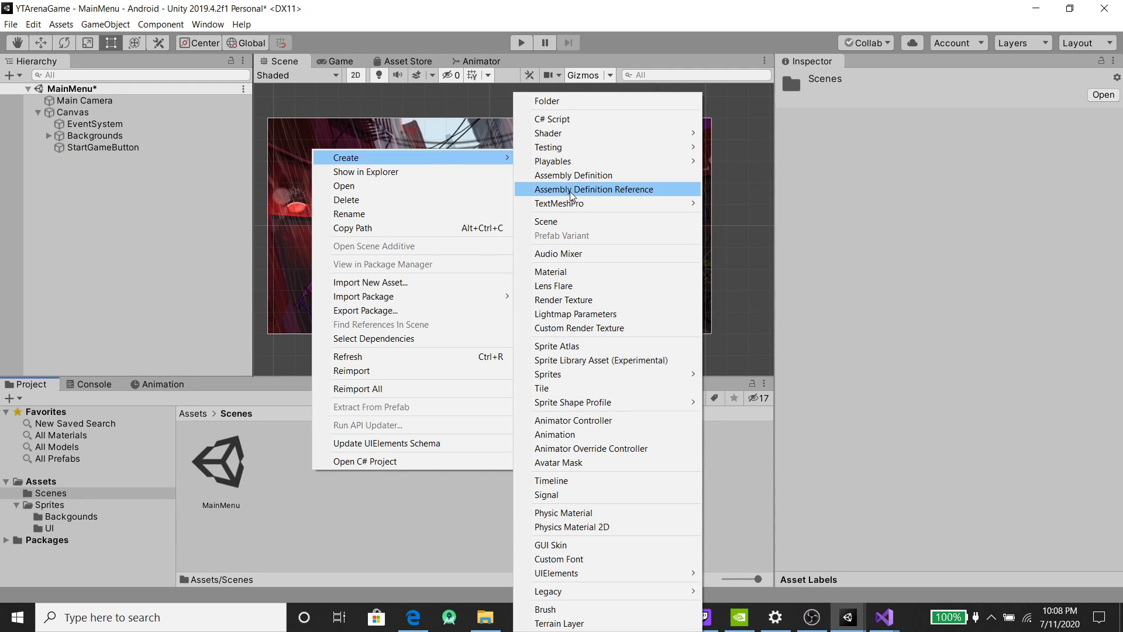
pyautogui.click(563, 119)
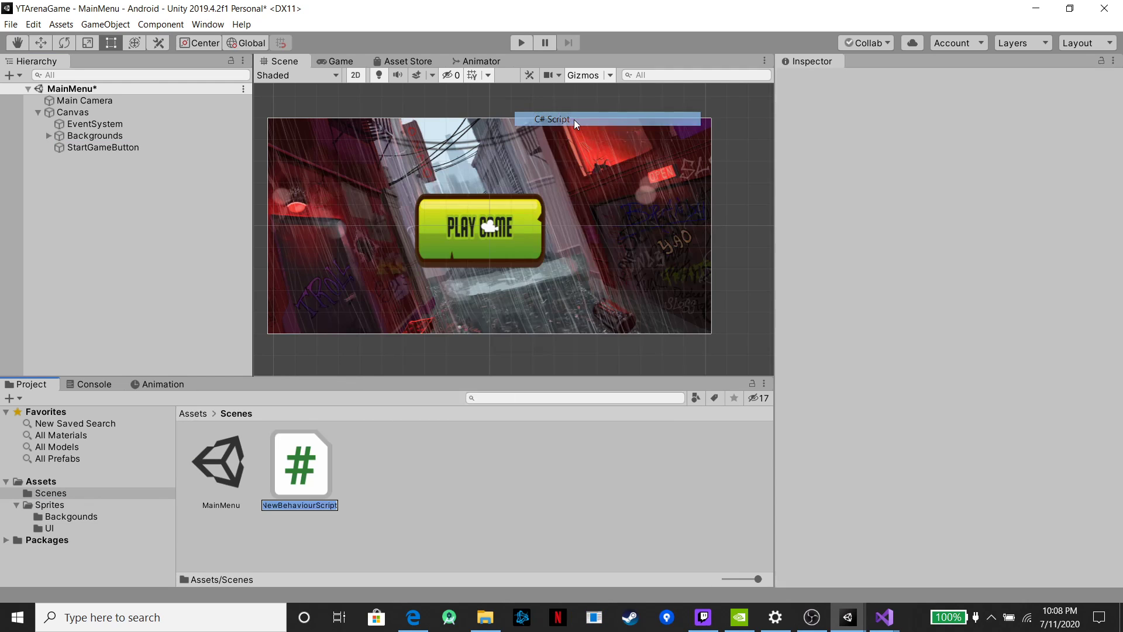
pyautogui.click(315, 466)
pyautogui.press('Delete')
pyautogui.press('Return')
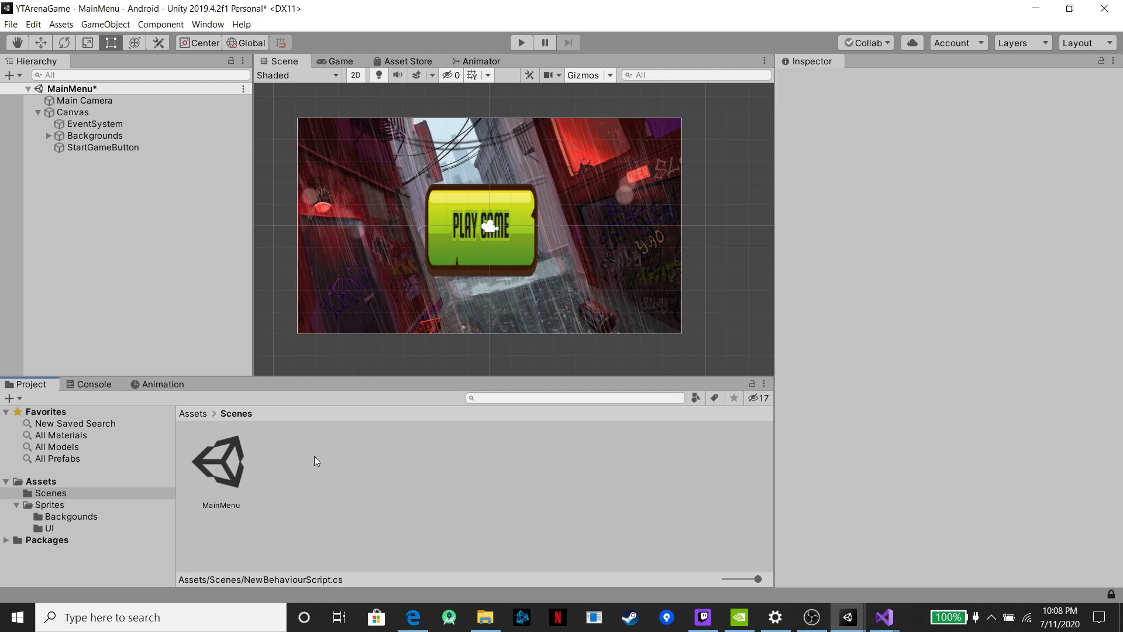
# Create a new scene named GameScene in the Scenes folder alongside MainMenu
pyautogui.rightClick(296, 465)
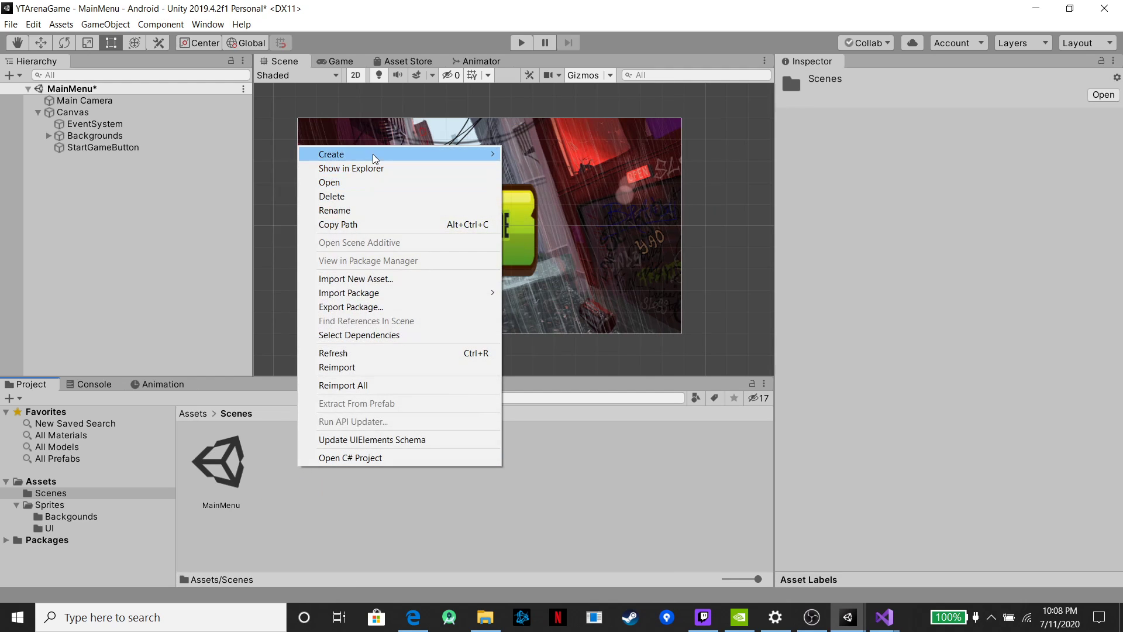
pyautogui.moveTo(371, 155)
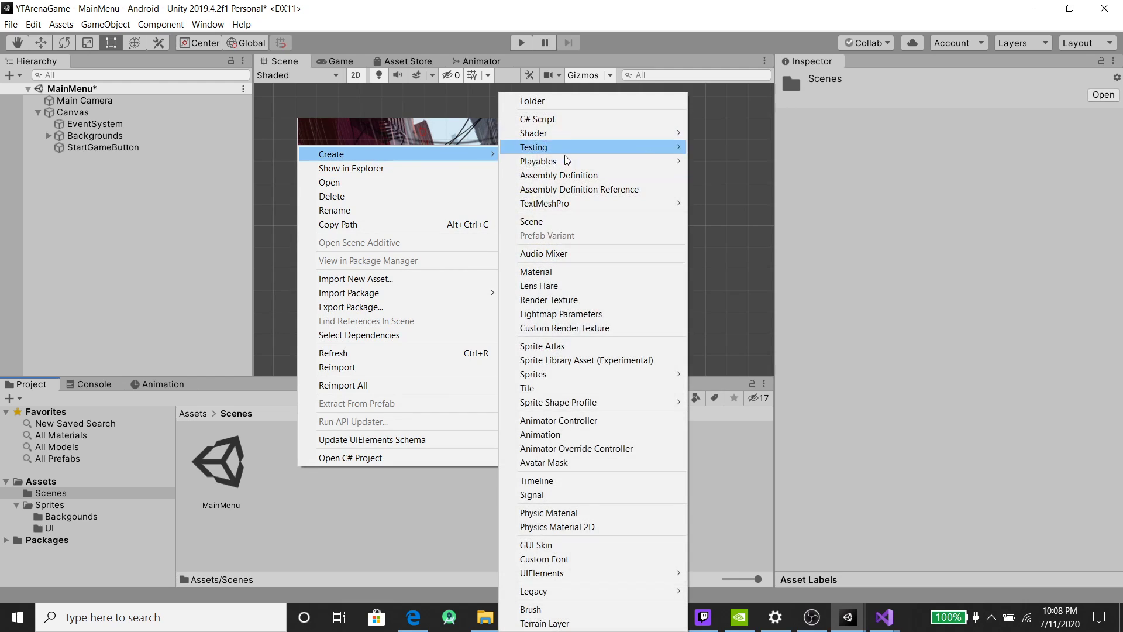
pyautogui.click(553, 221)
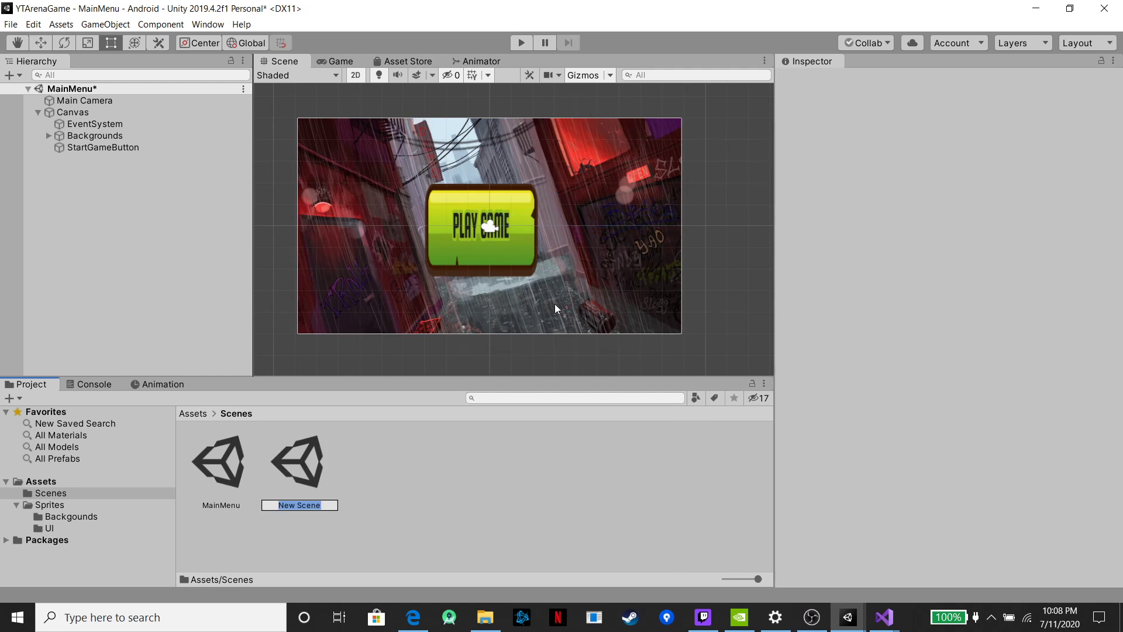
pyautogui.write('GameSch')
pyautogui.press('BackSpace')
pyautogui.write('ene')
pyautogui.press('Return')
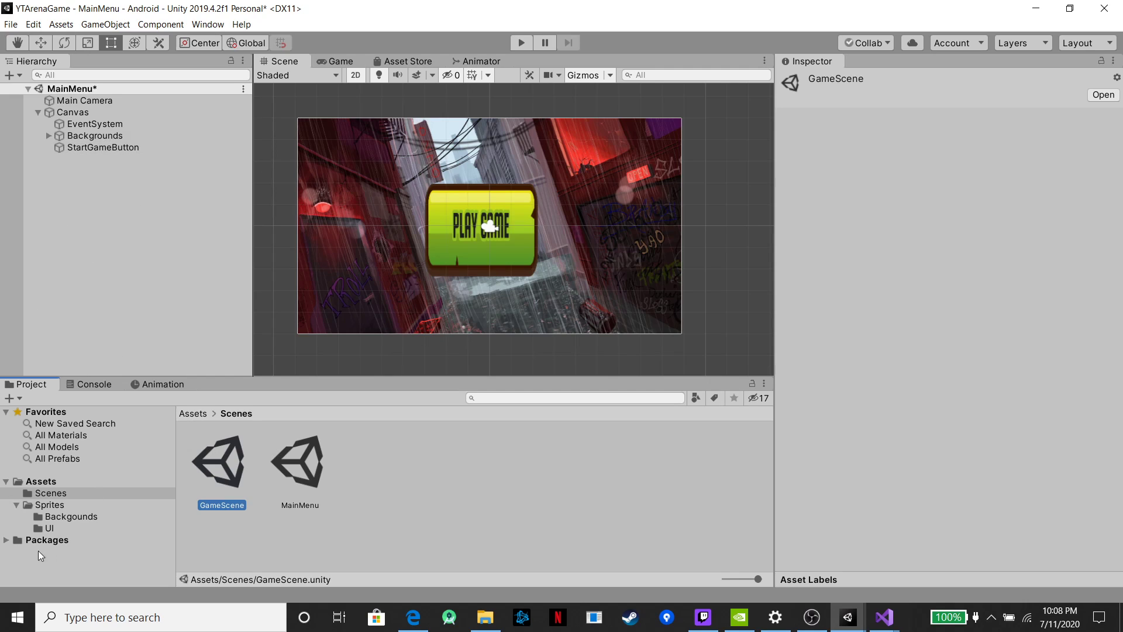
# Collapse the Sprites folder and create a new folder named Scripts directly under Assets
pyautogui.click(15, 505)
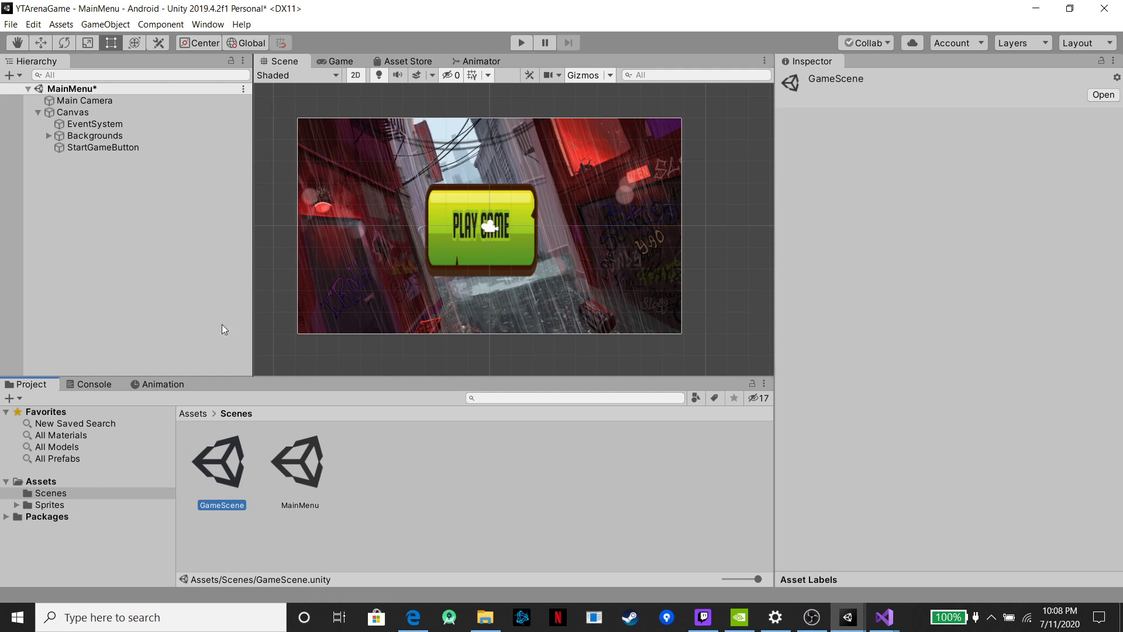
pyautogui.click(33, 482)
pyautogui.rightClick(382, 481)
pyautogui.moveTo(439, 168)
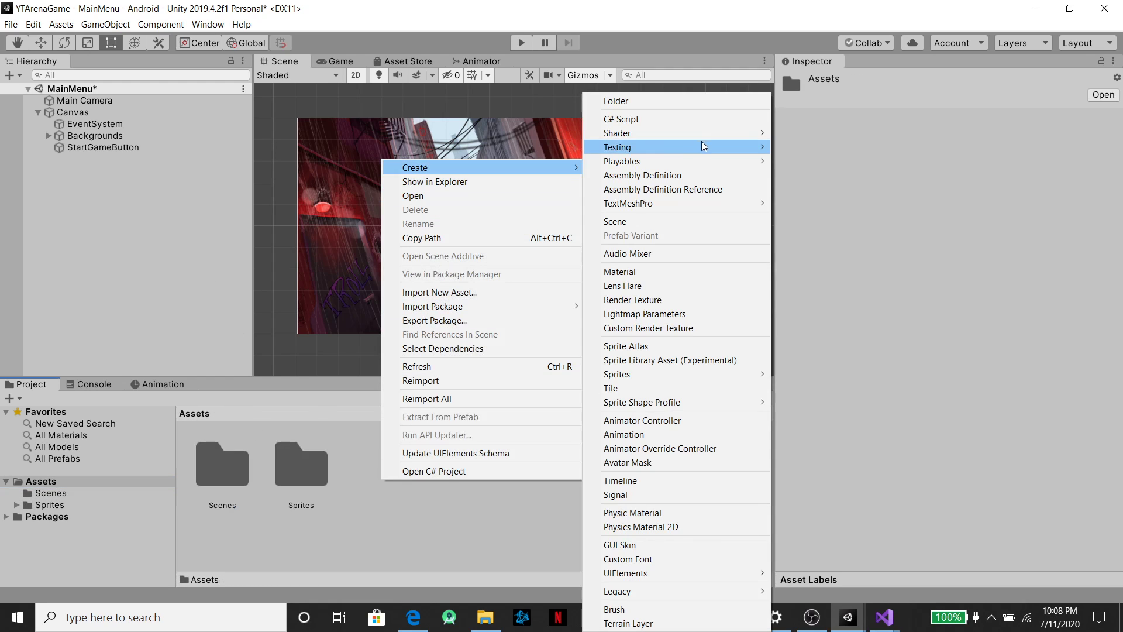
pyautogui.click(644, 101)
pyautogui.write('Scri')
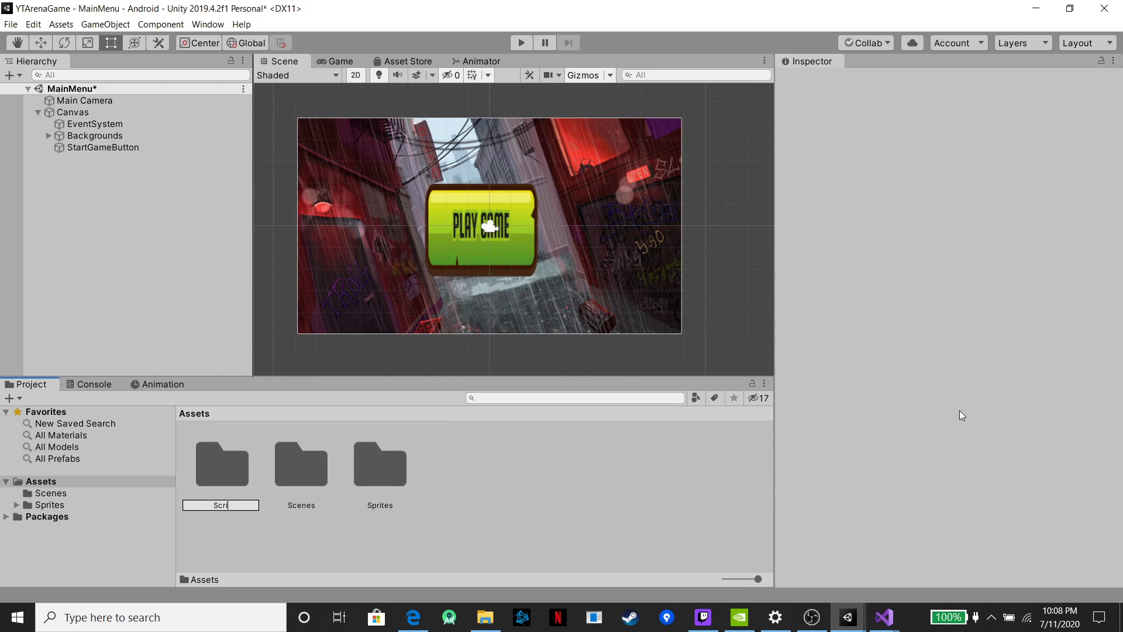
pyautogui.write('ptsa')
pyautogui.press('Return')
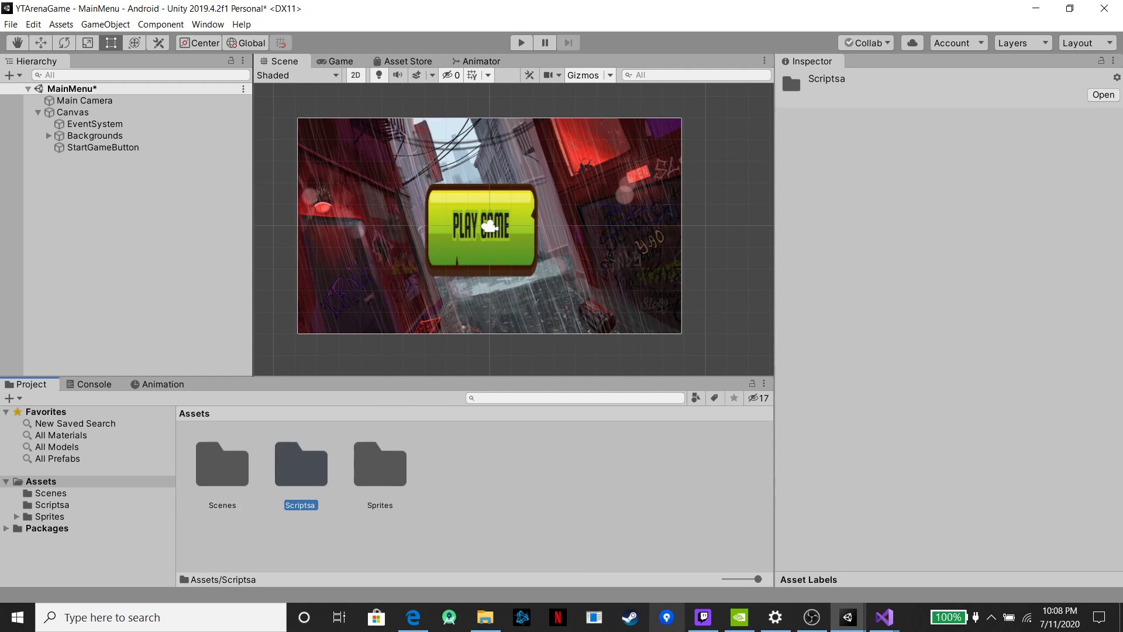
pyautogui.rightClick(309, 458)
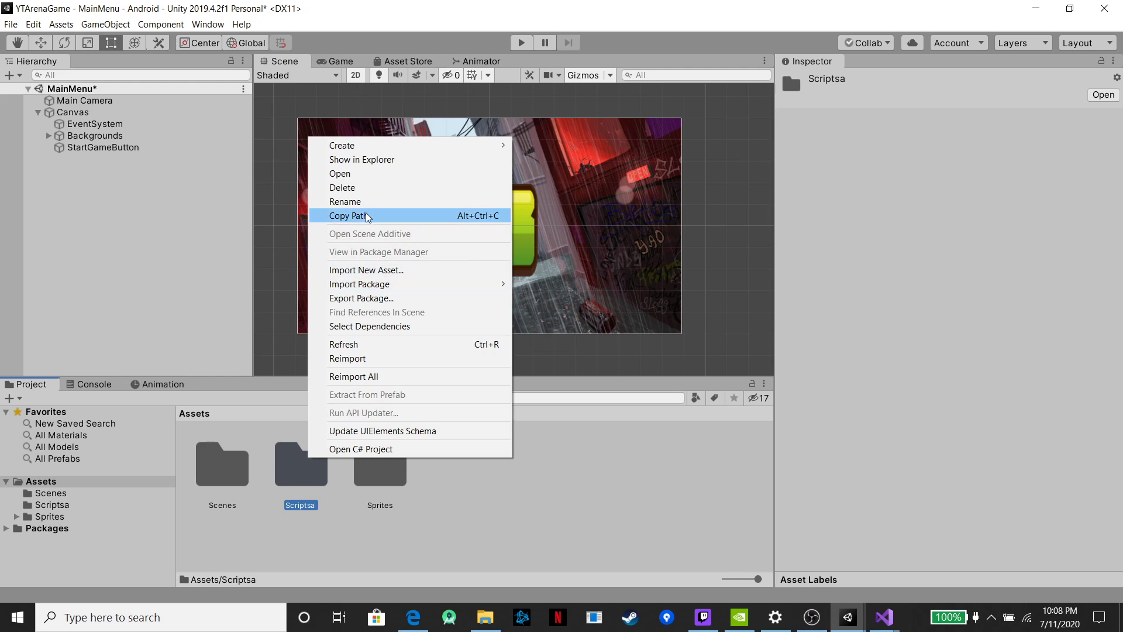
pyautogui.click(345, 201)
pyautogui.press('End')
pyautogui.press('BackSpace')
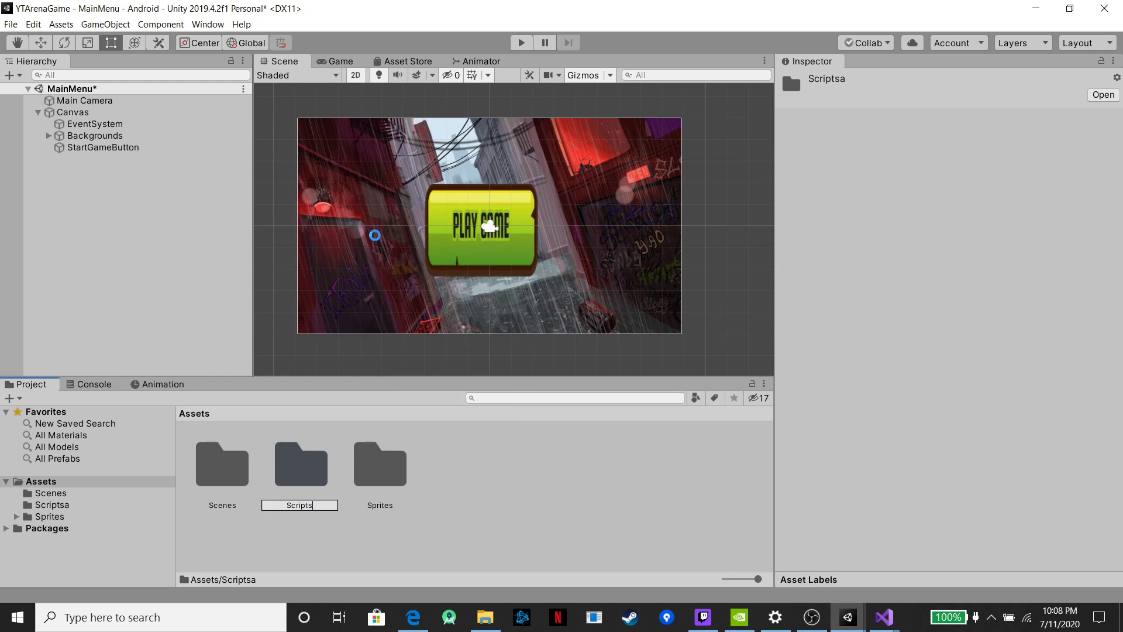
pyautogui.press('Return')
# Open the Scripts folder and create a C# script named MainMenu inside it
pyautogui.doubleClick(303, 476)
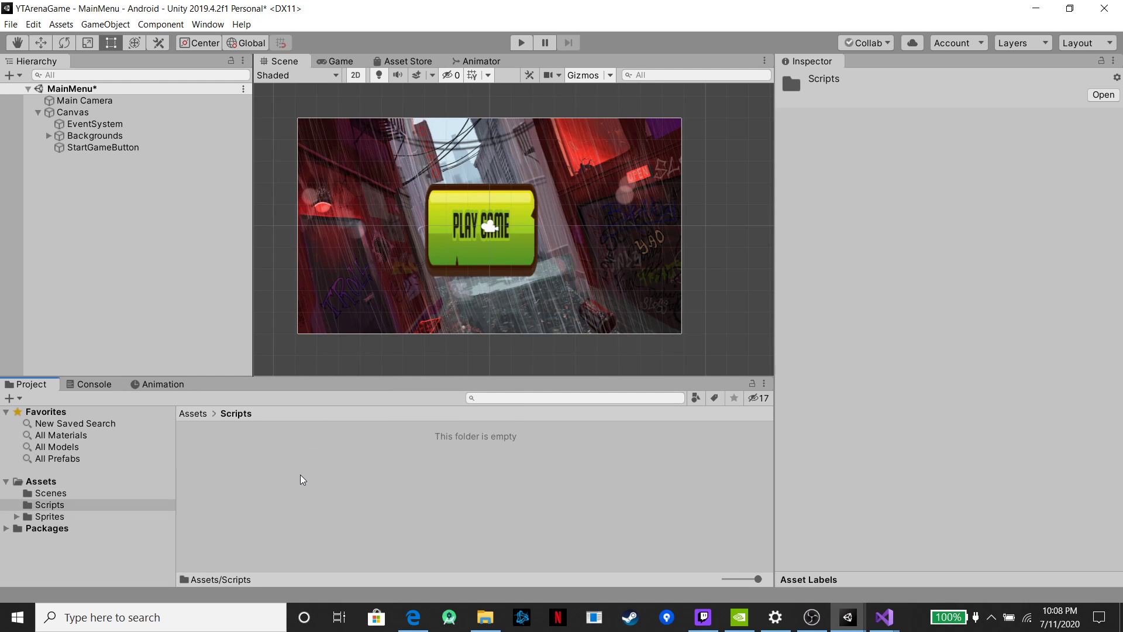
pyautogui.rightClick(302, 479)
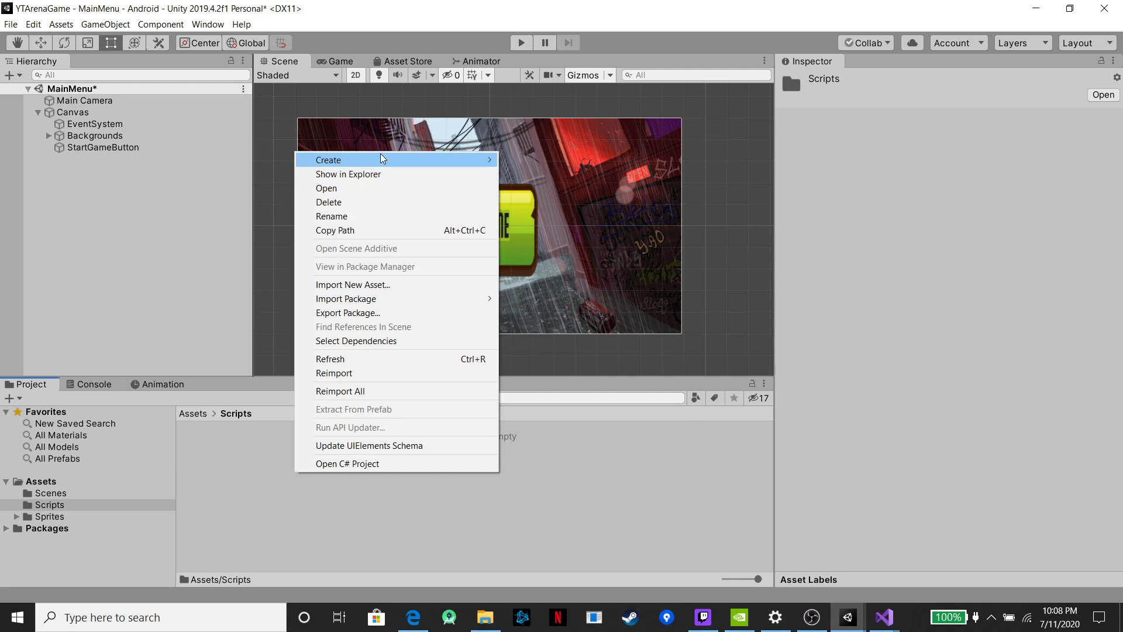
pyautogui.moveTo(381, 159)
pyautogui.click(544, 118)
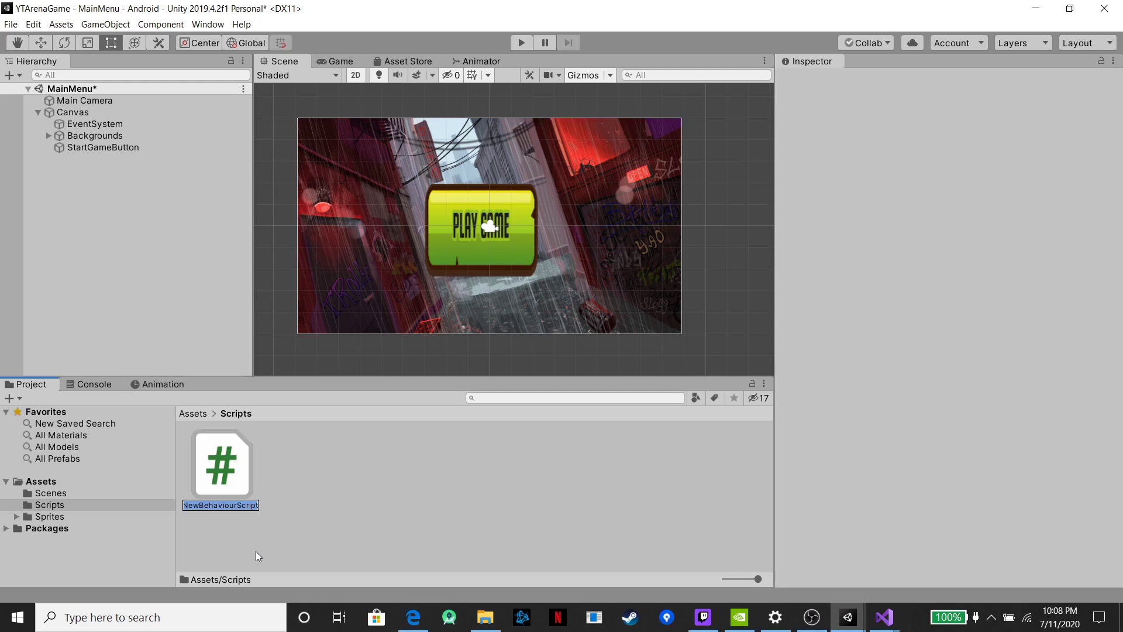
pyautogui.write('M')
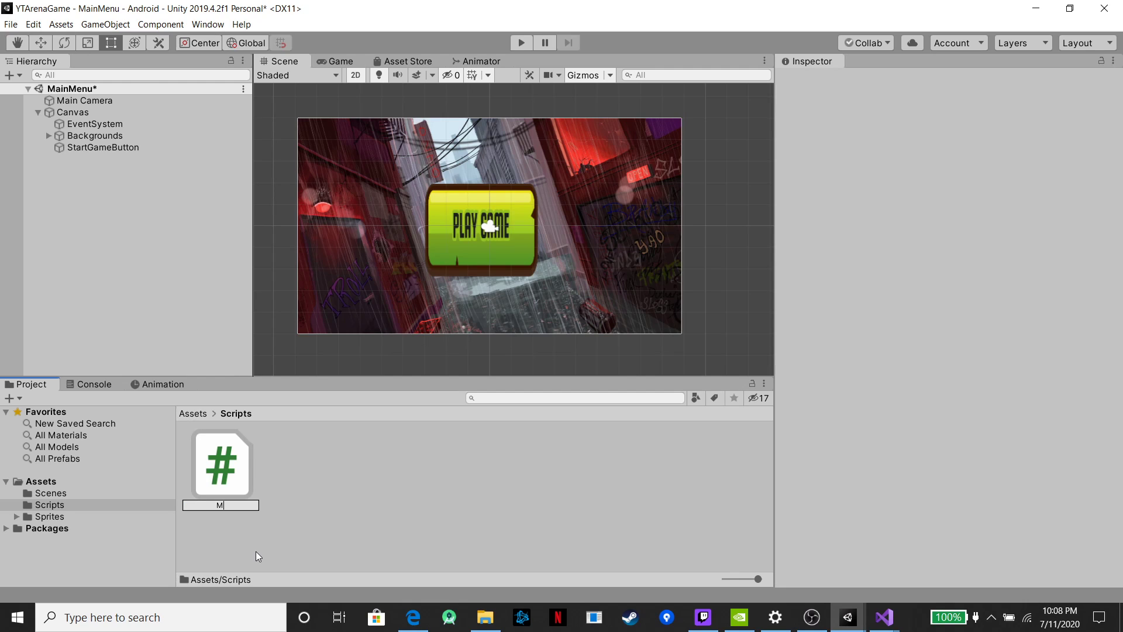
pyautogui.write('ainMenu')
pyautogui.press('Return')
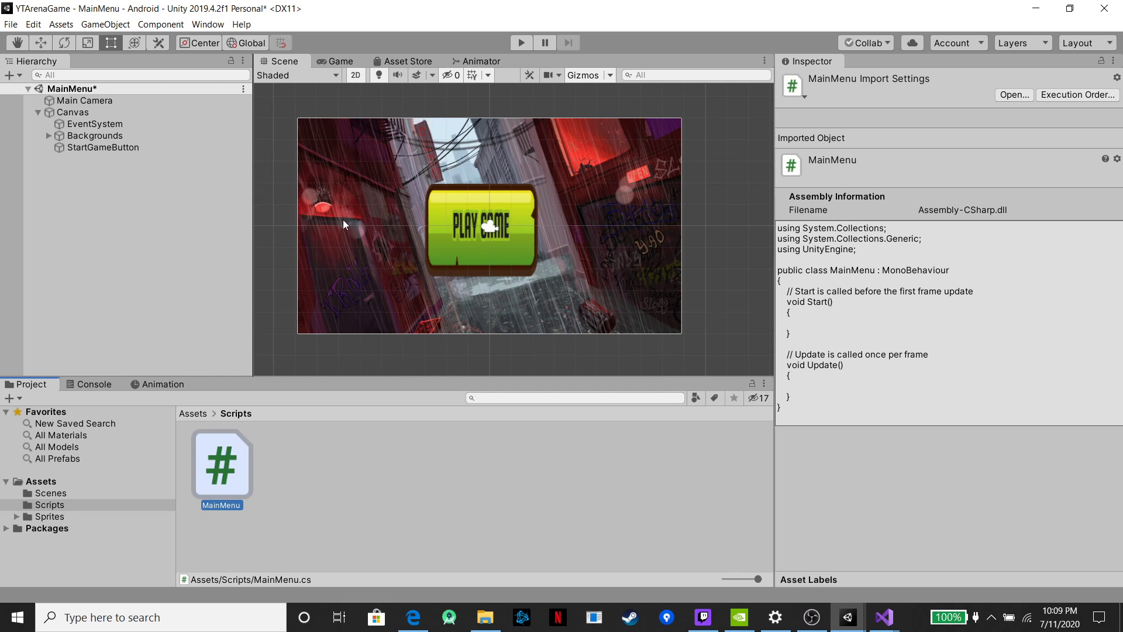
# Create an empty GameObject at the root of the MainMenu scene and collapse the Canvas in the Hierarchy
pyautogui.click(461, 214)
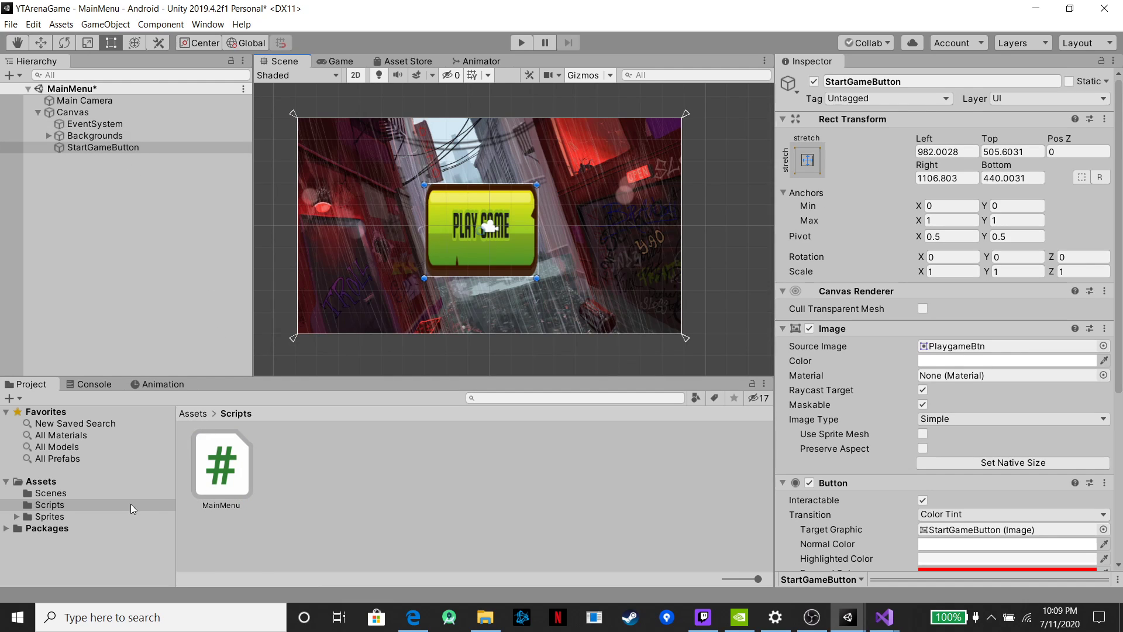
pyautogui.click(88, 147)
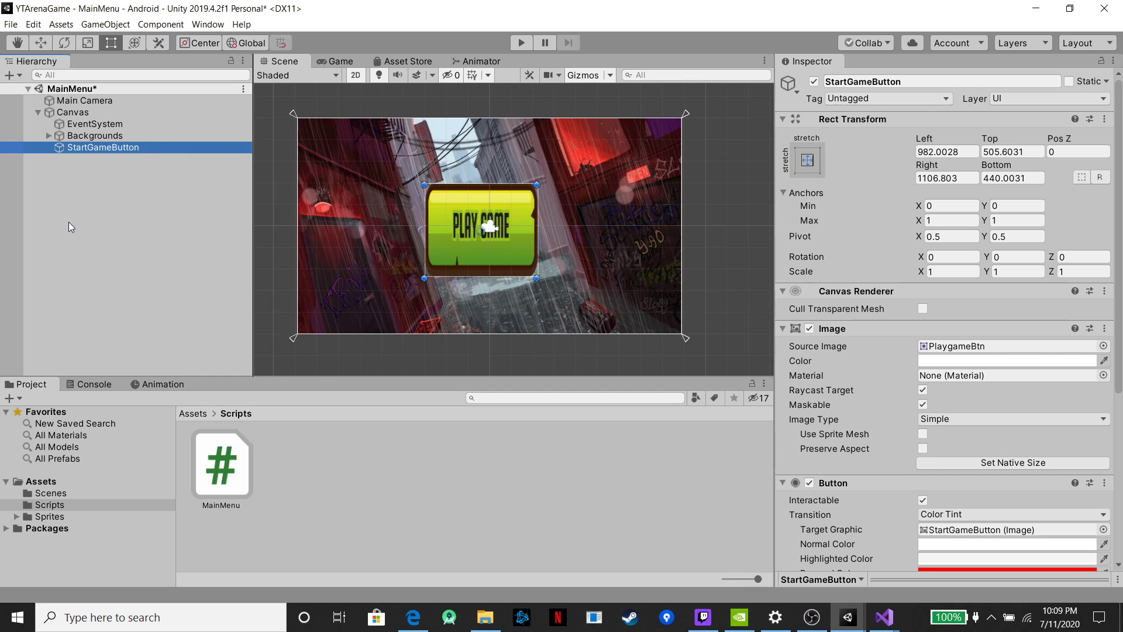
pyautogui.rightClick(68, 222)
pyautogui.click(117, 342)
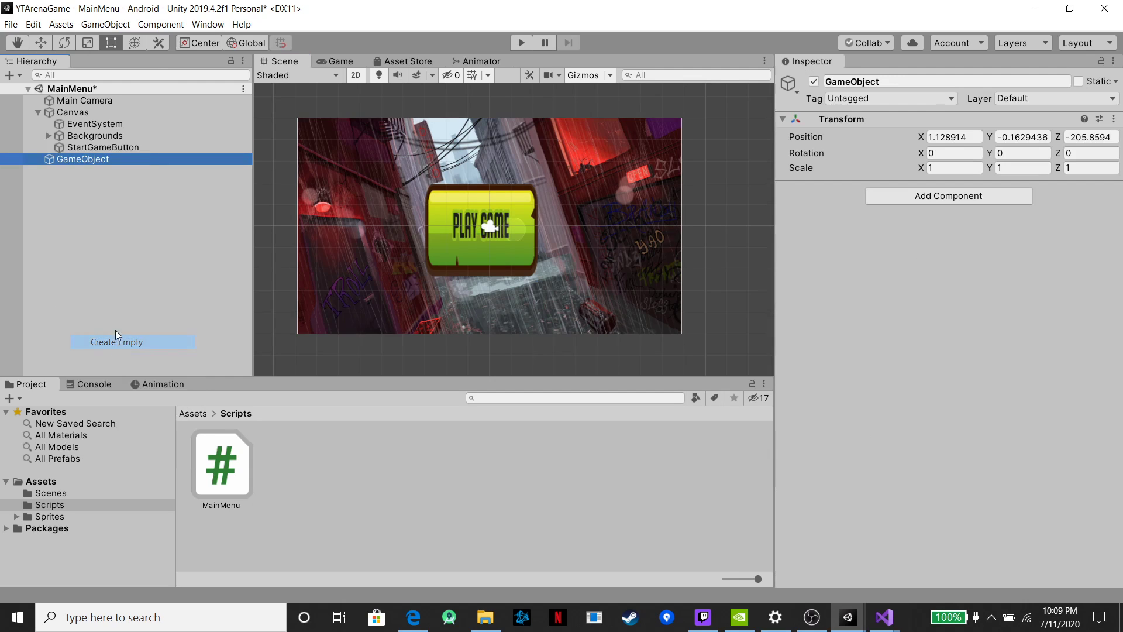
pyautogui.click(38, 112)
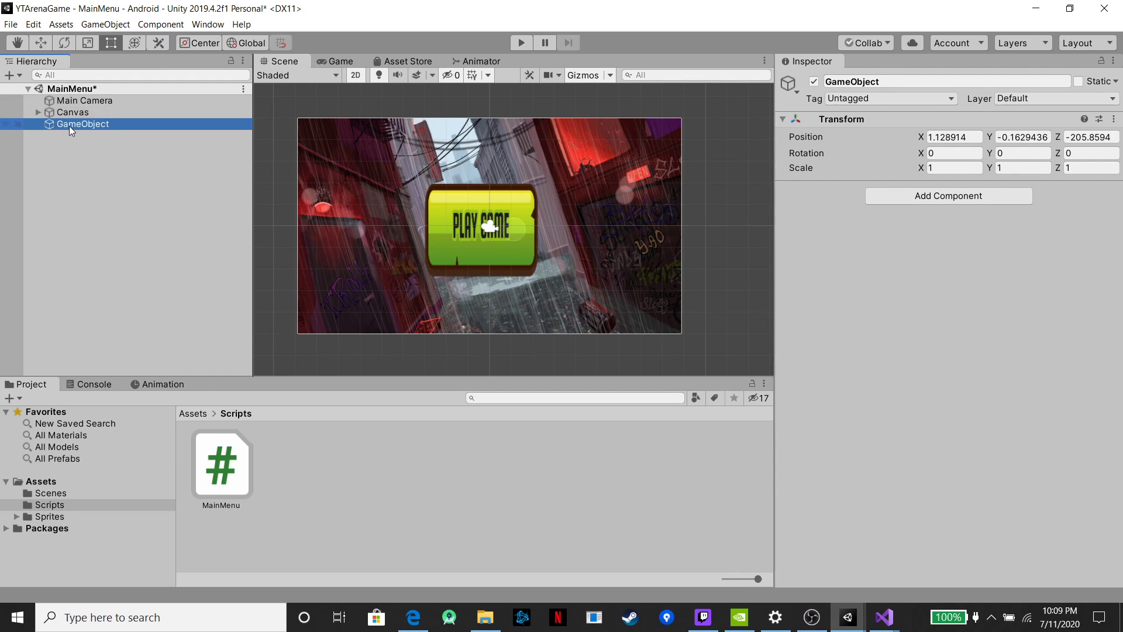
# Rename the new empty GameObject to MainMenuController
pyautogui.click(913, 82)
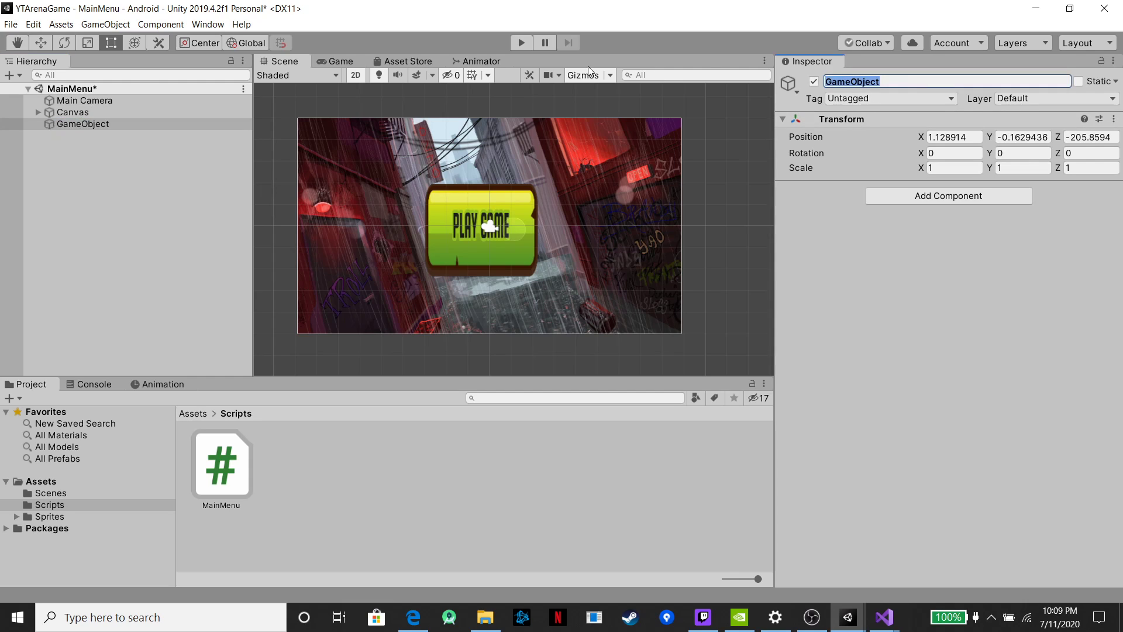
pyautogui.write('Menu')
pyautogui.press('BackSpace')
pyautogui.press('BackSpace')
pyautogui.press('BackSpace')
pyautogui.write('ainMenuControll')
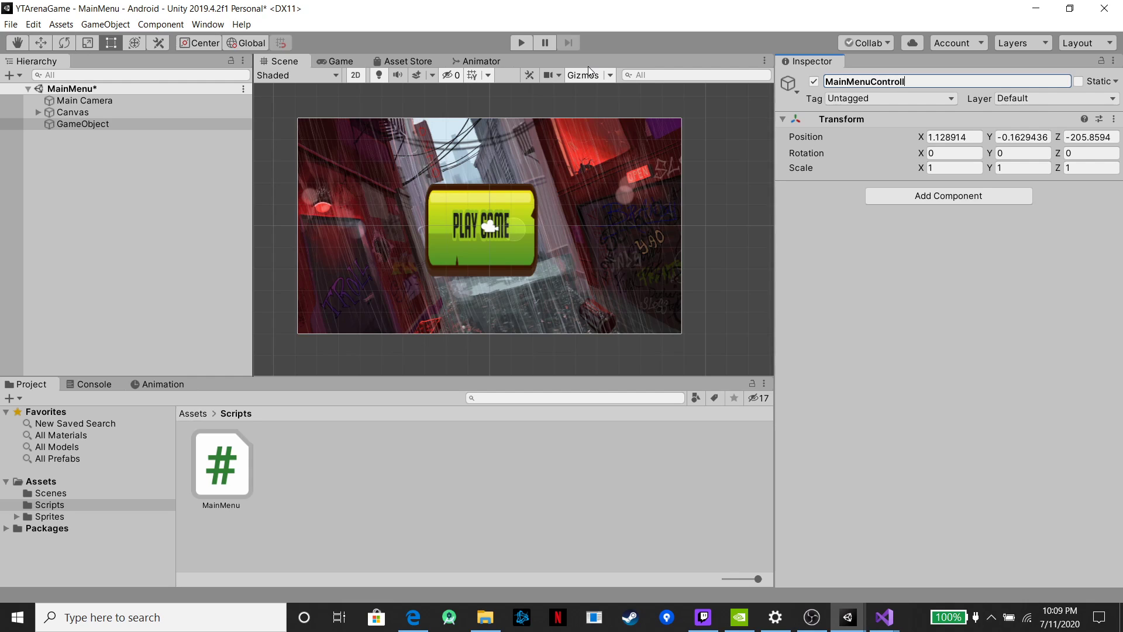
pyautogui.write('er')
pyautogui.press('Return')
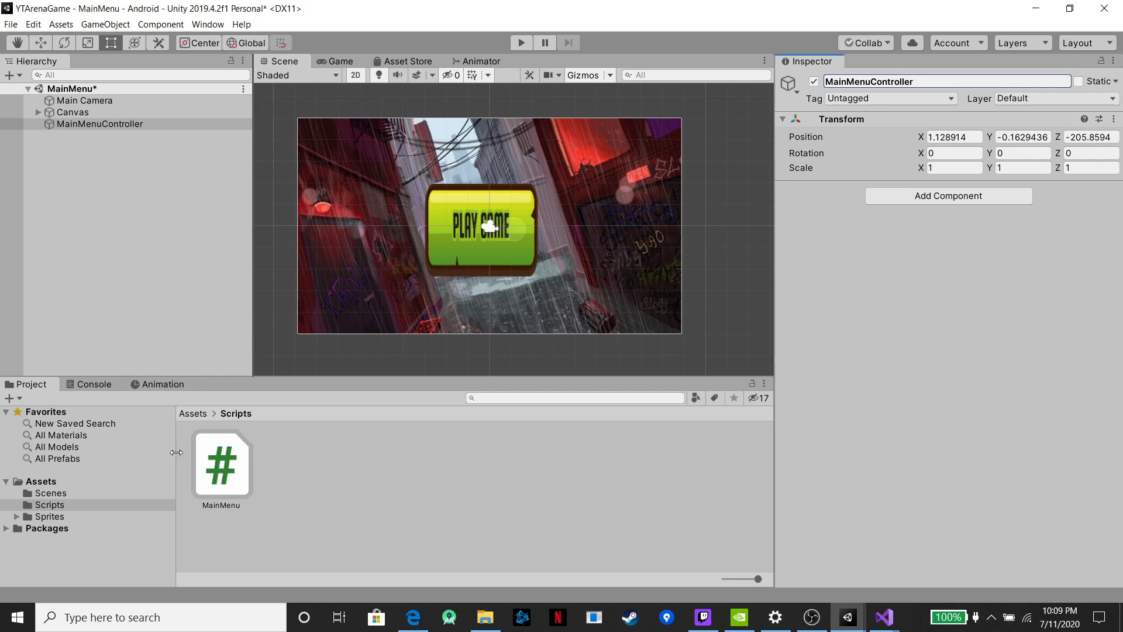
# Attach the MainMenu script to MainMenuController and open the script for editing in Visual Studio
pyautogui.moveTo(221, 465); pyautogui.dragTo(91, 128)
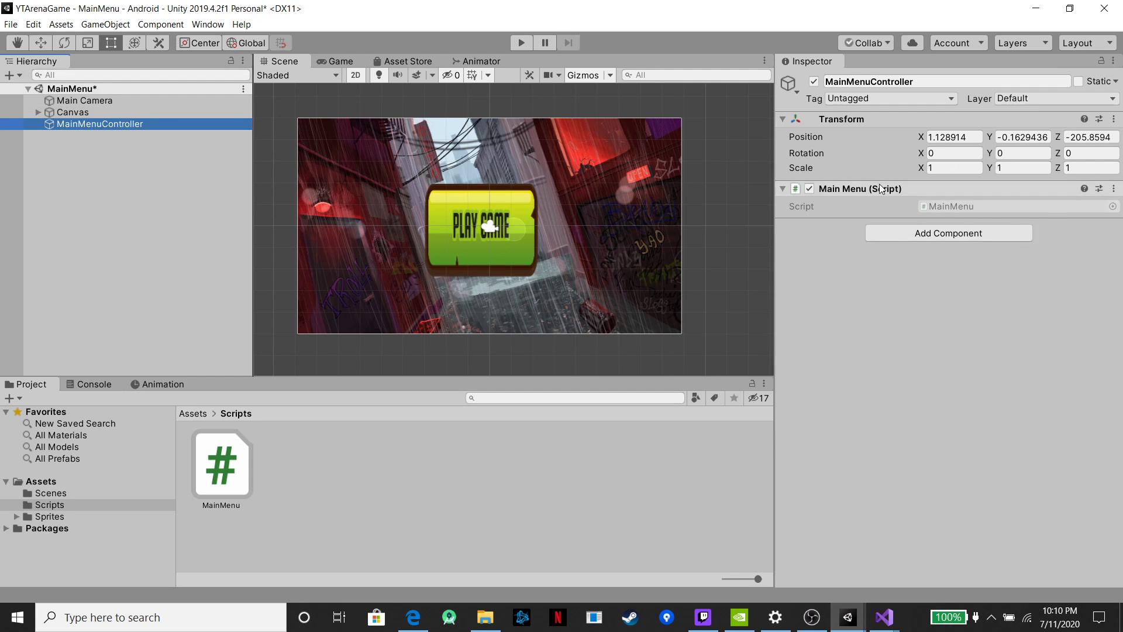
pyautogui.doubleClick(959, 209)
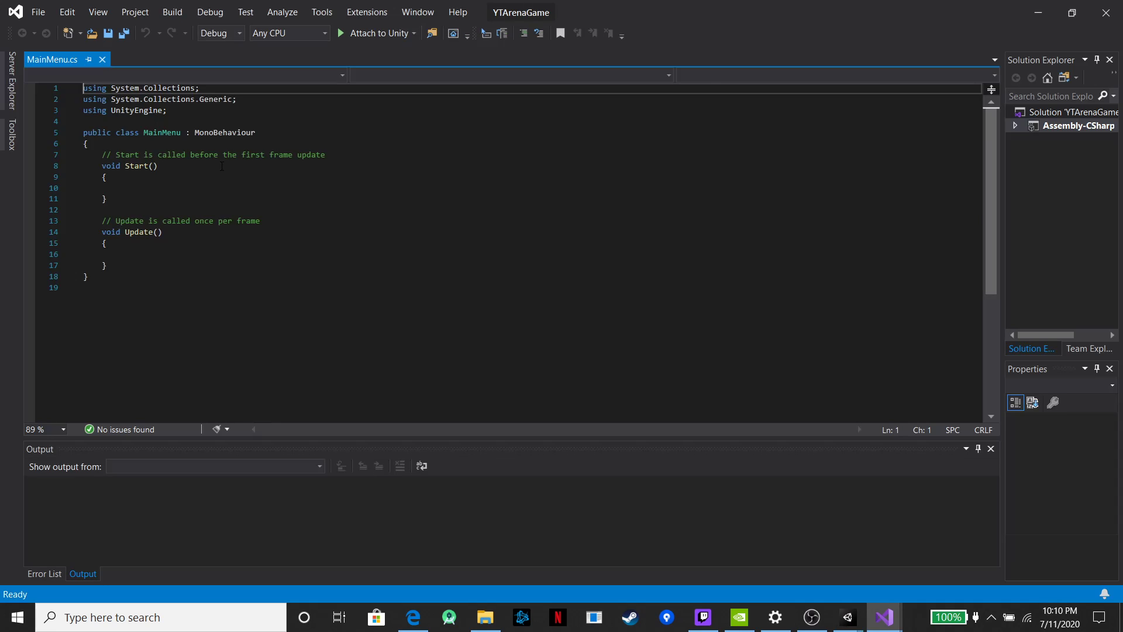
# Remove the System.Collections and System.Collections.Generic imports and add "using UnityEngine.SceneManagement;" below the UnityEngine import
pyautogui.moveTo(83, 89); pyautogui.dragTo(83, 111)
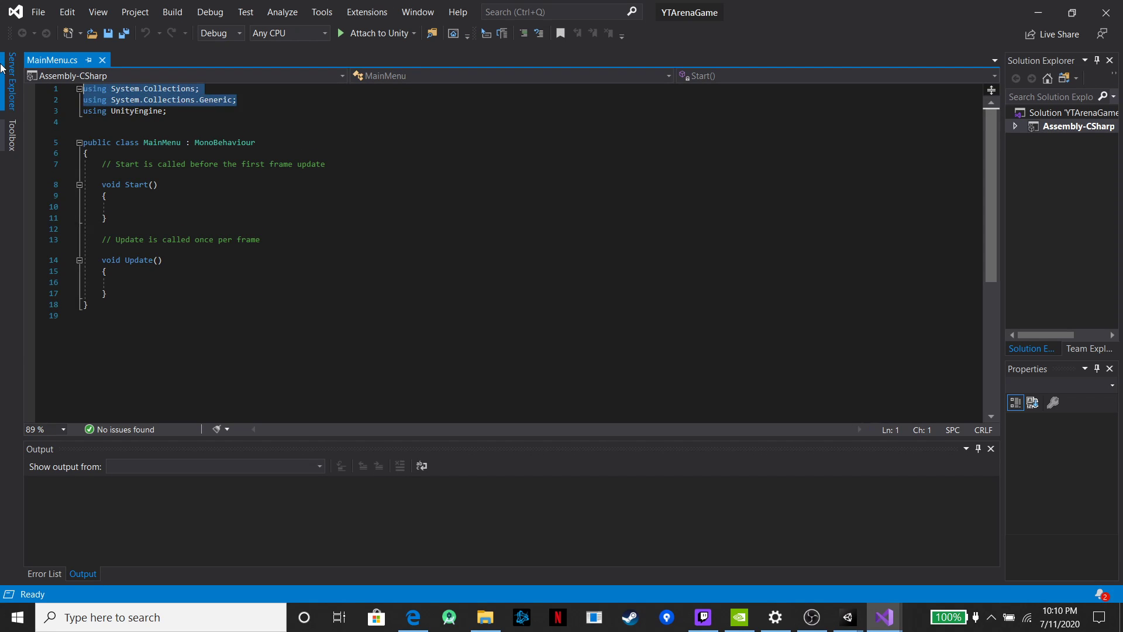
pyautogui.press('Delete')
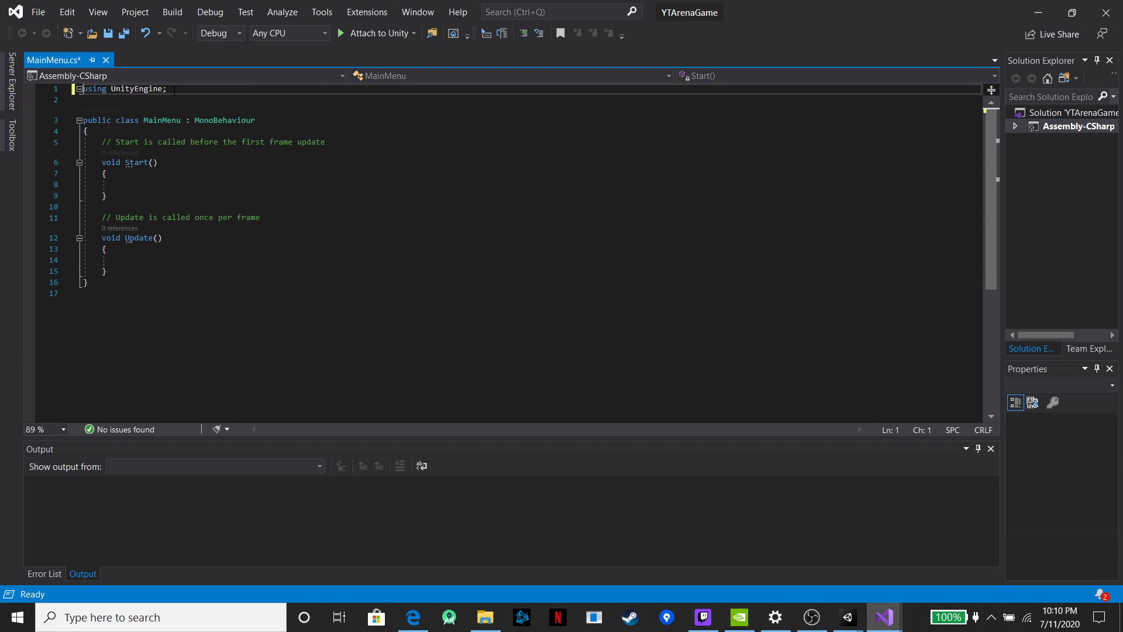
pyautogui.click(174, 90)
pyautogui.press('Return')
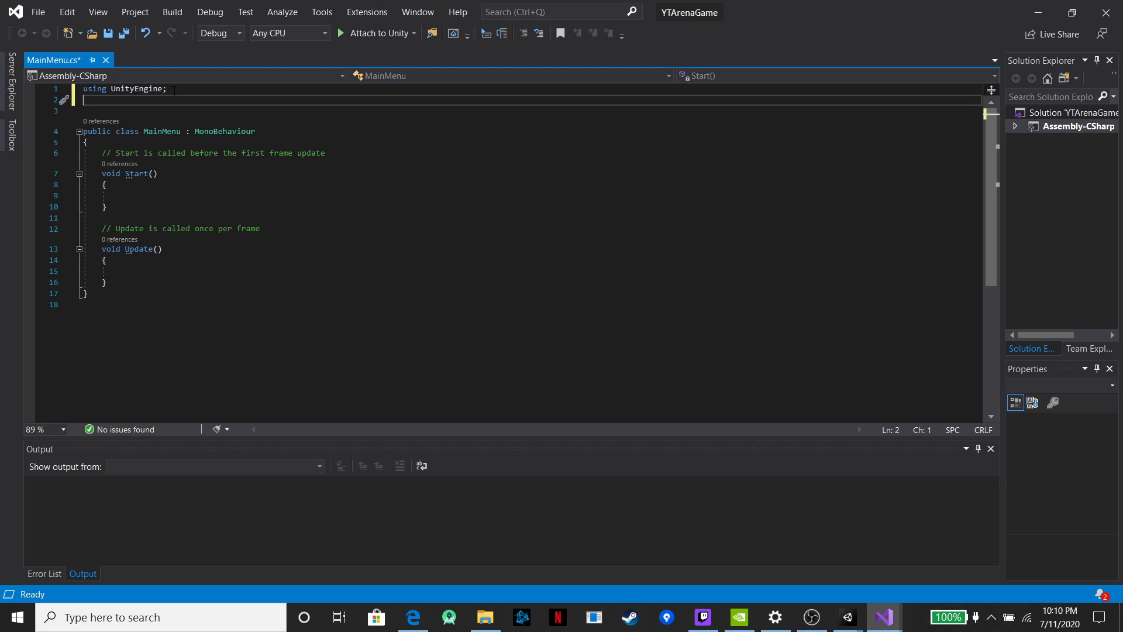
pyautogui.write('using Un')
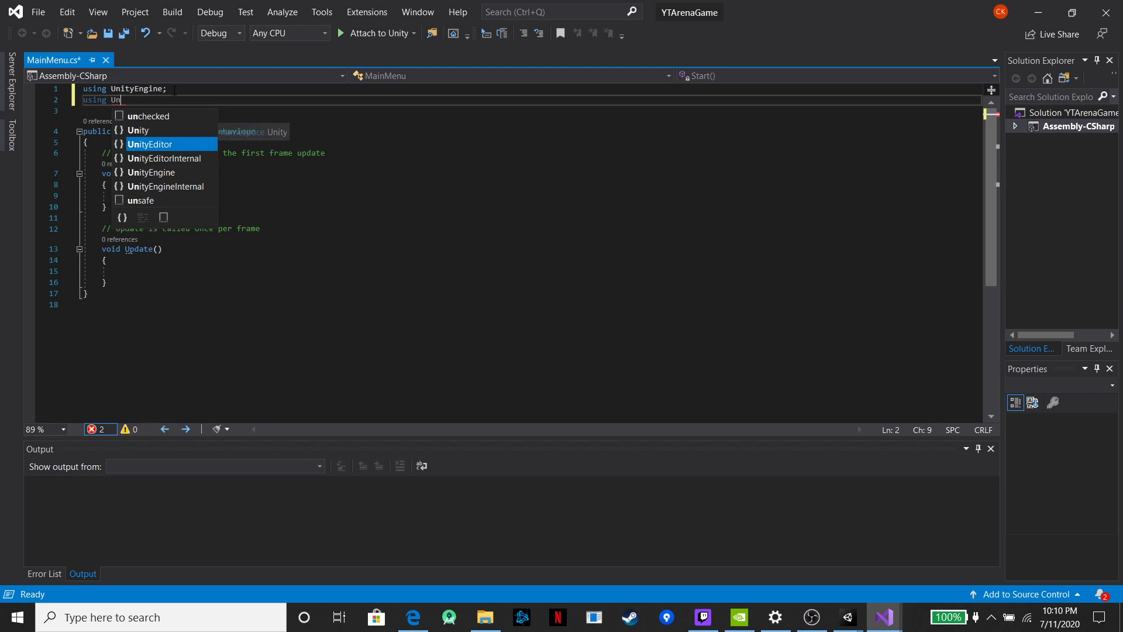
pyautogui.press('Tab')
pyautogui.write('.S')
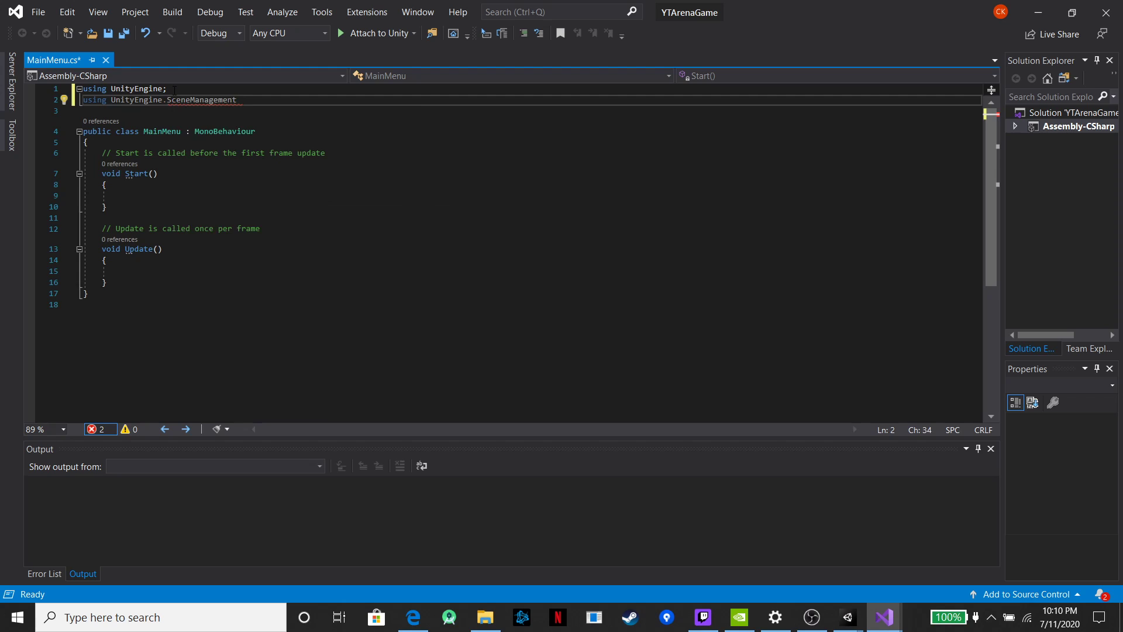
pyautogui.write(';')
pyautogui.press('Return')
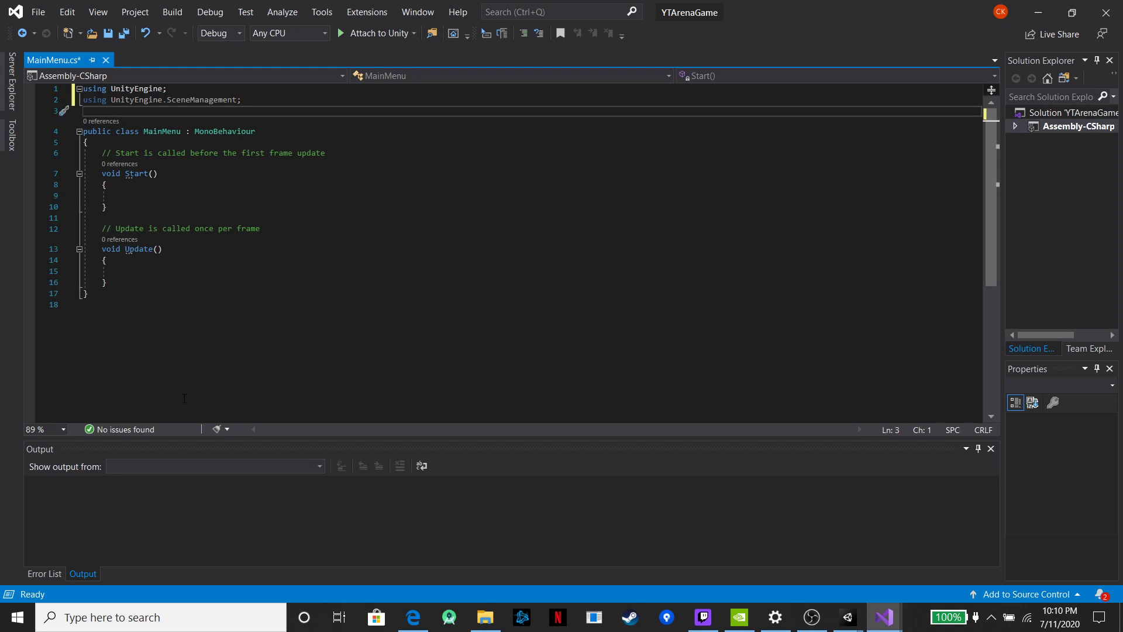
# Delete the default Start and Update methods with their comments from the MainMenu class
pyautogui.click(191, 100)
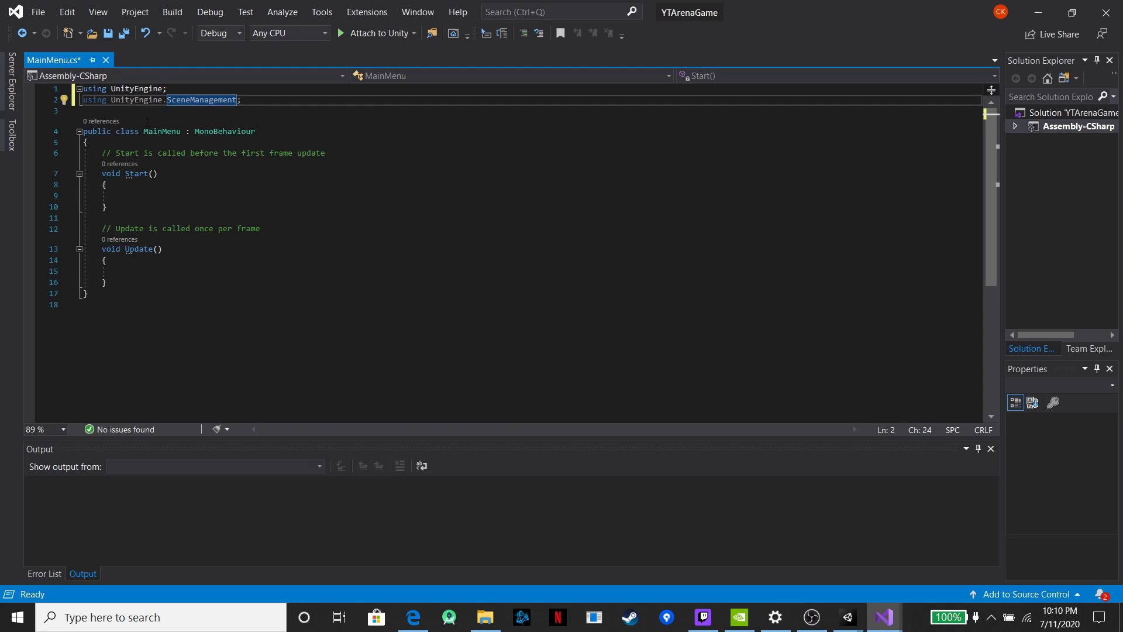
pyautogui.click(105, 101)
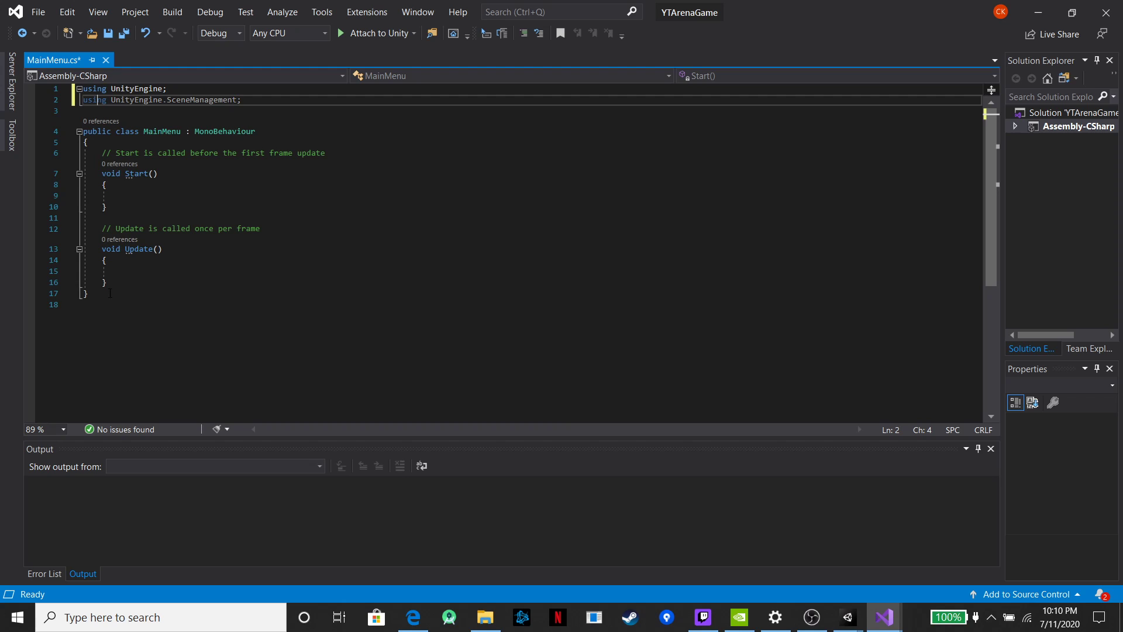
pyautogui.moveTo(108, 283); pyautogui.dragTo(103, 153)
pyautogui.press('Delete')
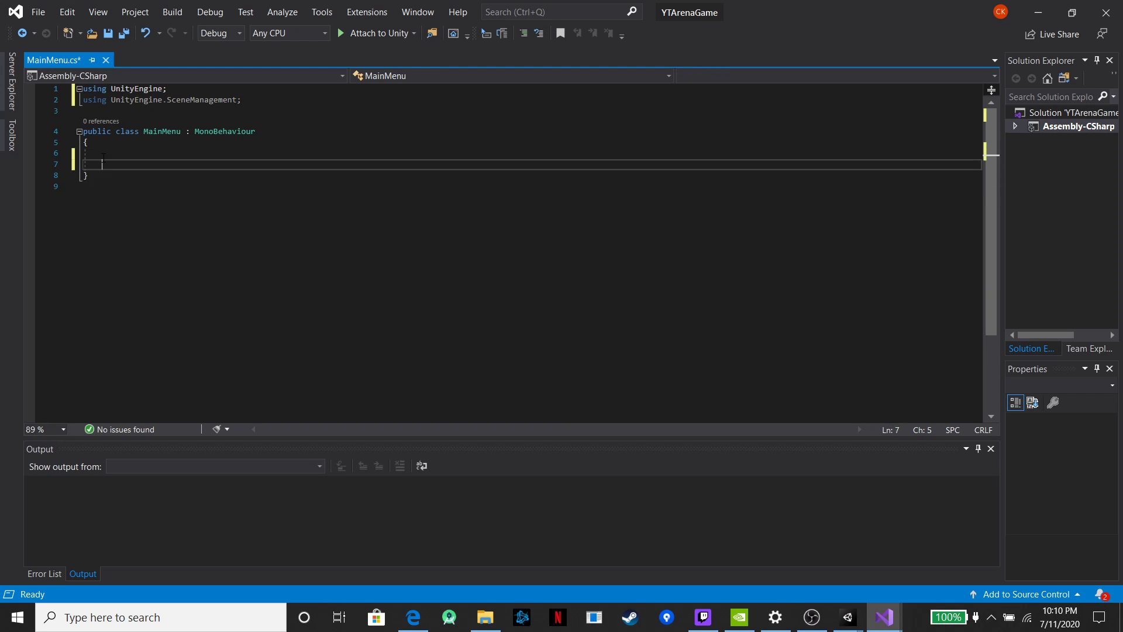
# Declare a "public void StartGame()" method with an empty body inside the MainMenu class
pyautogui.press('Return')
pyautogui.press('Return')
pyautogui.press('Up')
pyautogui.write('public ')
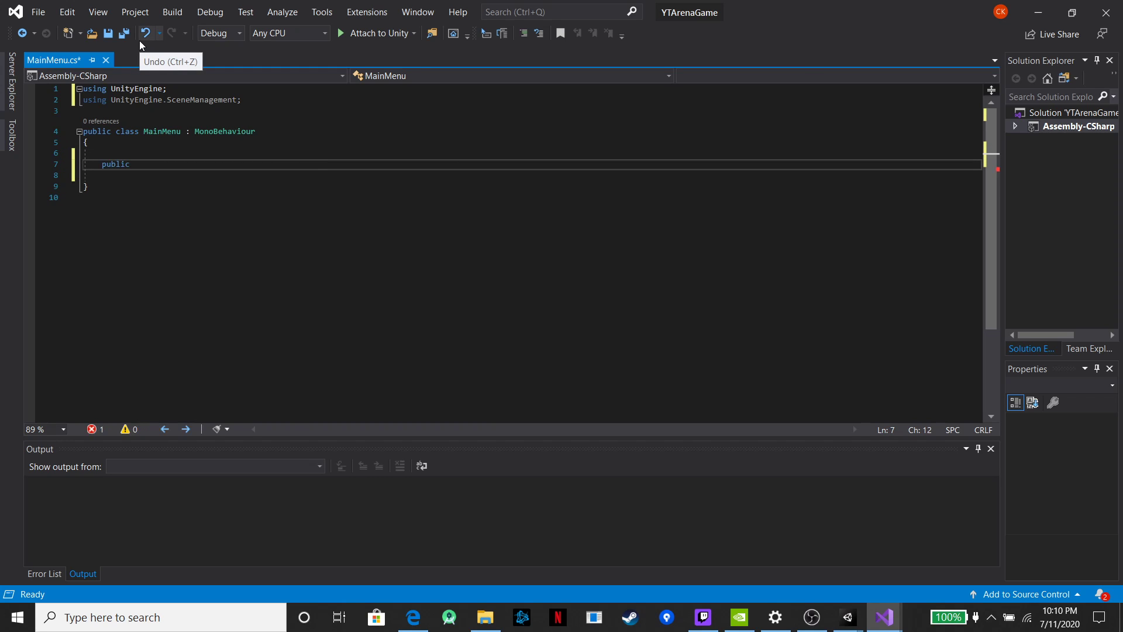
pyautogui.write('void ')
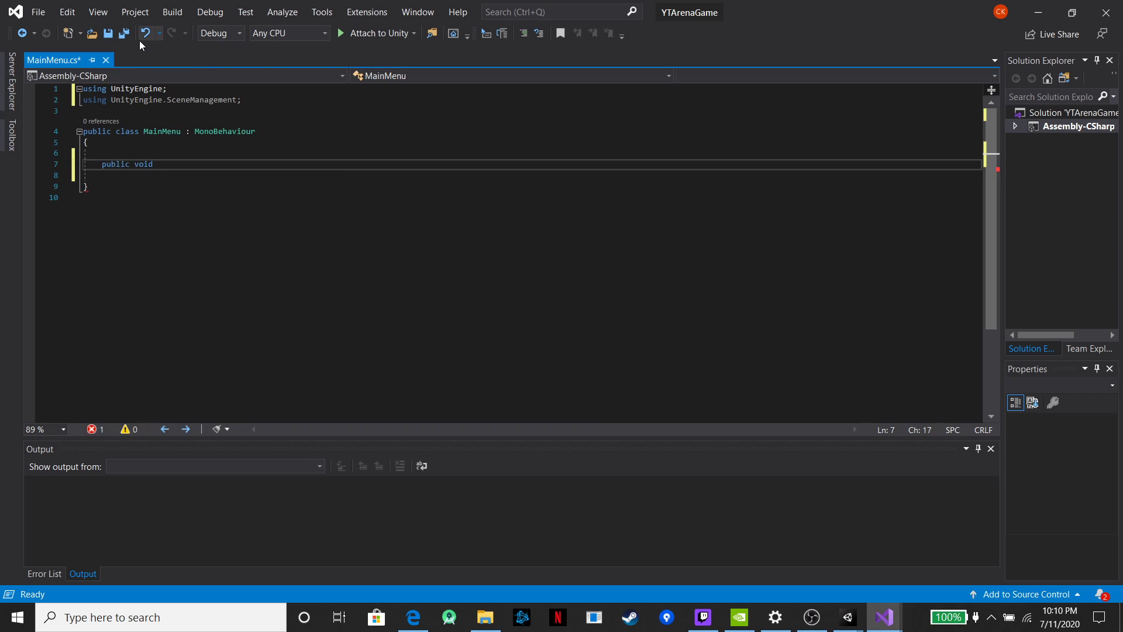
pyautogui.write('Star')
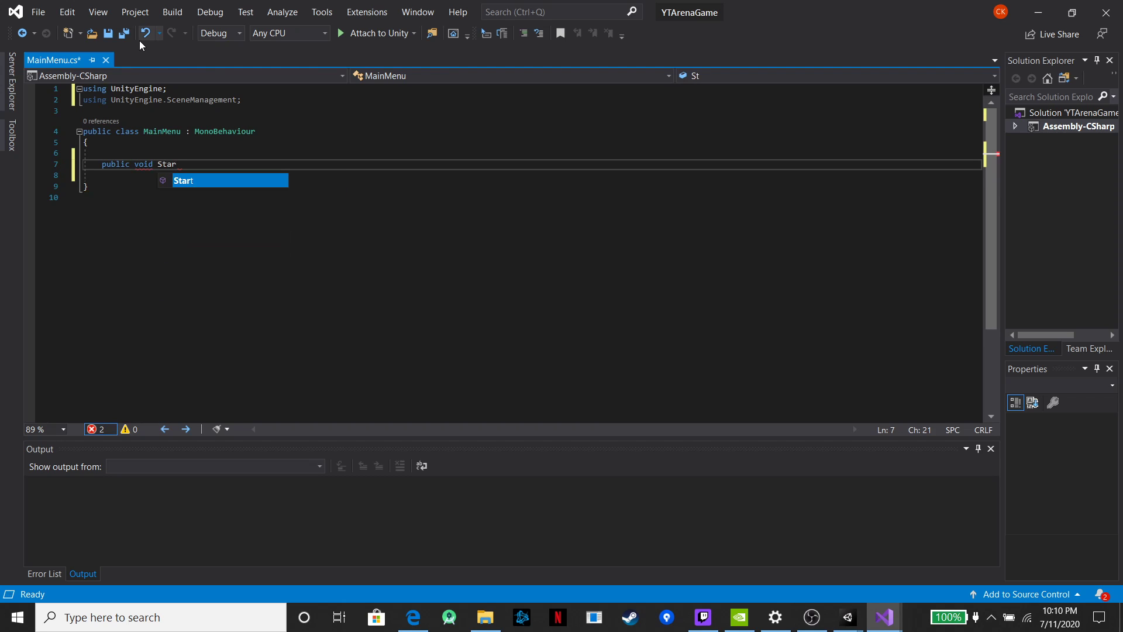
pyautogui.write('tGame()')
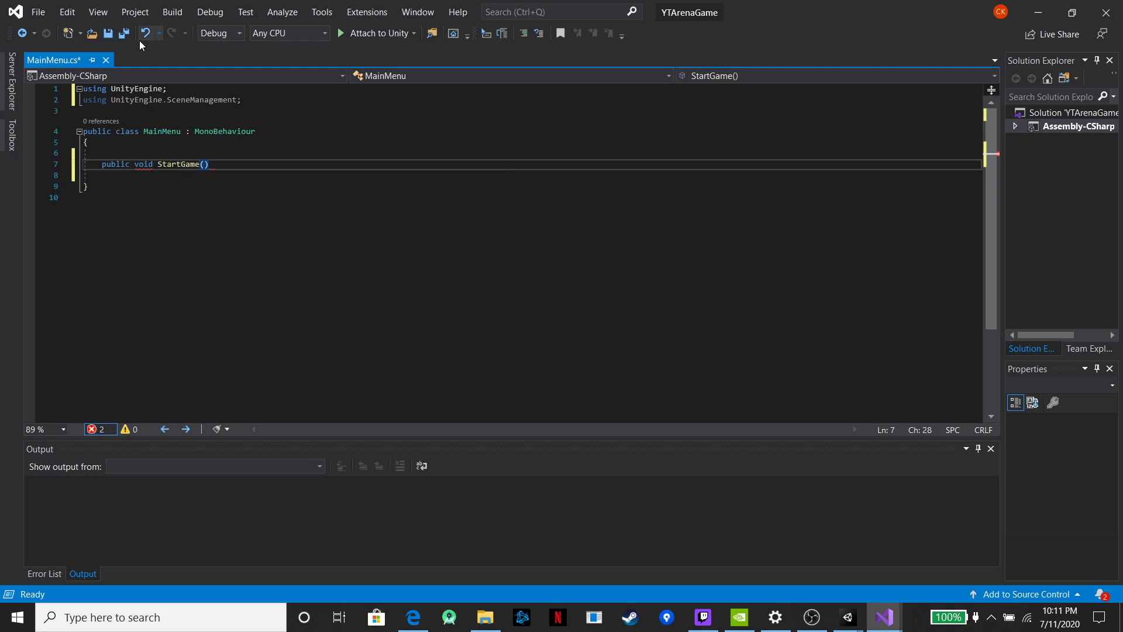
pyautogui.press('Return')
pyautogui.write('{')
pyautogui.press('Return')
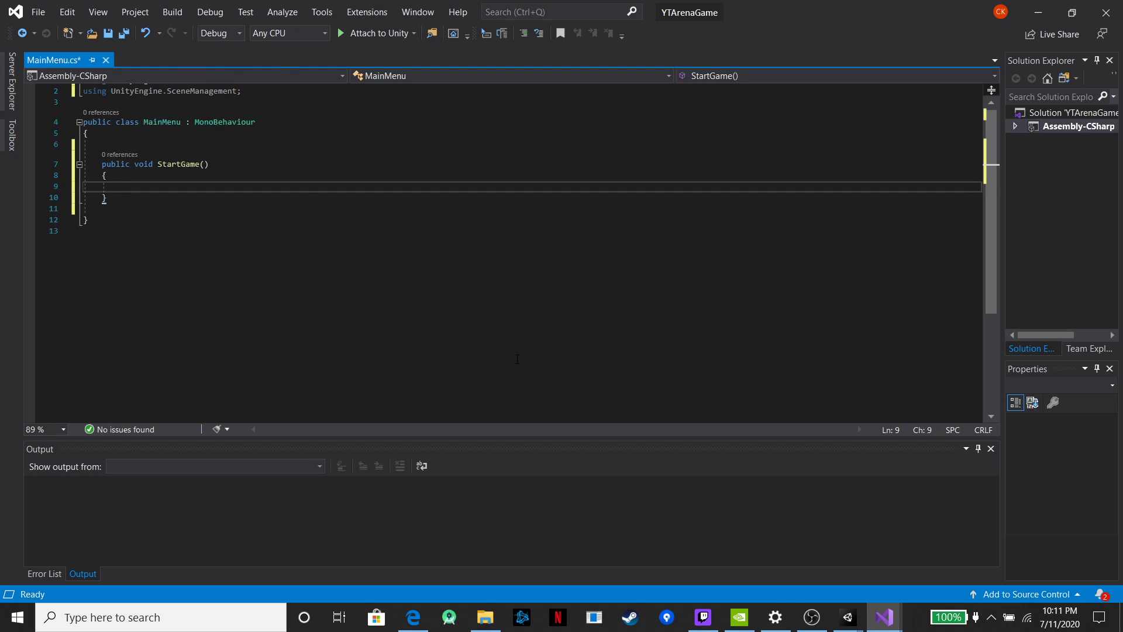
# Begin a statement in the StartGame body with the SceneManager class
pyautogui.write('Sc')
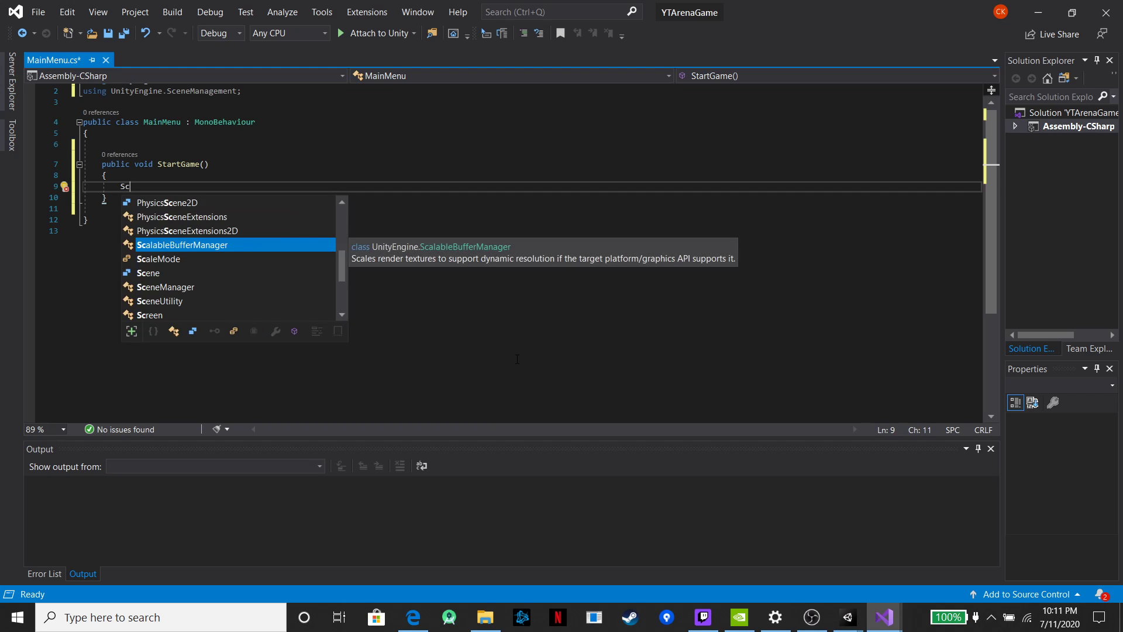
pyautogui.press('Down')
pyautogui.press('Down')
pyautogui.press('Down')
pyautogui.press('Tab')
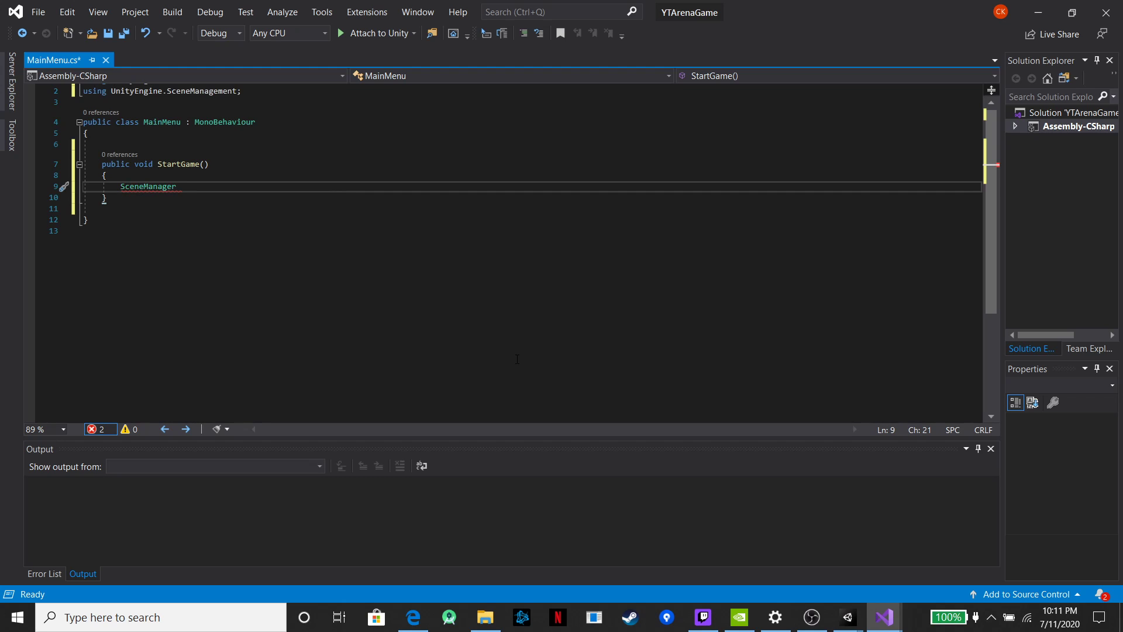
# Complete the SceneManager statement as a LoadScene call with an empty string argument, ending in a semicolon
pyautogui.write('.')
pyautogui.press('BackSpace')
pyautogui.hotkey('ctrl', 'space')
pyautogui.press('Down')
pyautogui.press('Down')
pyautogui.press('Down')
pyautogui.press('Down')
pyautogui.press('Down')
pyautogui.press('Down')
pyautogui.press('Down')
pyautogui.press('Down')
pyautogui.press('Down')
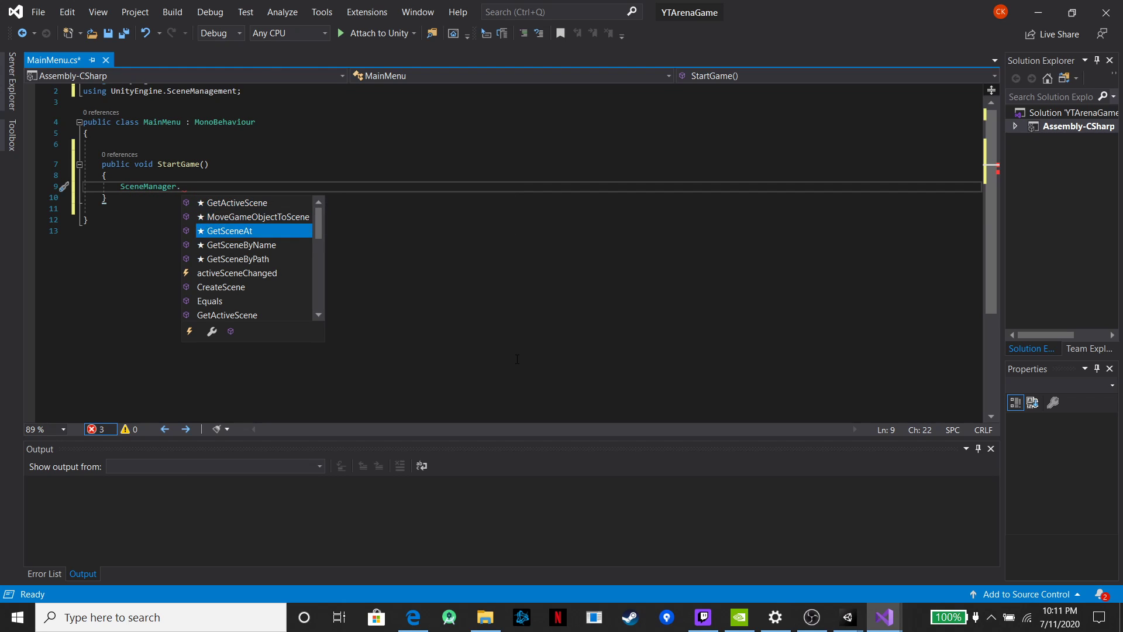
pyautogui.press('Down')
pyautogui.press('Down')
pyautogui.press('Down')
pyautogui.press('Down')
pyautogui.press('Down')
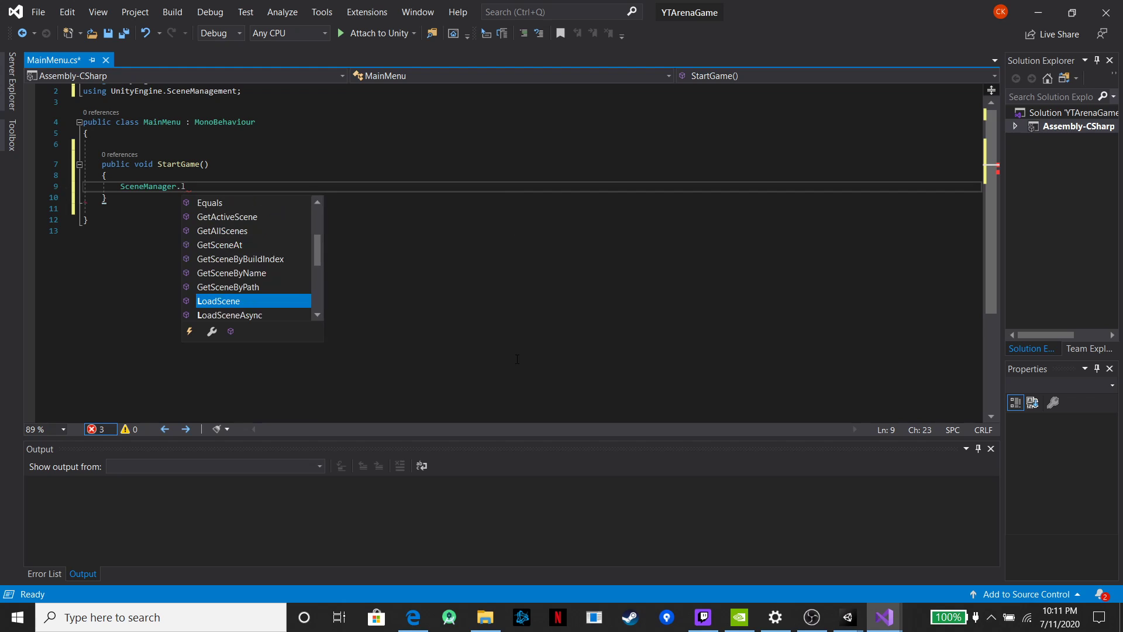
pyautogui.write('LoadScene')
pyautogui.press('Tab')
pyautogui.write('();')
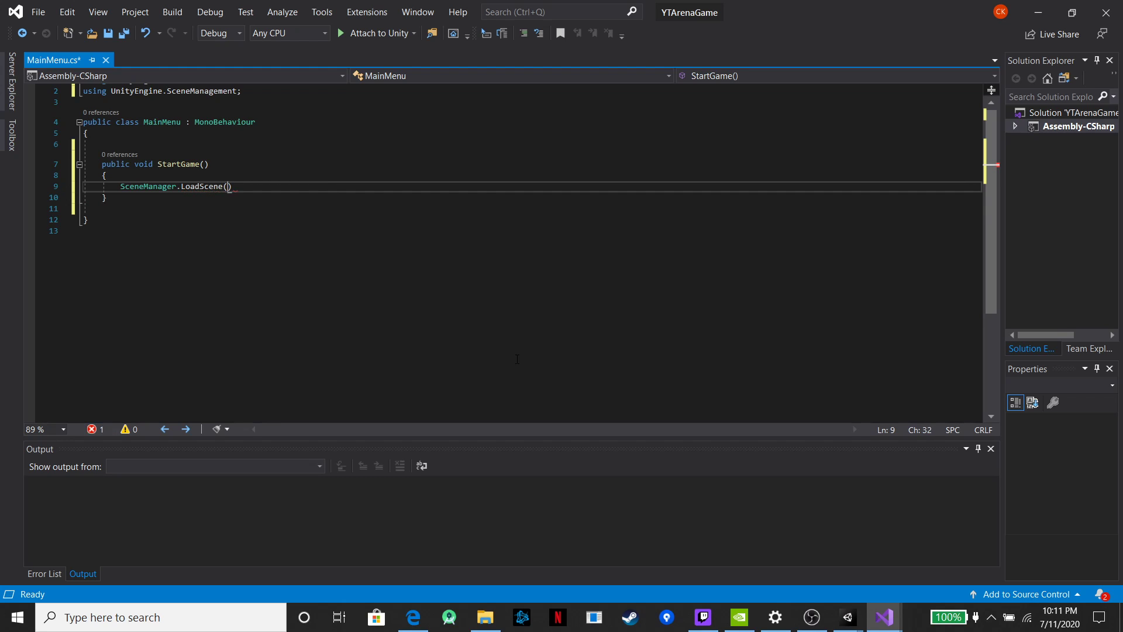
pyautogui.press('Left')
pyautogui.press('Left')
pyautogui.write('"')
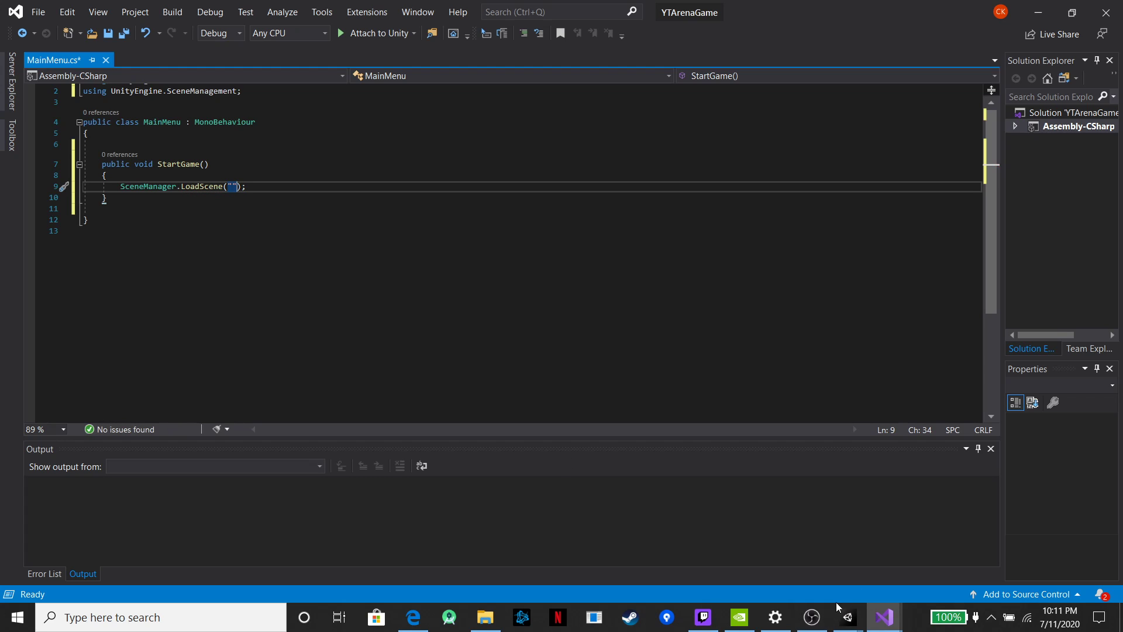
# Switch to the YTArenaGame project in Unity and check the game scene's exact name in the Scenes folder
pyautogui.click(848, 617)
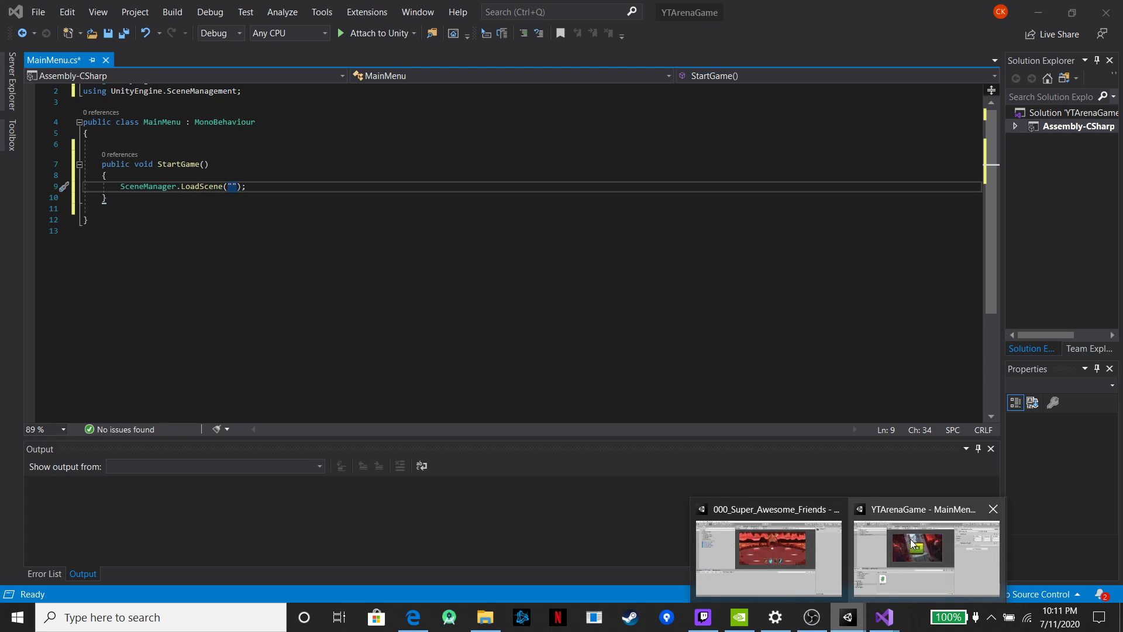
pyautogui.click(891, 576)
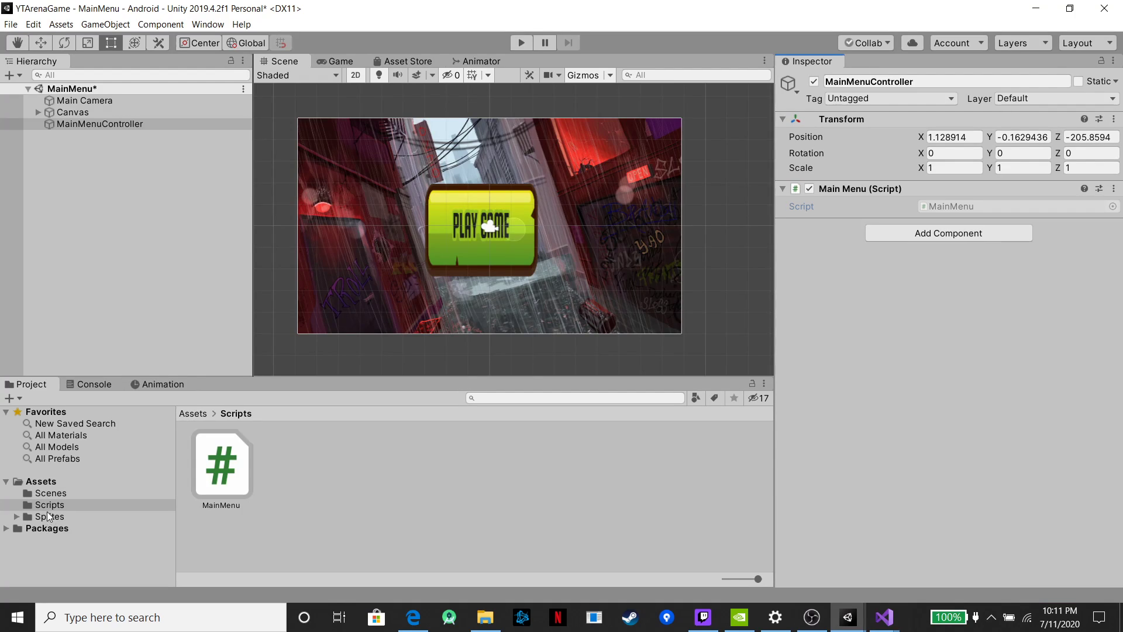
pyautogui.click(51, 492)
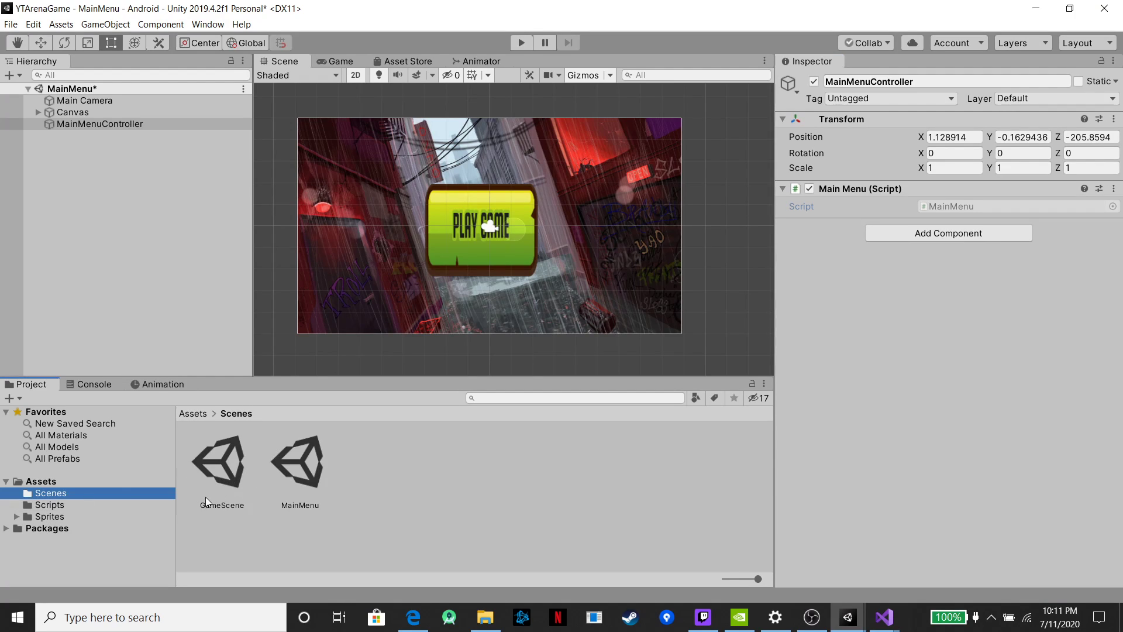
pyautogui.click(229, 478)
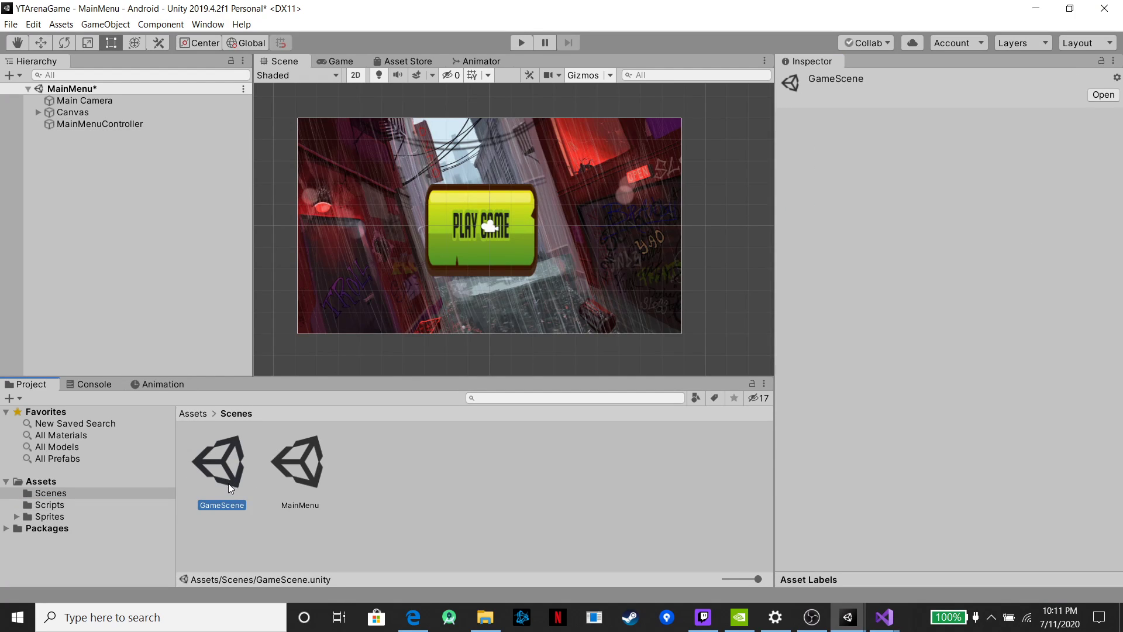
pyautogui.rightClick(226, 478)
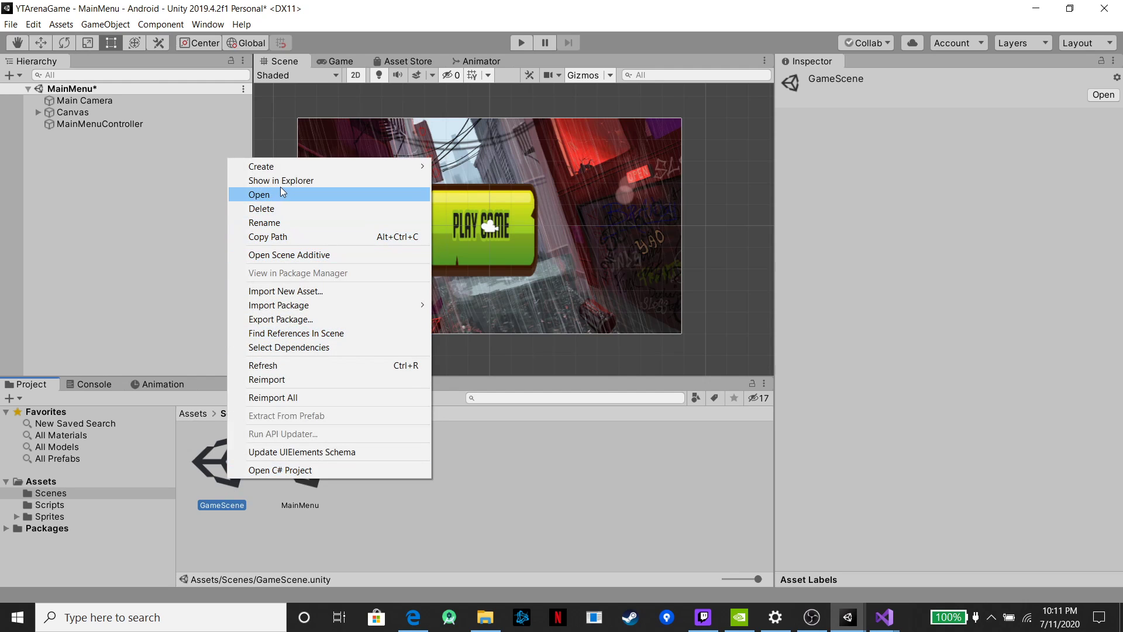
pyautogui.click(264, 222)
pyautogui.press('Return')
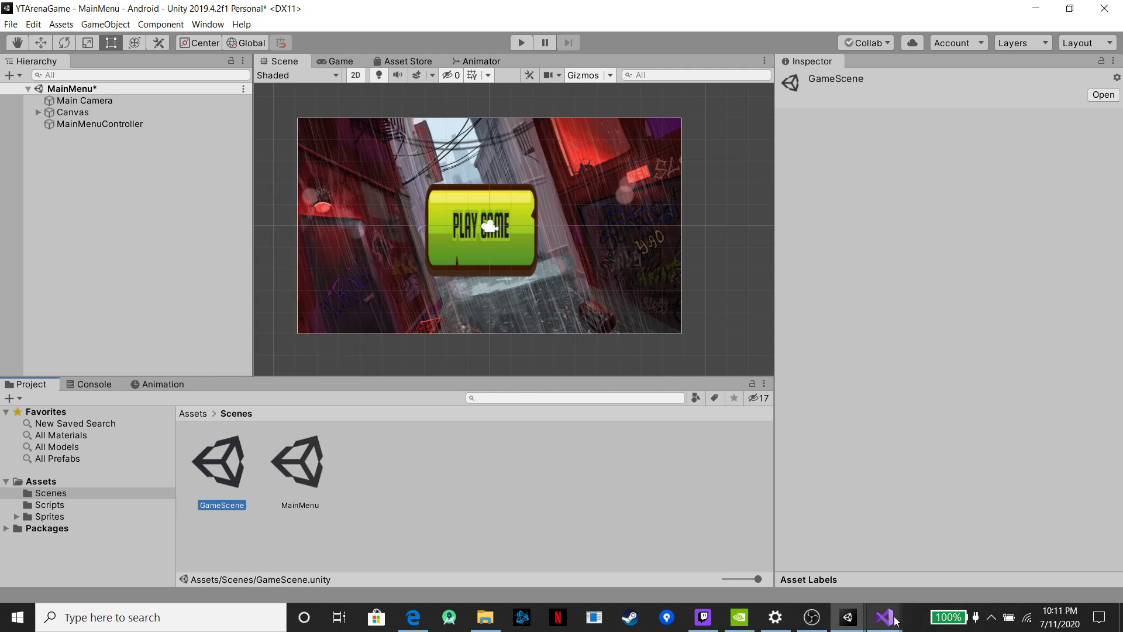
# Return to the YTArenaGame script in Visual Studio, enter "GameScene" as the LoadScene argument, and save the file
pyautogui.moveTo(884, 617)
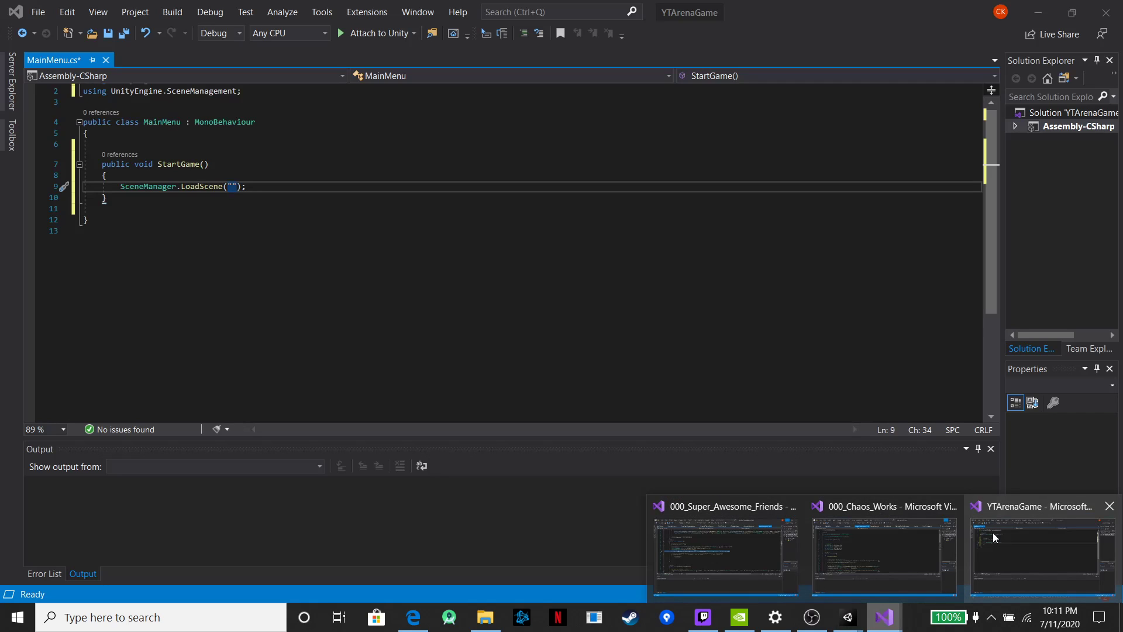
pyautogui.click(1028, 540)
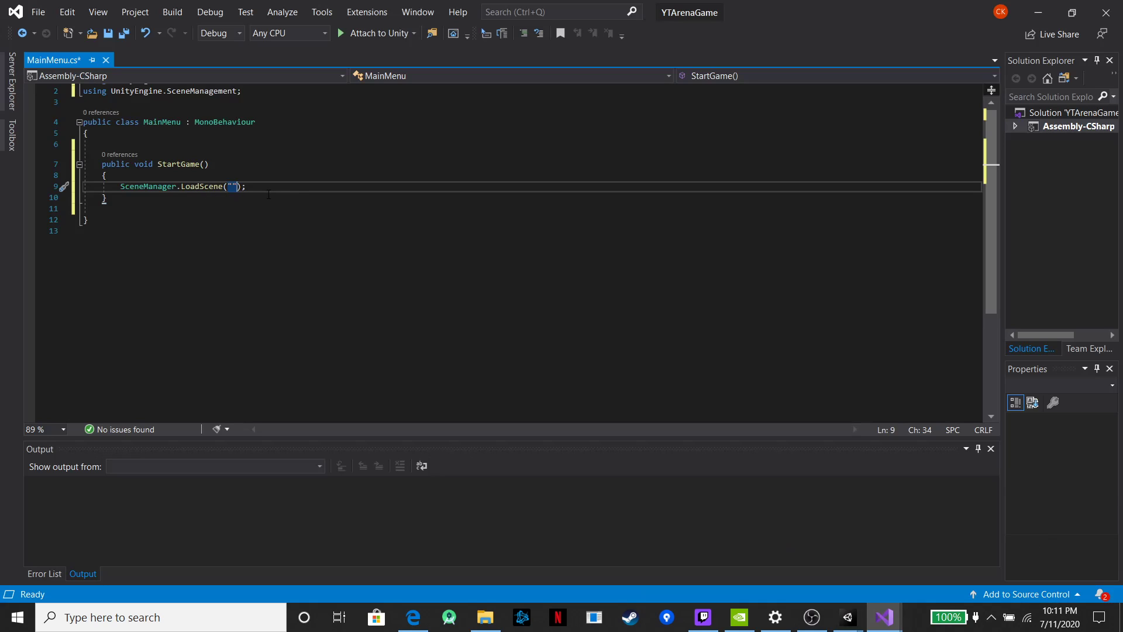
pyautogui.write('GameScene')
pyautogui.click(110, 35)
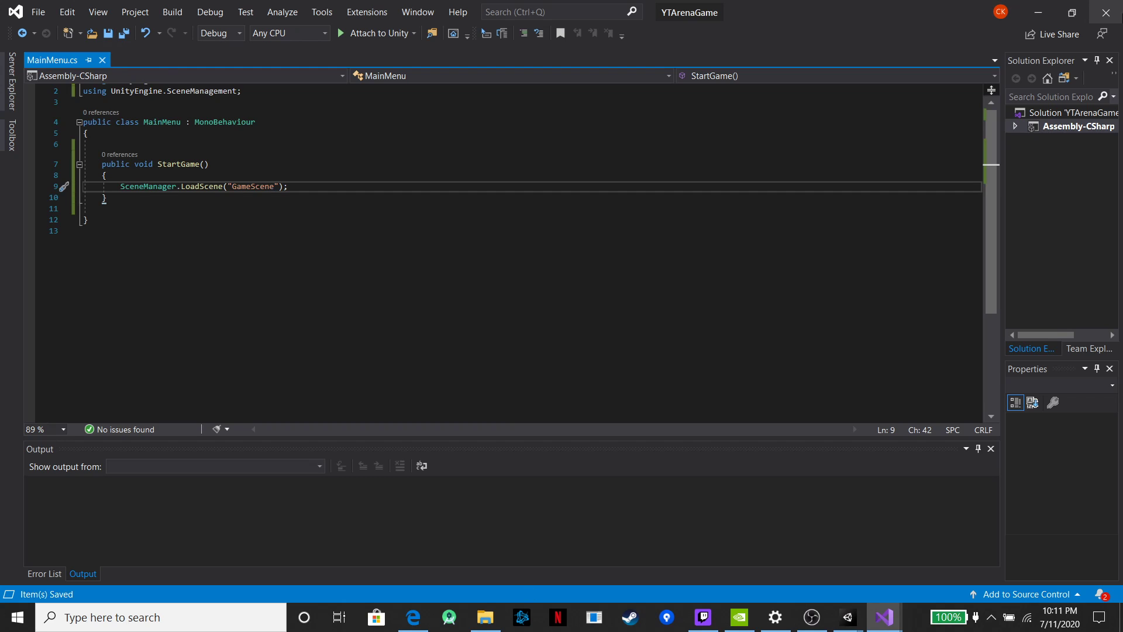
# Switch to the YTArenaGame project in Unity and add an On Click event to StartGameButton with MainMenuController as its object
pyautogui.click(848, 616)
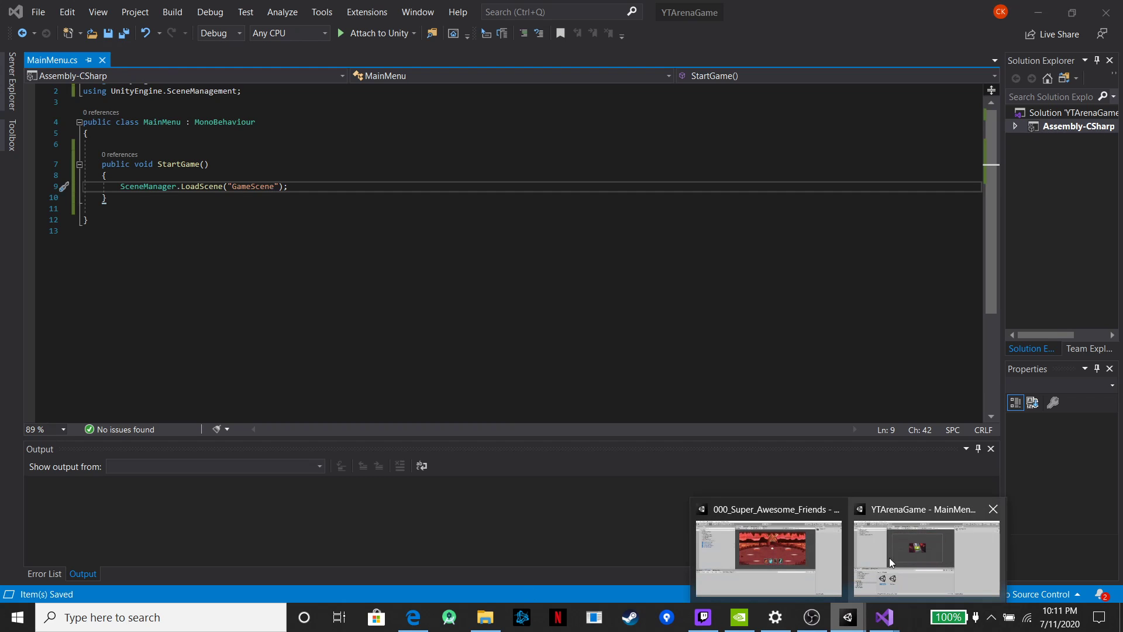
pyautogui.click(917, 556)
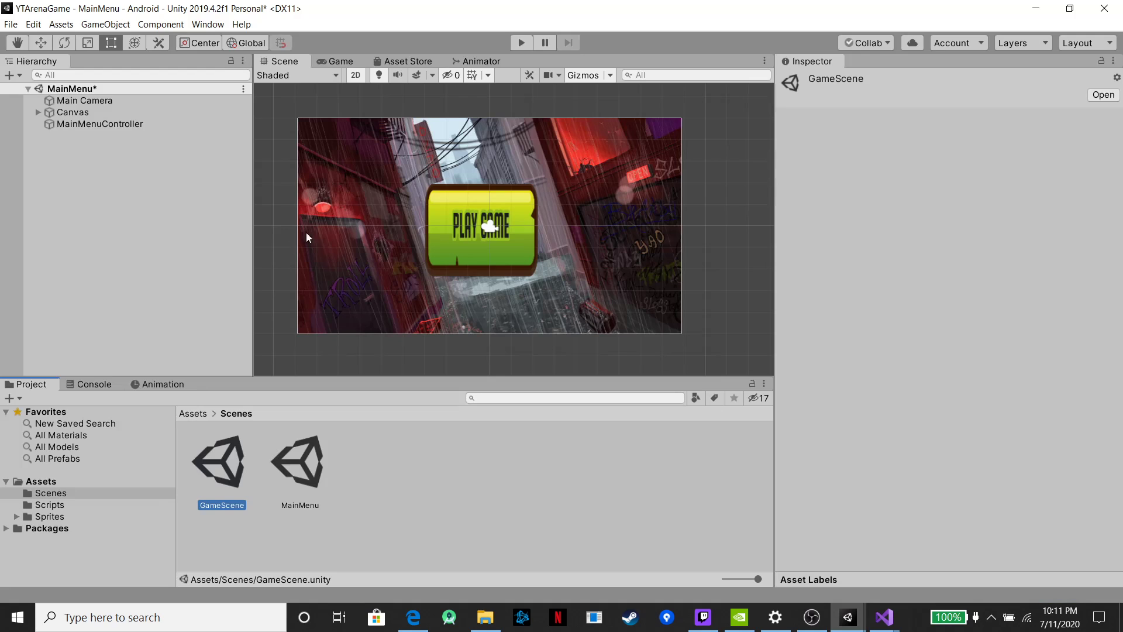
pyautogui.click(459, 210)
pyautogui.scroll(-5, 930, 489)
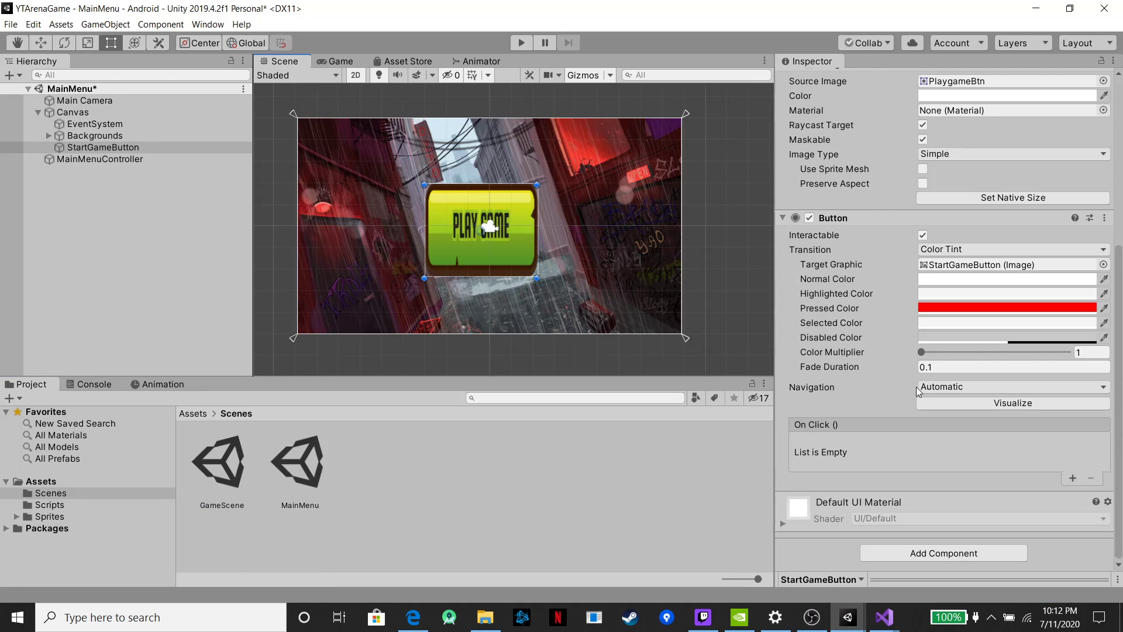
pyautogui.click(1071, 478)
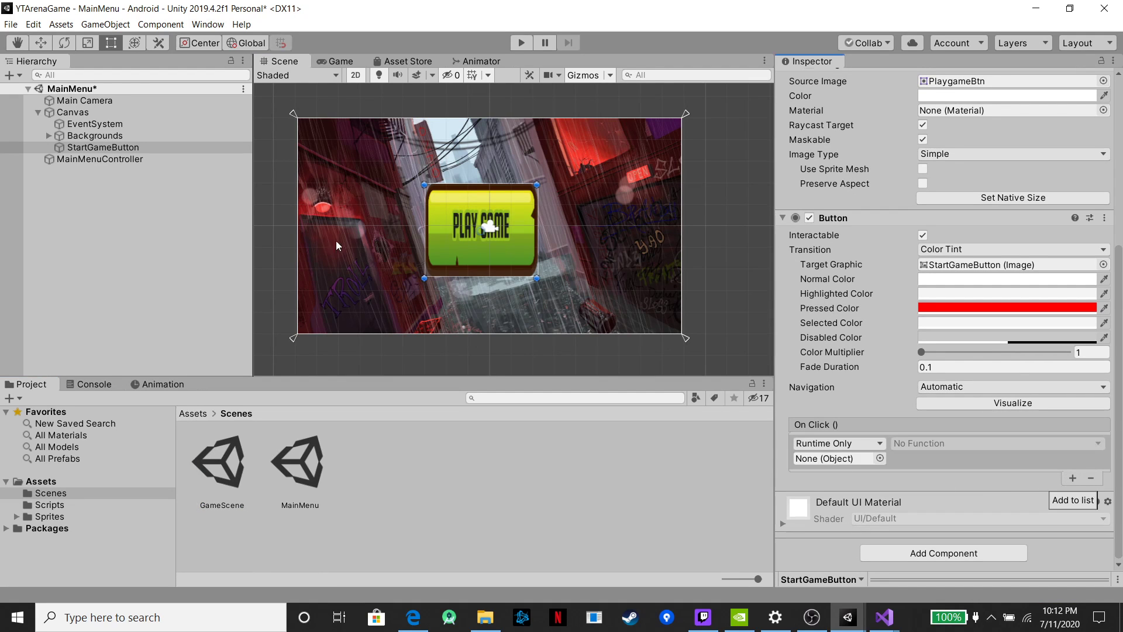
pyautogui.moveTo(82, 160); pyautogui.dragTo(828, 464)
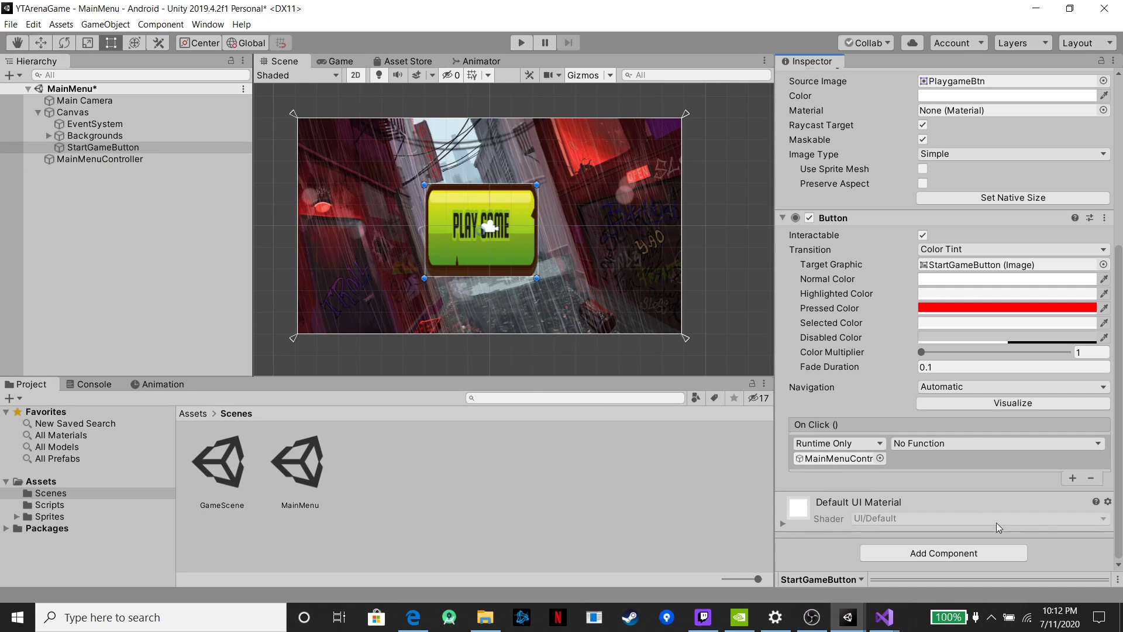
# Set the function of StartGameButton's On Click event to MainMenu.StartGame
pyautogui.click(967, 442)
pyautogui.moveTo(952, 506)
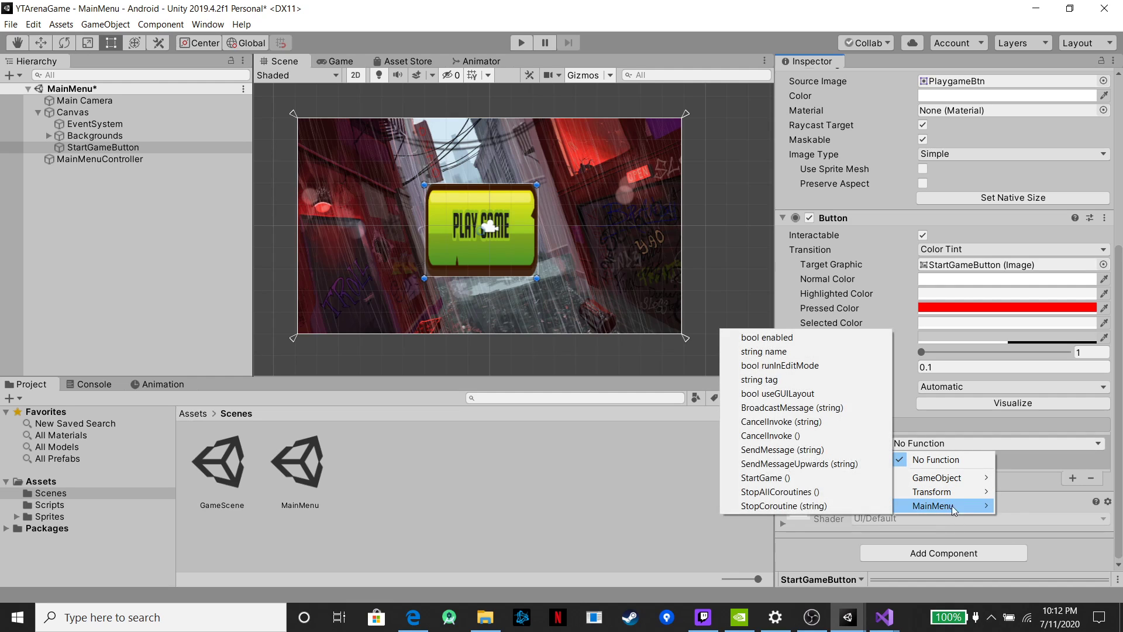
pyautogui.click(773, 478)
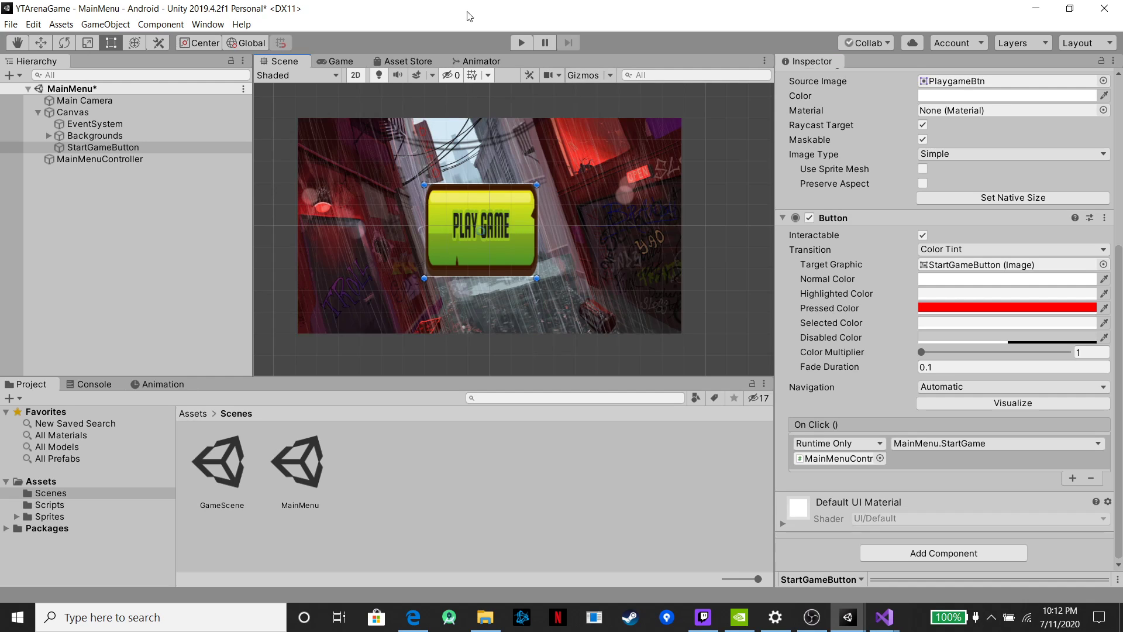
# Run the MainMenu scene in Play mode and test the Play Game button several times
pyautogui.click(522, 41)
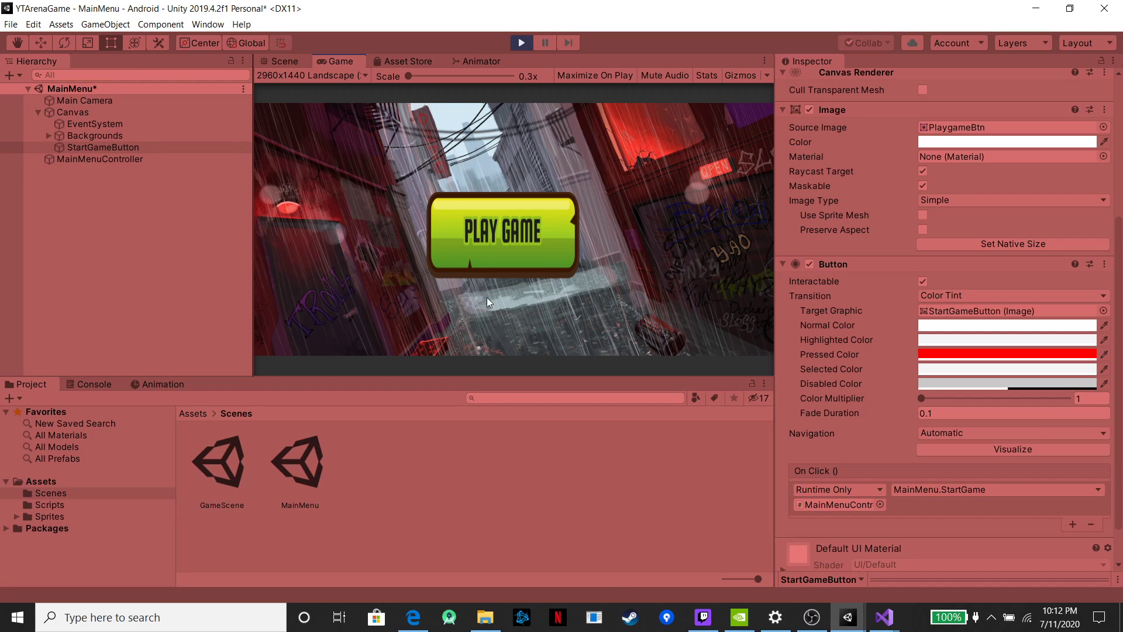
pyautogui.click(507, 232)
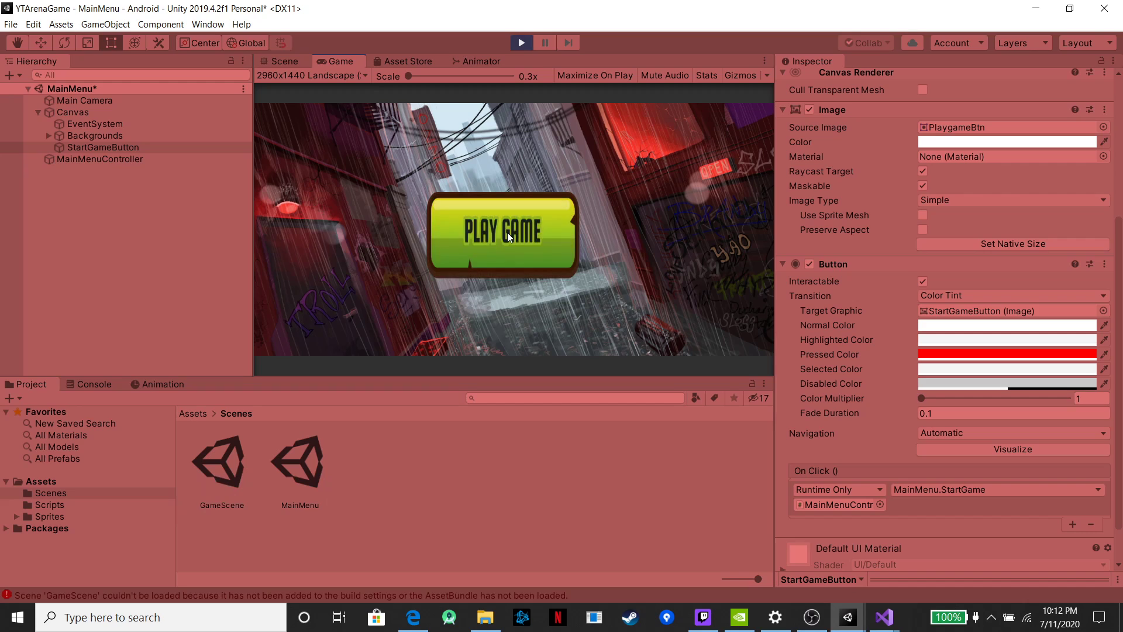
pyautogui.click(507, 233)
pyautogui.click(507, 233)
# Open the logged error in the Console, look over StartGameButton's settings, and exit Play mode
pyautogui.click(145, 594)
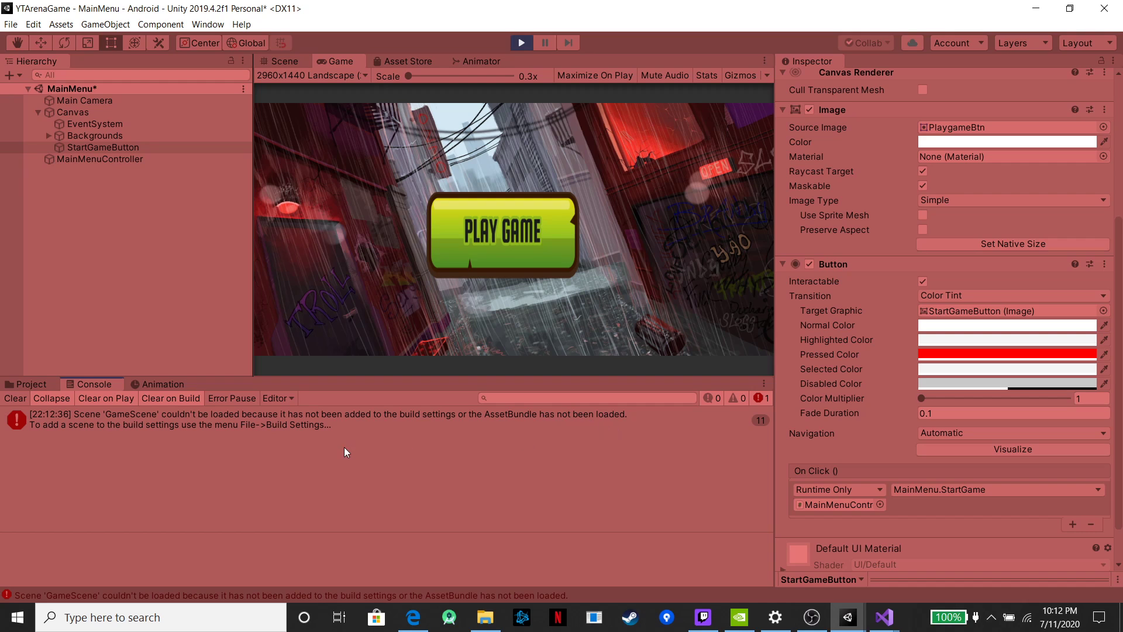
pyautogui.scroll(-2, 957, 536)
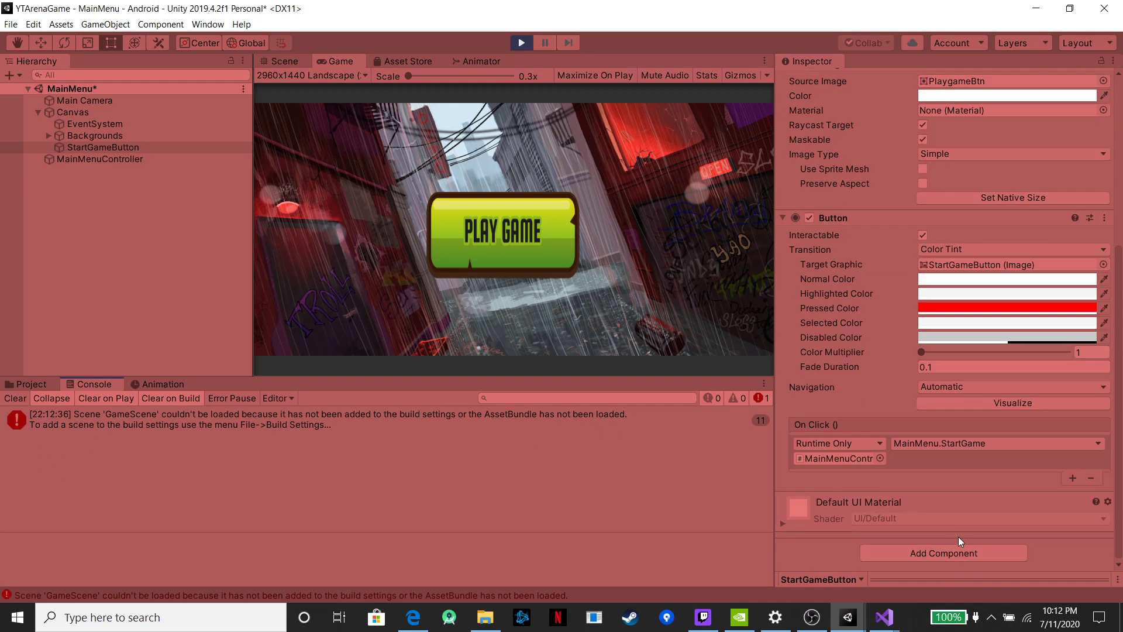
pyautogui.scroll(10, 958, 536)
pyautogui.click(530, 45)
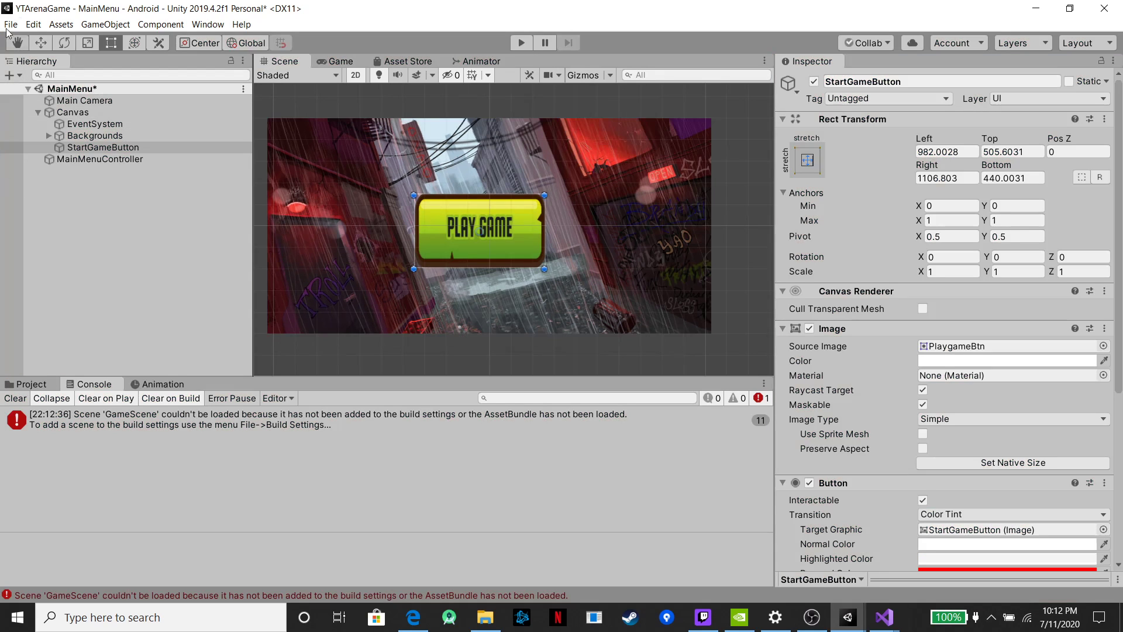
# Open the Build Settings and add the GameScene and MainMenu scenes to Scenes In Build
pyautogui.click(12, 26)
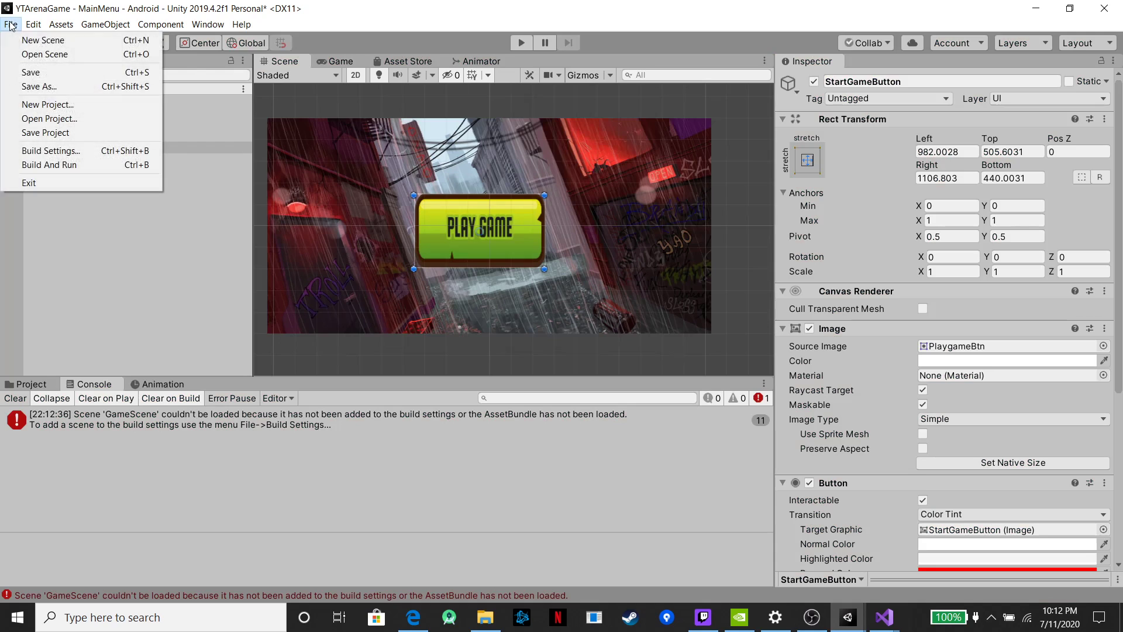
pyautogui.click(49, 152)
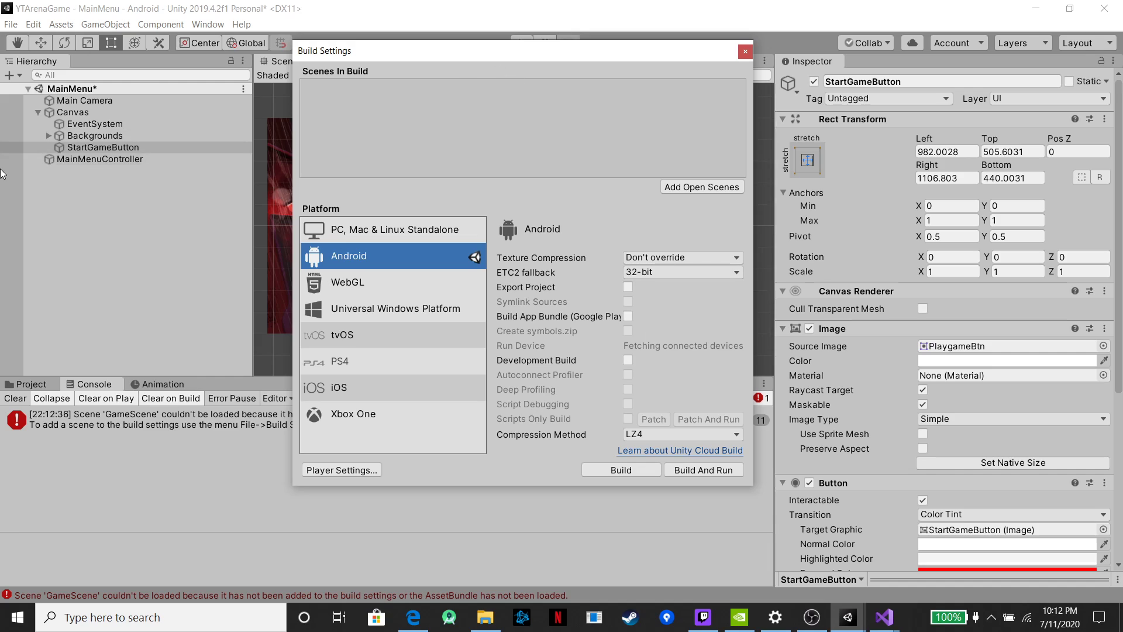
pyautogui.click(27, 384)
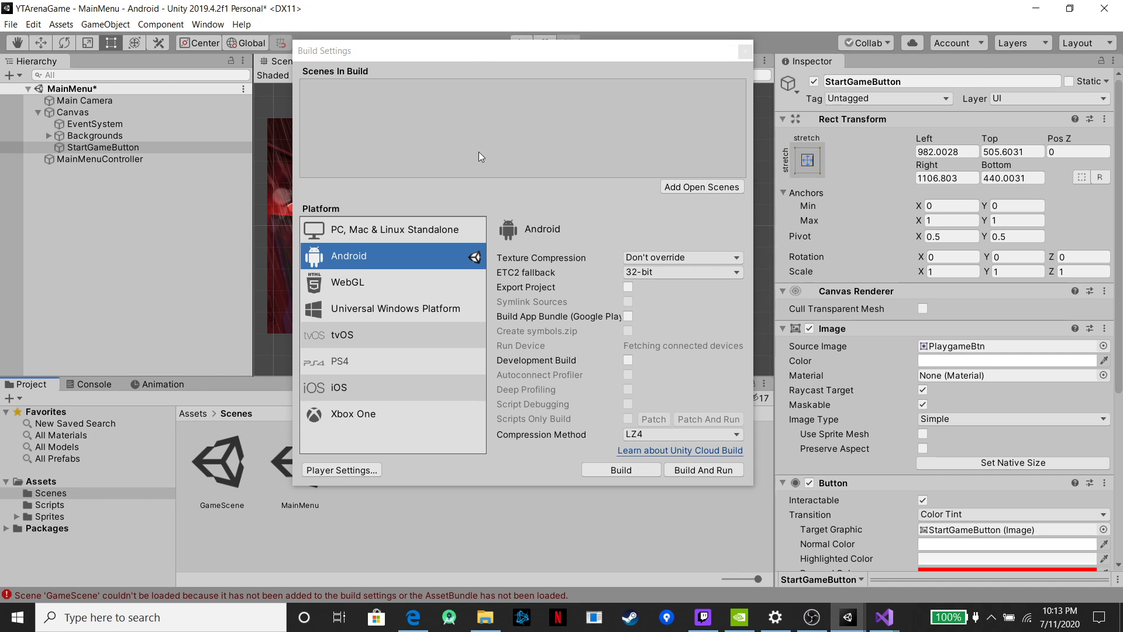
pyautogui.moveTo(562, 58); pyautogui.dragTo(1005, 263)
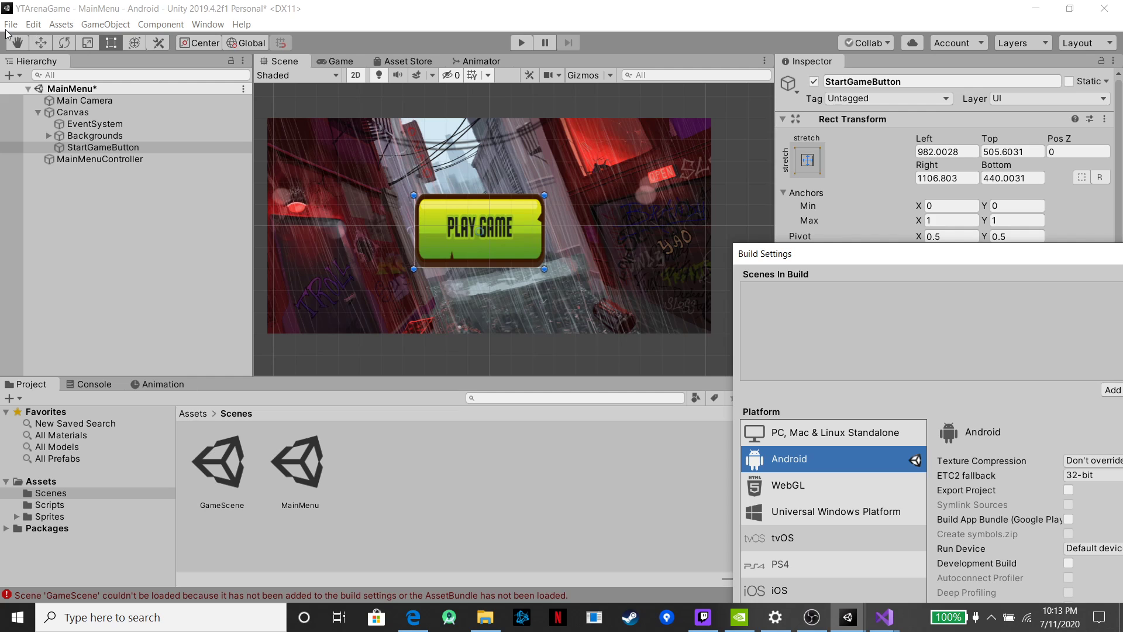
pyautogui.moveTo(857, 248); pyautogui.dragTo(448, 36)
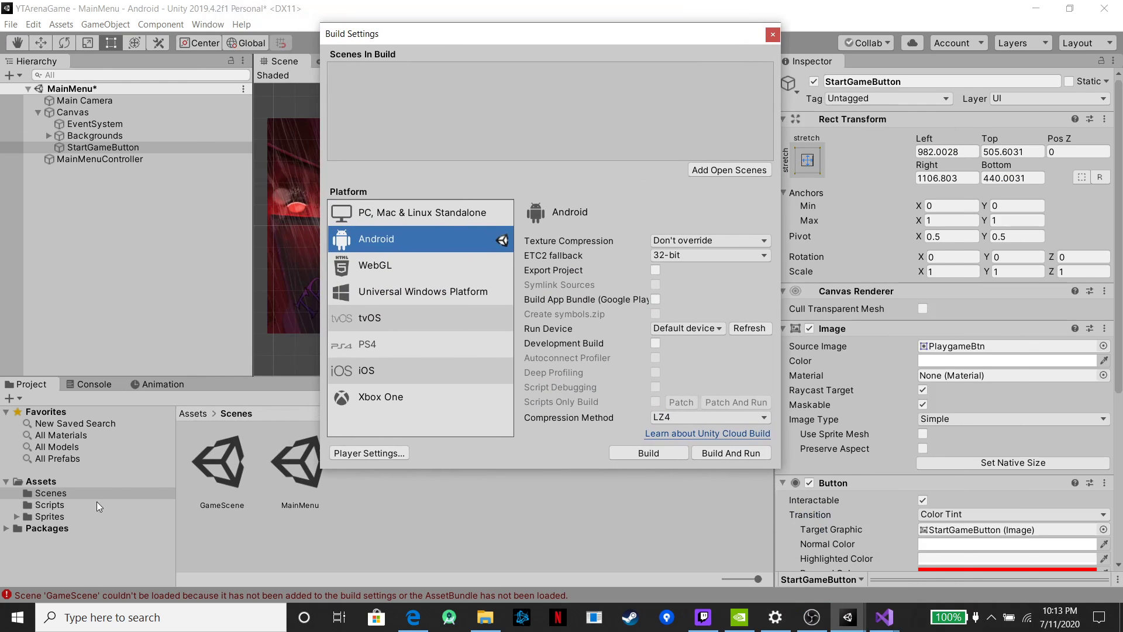
pyautogui.click(222, 460)
pyautogui.keyDown('ctrl'); pyautogui.click(300, 475); pyautogui.keyUp('ctrl')
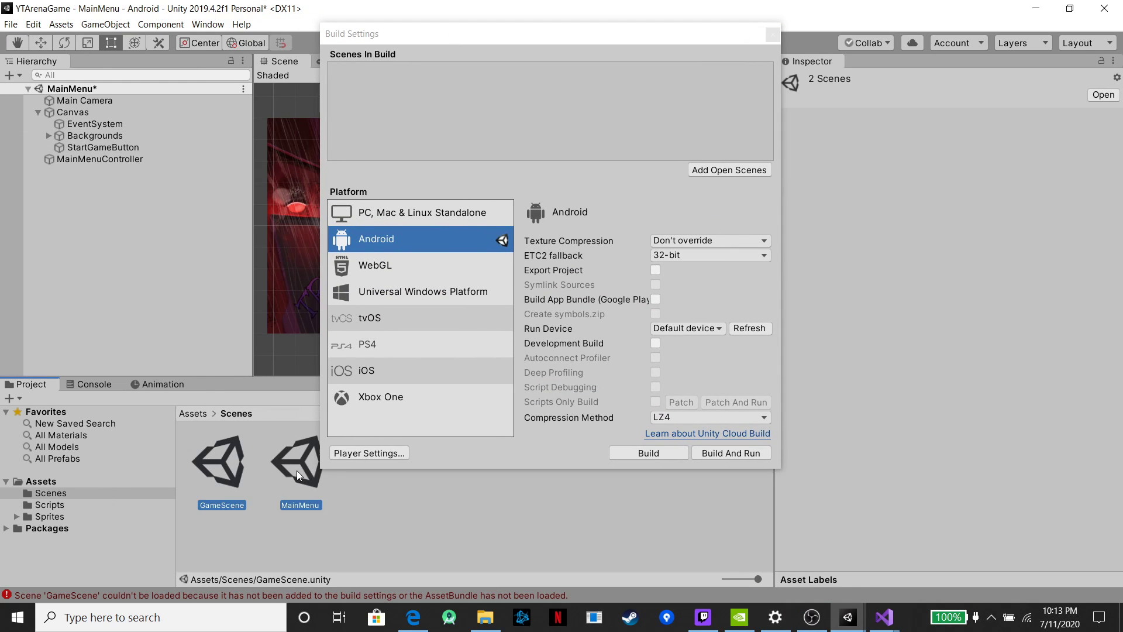
pyautogui.moveTo(297, 470); pyautogui.dragTo(436, 111)
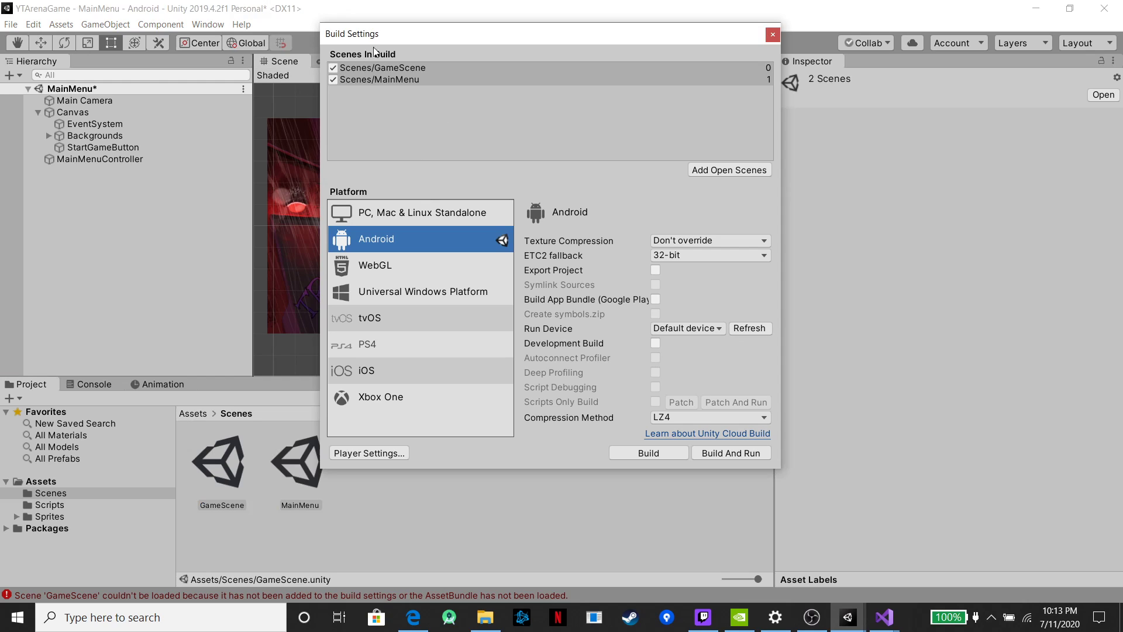
# Move MainMenu above GameScene in the build scene order, close the Build Settings and save the MainMenu scene
pyautogui.click(469, 103)
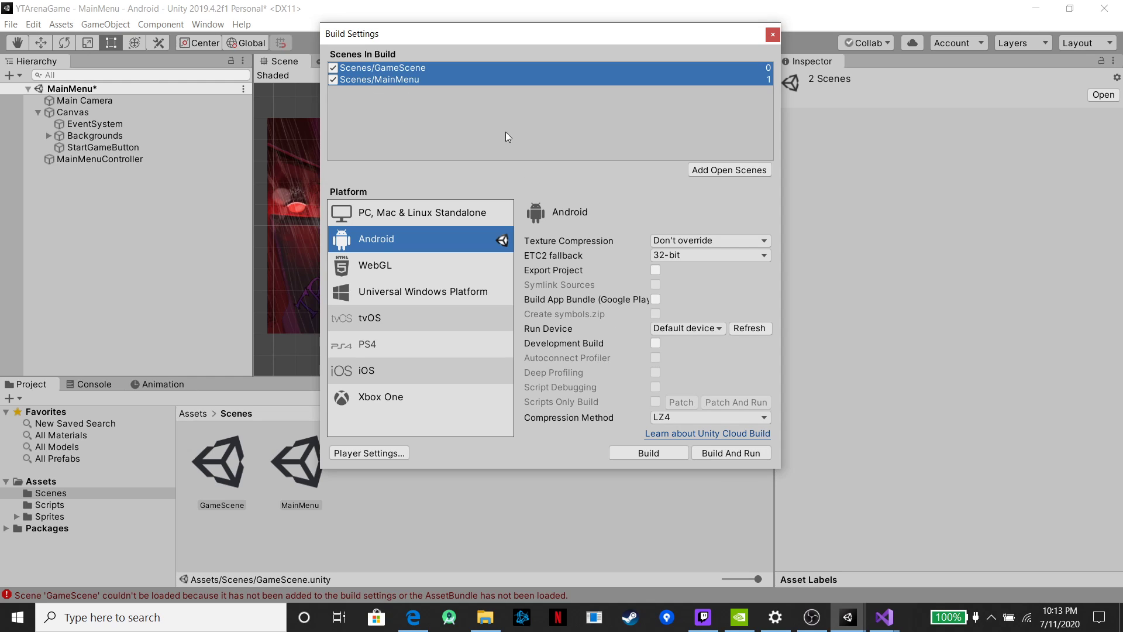
pyautogui.moveTo(380, 69); pyautogui.dragTo(379, 60)
pyautogui.click(357, 86)
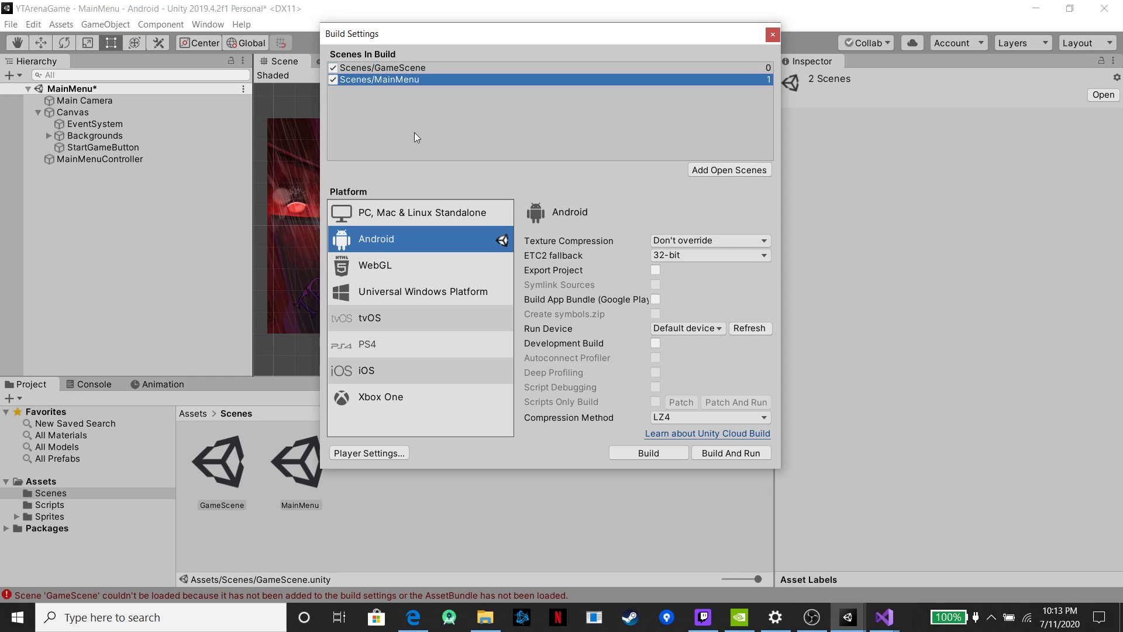
pyautogui.moveTo(384, 77); pyautogui.dragTo(384, 64)
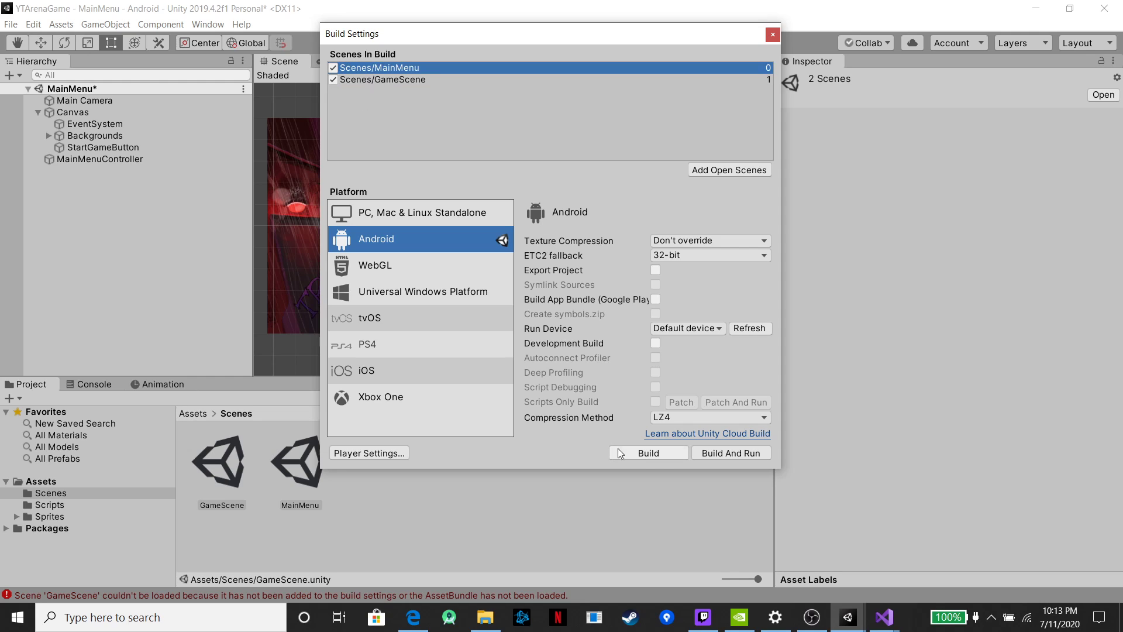
pyautogui.click(772, 35)
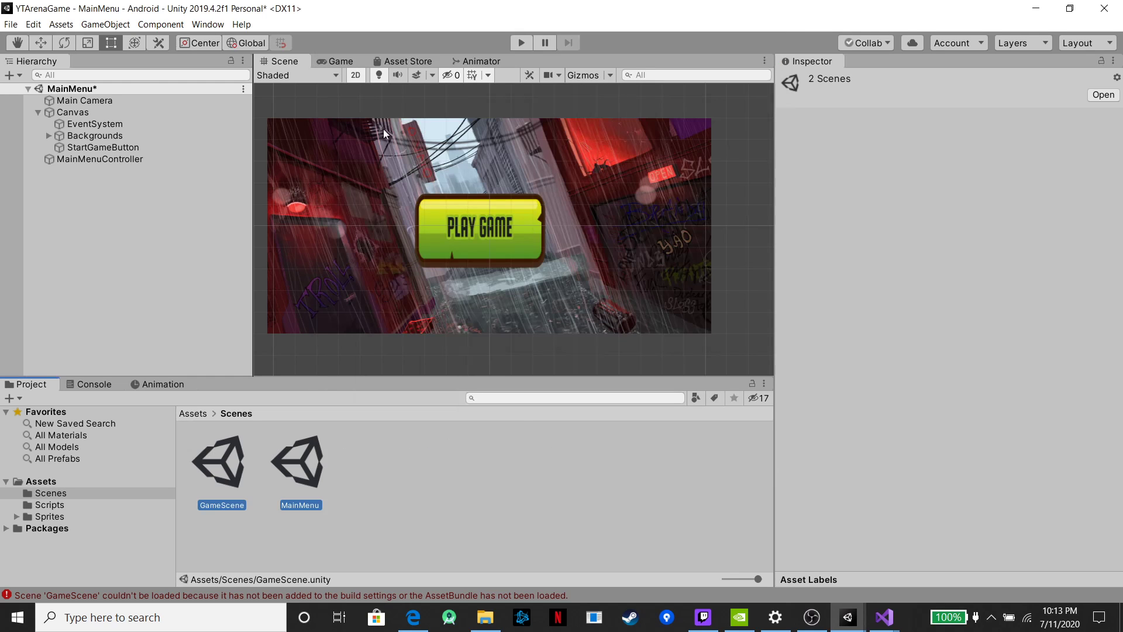
pyautogui.click(11, 24)
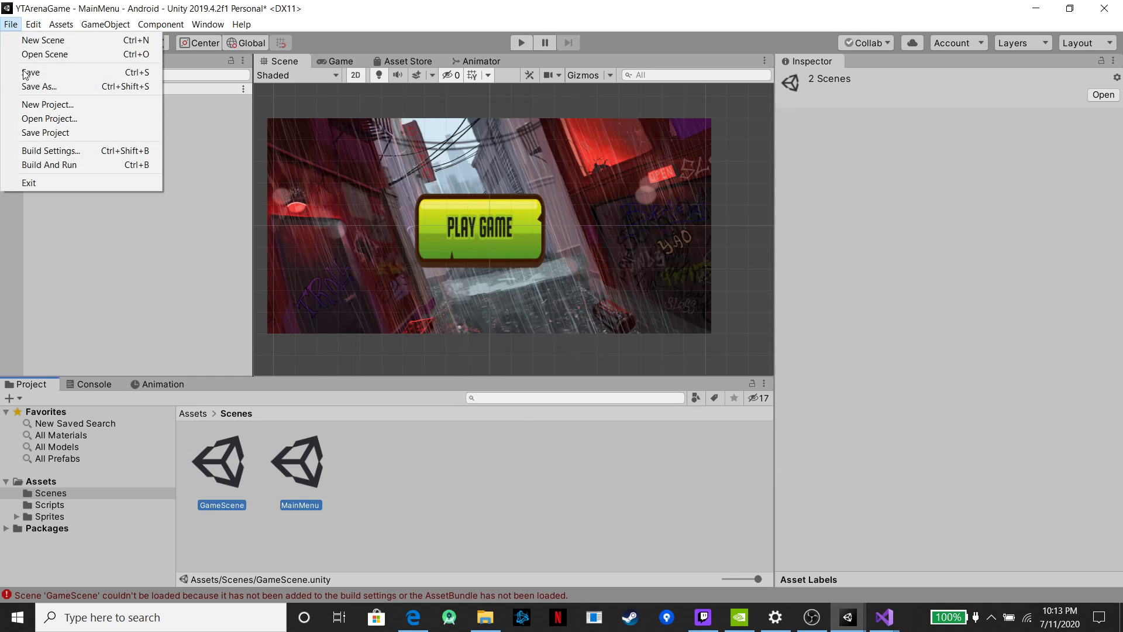
pyautogui.click(28, 71)
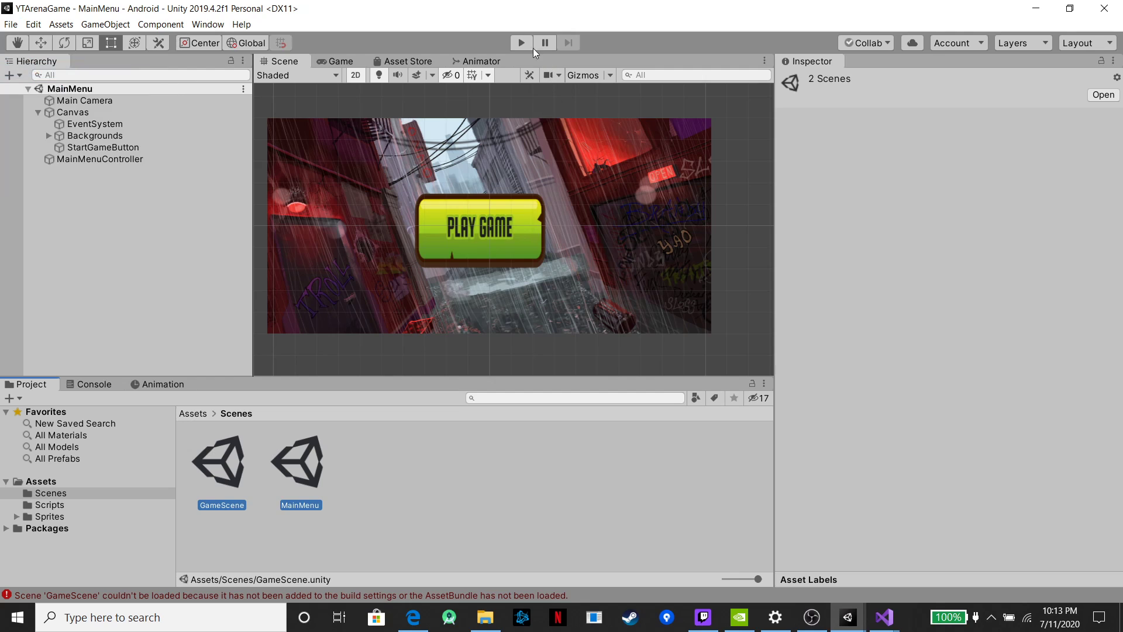
# Run the MainMenu scene in Play mode, test the Play Game button once and exit Play mode
pyautogui.click(529, 43)
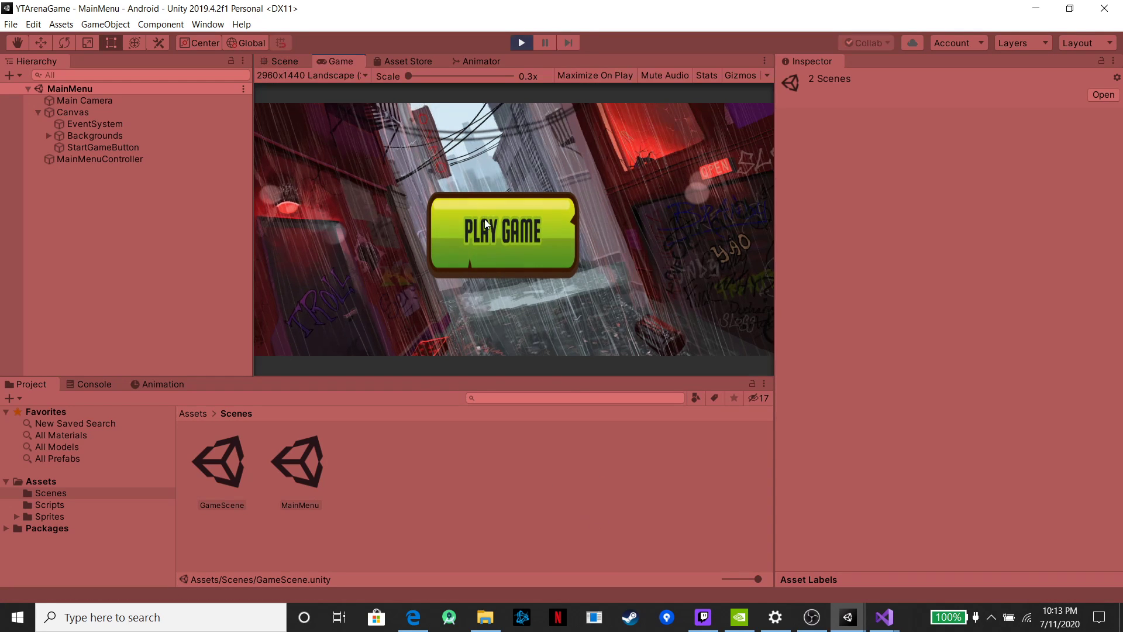
pyautogui.click(525, 230)
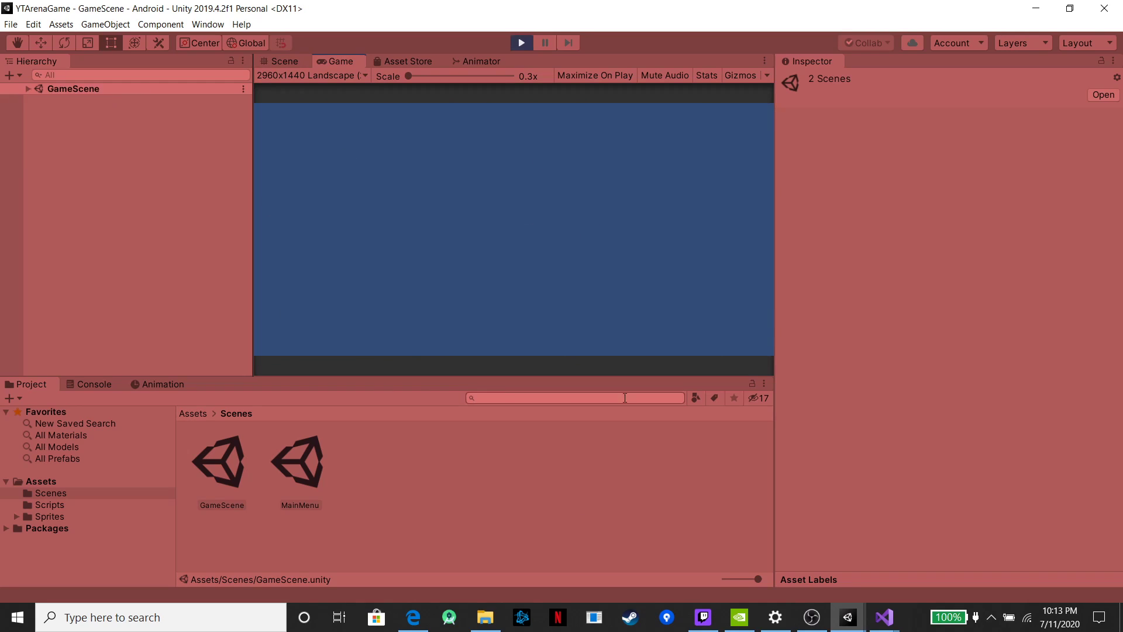
pyautogui.click(50, 88)
pyautogui.click(521, 42)
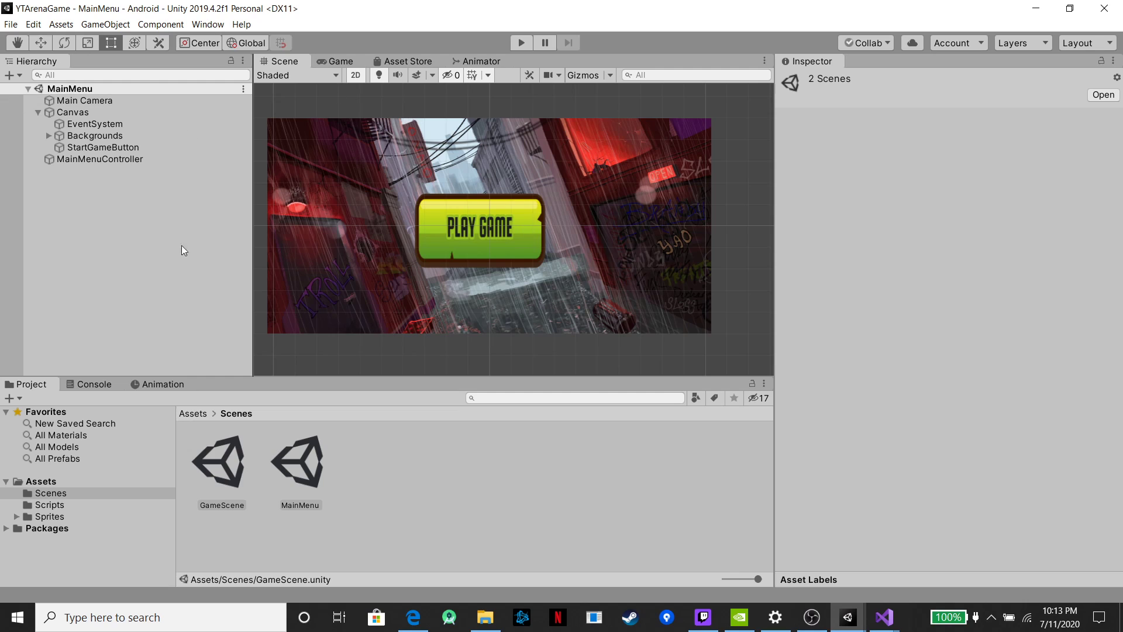
# Look over the Main Camera's settings in MainMenu and open GameScene from the Scenes folder
pyautogui.click(96, 103)
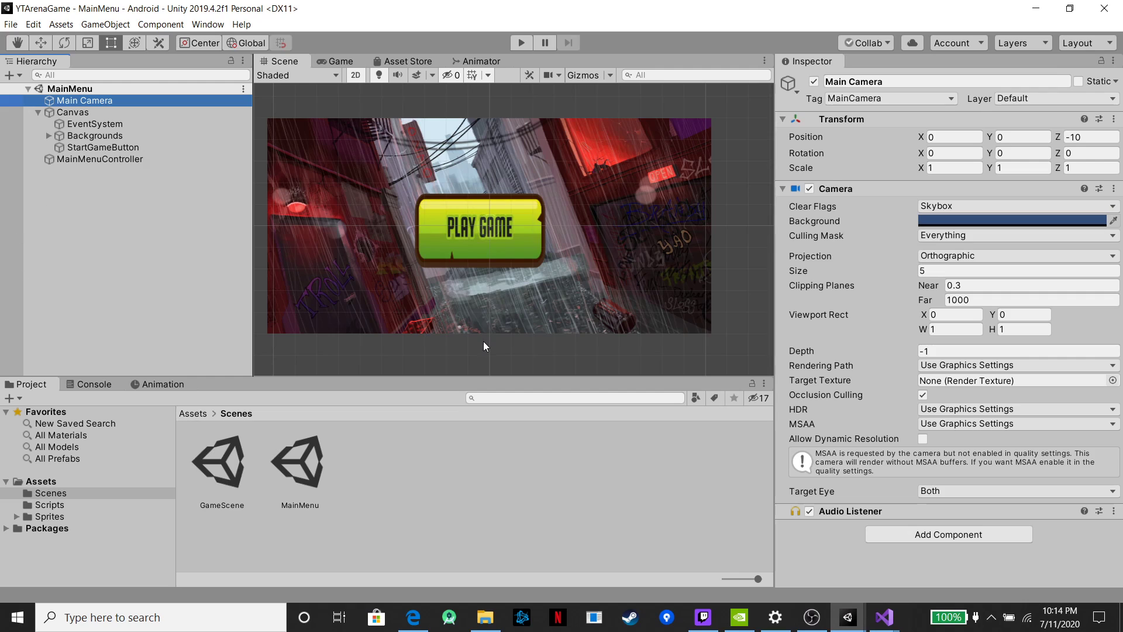
pyautogui.click(954, 283)
pyautogui.click(313, 461)
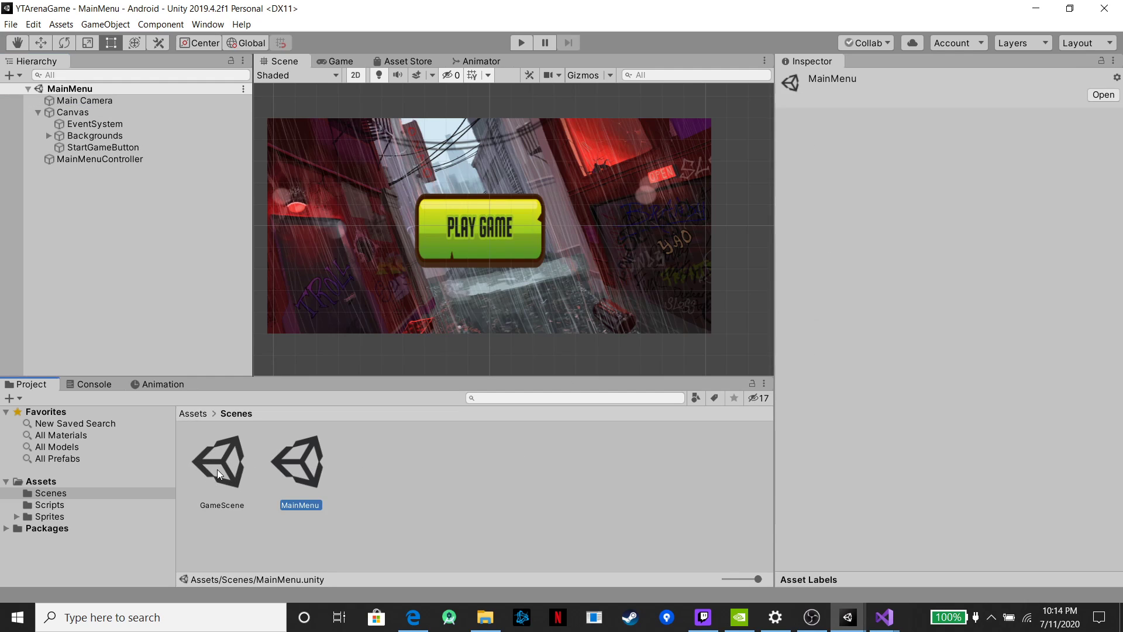
pyautogui.click(212, 469)
pyautogui.doubleClick(223, 458)
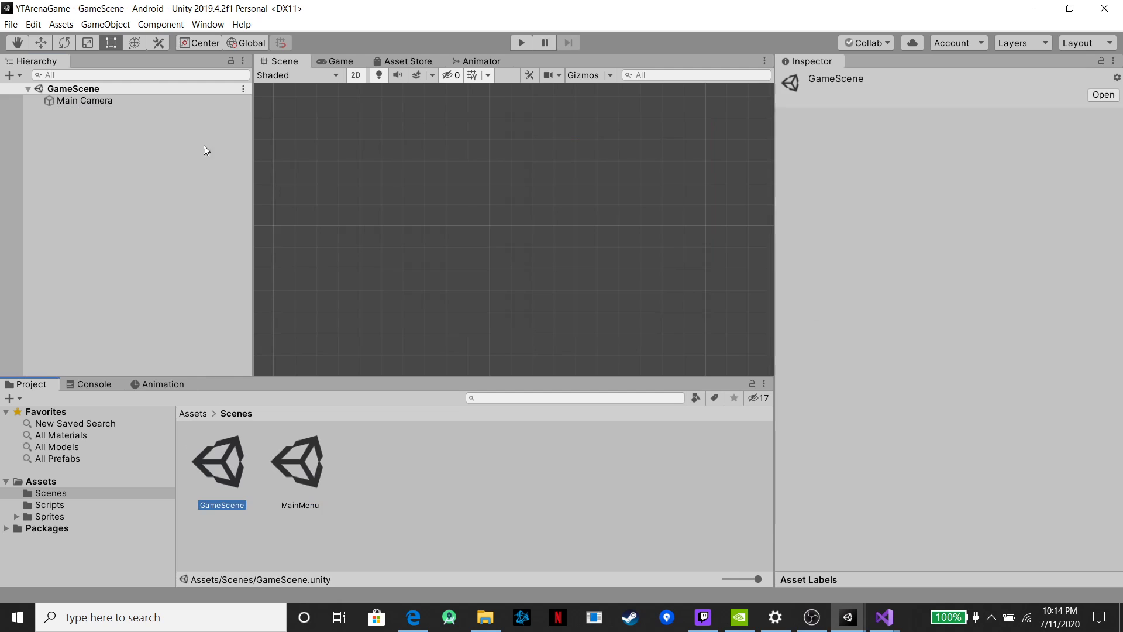
# Add a UI Canvas to GameScene
pyautogui.scroll(5, 493, 206)
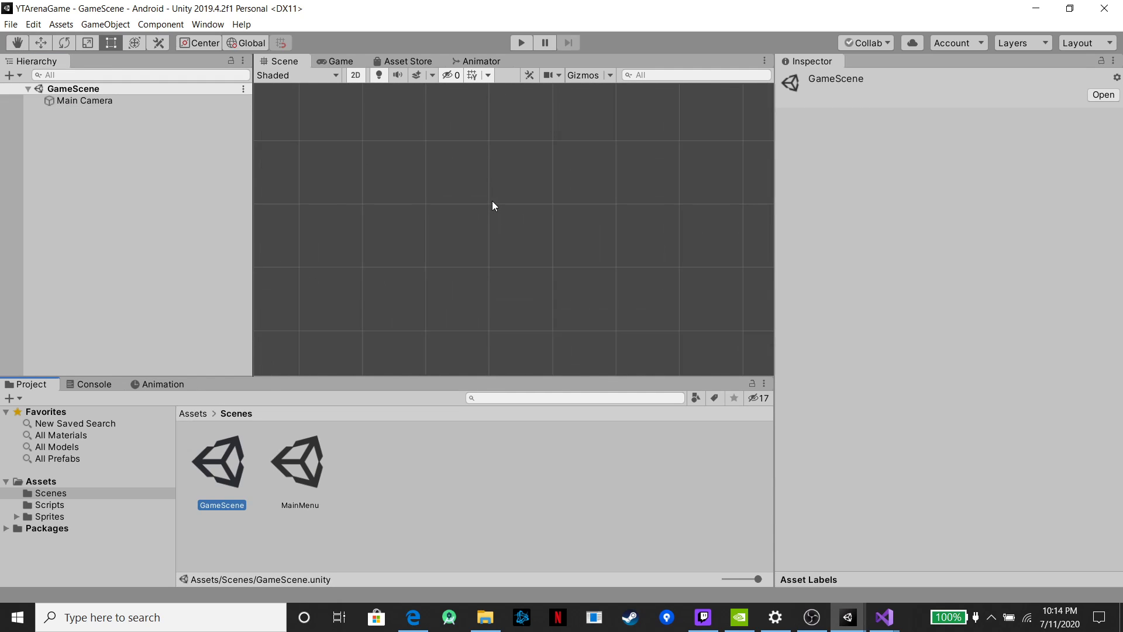
pyautogui.scroll(4, 493, 205)
pyautogui.moveTo(504, 208); pyautogui.dragTo(468, 219, button='middle')
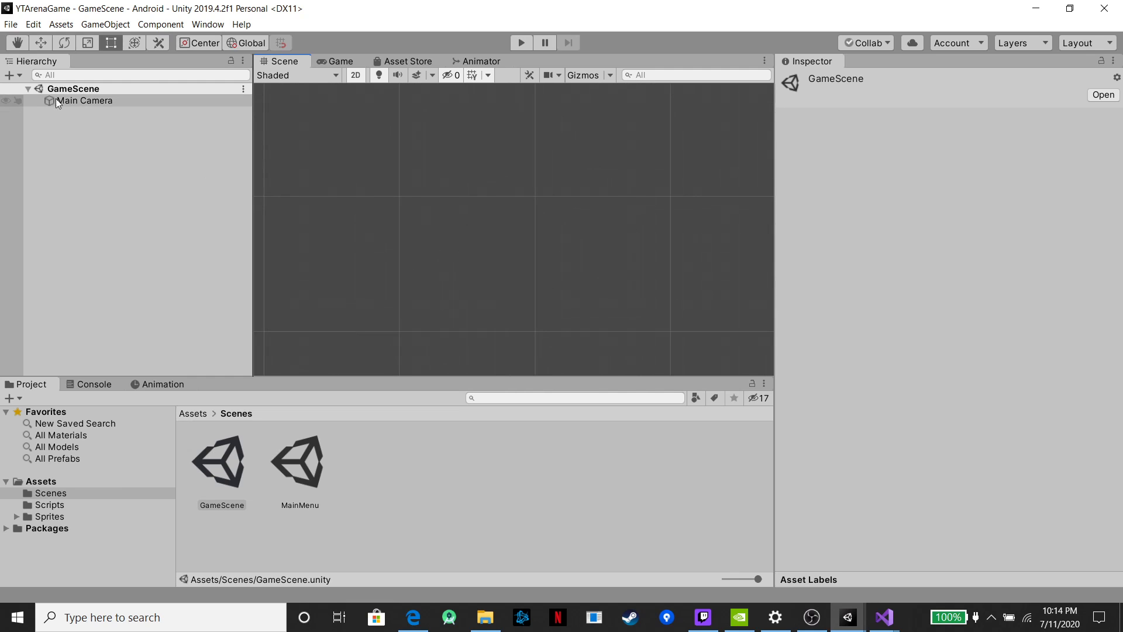
pyautogui.rightClick(90, 93)
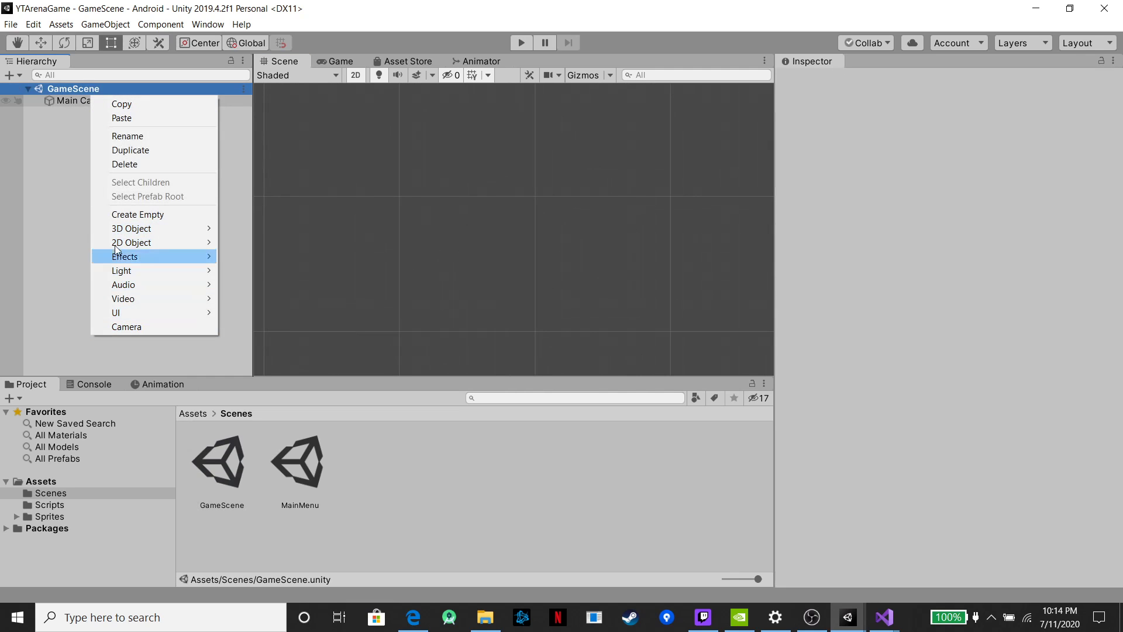
pyautogui.moveTo(118, 315)
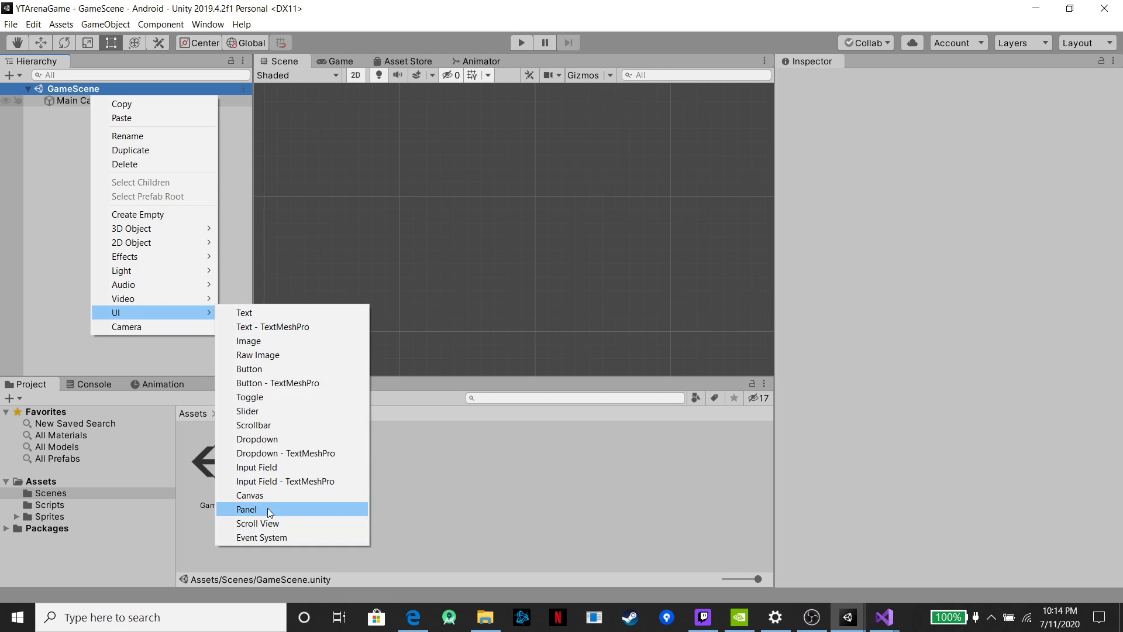
pyautogui.click(252, 494)
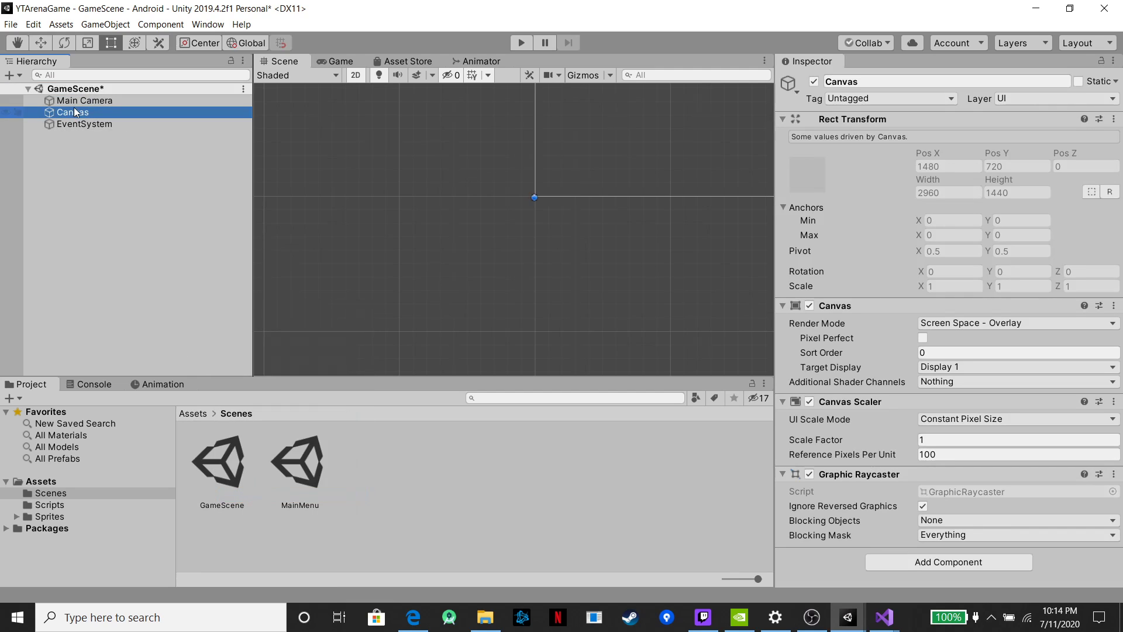
# Set the GameScene Canvas's Render Mode to Screen Space - Camera with Main Camera as its Render Camera
pyautogui.click(1030, 325)
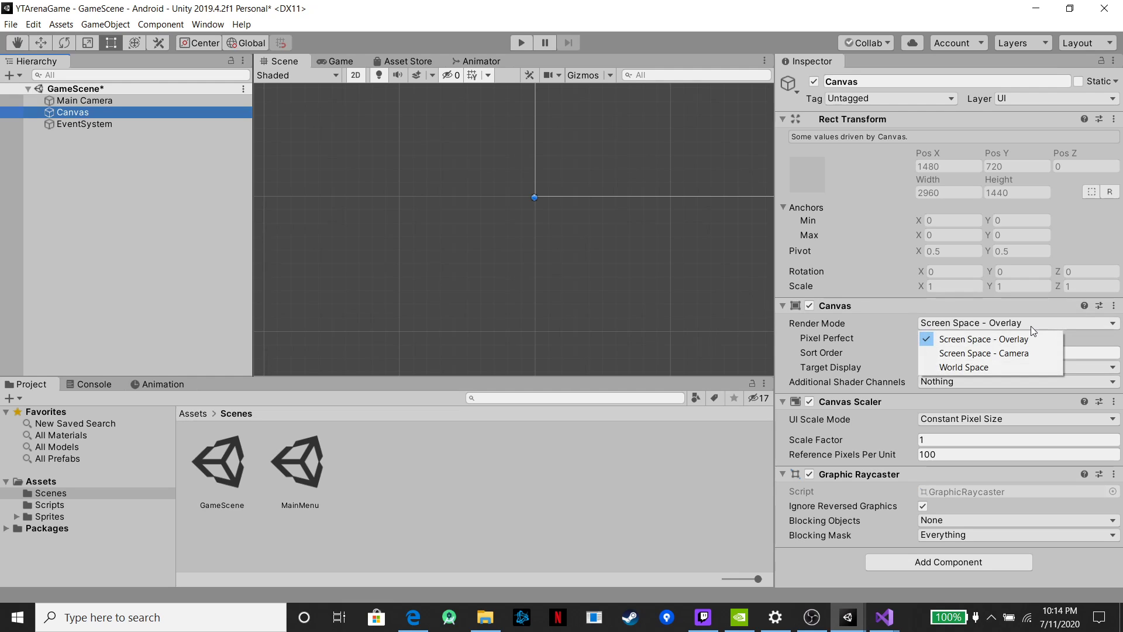
pyautogui.click(1006, 354)
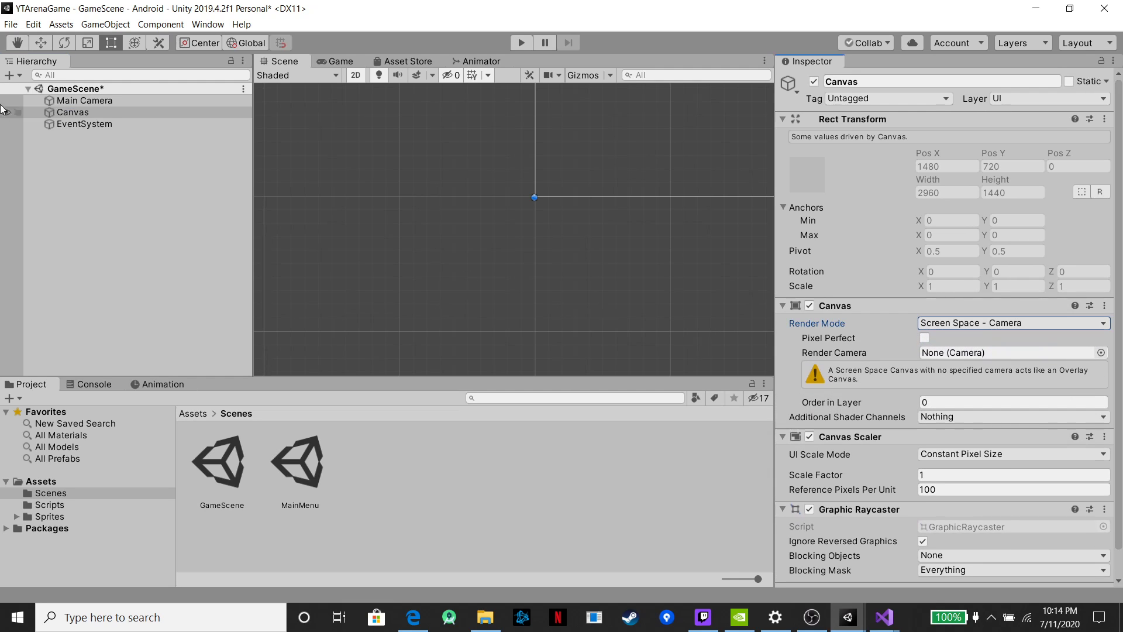
pyautogui.moveTo(79, 100); pyautogui.dragTo(994, 352)
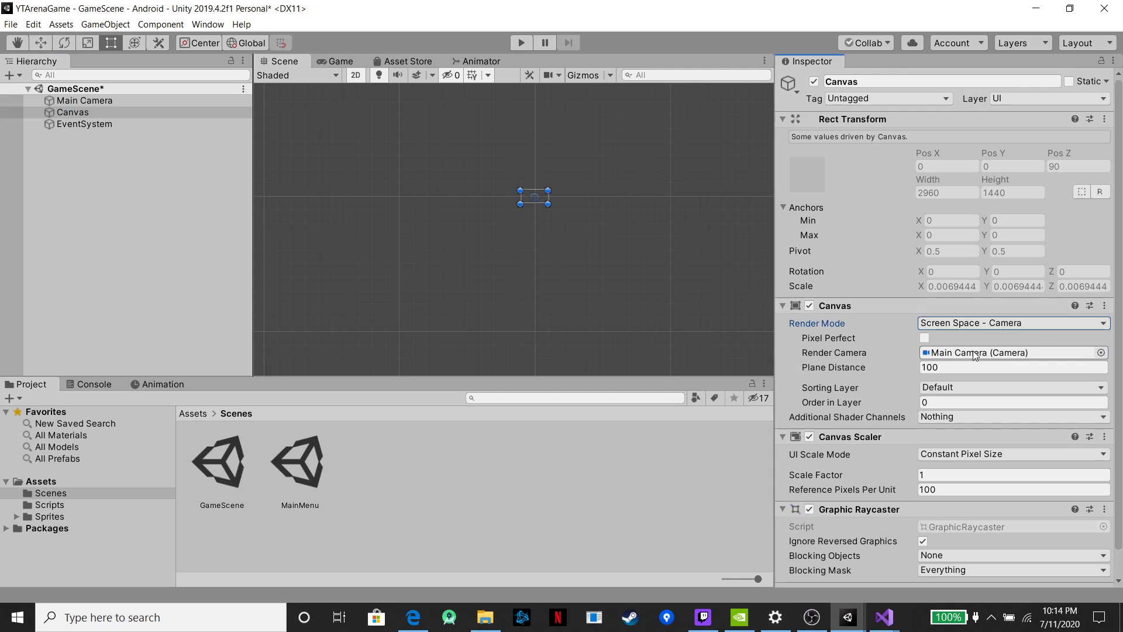
pyautogui.scroll(10, 495, 194)
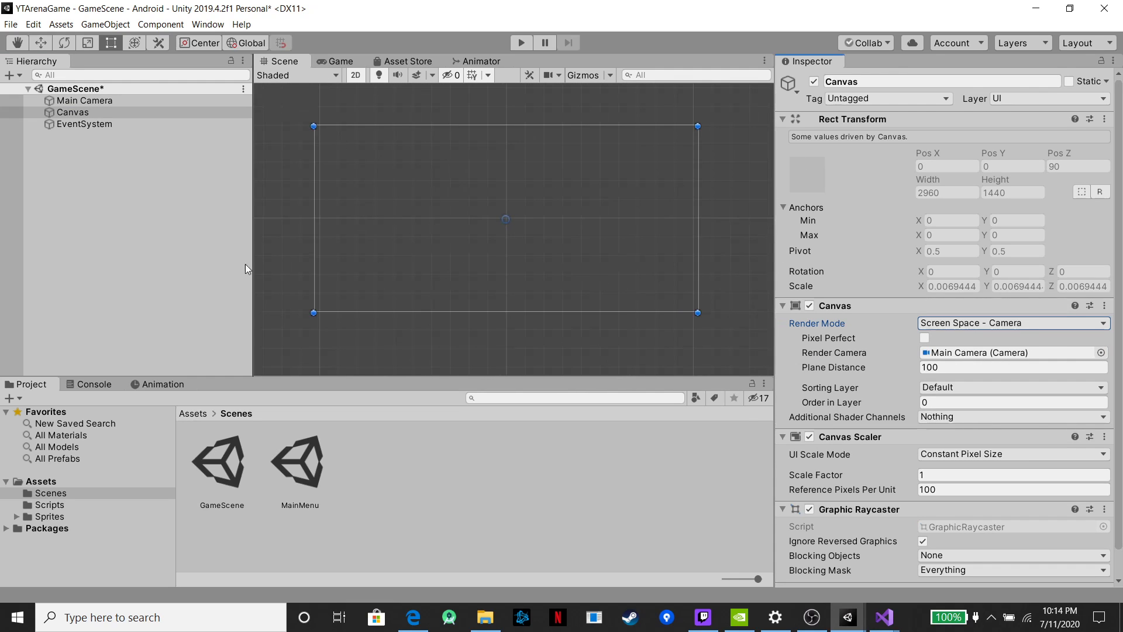
pyautogui.scroll(1, 427, 204)
pyautogui.moveTo(441, 195); pyautogui.dragTo(446, 221, button='middle')
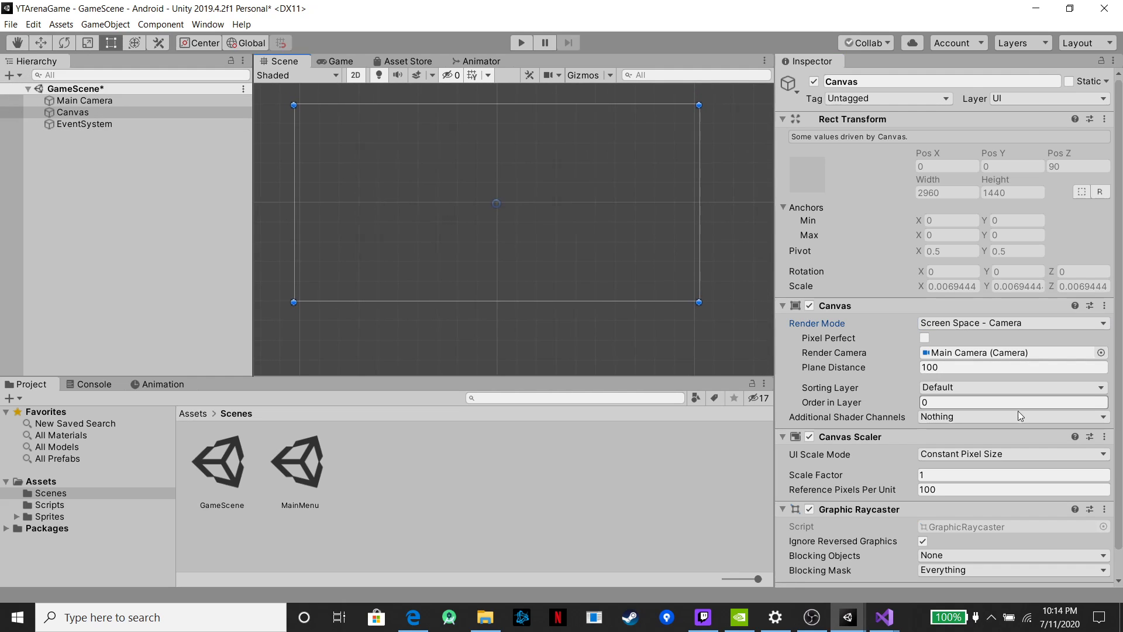
# Set the Canvas Scaler's UI Scale Mode to Scale With Screen Size with a Reference Resolution of 2960 x 1440
pyautogui.click(974, 455)
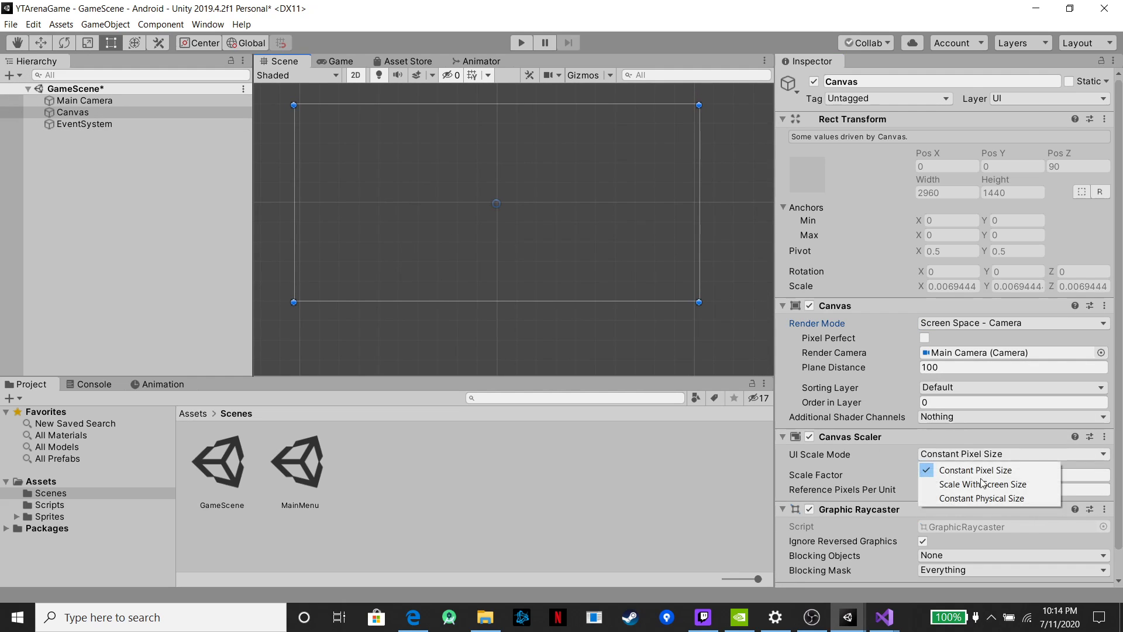
pyautogui.click(973, 484)
pyautogui.click(955, 475)
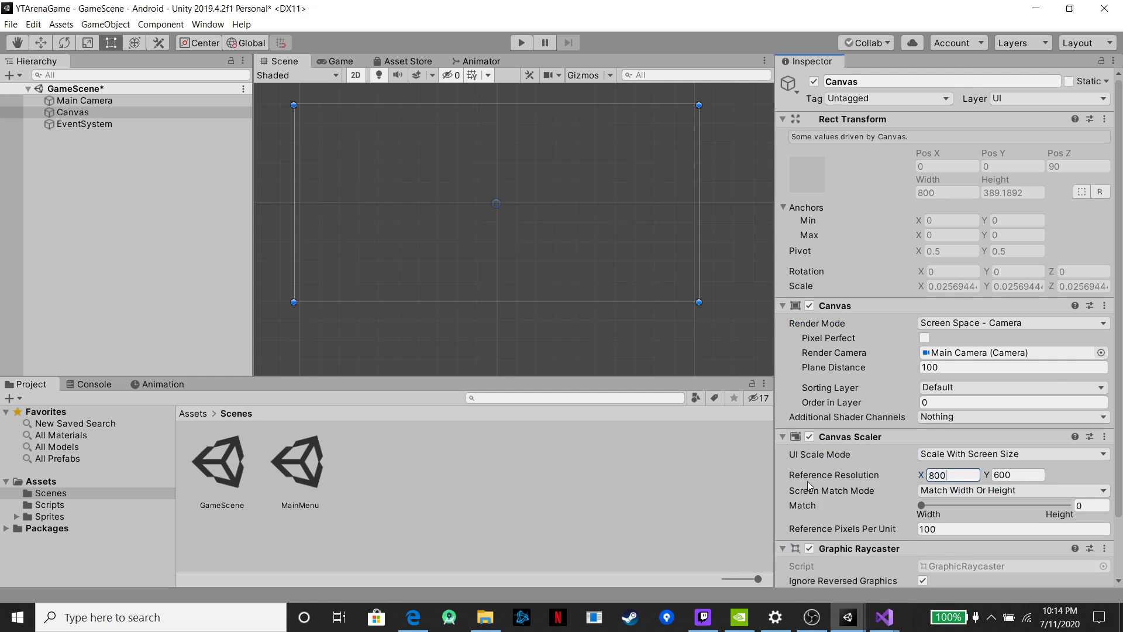
pyautogui.click(340, 61)
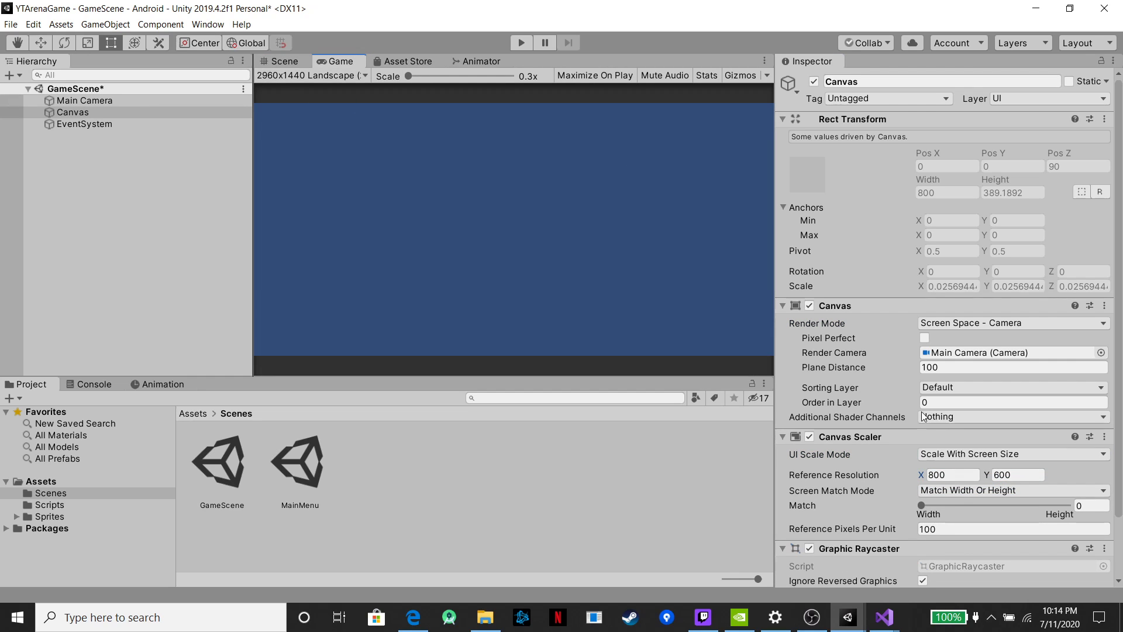
pyautogui.click(952, 475)
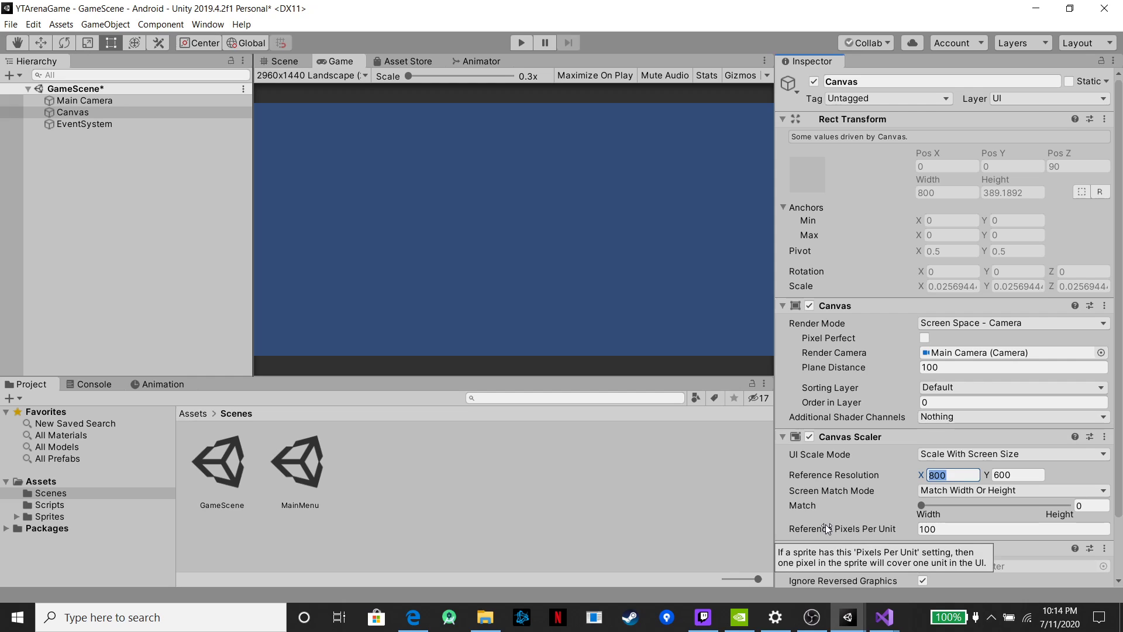
pyautogui.write('2960')
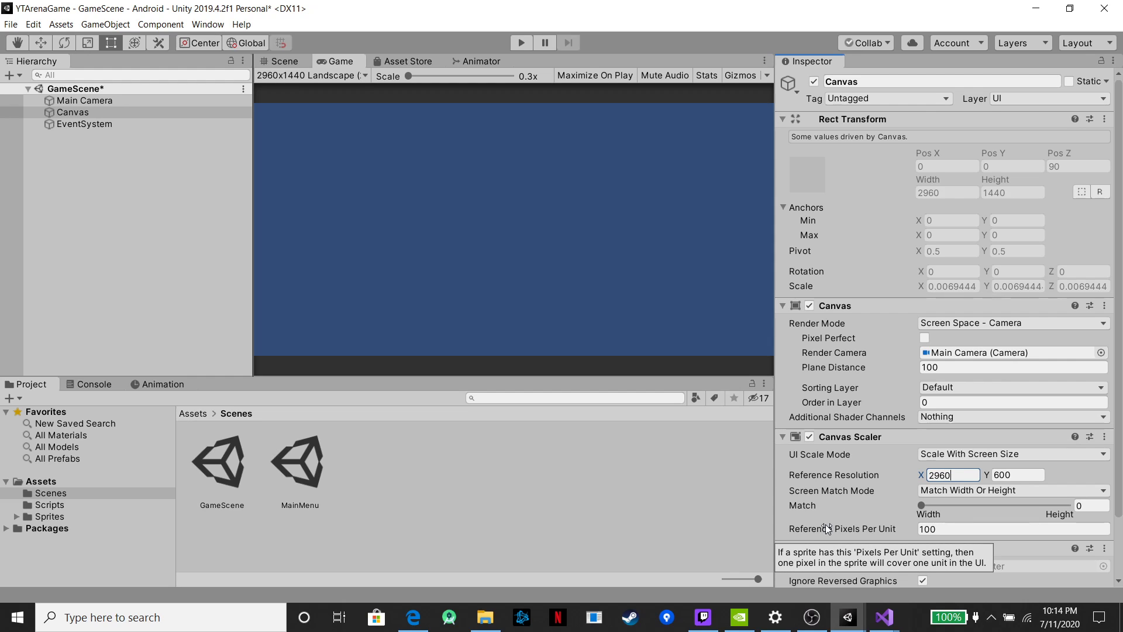
pyautogui.press('Tab')
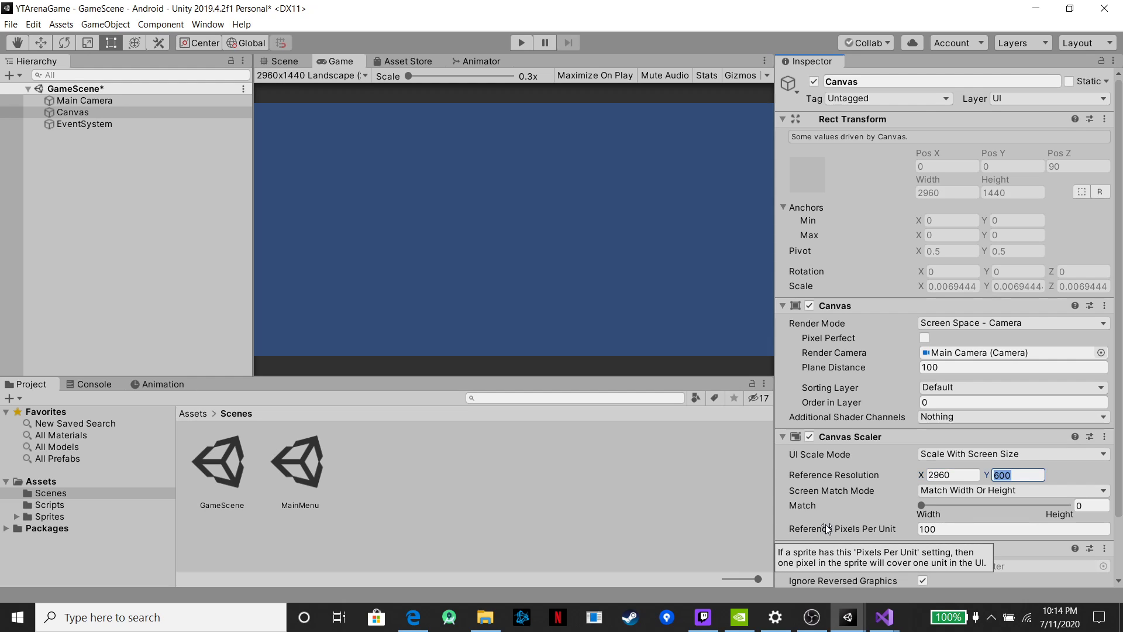
pyautogui.write('1440')
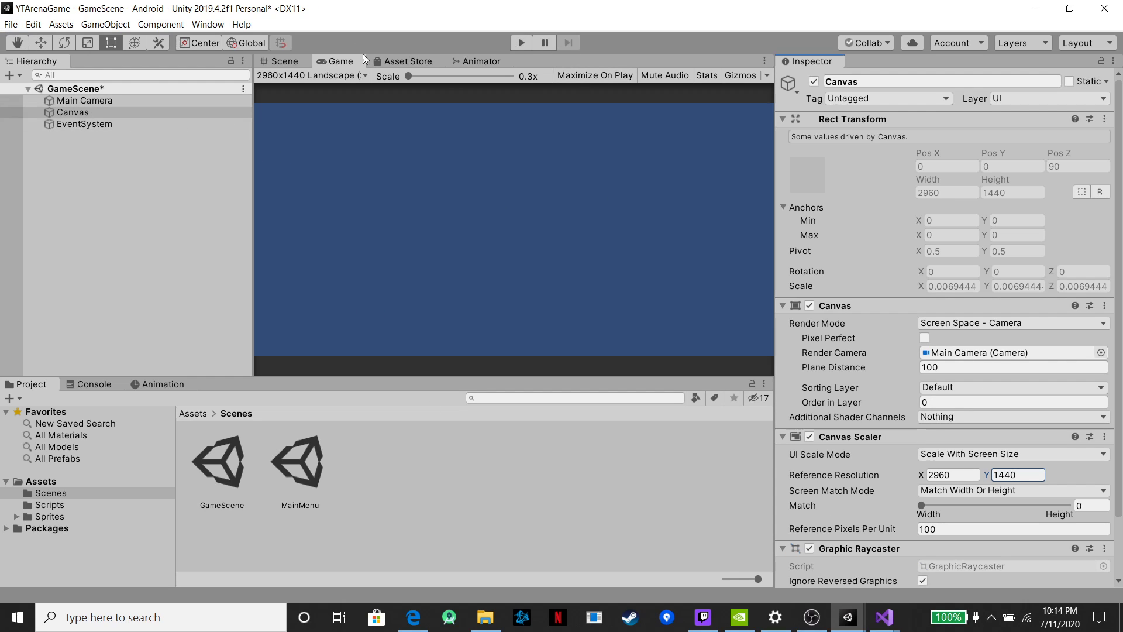
# Return to the Scene view and save GameScene
pyautogui.click(286, 62)
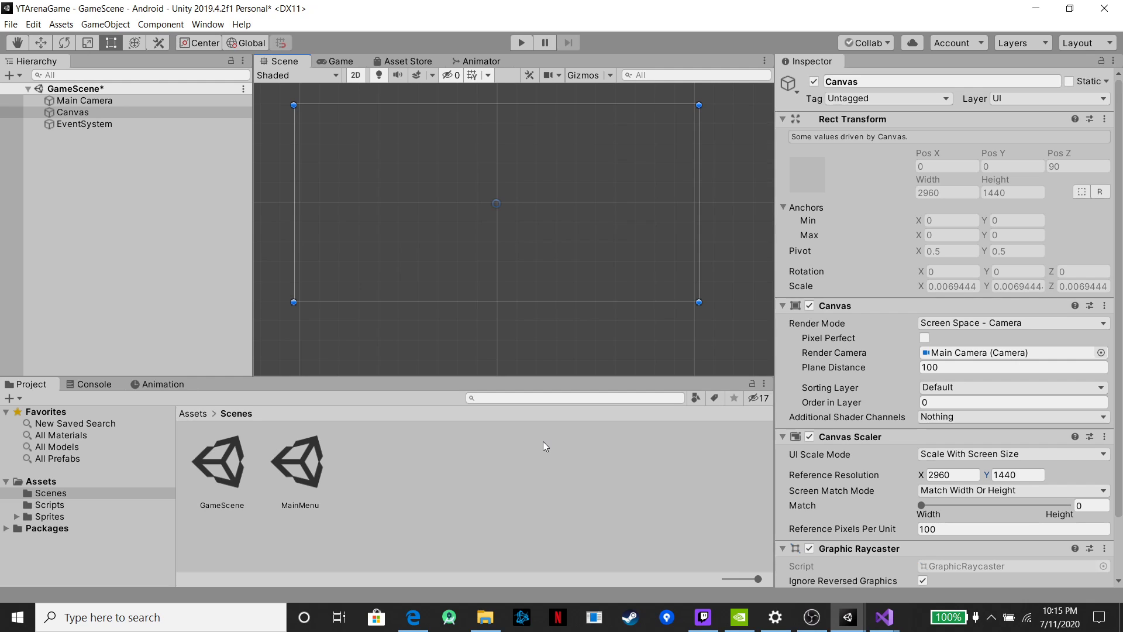
pyautogui.click(10, 24)
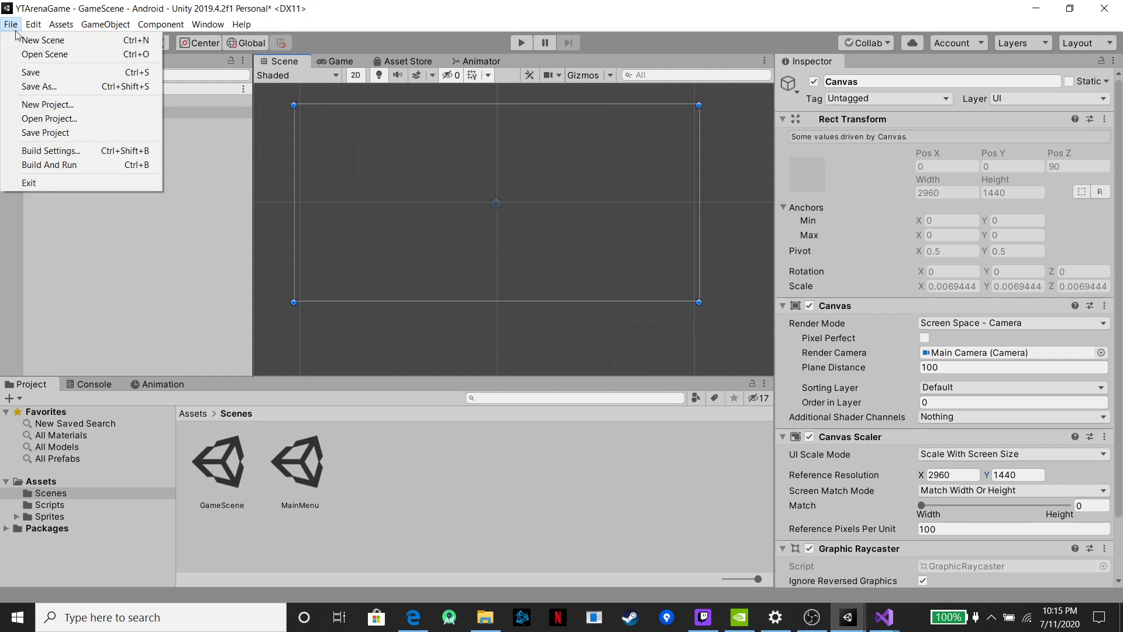
pyautogui.click(42, 72)
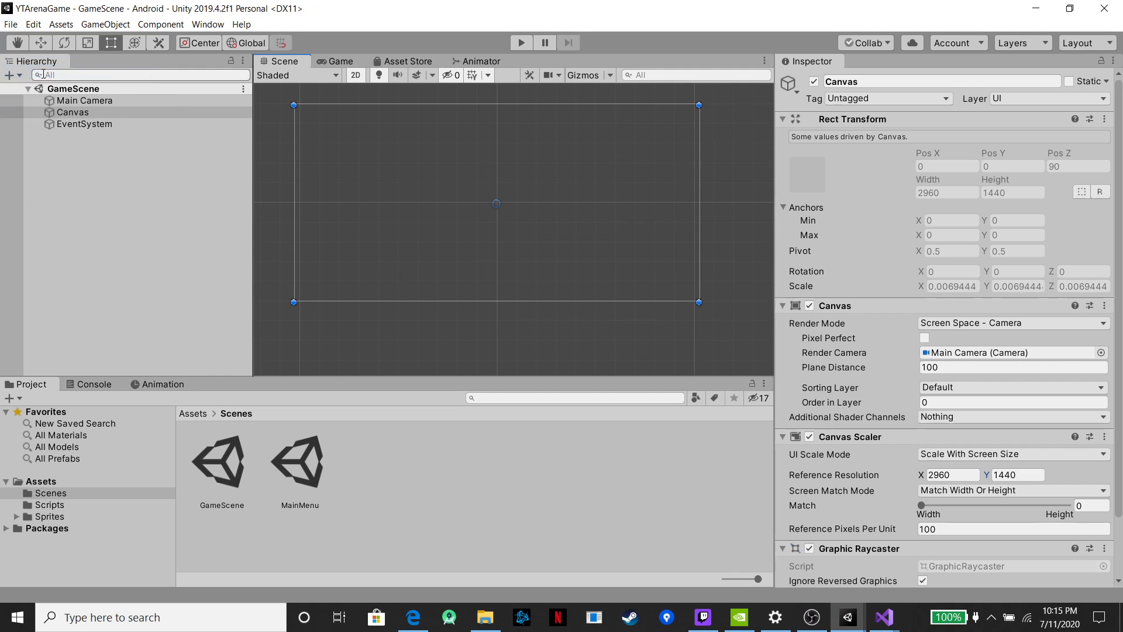